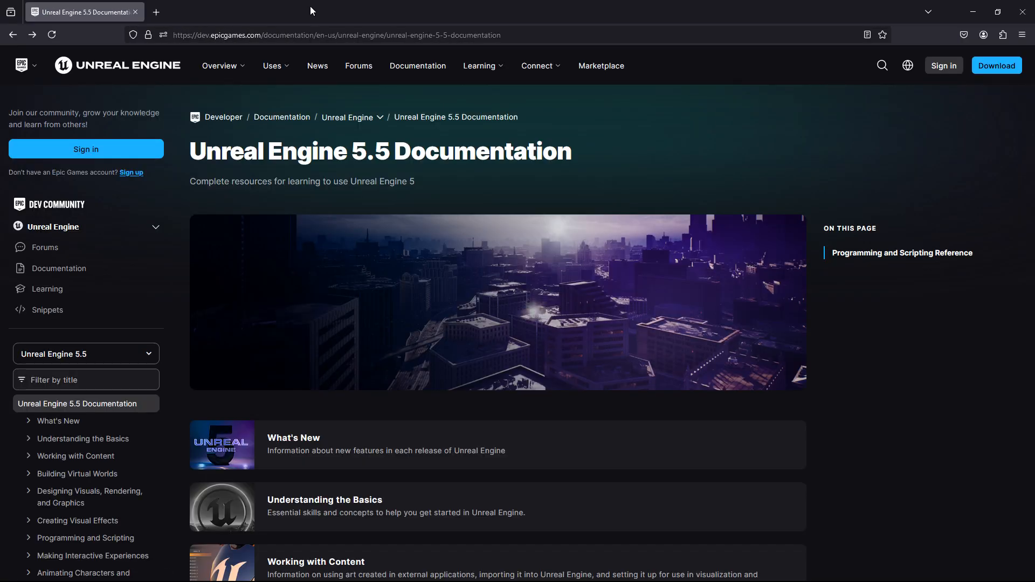
# Open the Animating Characters and Objects documentation and look through its sections from Skeletal Mesh Animation to Paper 2D
pyautogui.scroll(-8, 374, 218)
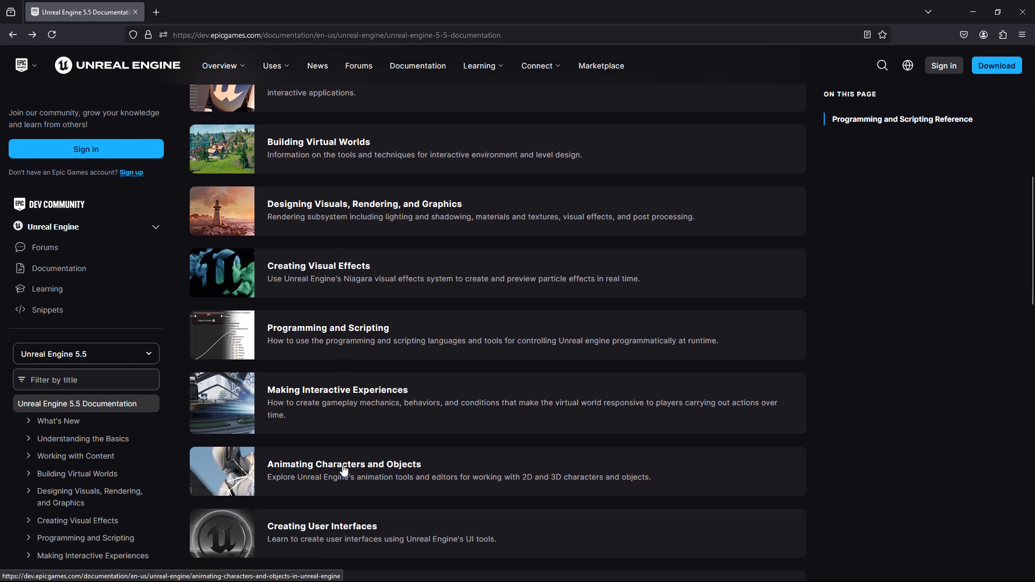
pyautogui.click(344, 469)
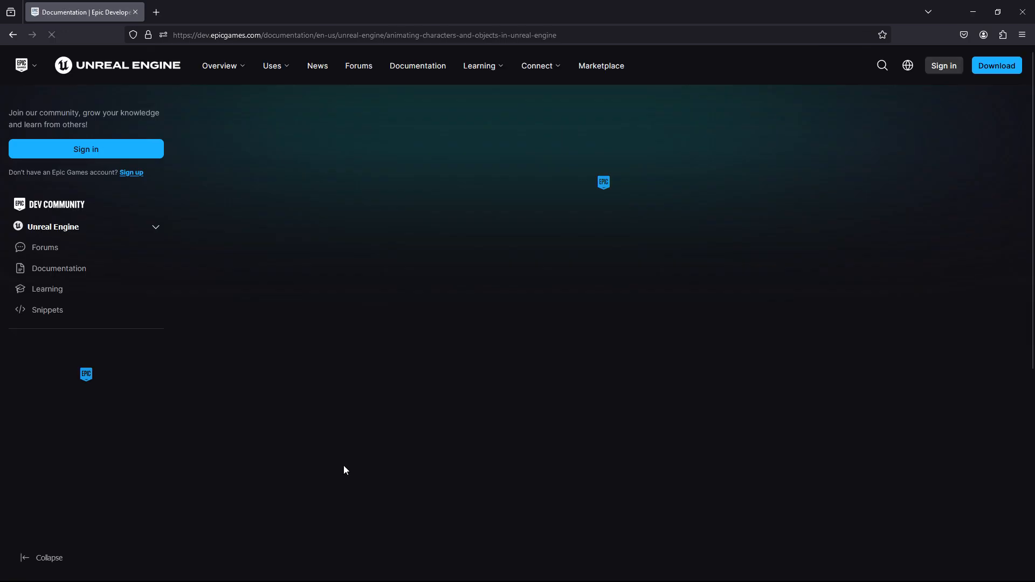
pyautogui.scroll(-4, 328, 328)
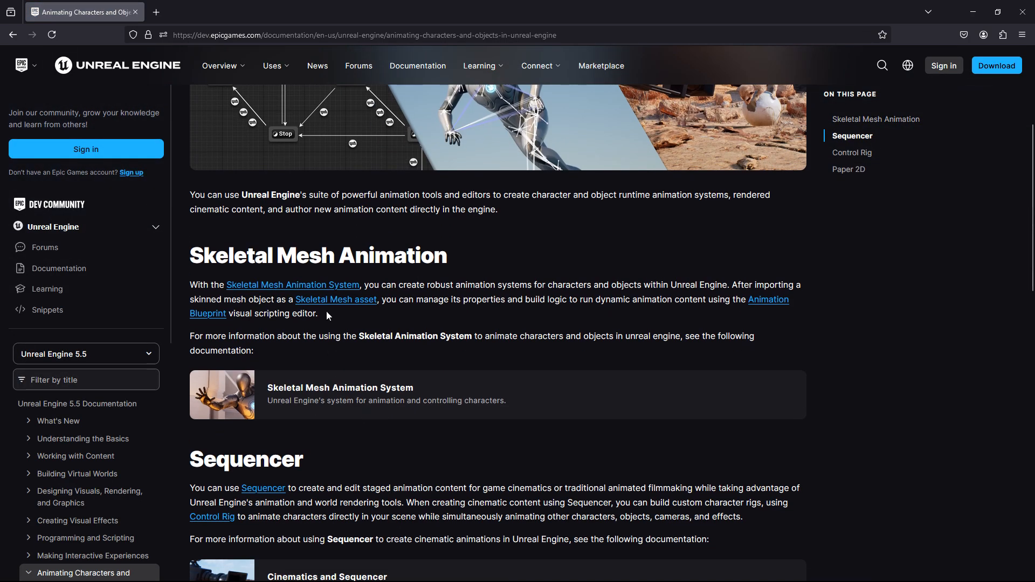
pyautogui.scroll(-3, 335, 254)
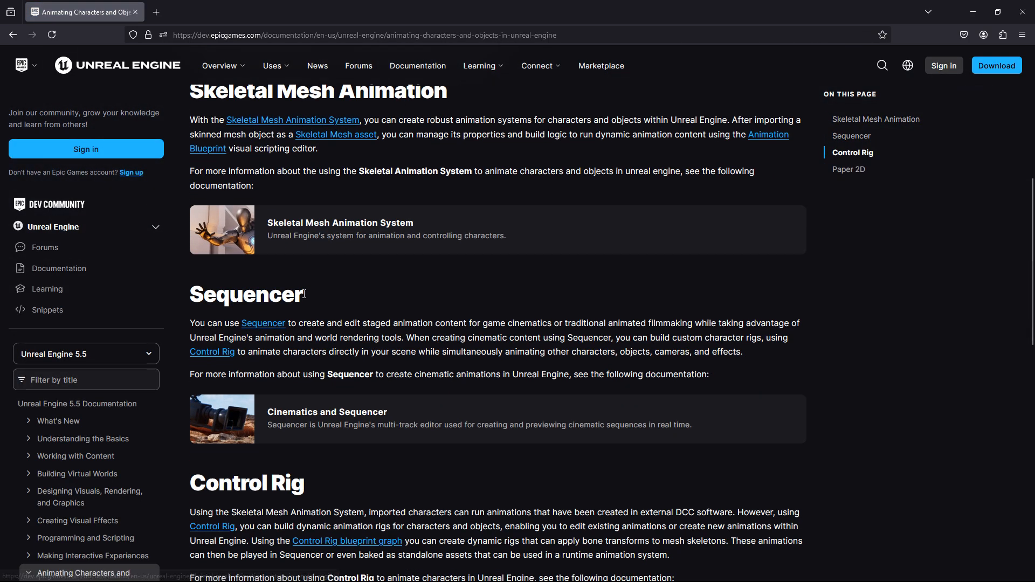
pyautogui.scroll(-3, 304, 297)
pyautogui.scroll(-5, 296, 446)
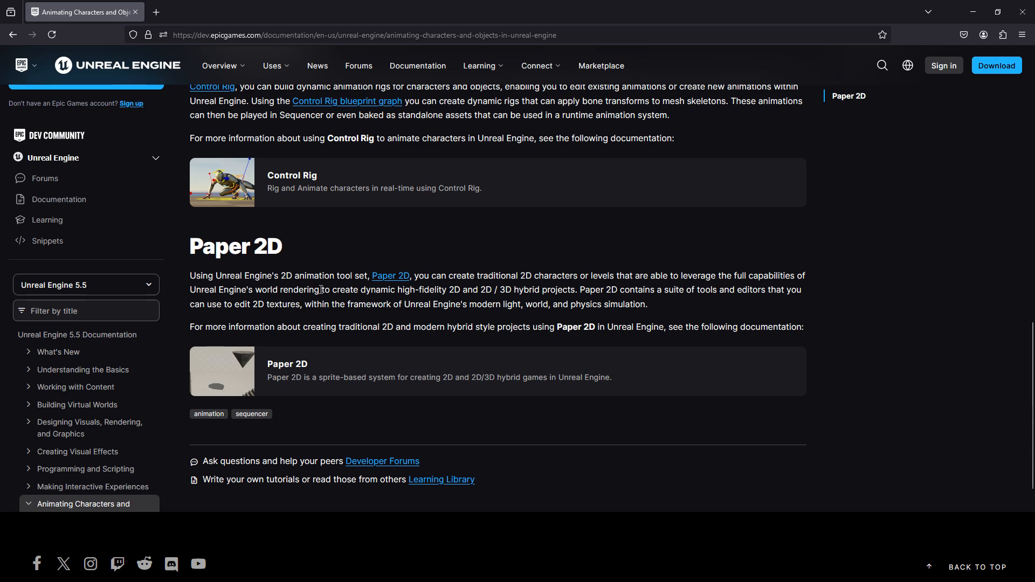
pyautogui.scroll(3, 345, 272)
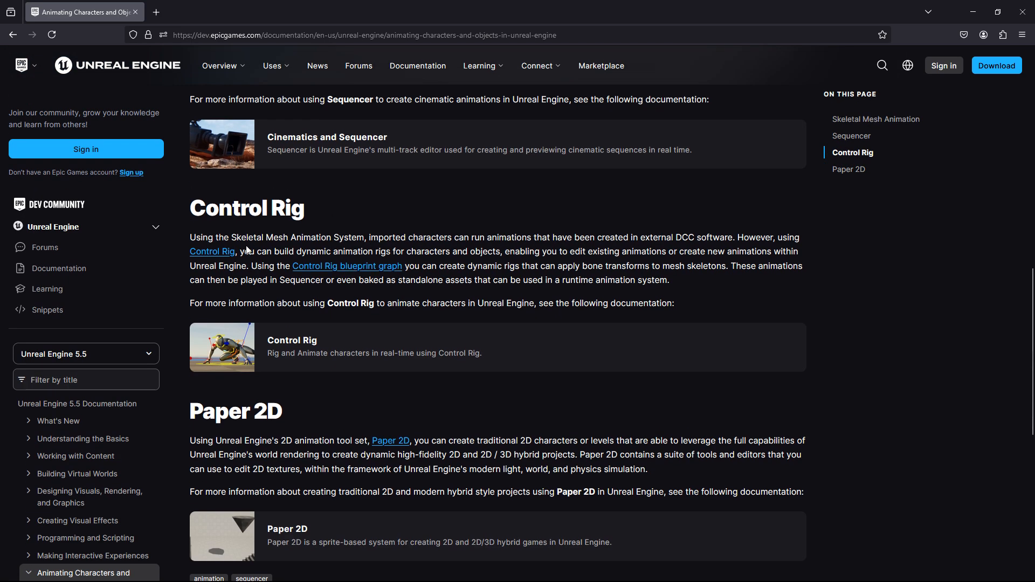
# Open the Control Rig documentation and examine its topics on starting out, creating rigs and creating animation
pyautogui.click(213, 252)
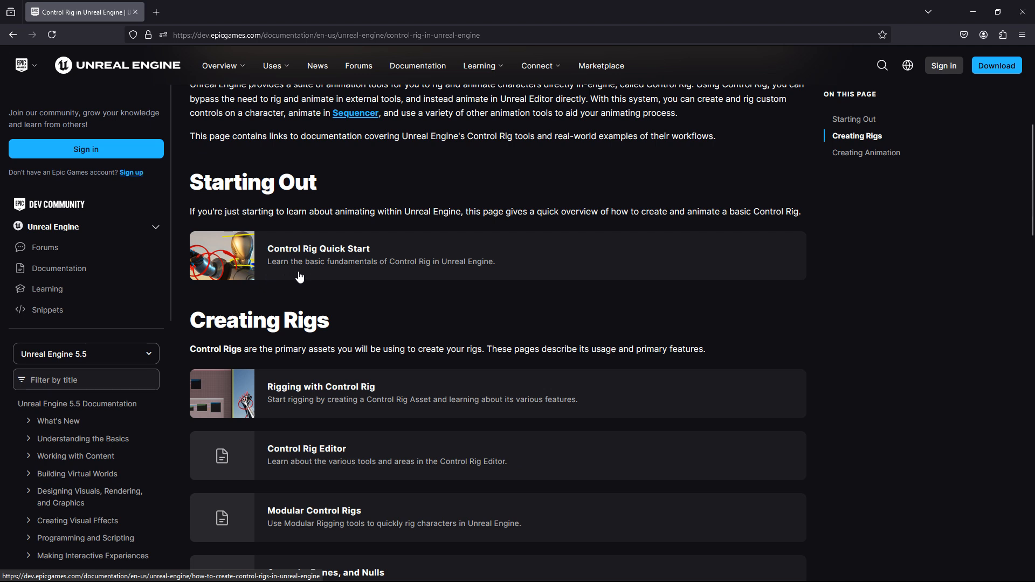
pyautogui.scroll(-3, 319, 294)
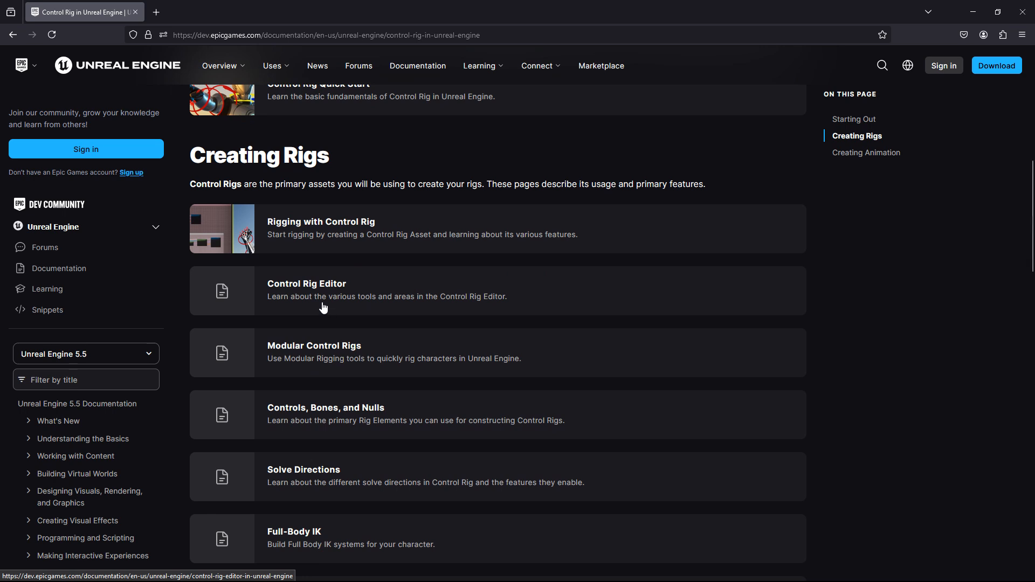
pyautogui.scroll(-3, 324, 308)
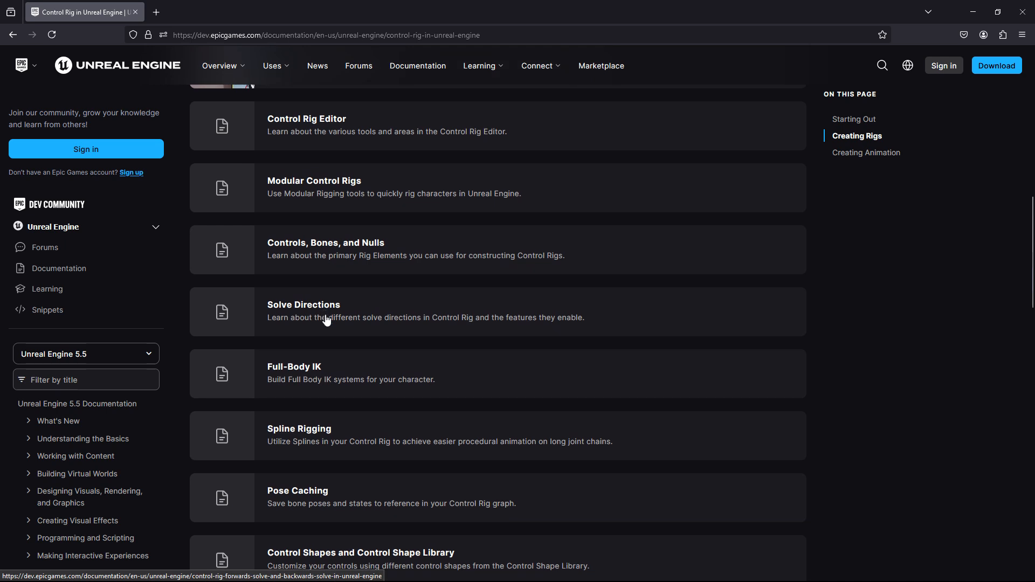
pyautogui.scroll(-2, 349, 376)
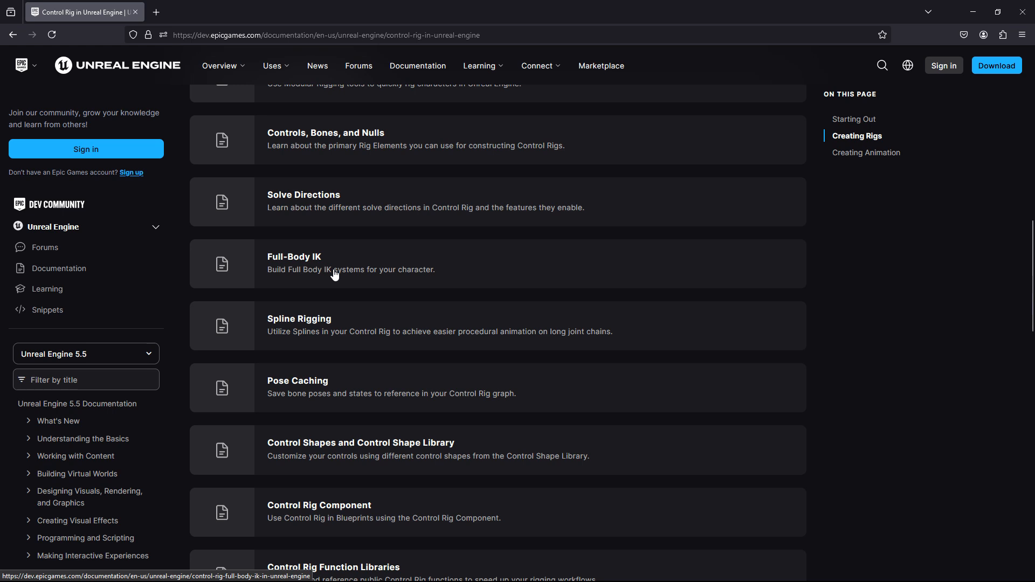
pyautogui.scroll(-5, 336, 278)
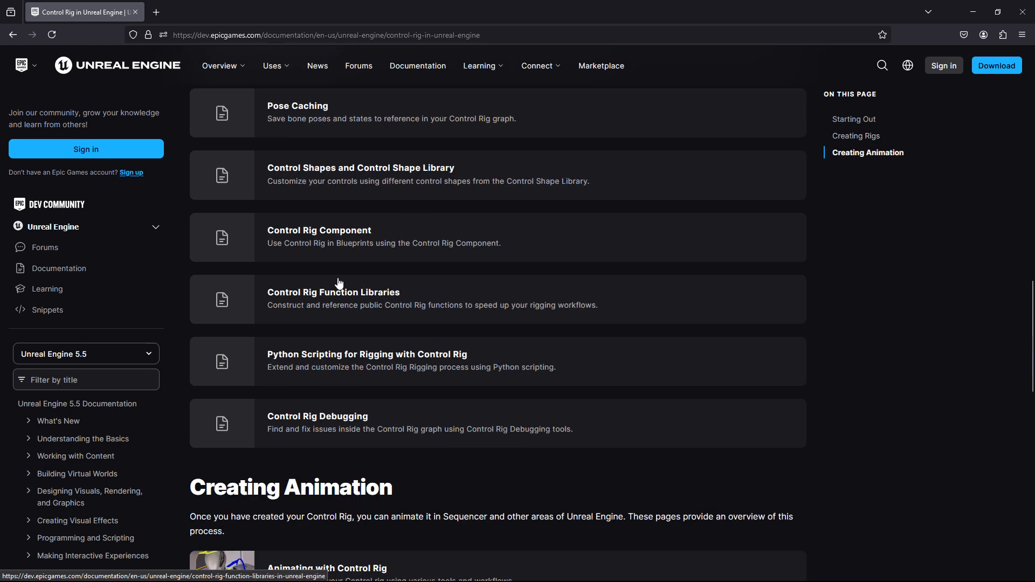
pyautogui.scroll(-5, 339, 282)
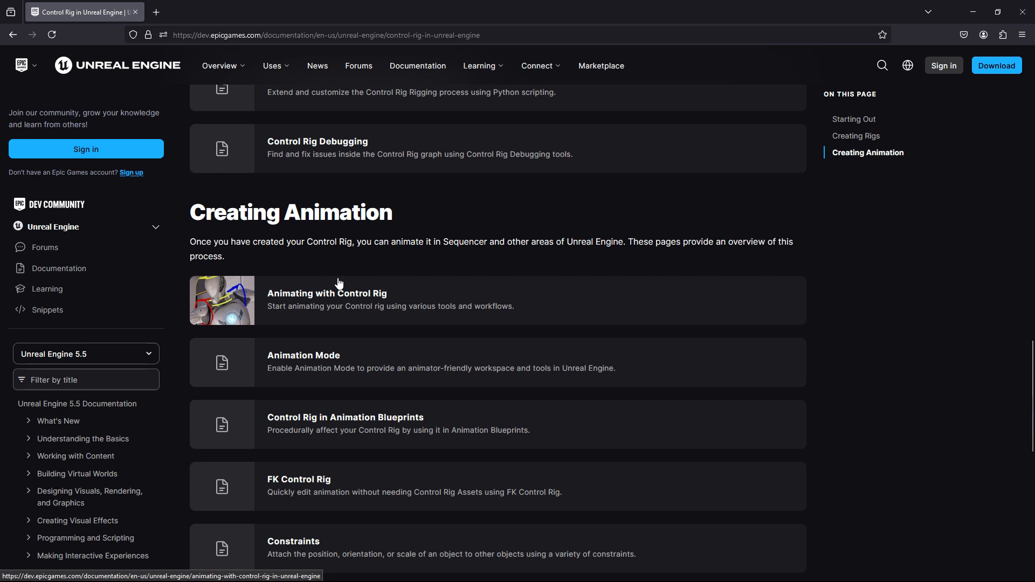
pyautogui.scroll(-1, 339, 283)
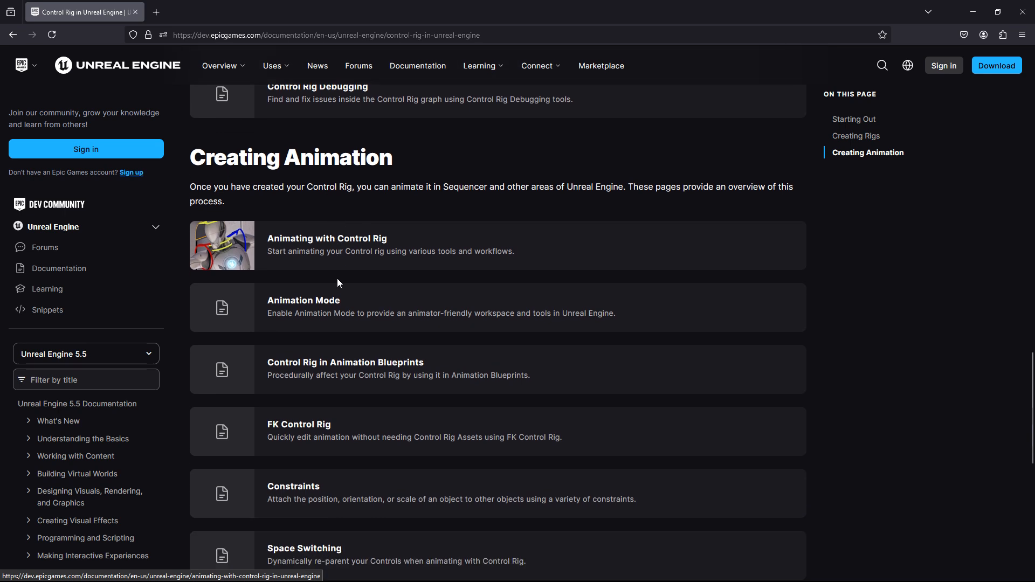
pyautogui.scroll(-4, 350, 245)
pyautogui.scroll(13, 350, 245)
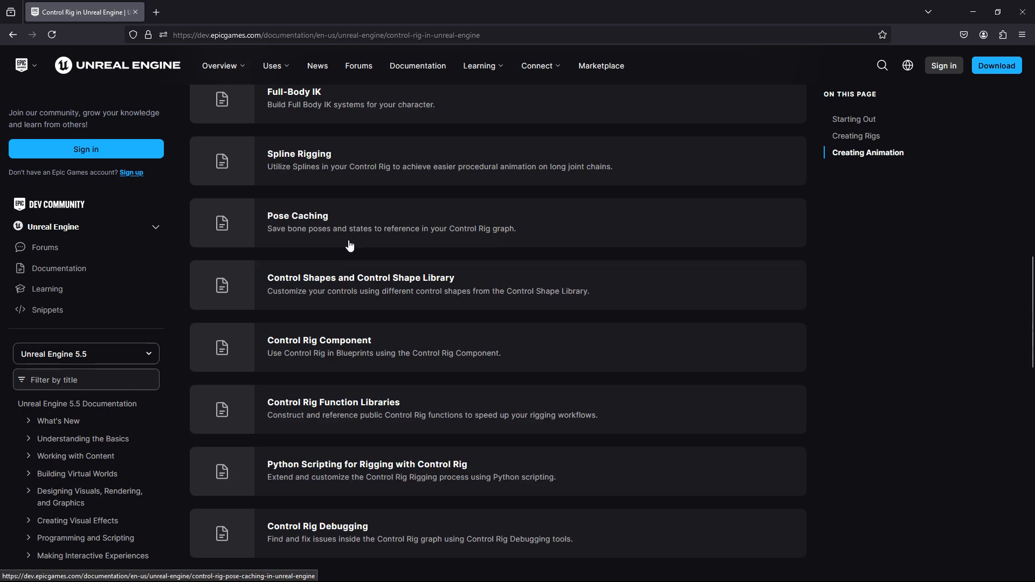
pyautogui.scroll(12, 349, 245)
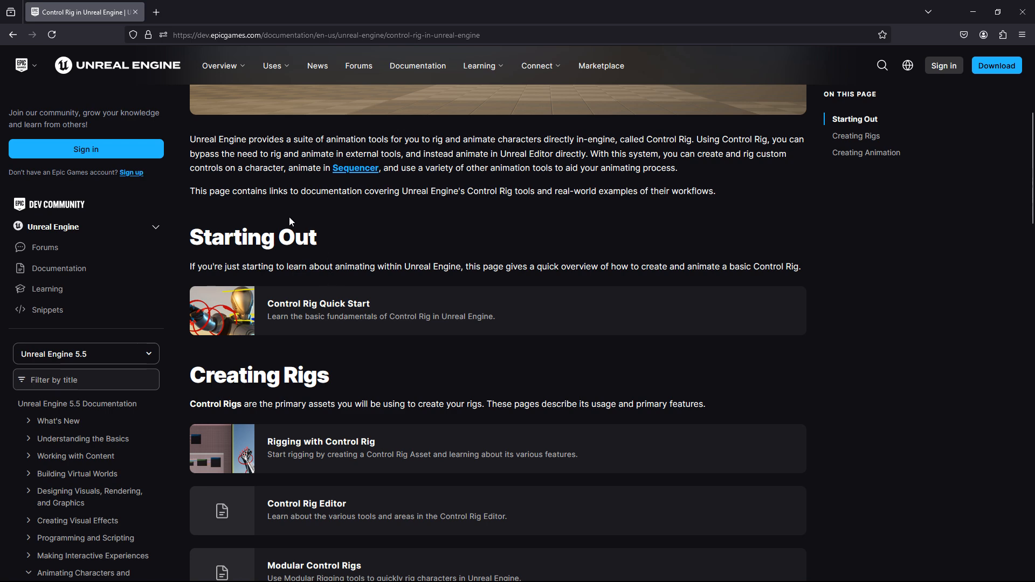
# Open the Sequencer documentation from the Animating Characters and Objects page and review its introduction and Starting Out guides
pyautogui.click(13, 34)
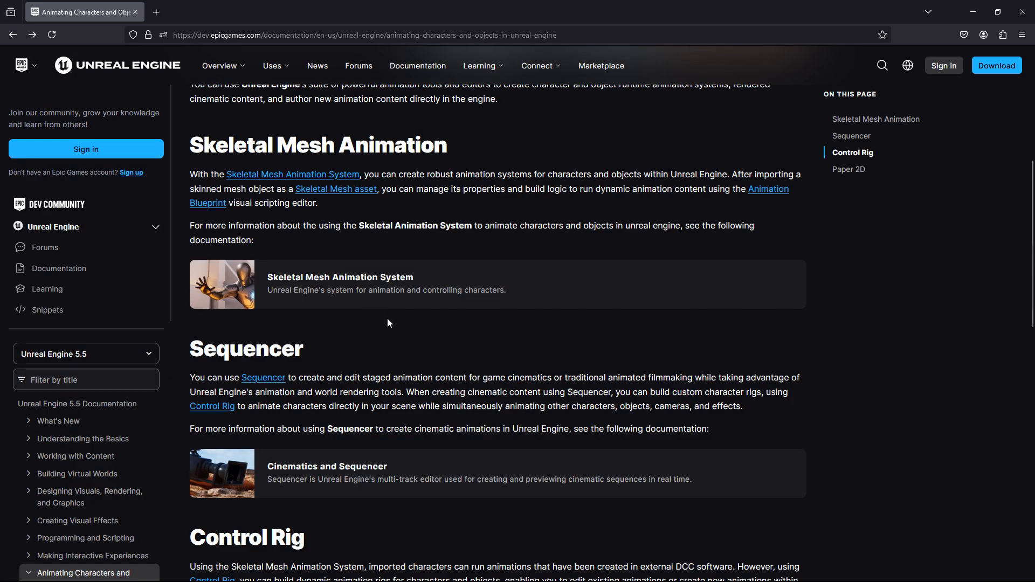
pyautogui.click(279, 377)
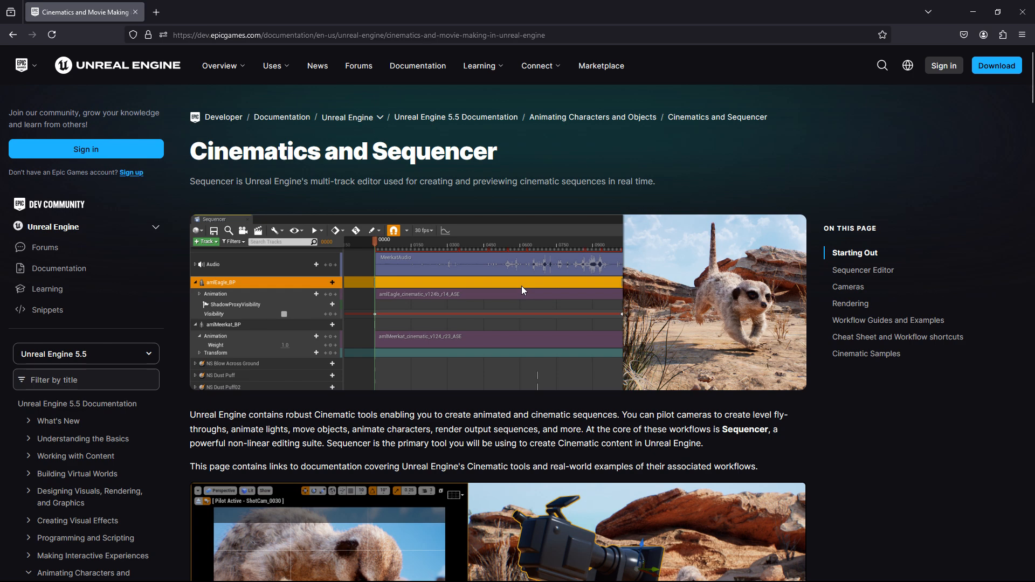
pyautogui.scroll(-5, 491, 273)
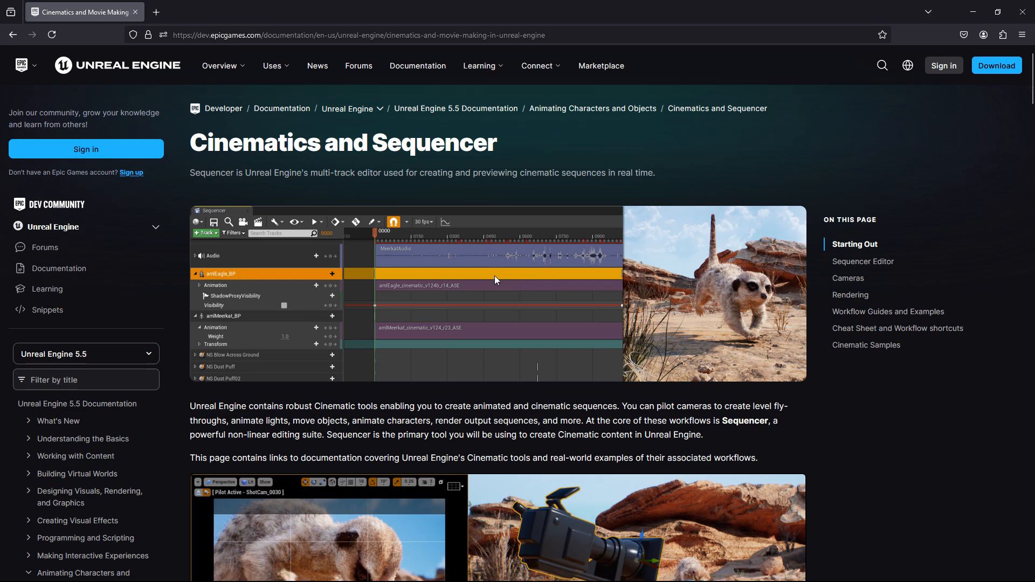
pyautogui.scroll(-5, 496, 278)
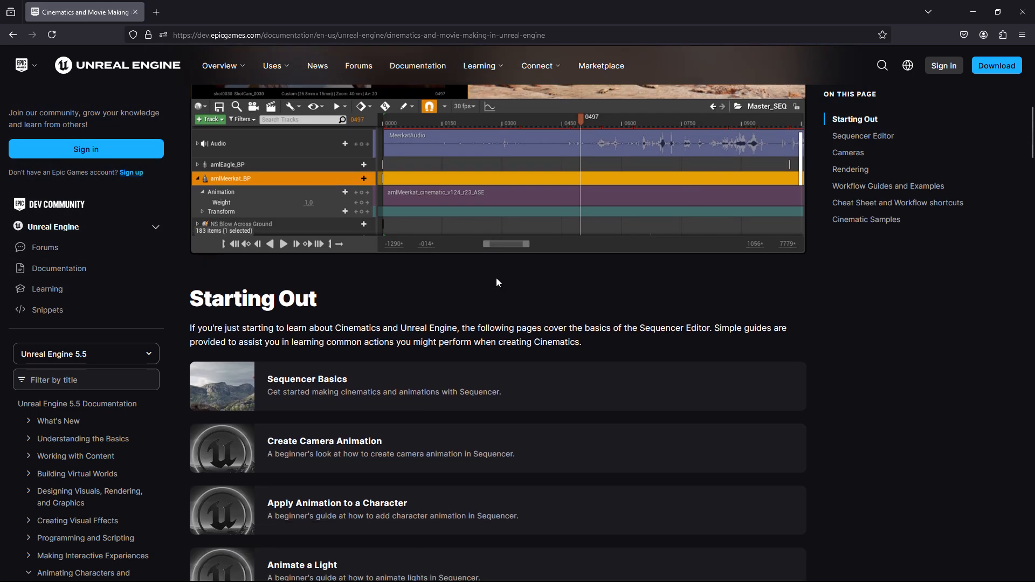
pyautogui.scroll(3, 495, 280)
pyautogui.scroll(3, 494, 280)
pyautogui.scroll(-4, 493, 281)
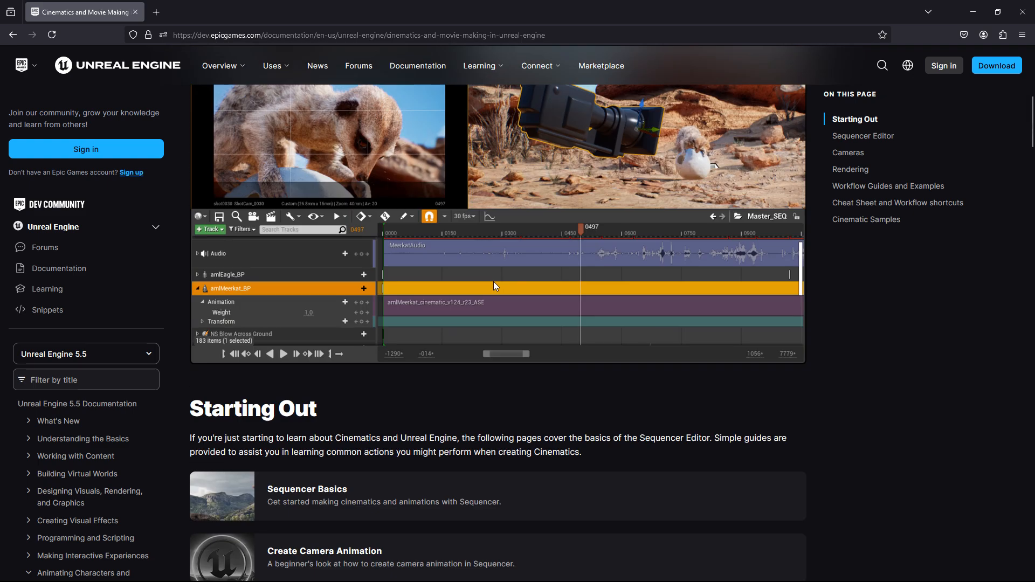
pyautogui.scroll(-2, 495, 288)
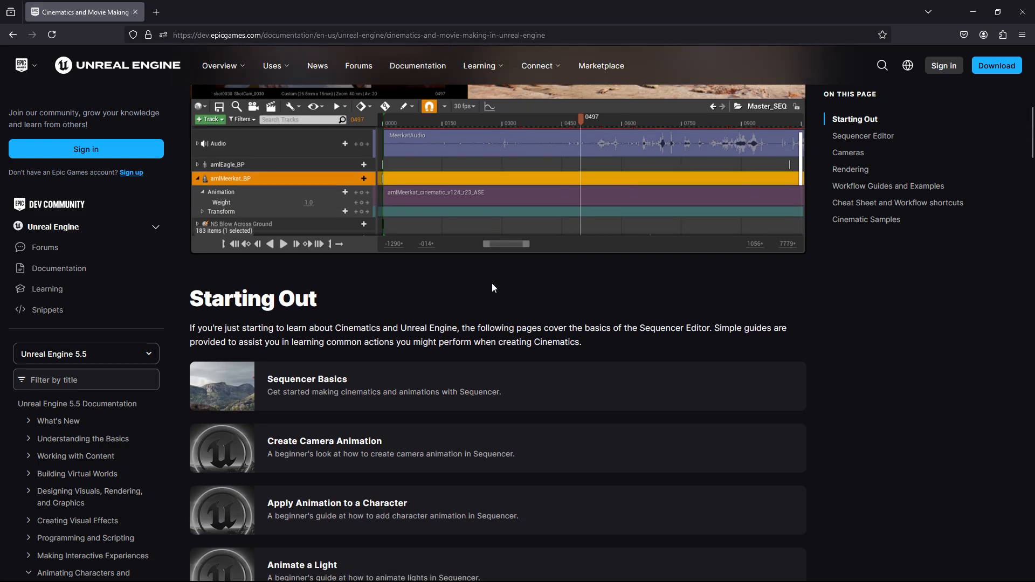
pyautogui.scroll(-6, 492, 284)
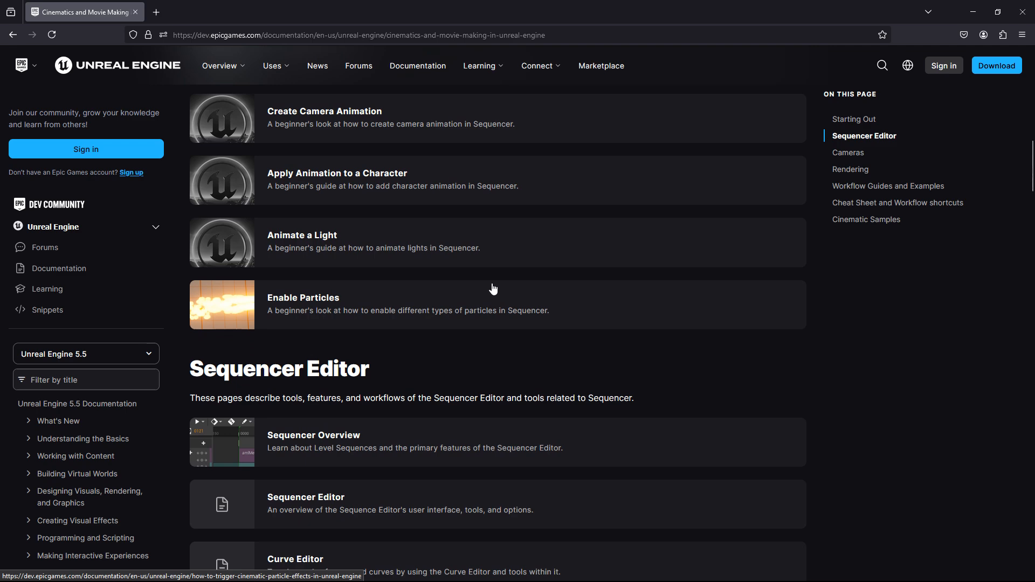
# Examine the remaining Cinematics and Sequencer topics, from Sequencer Editor and Cameras through Rendering and workflow guides to Cinematic Samples
pyautogui.scroll(-5, 493, 289)
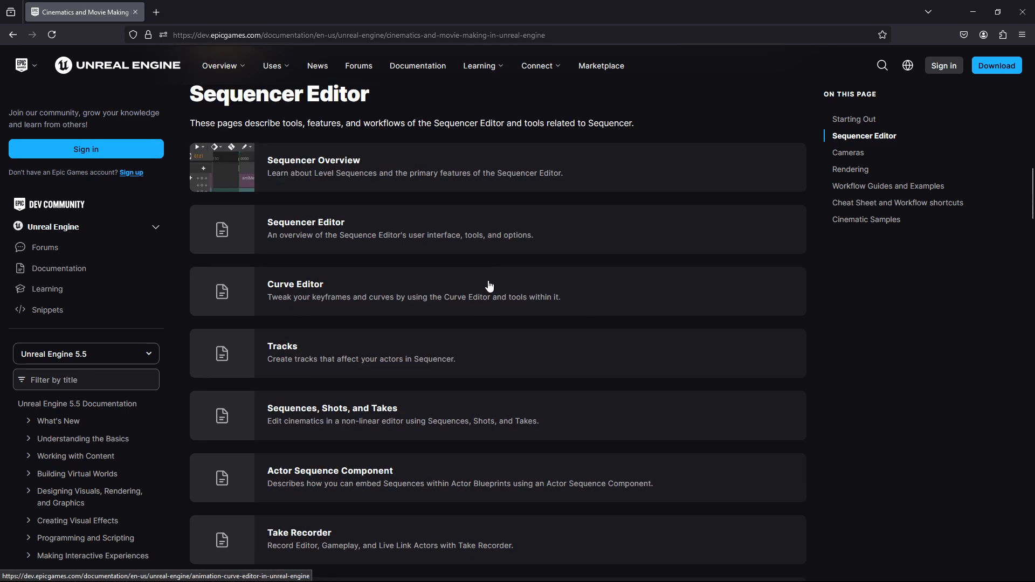
pyautogui.scroll(-5, 488, 286)
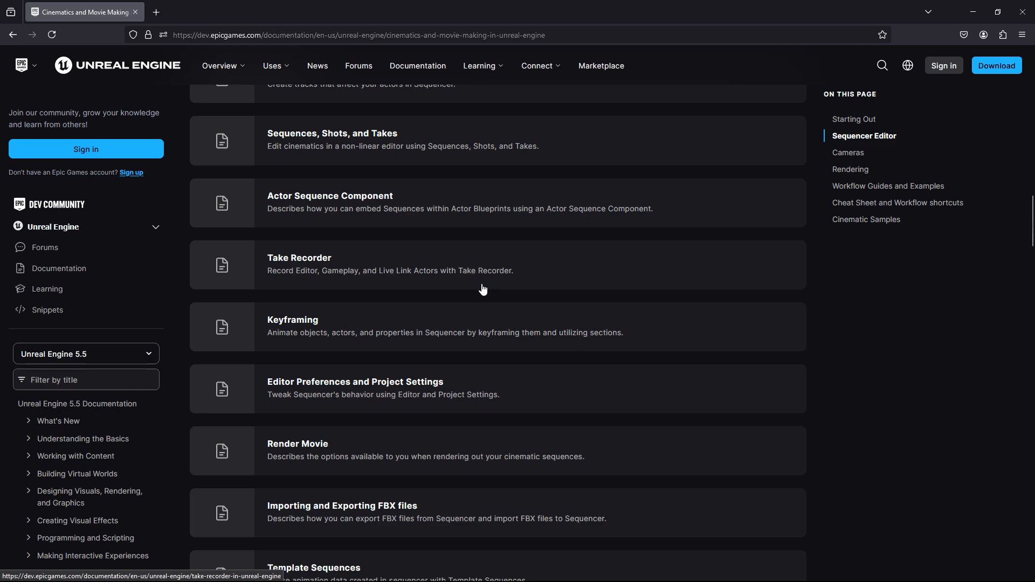
pyautogui.scroll(-6, 483, 289)
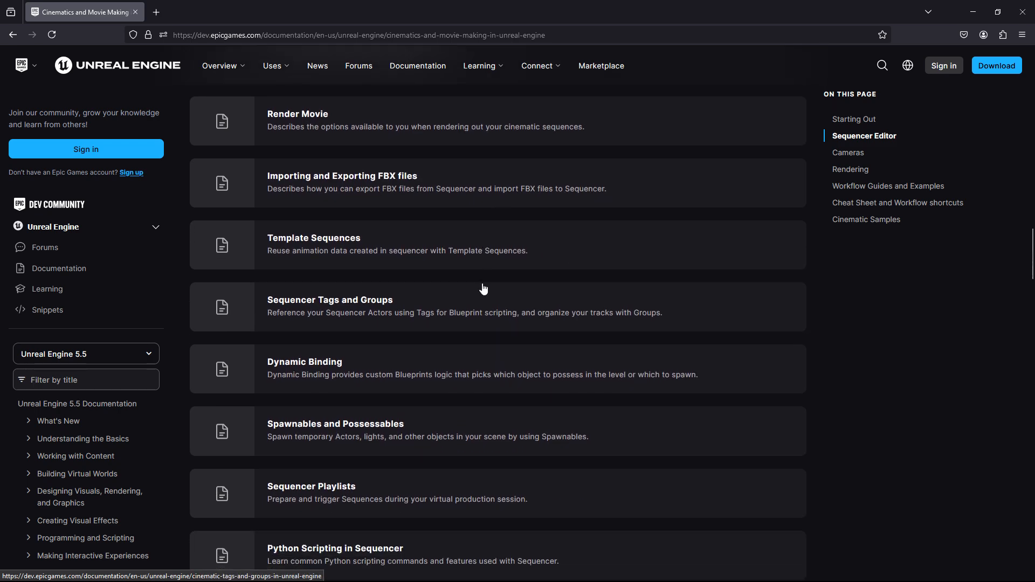
pyautogui.scroll(-5, 482, 288)
pyautogui.scroll(-6, 479, 290)
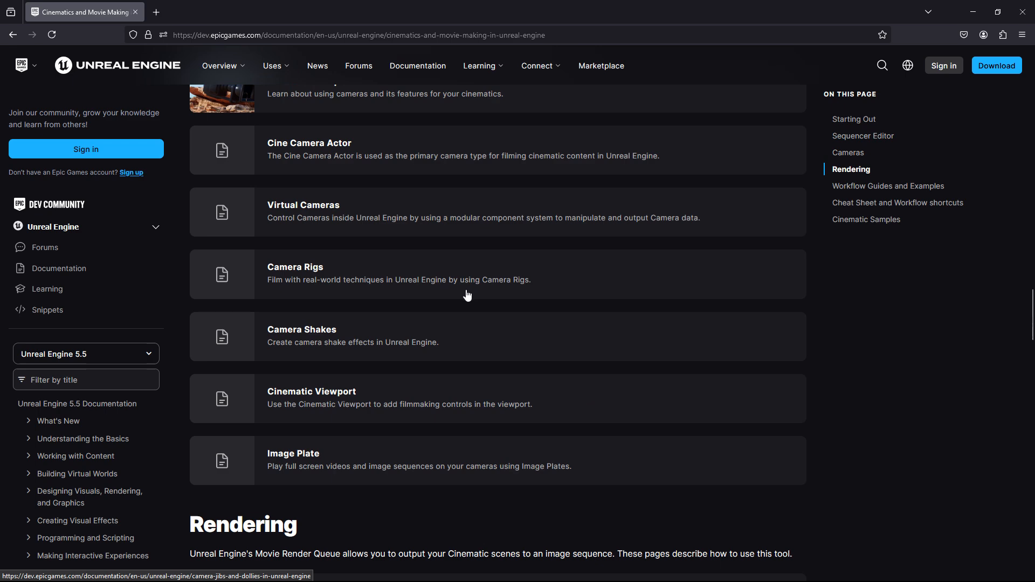
pyautogui.scroll(-5, 393, 260)
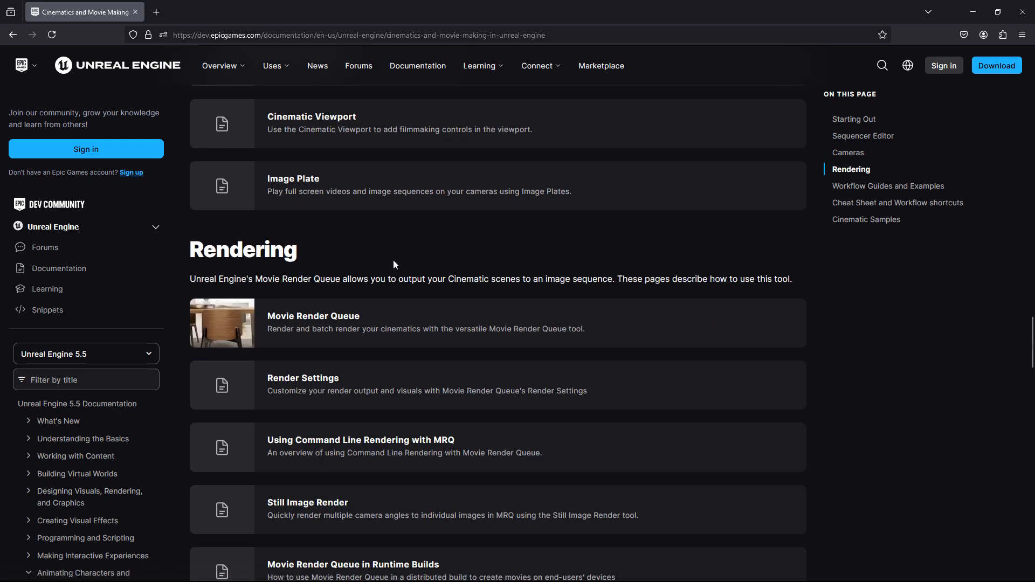
pyautogui.scroll(-10, 393, 261)
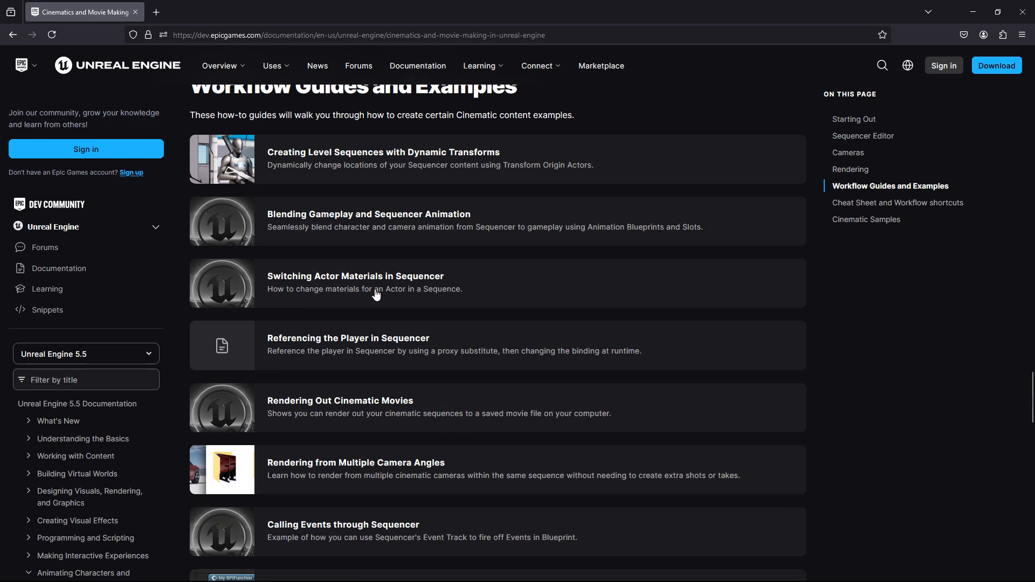
pyautogui.scroll(-16, 375, 295)
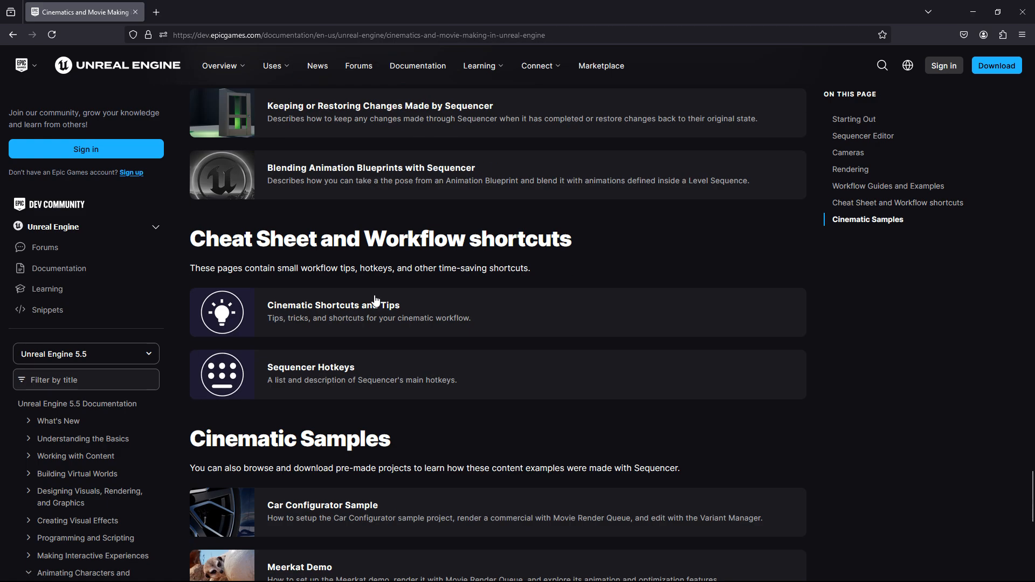
pyautogui.scroll(-5, 376, 300)
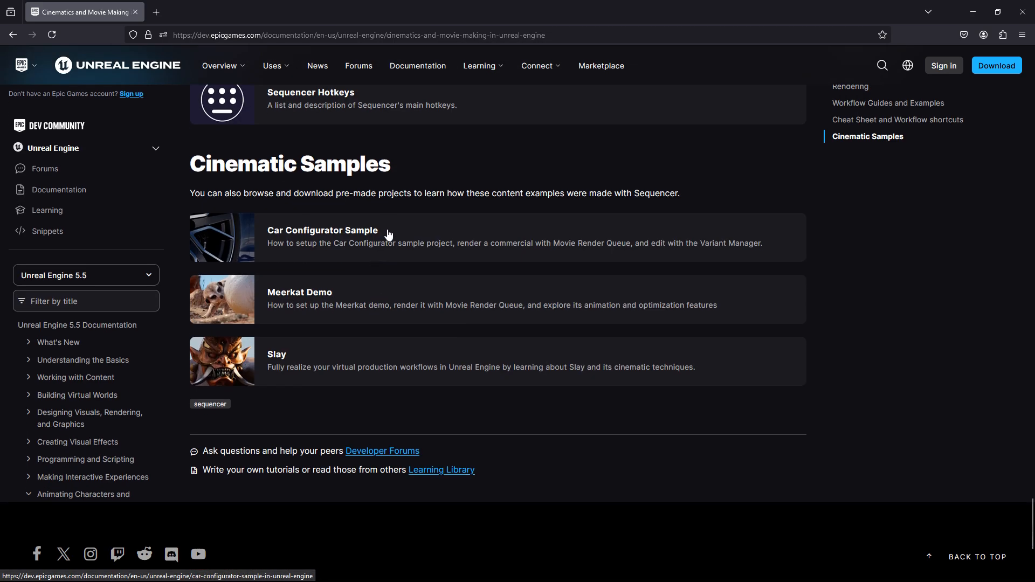
# Skim back over the Cinematics and Sequencer topics and return to the Skeletal Mesh Animation section of Animating Characters and Objects
pyautogui.scroll(20, 422, 208)
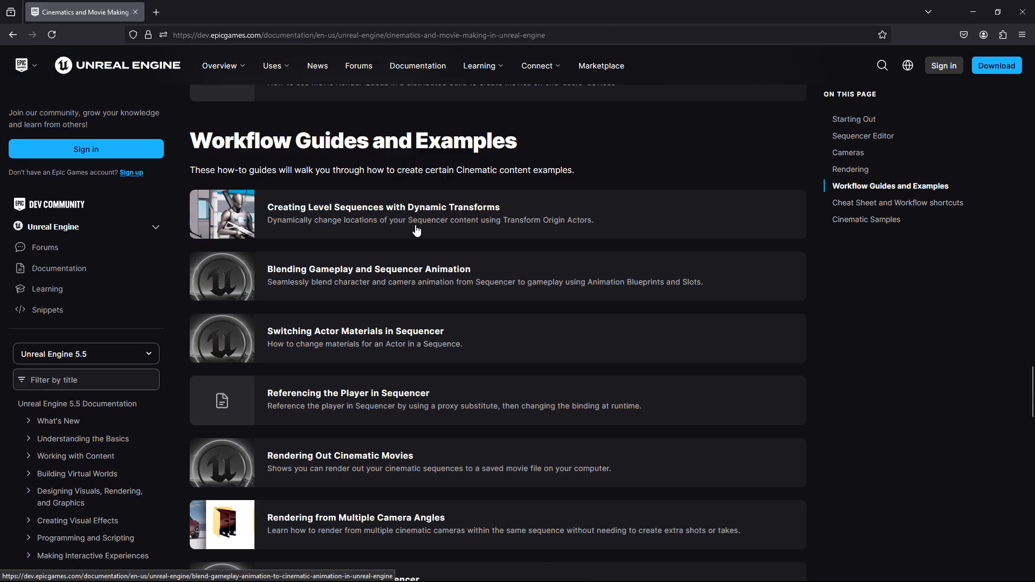
pyautogui.scroll(20, 417, 230)
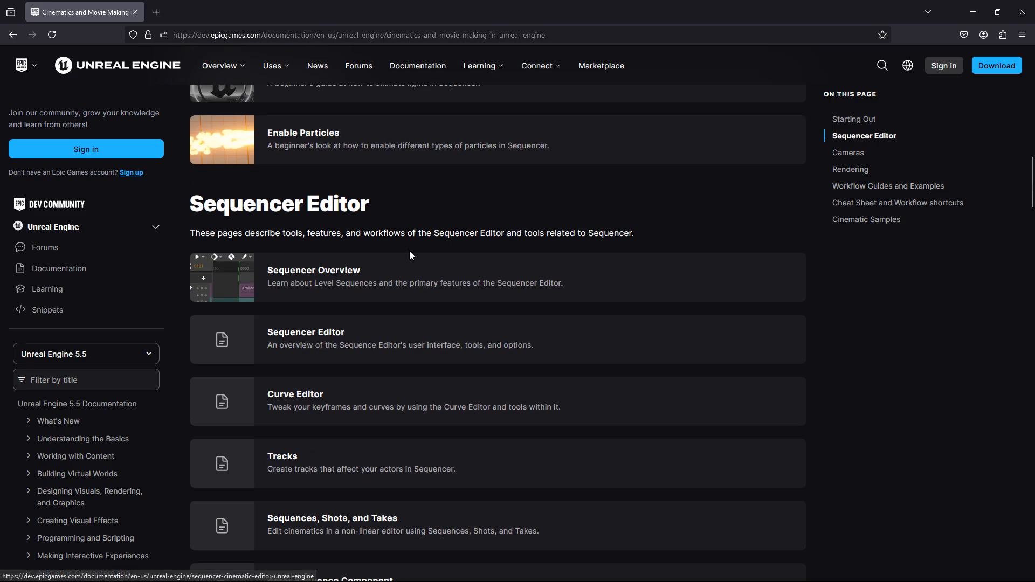
pyautogui.scroll(20, 407, 254)
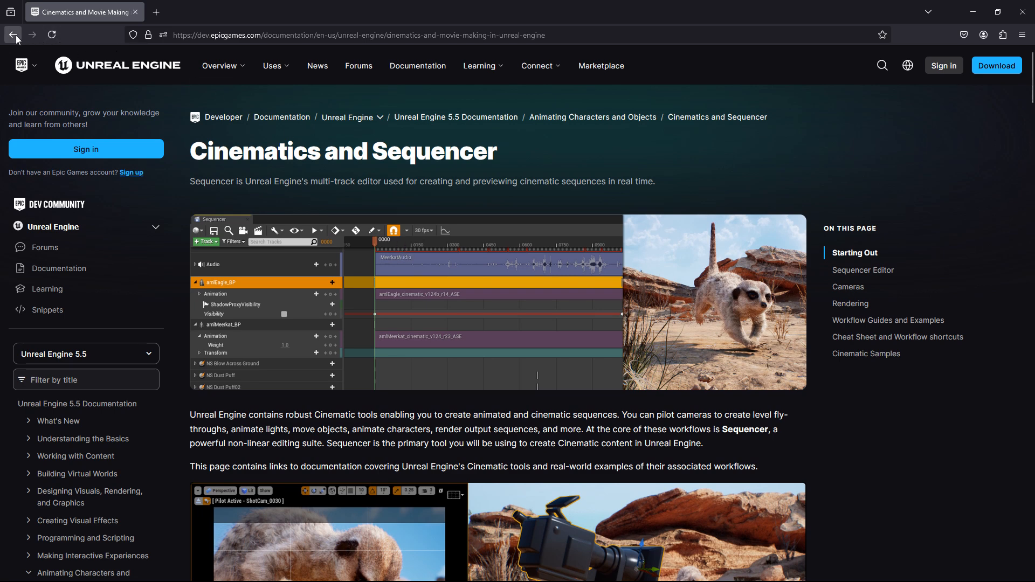
pyautogui.hotkey('alt', 'Left')
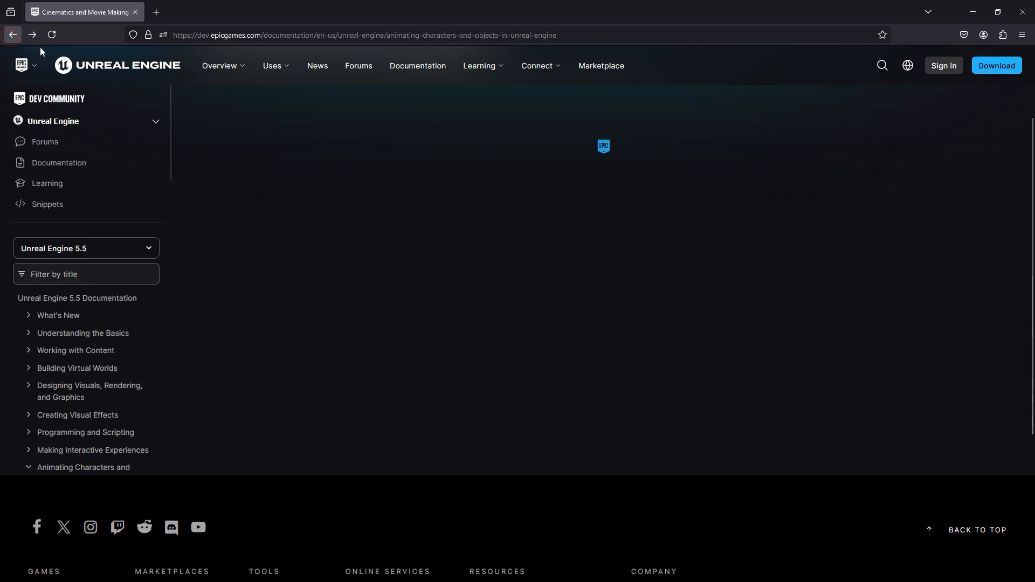
pyautogui.scroll(-5, 343, 242)
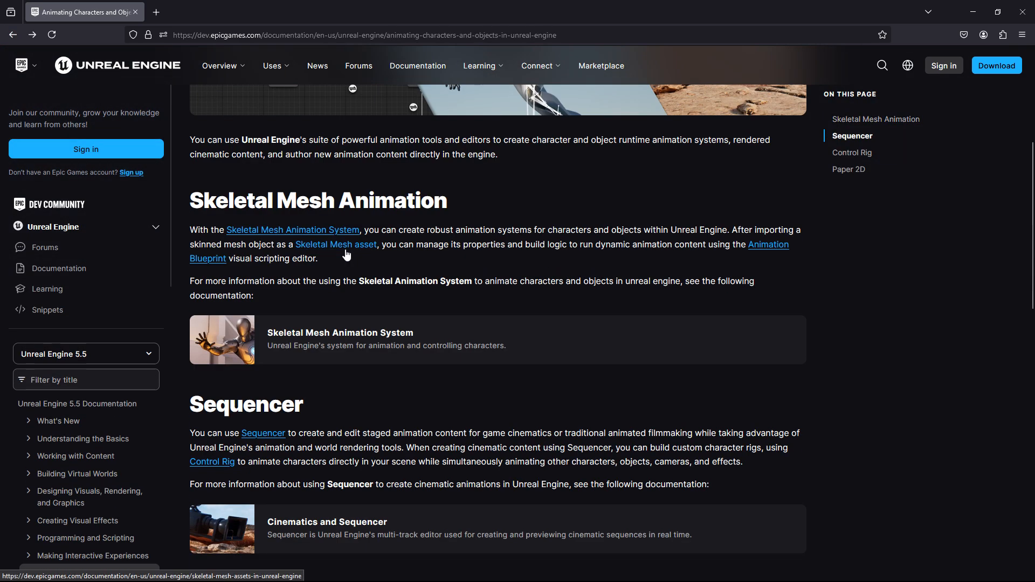
# Open the Skeletal Mesh Animation System documentation and review its Animation Editors, Animation Blueprints, and Animation Assets and Features topics
pyautogui.click(263, 230)
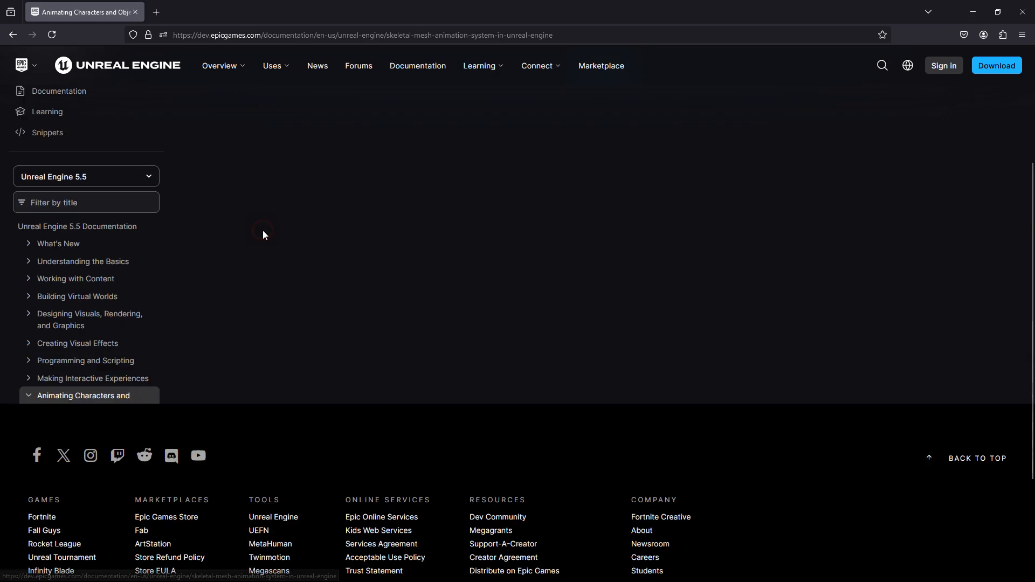
pyautogui.scroll(-12, 317, 237)
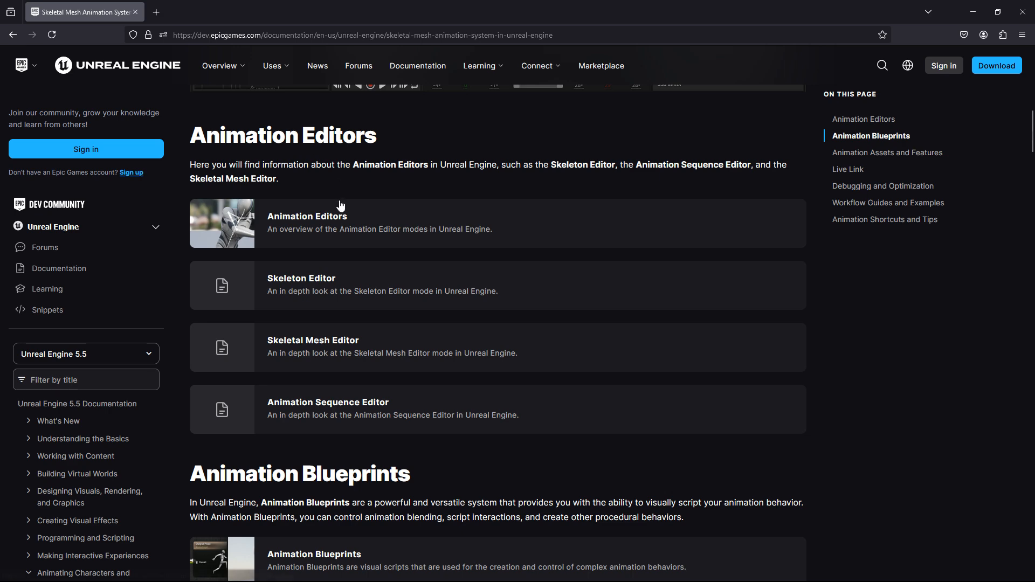
pyautogui.scroll(-7, 326, 237)
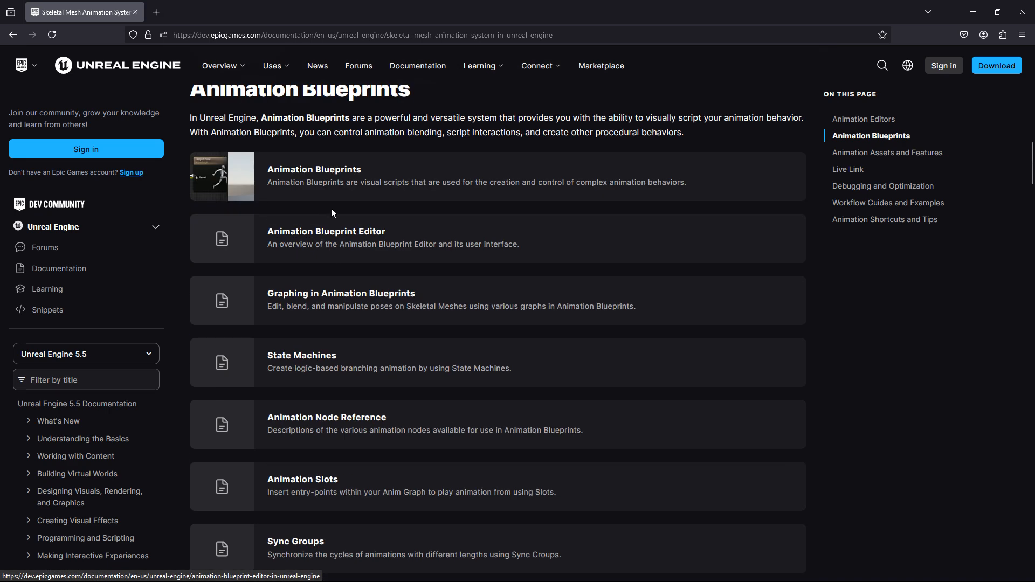
pyautogui.scroll(-14, 330, 208)
pyautogui.scroll(5, 331, 227)
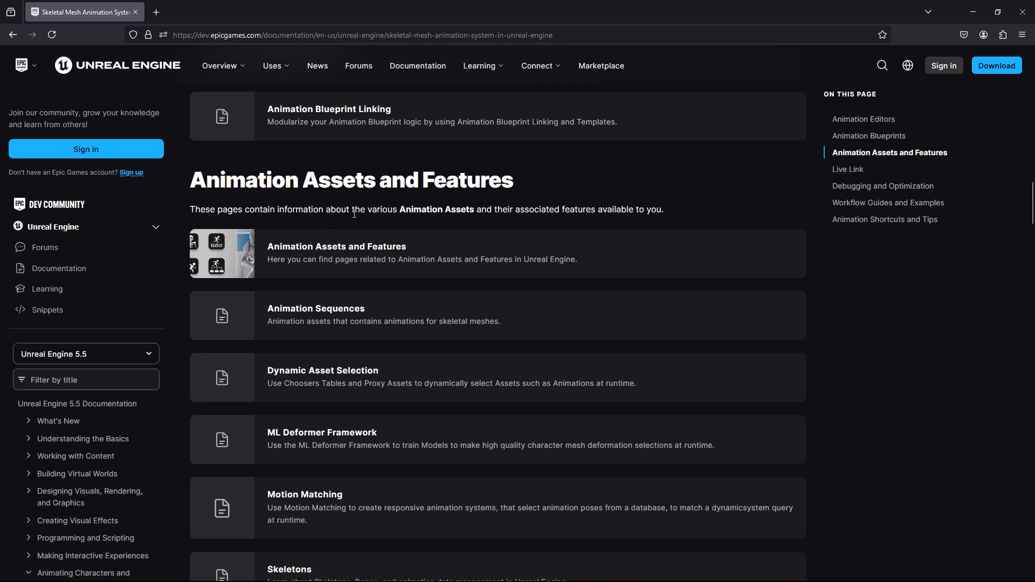
pyautogui.scroll(-20, 366, 237)
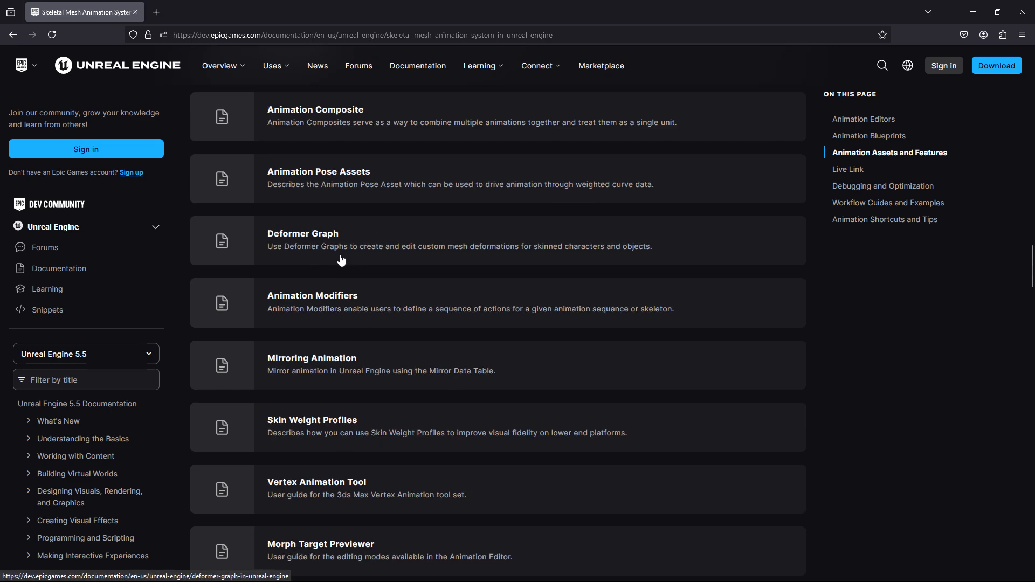
pyautogui.scroll(1, 334, 248)
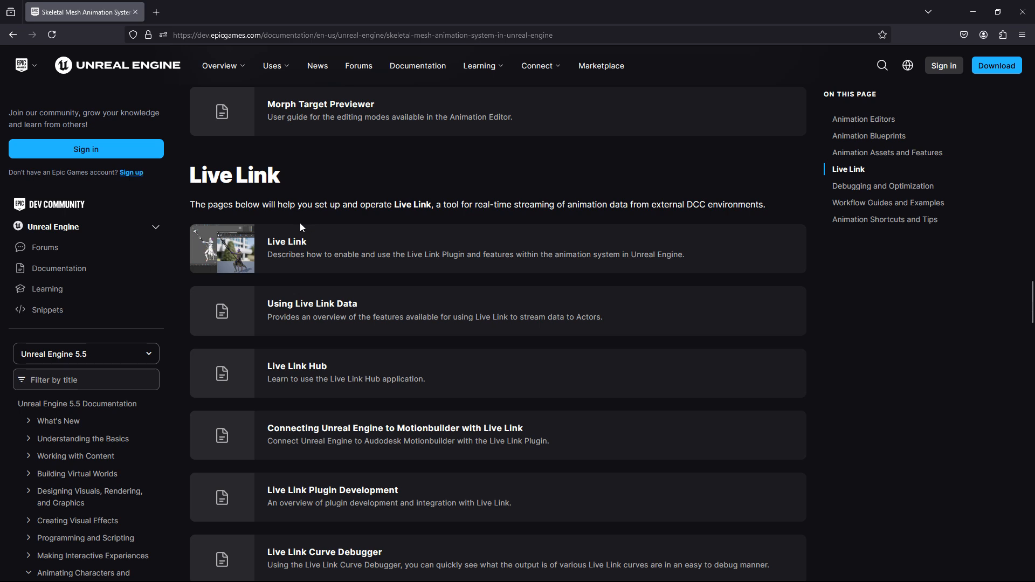
# Examine the Live Link topics and the Debugging and Optimization guides of the Skeletal Mesh Animation System documentation
pyautogui.scroll(-8, 271, 356)
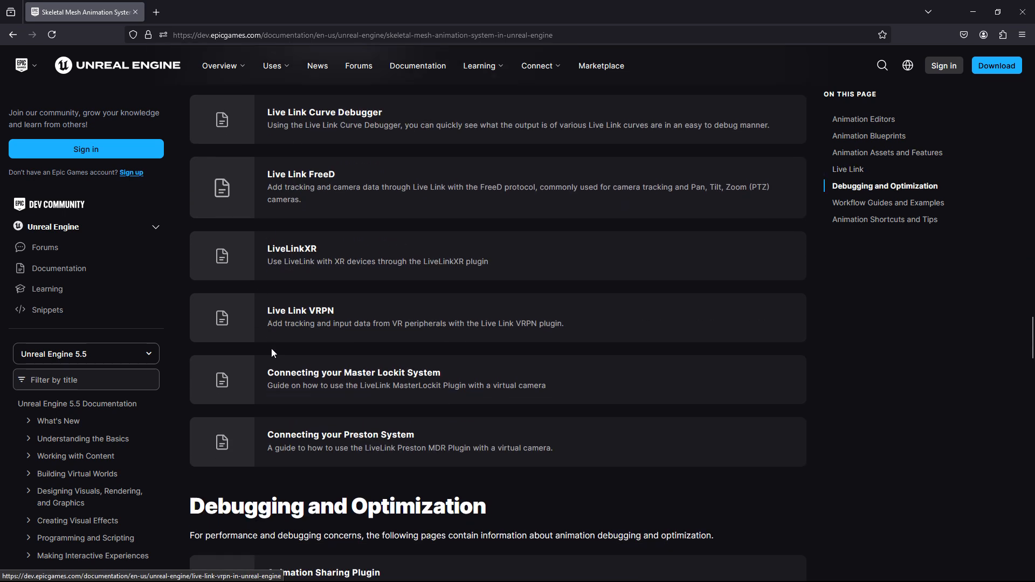
pyautogui.scroll(-5, 318, 232)
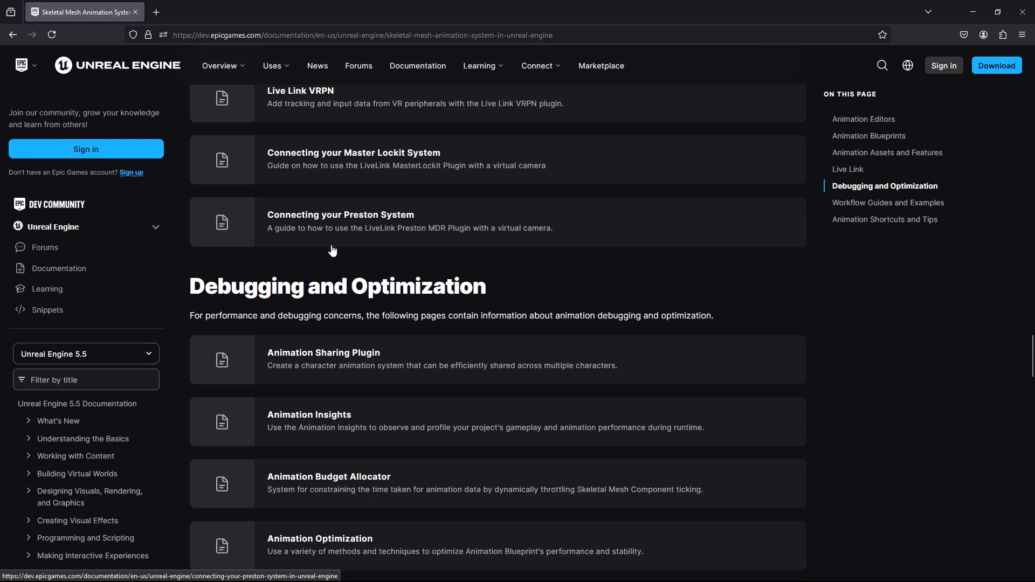
pyautogui.scroll(-1, 331, 248)
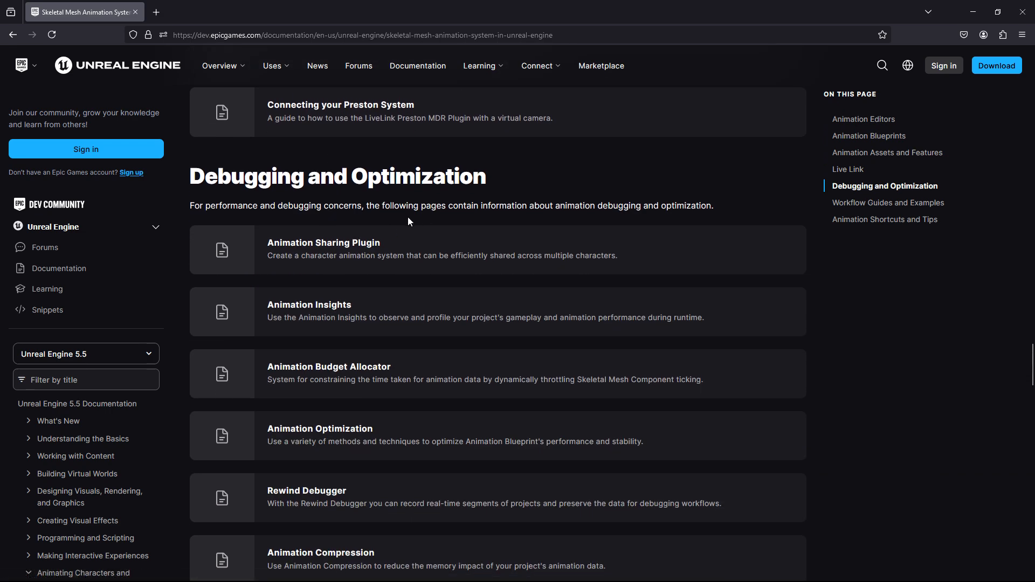
pyautogui.scroll(-4, 391, 226)
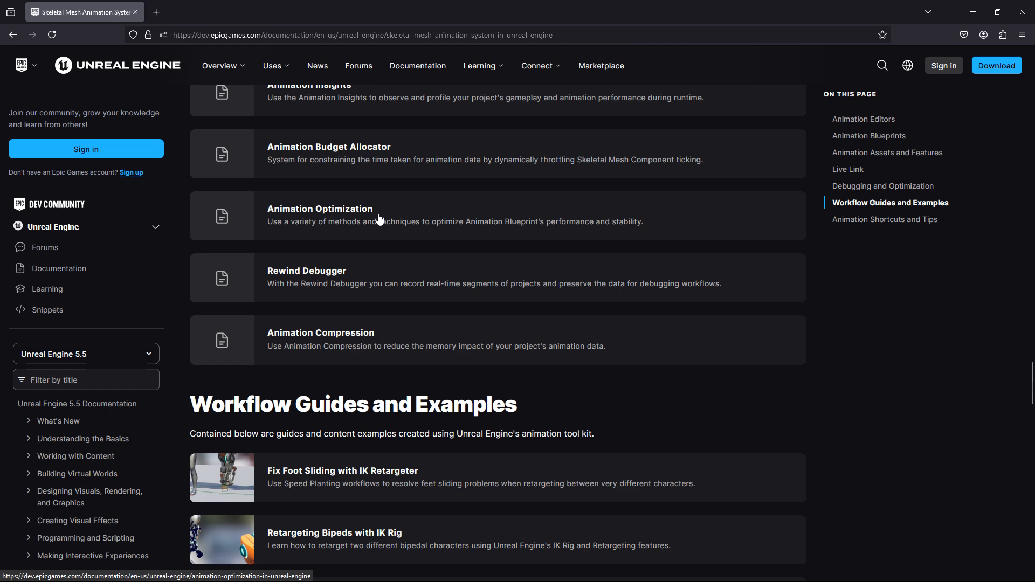
pyautogui.scroll(4, 331, 299)
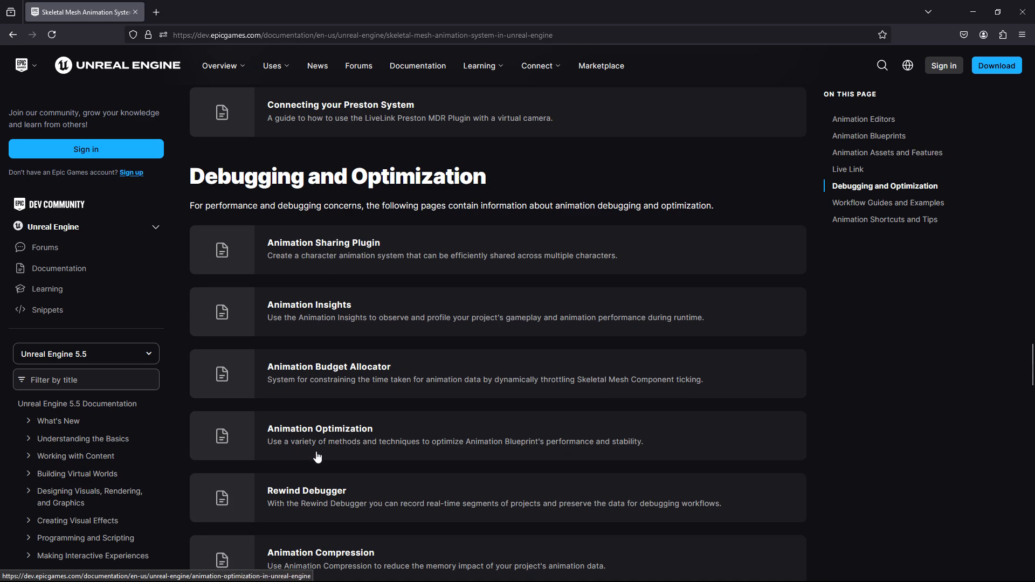
pyautogui.scroll(-1, 320, 395)
pyautogui.scroll(-1, 320, 395)
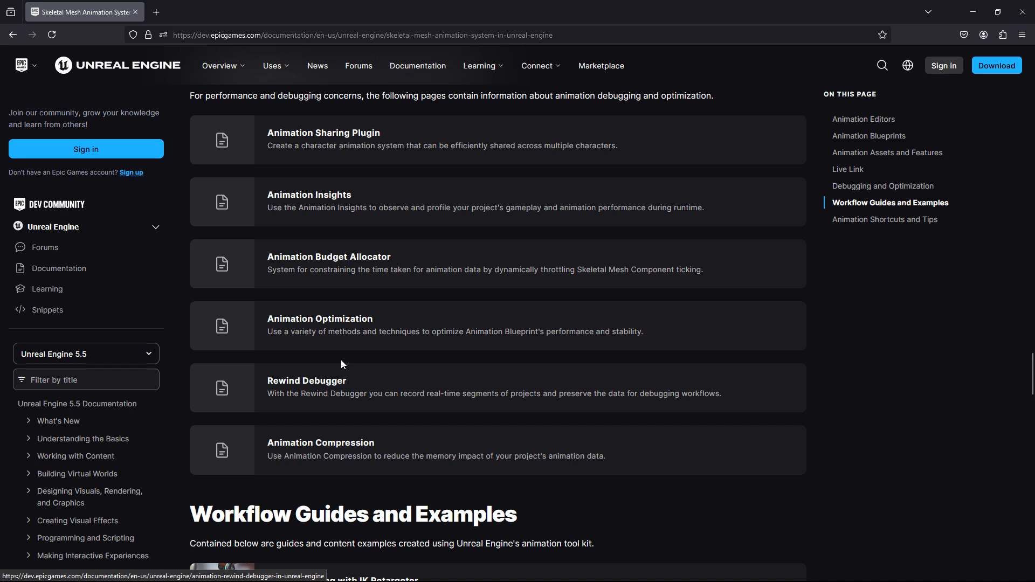
pyautogui.scroll(4, 409, 259)
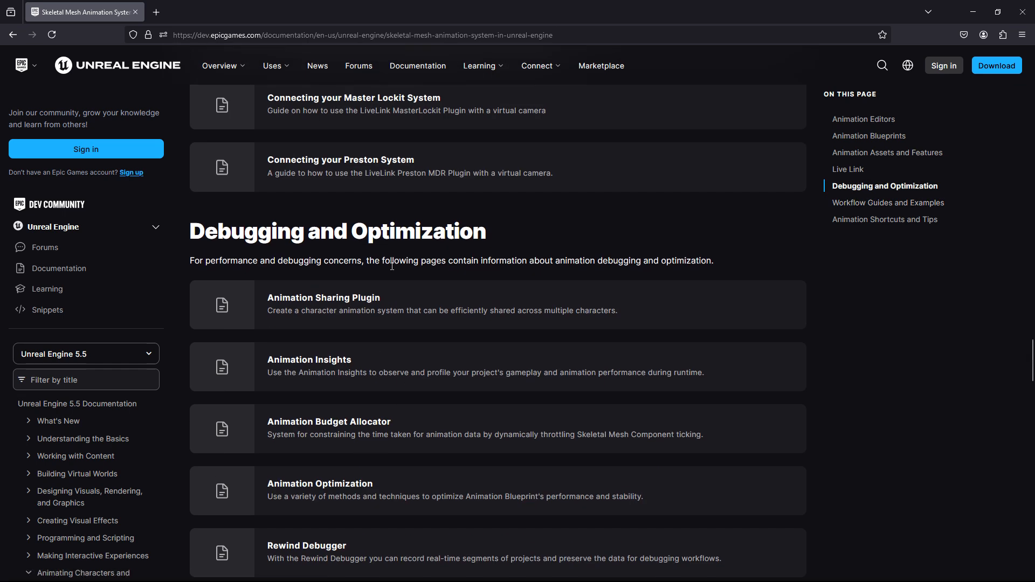
# Review the Workflow Guides and Examples, from IK retargeting to animation variables, and the Animation Shortcuts and Tips section
pyautogui.scroll(-5, 364, 322)
pyautogui.scroll(-5, 368, 310)
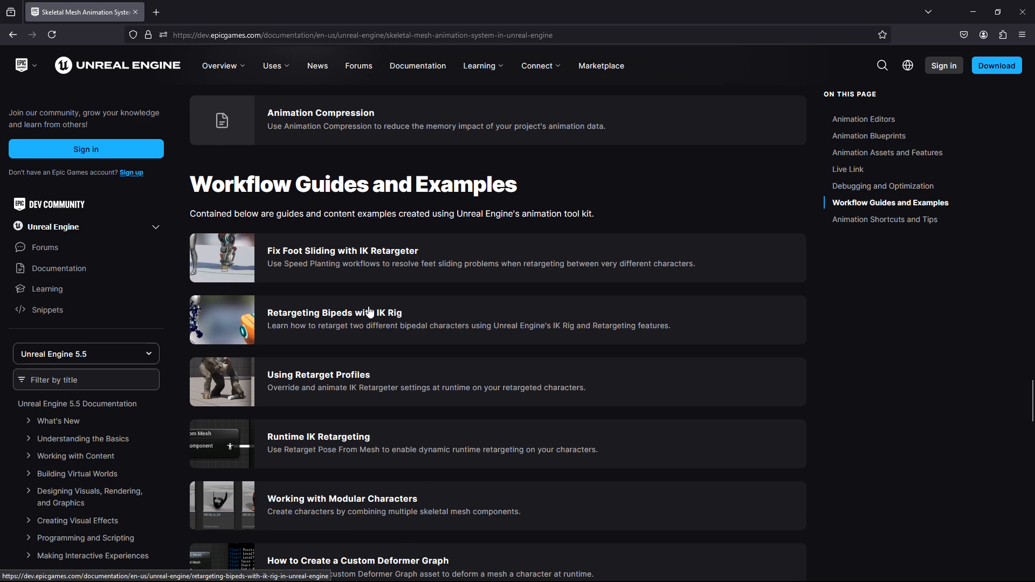
pyautogui.scroll(-1, 368, 311)
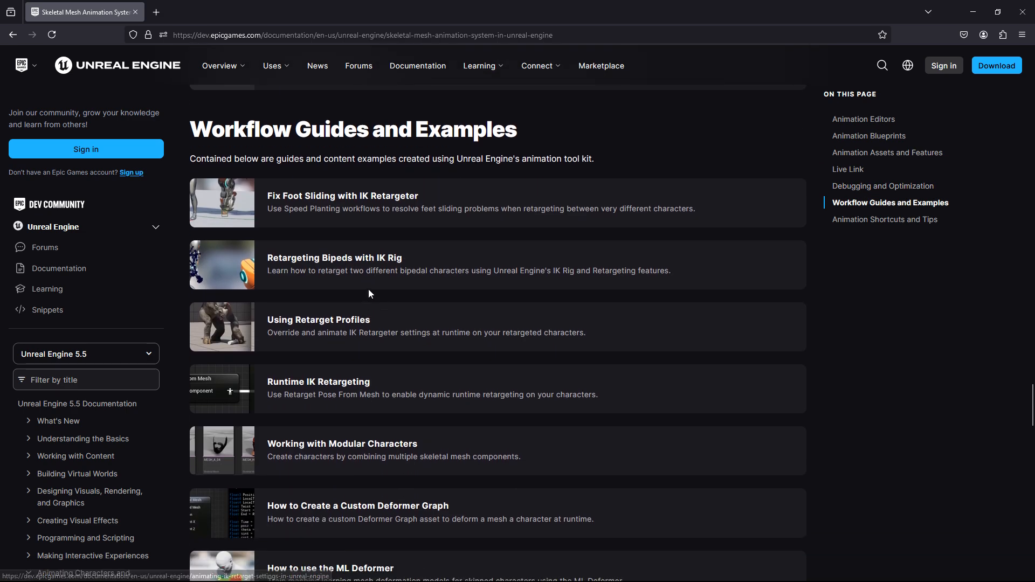
pyautogui.scroll(-15, 426, 214)
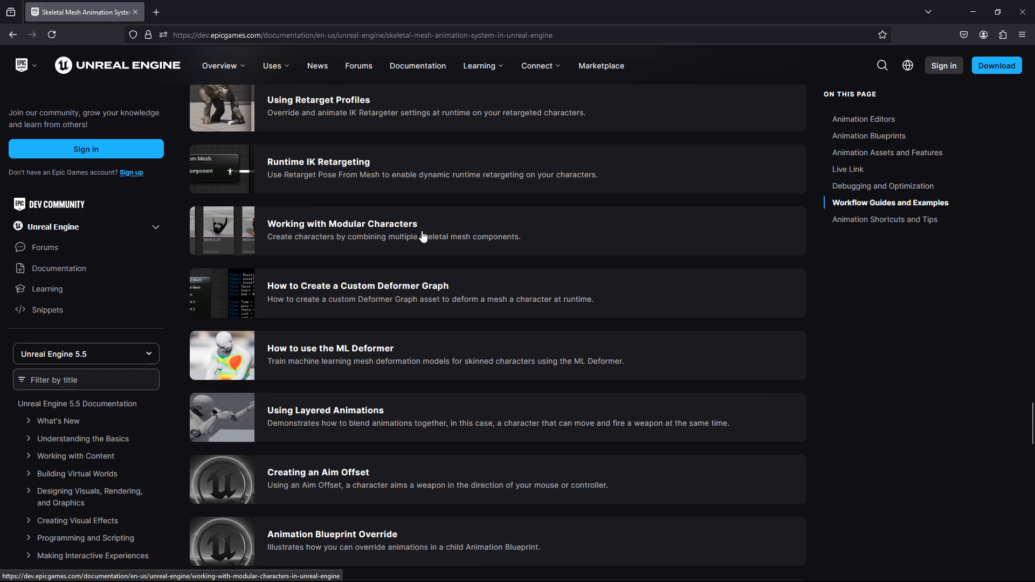
pyautogui.scroll(-12, 415, 254)
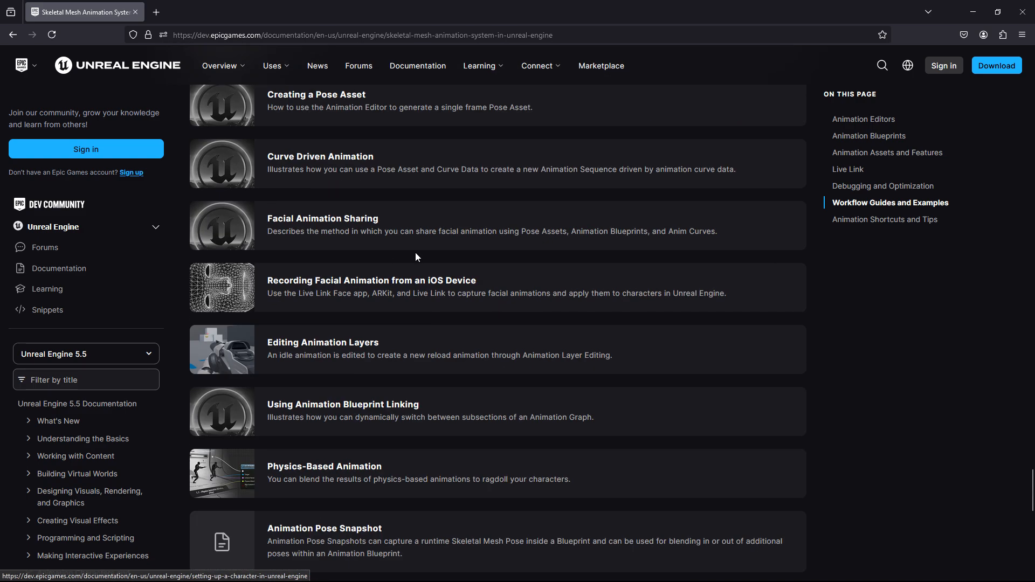
pyautogui.scroll(-2, 409, 266)
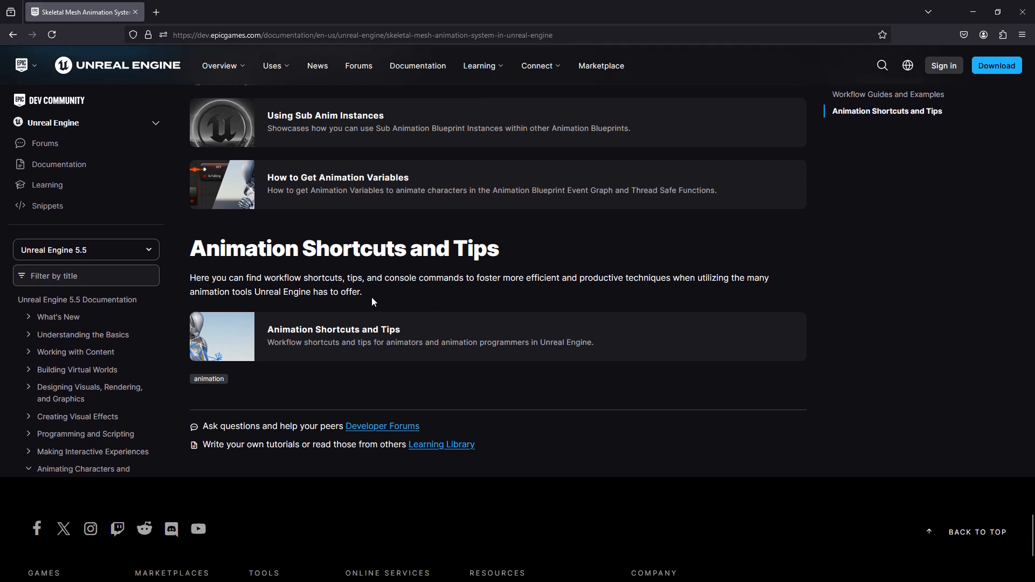
# Skim back through the Skeletal Mesh Animation System topics to the IK Rig and Locomotion entries under Animation Assets and Features
pyautogui.scroll(20, 526, 246)
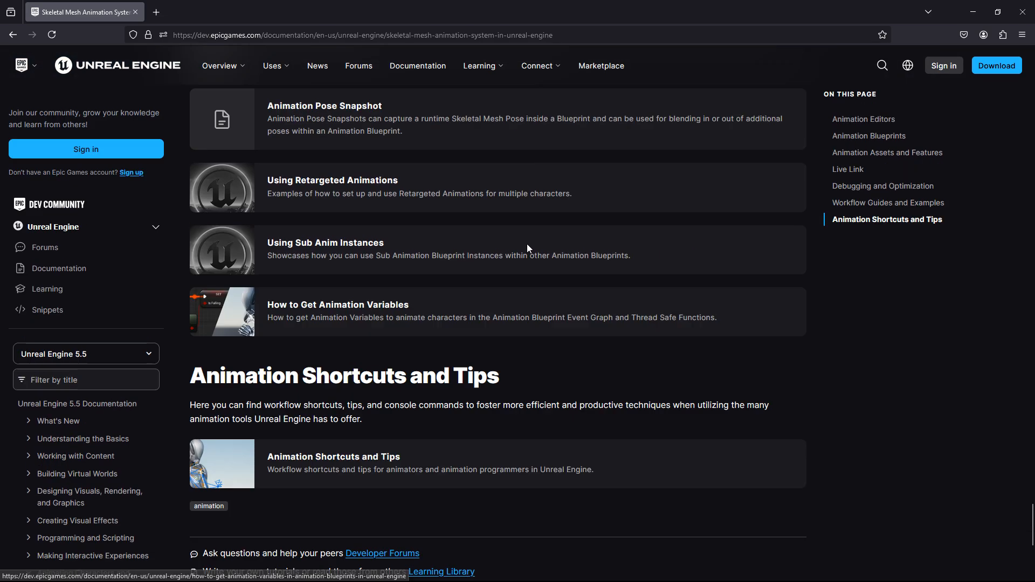
pyautogui.scroll(15, 516, 255)
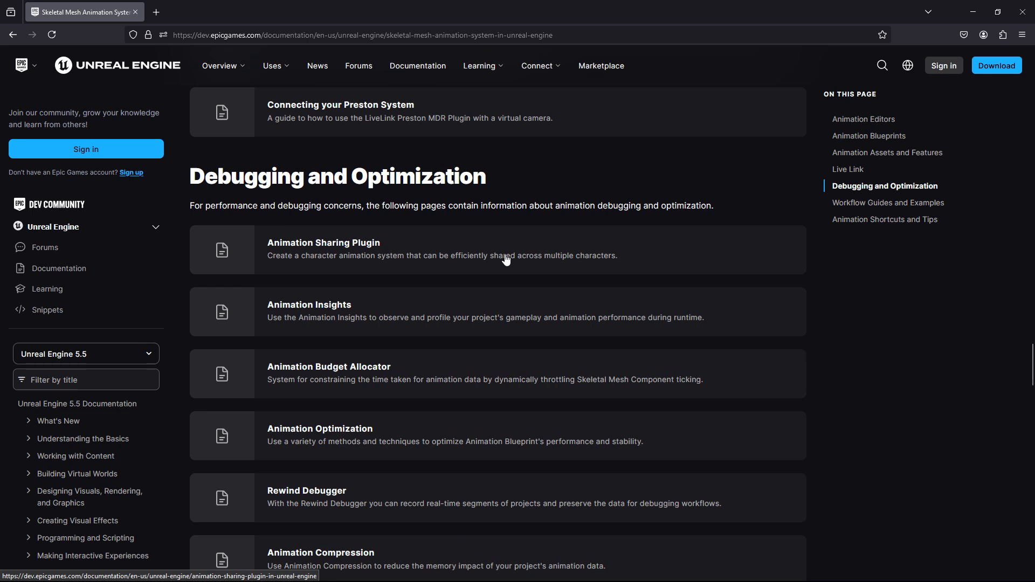
pyautogui.scroll(3, 502, 259)
pyautogui.scroll(20, 496, 260)
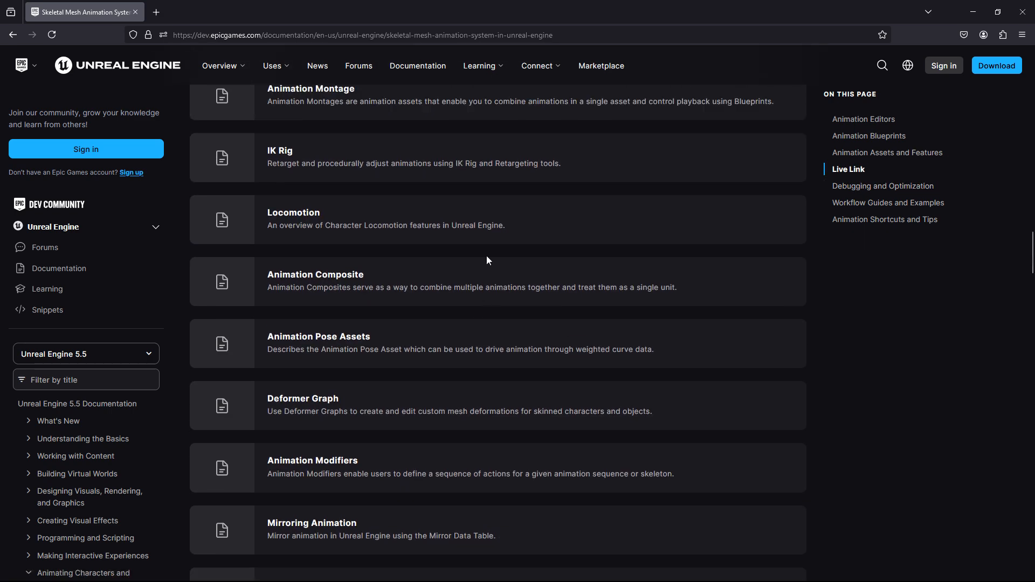
pyautogui.scroll(5, 481, 259)
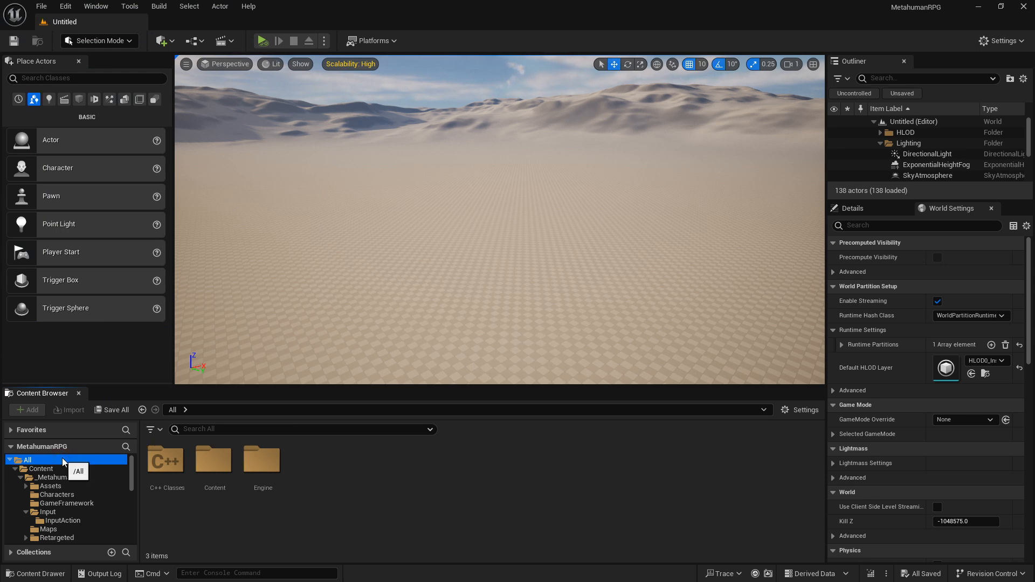
# In the Unreal Editor's MetahumanRPG project, open the Gameframework folder inside C++ Classes > MetahumanRPG
pyautogui.doubleClick(164, 465)
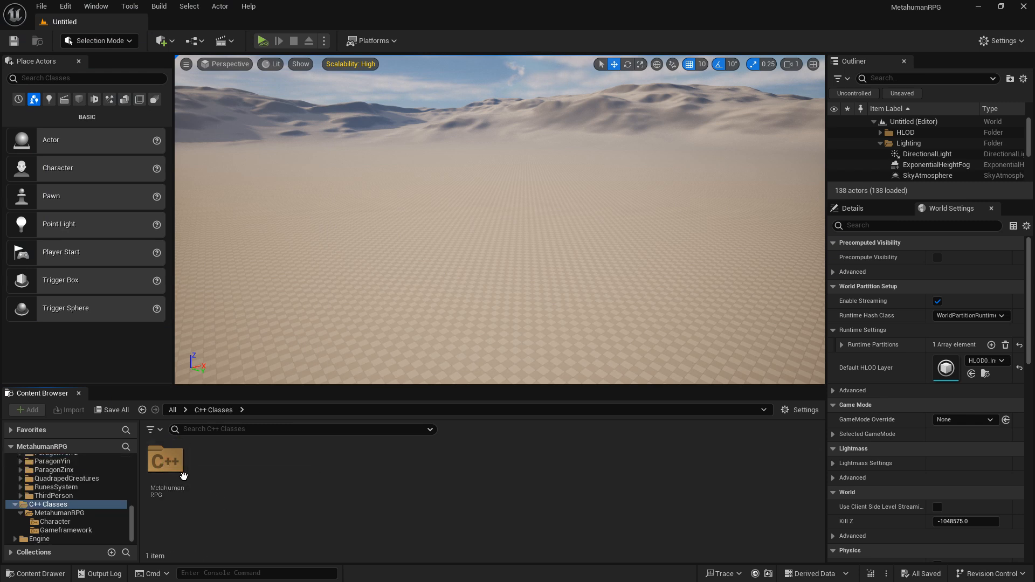
pyautogui.click(175, 470)
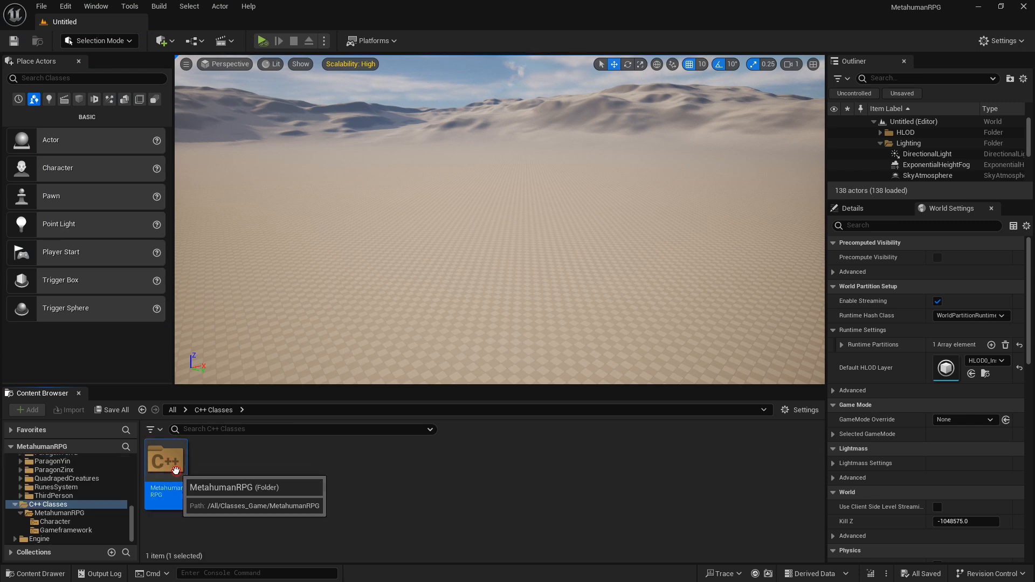
pyautogui.doubleClick(176, 470)
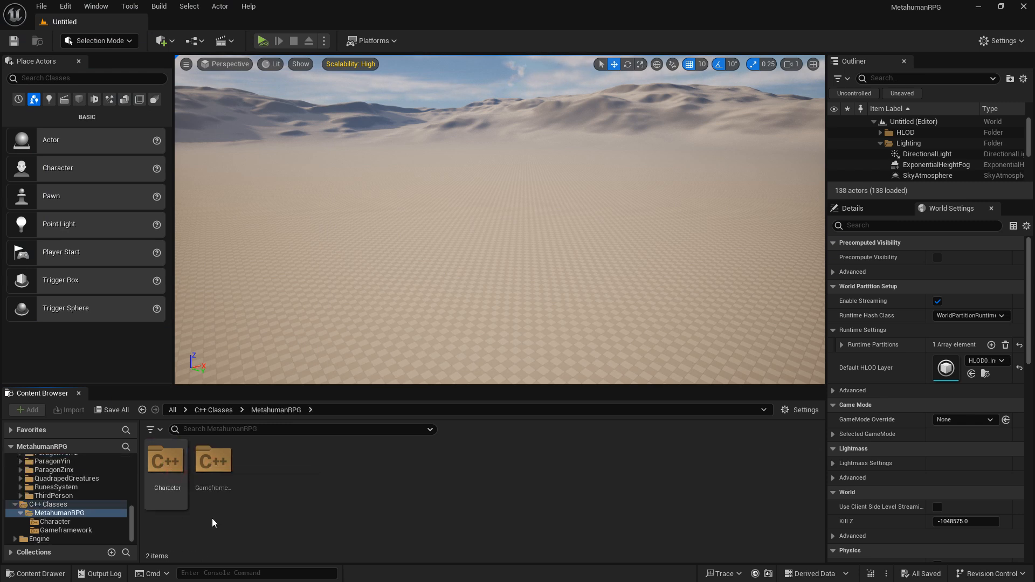
pyautogui.doubleClick(220, 464)
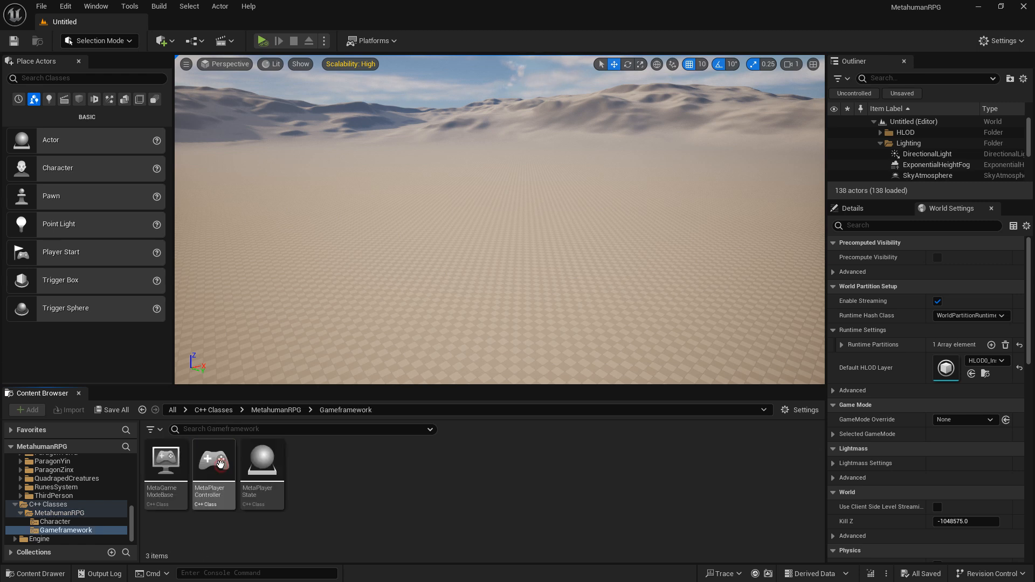
# Start a new C++ class in the Gameframework folder, search all classes for "anim" and choose AnimInstance as its parent
pyautogui.rightClick(414, 461)
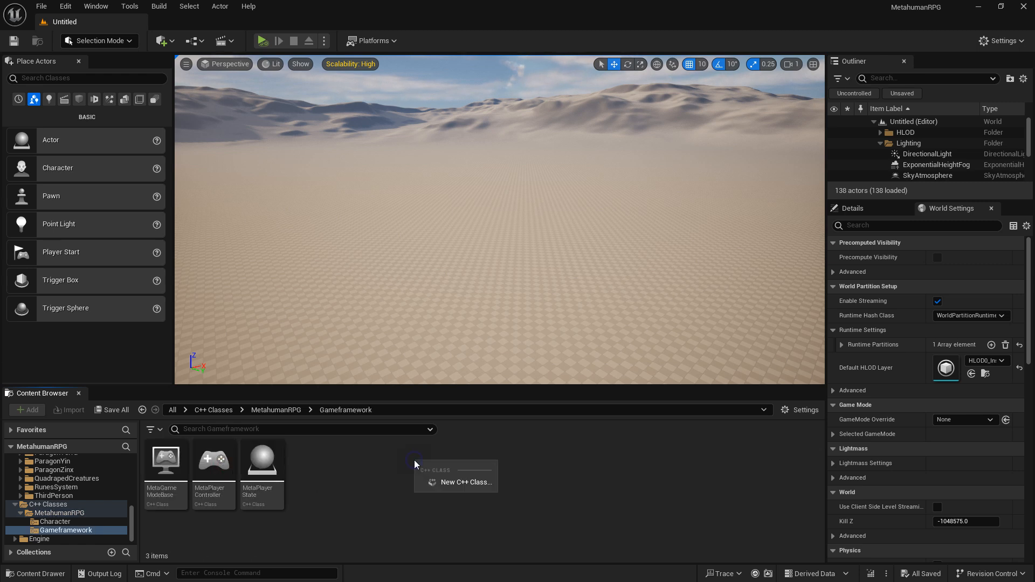
pyautogui.click(455, 482)
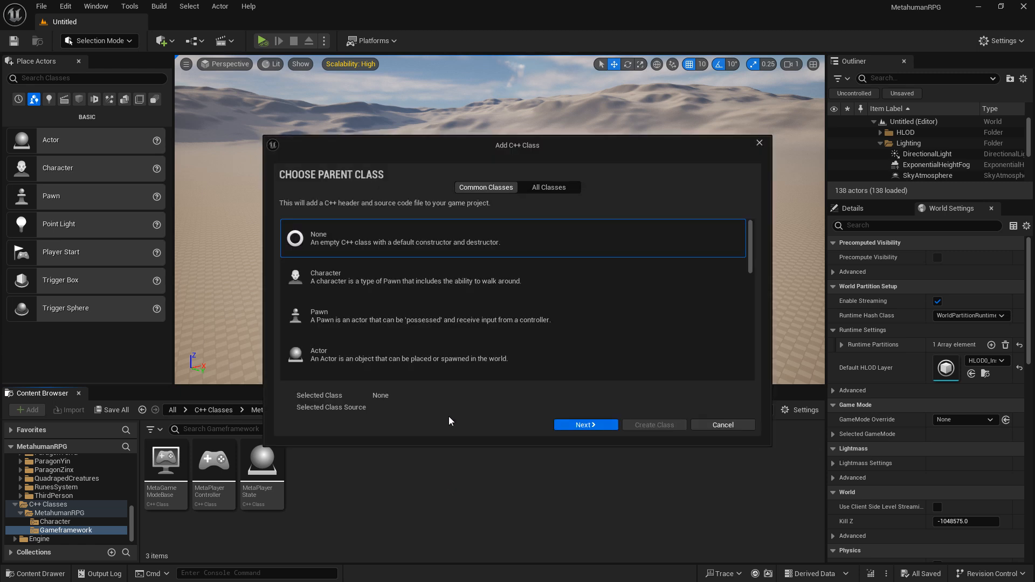
pyautogui.click(557, 187)
pyautogui.write('anim')
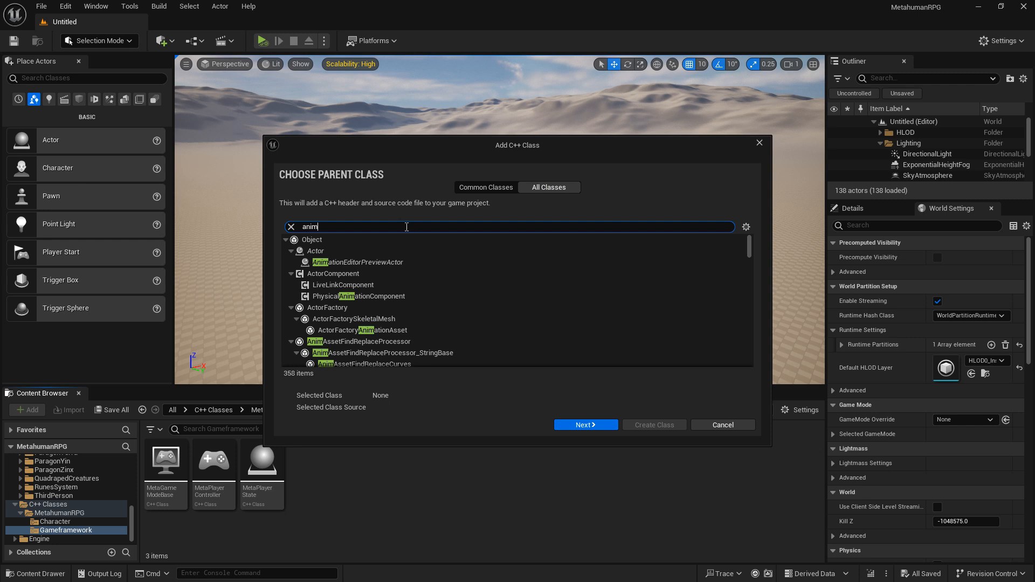
pyautogui.scroll(-5, 409, 286)
pyautogui.scroll(-4, 420, 287)
pyautogui.scroll(-5, 430, 289)
pyautogui.scroll(-8, 434, 289)
pyautogui.scroll(-6, 450, 295)
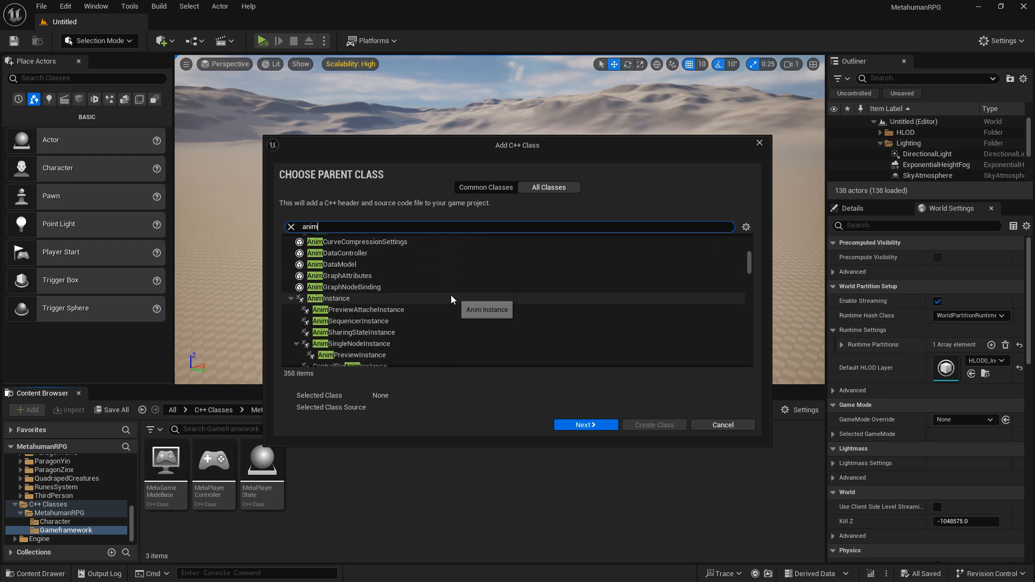
pyautogui.click(431, 294)
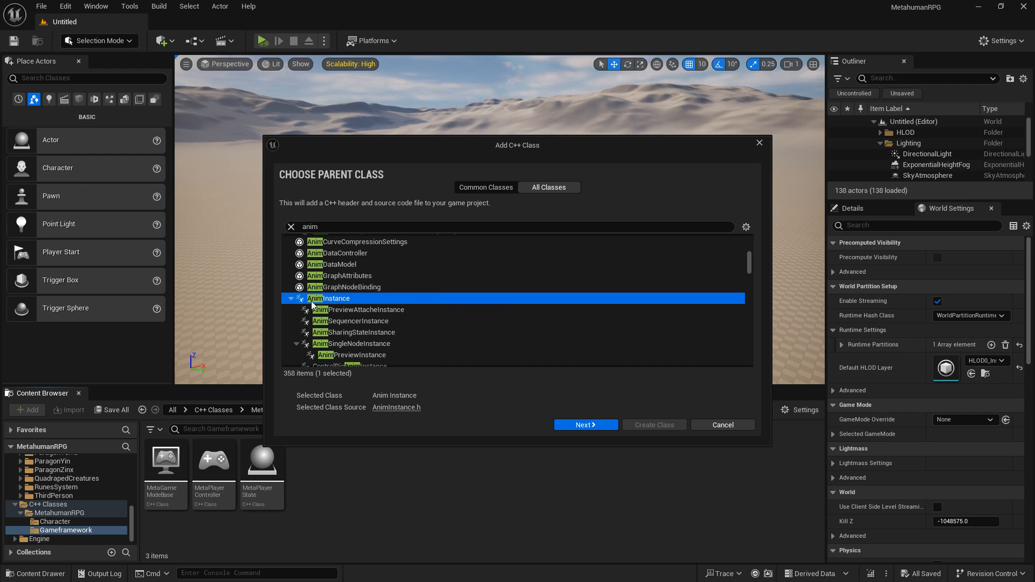
# Name the new anim instance class MetaAnimInstance and create it in the Gameframework source folder
pyautogui.click(579, 429)
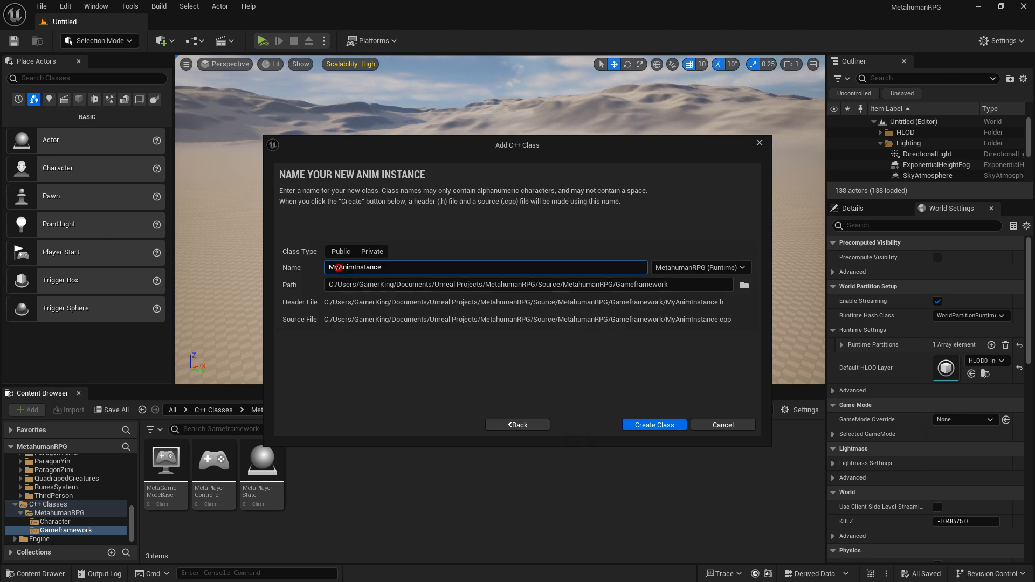
pyautogui.press('BackSpace')
pyautogui.press('BackSpace')
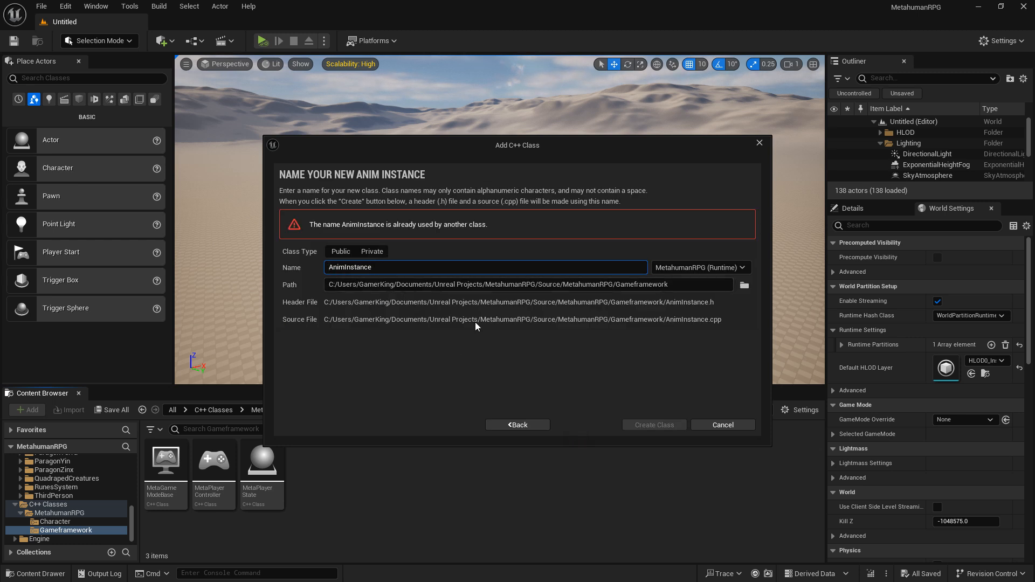
pyautogui.write('Meta')
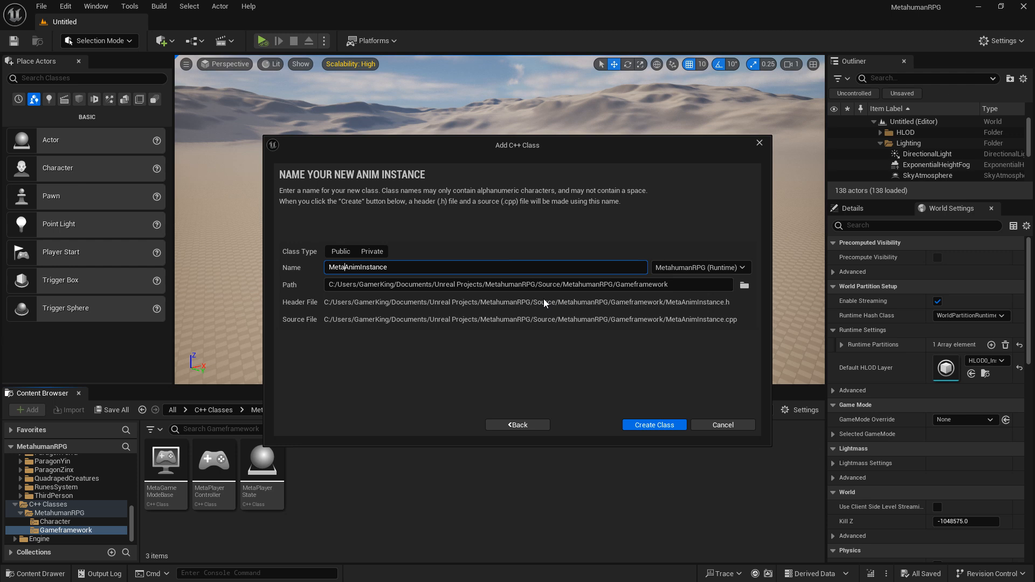
pyautogui.click(647, 426)
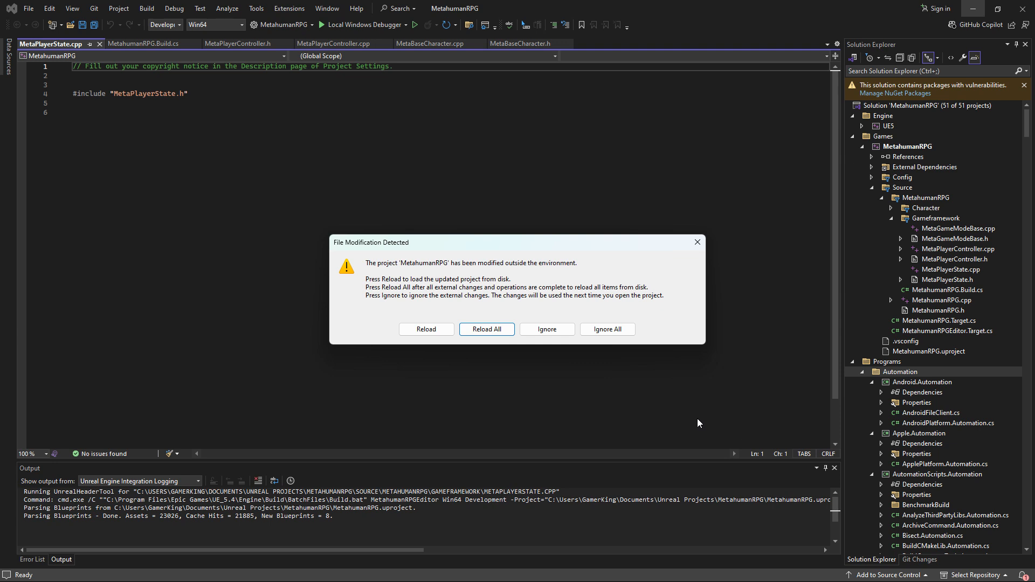
# Reload all externally modified projects in Visual Studio and minimise it to return to the Unreal Editor
pyautogui.click(496, 329)
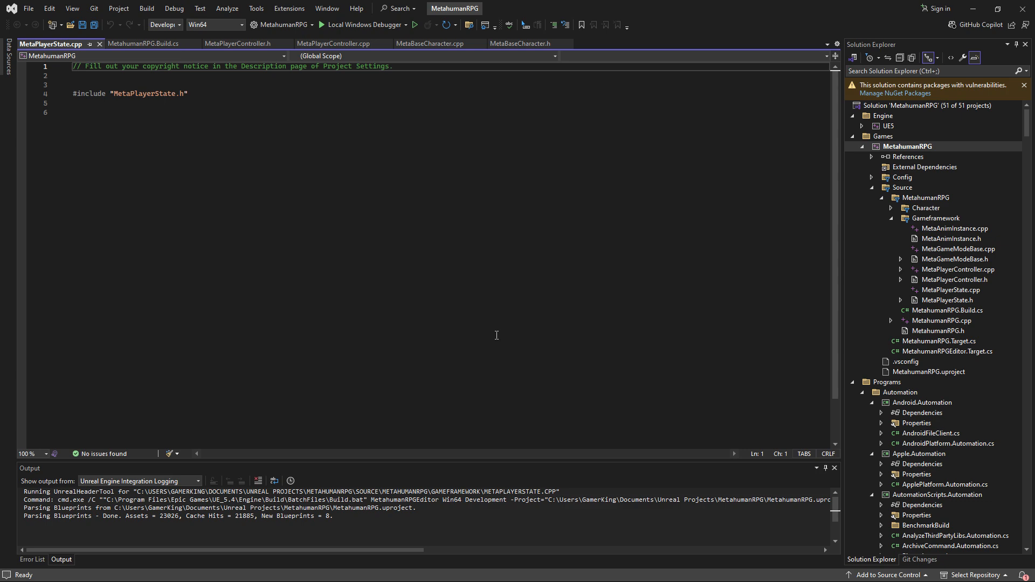
pyautogui.click(972, 11)
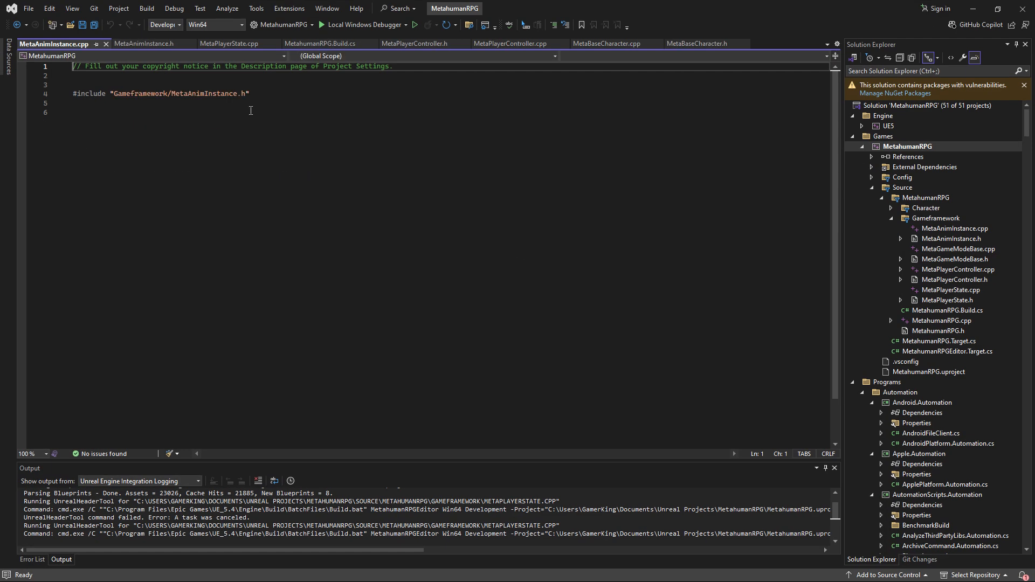
# Shorten the include in MetaAnimInstance.cpp to "MetaAnimInstance.h" by removing the Gameframework/ path, and build the solution
pyautogui.click(167, 92)
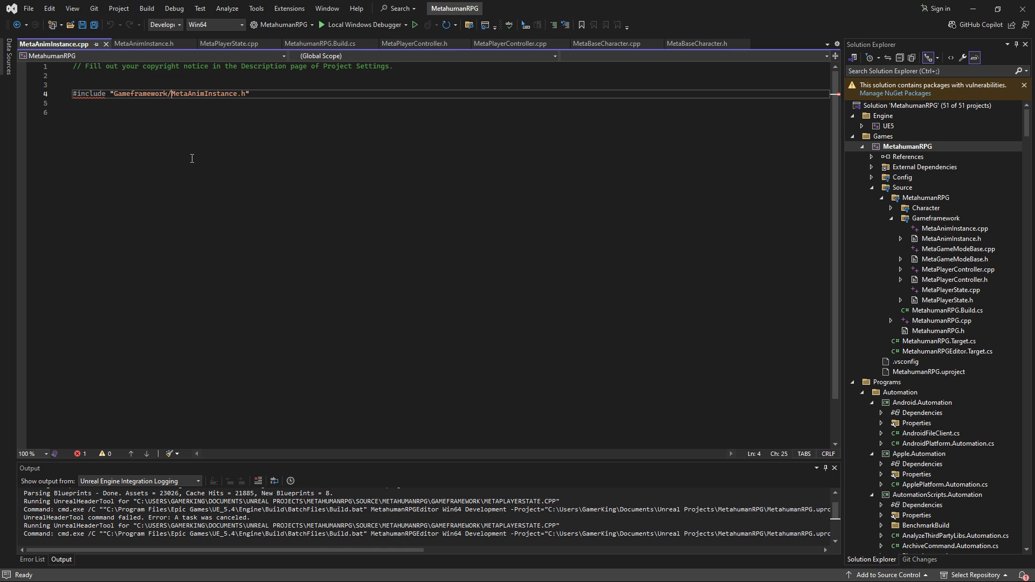
pyautogui.press('BackSpace')
pyautogui.press('BackSpace')
pyautogui.press('BackSpace')
pyautogui.press('BackSpace')
pyautogui.press('BackSpace')
pyautogui.press('BackSpace')
pyautogui.press('BackSpace')
pyautogui.press('BackSpace')
pyautogui.press('BackSpace')
pyautogui.press('BackSpace')
pyautogui.press('BackSpace')
pyautogui.press('BackSpace')
pyautogui.press('BackSpace')
pyautogui.press('BackSpace')
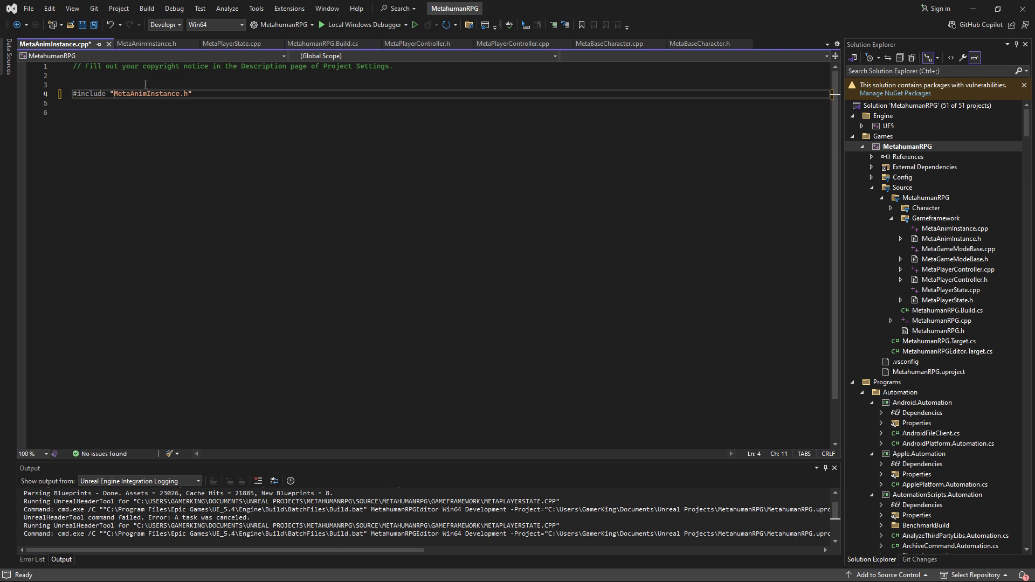
pyautogui.click(148, 8)
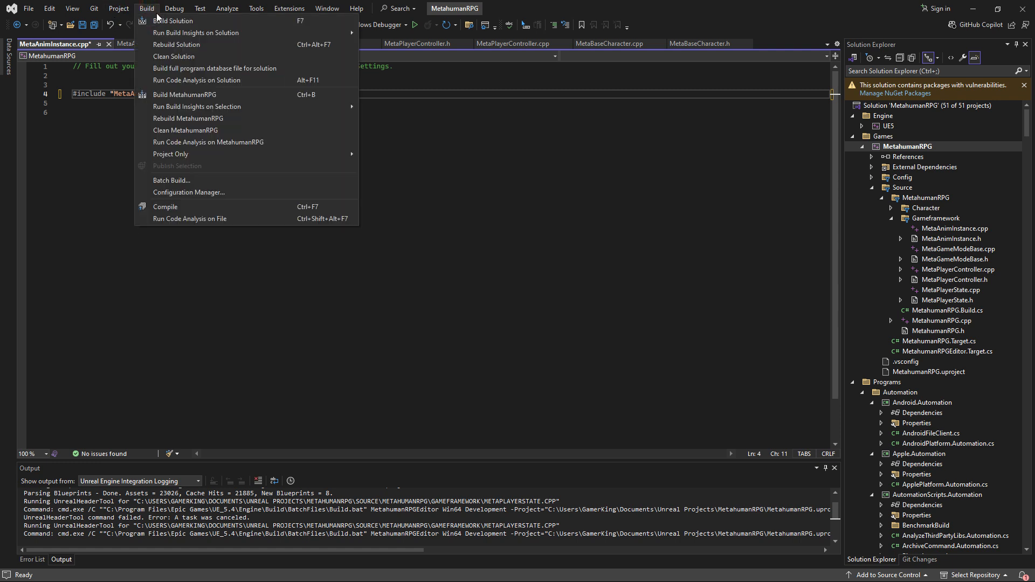
pyautogui.click(161, 22)
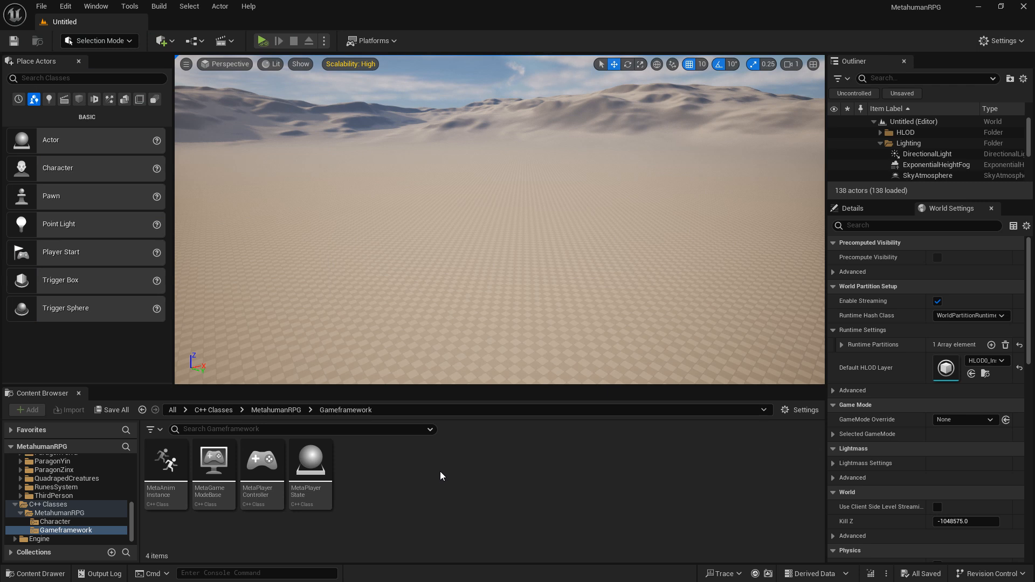
# Open the Characters folder inside Content > _MetahumanRPG in the Unreal project
pyautogui.moveTo(134, 520); pyautogui.dragTo(135, 462)
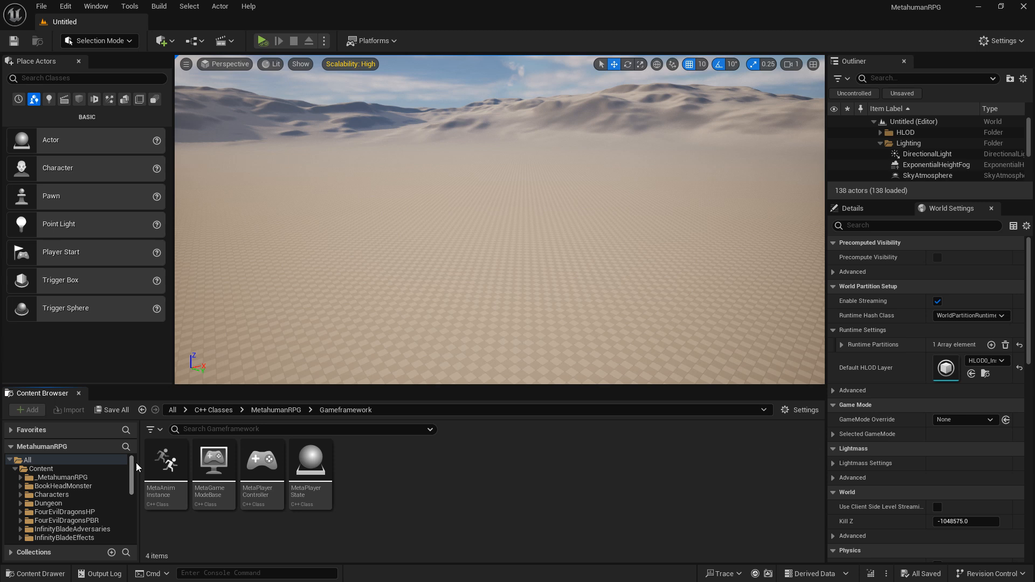
pyautogui.click(81, 460)
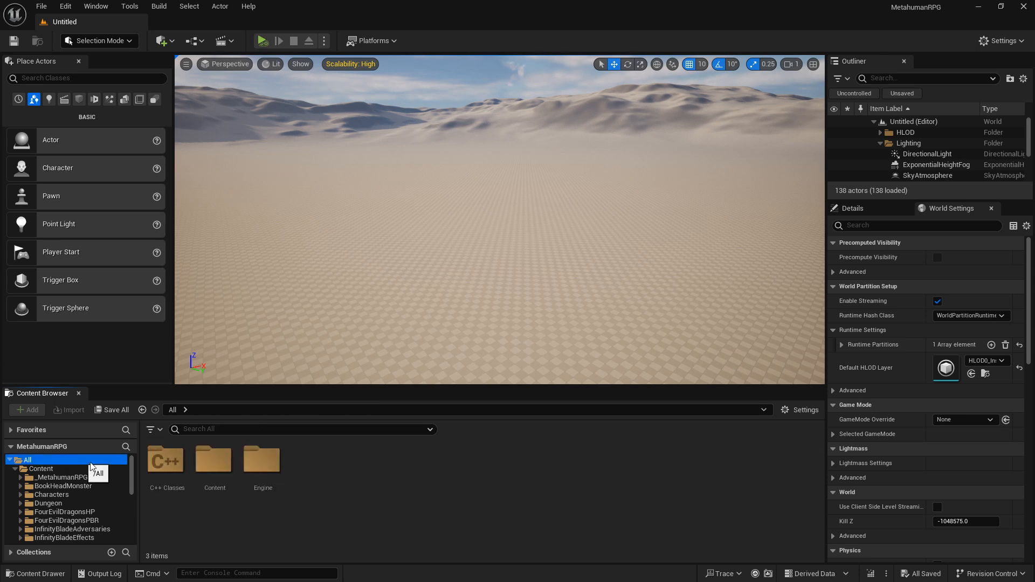
pyautogui.doubleClick(228, 475)
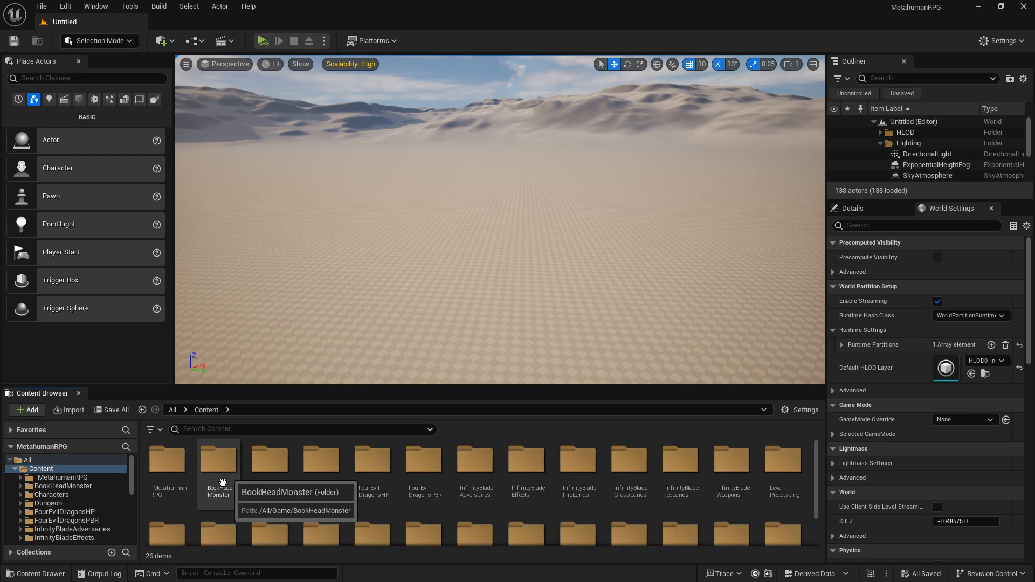
pyautogui.click(177, 467)
pyautogui.doubleClick(178, 468)
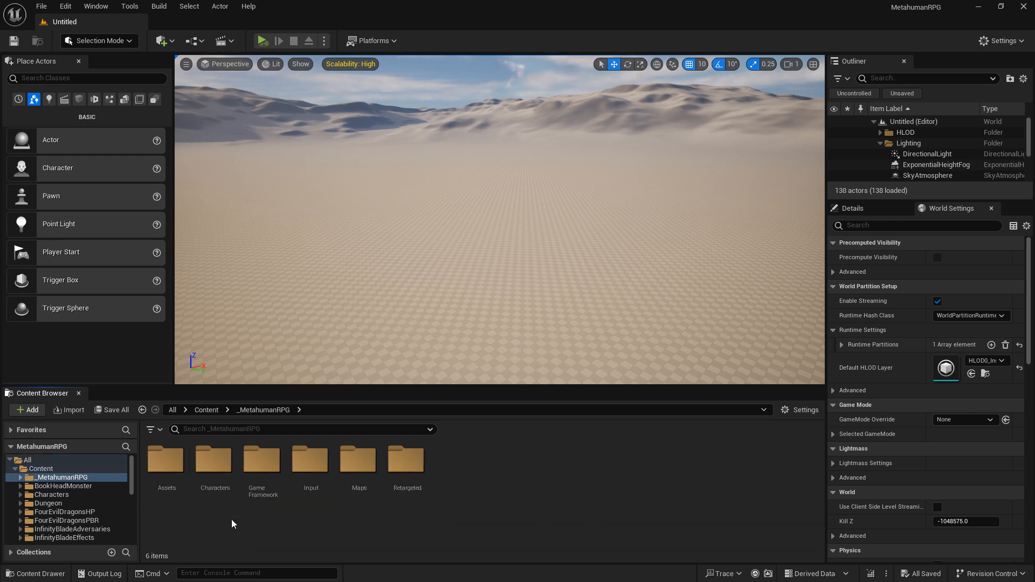
pyautogui.click(223, 481)
pyautogui.doubleClick(224, 482)
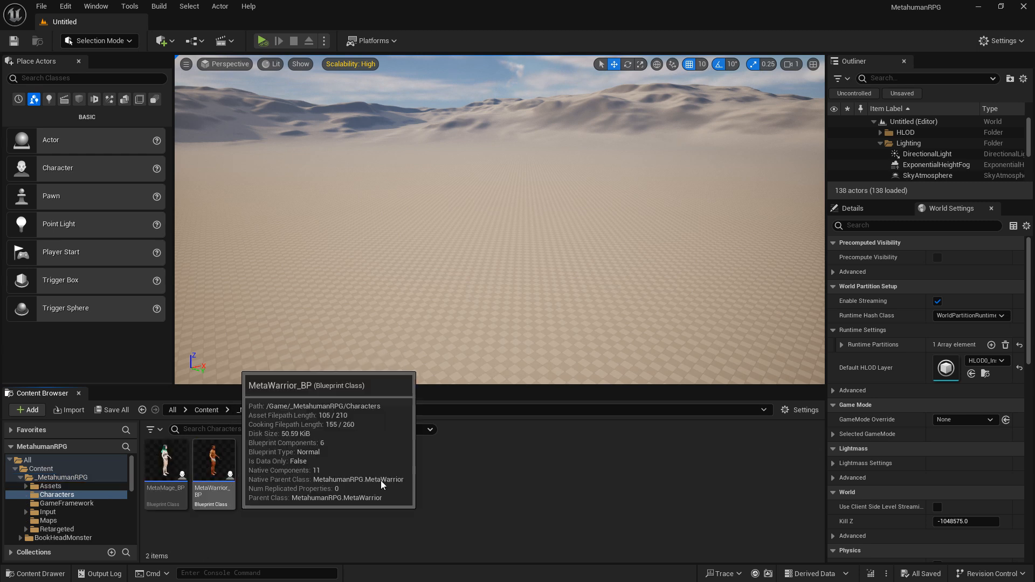
# Create a folder named Animations inside the Characters folder and open it
pyautogui.rightClick(358, 473)
pyautogui.moveTo(371, 455)
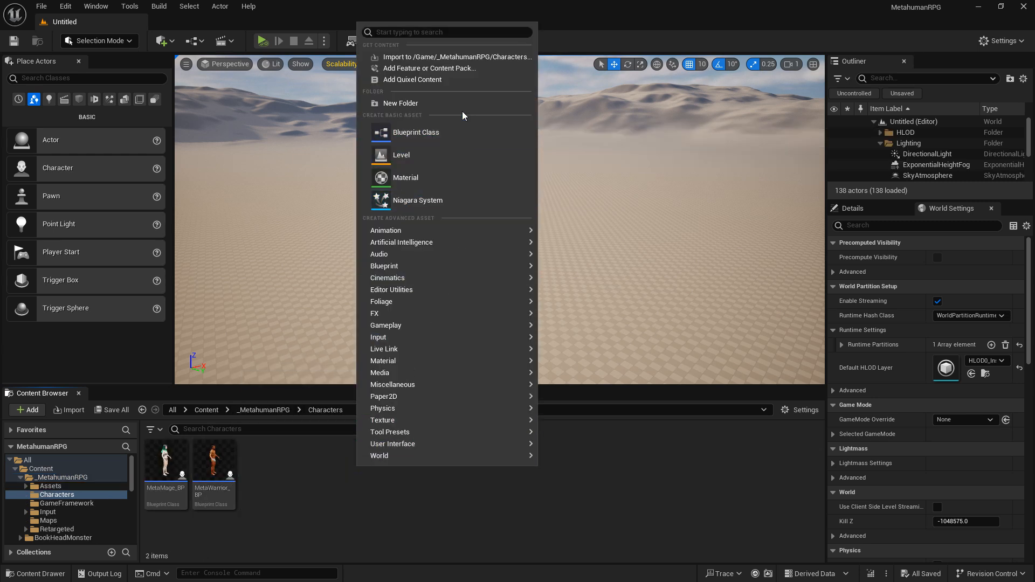
pyautogui.click(464, 103)
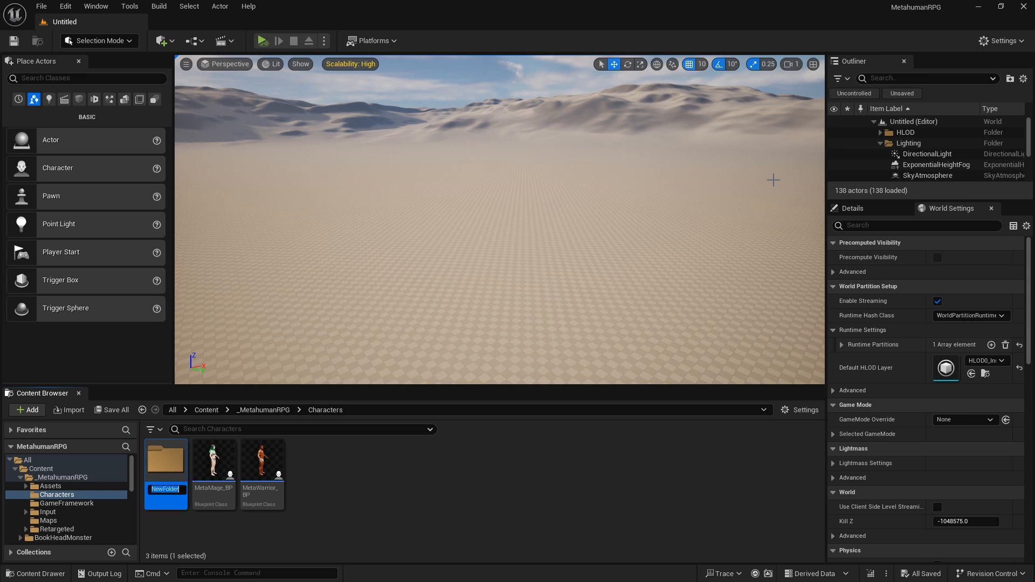
pyautogui.write('Animations')
pyautogui.press('Return')
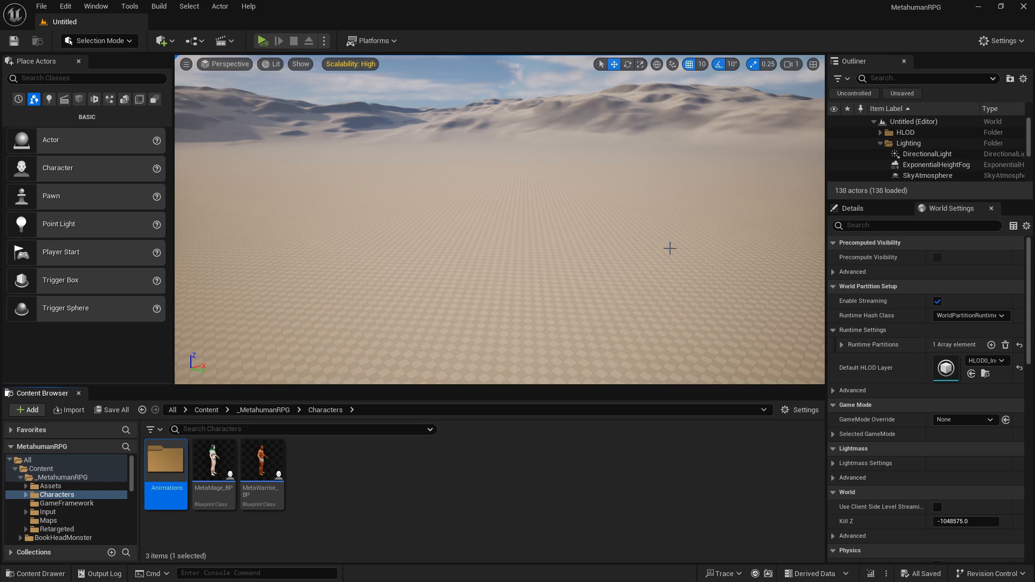
pyautogui.doubleClick(183, 470)
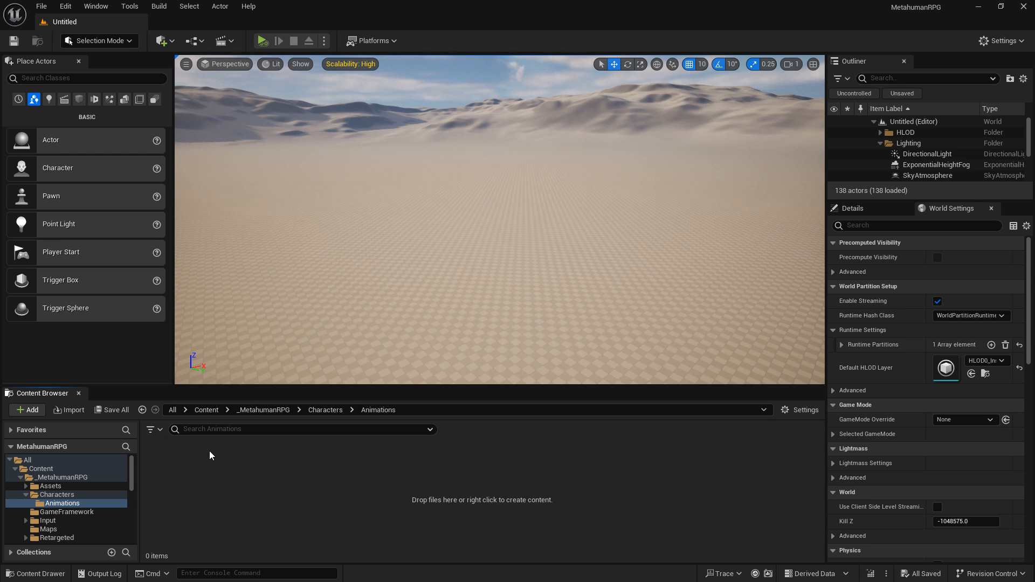
# Start a new Animation Blueprint in the Animations folder, search the skeletons for "SK_Man" and choose SK_Mannequin
pyautogui.rightClick(209, 456)
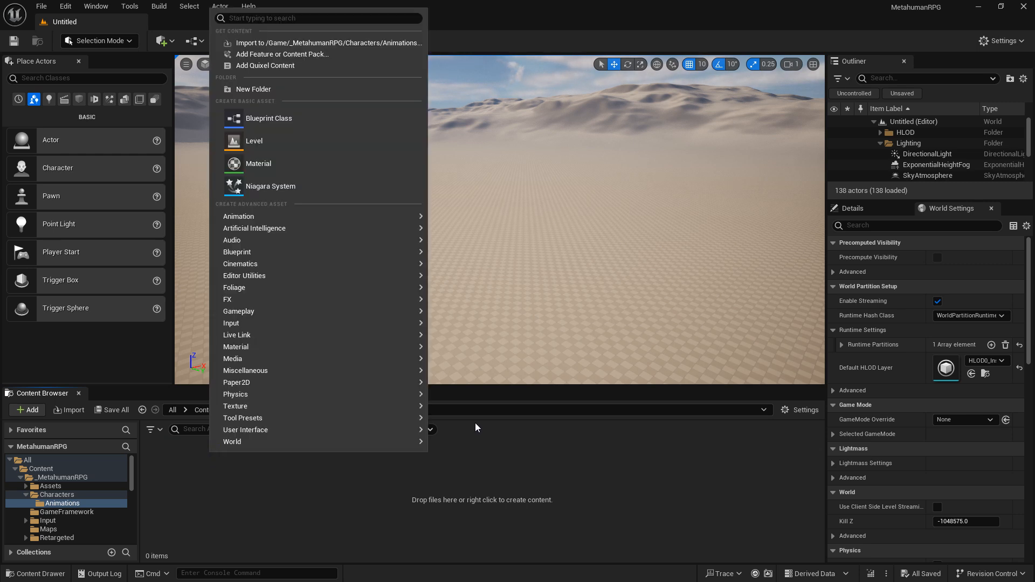
pyautogui.moveTo(334, 216)
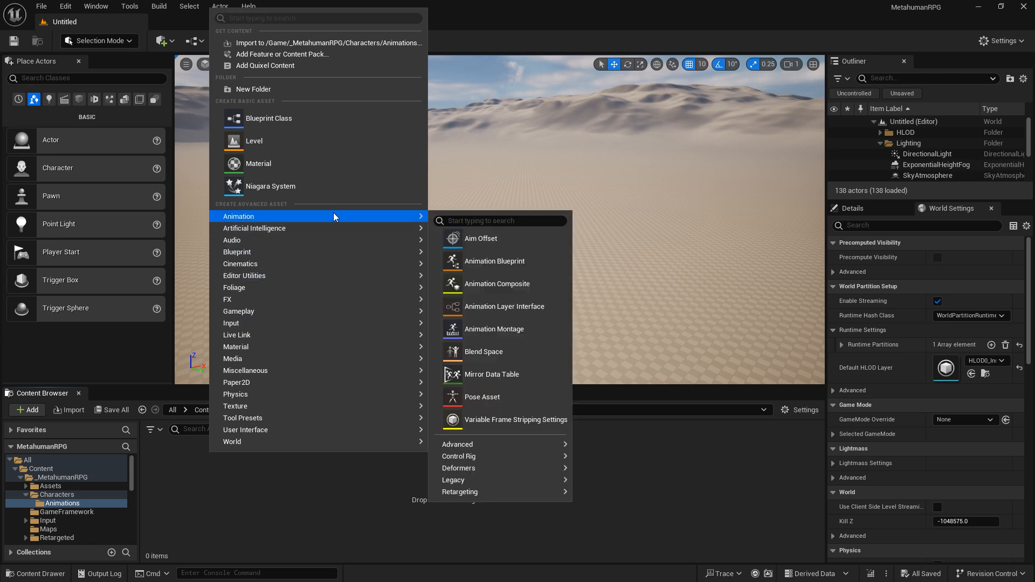
pyautogui.click(530, 257)
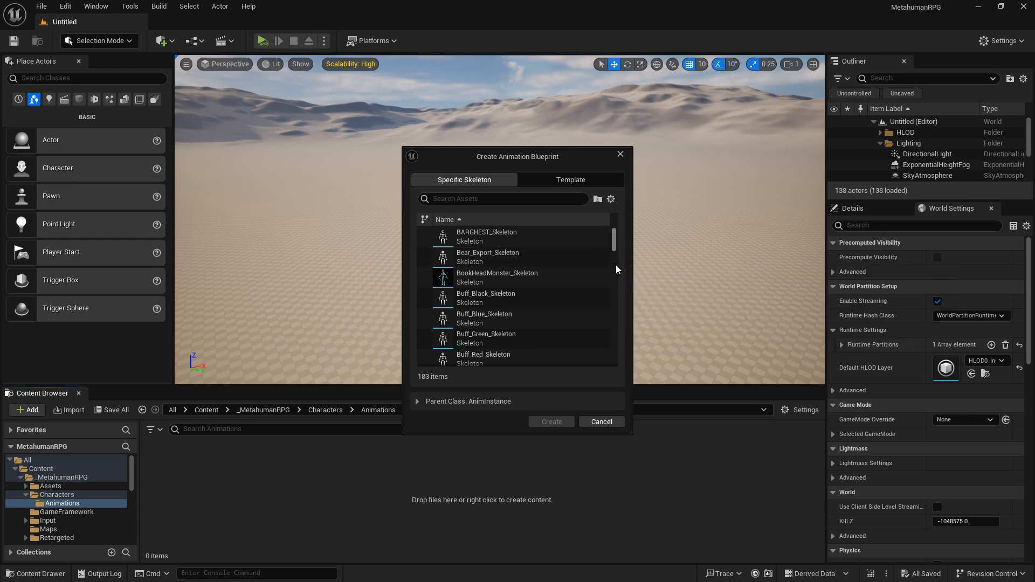
pyautogui.moveTo(614, 245); pyautogui.dragTo(617, 286)
pyautogui.click(520, 205)
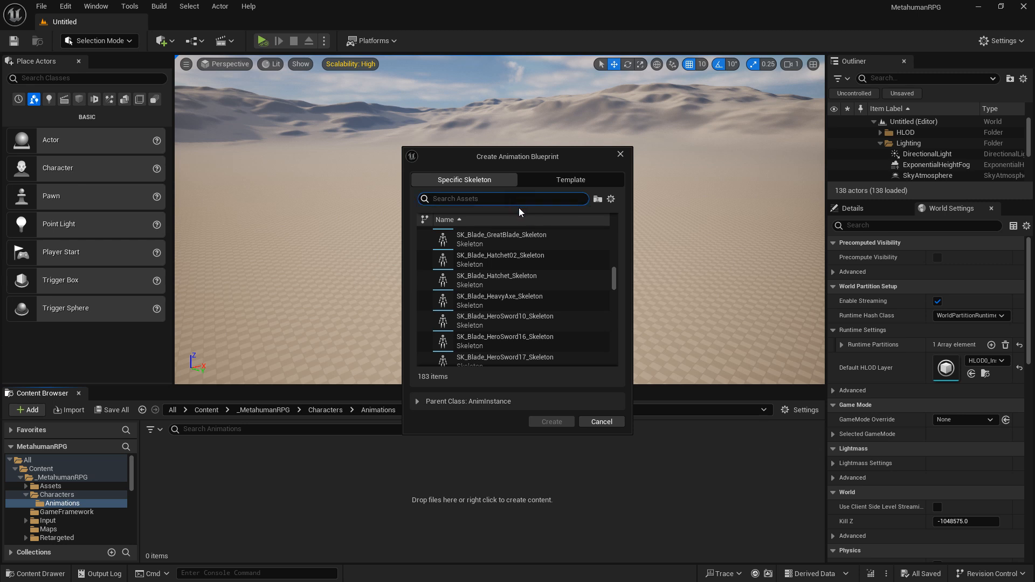
pyautogui.write('SK_')
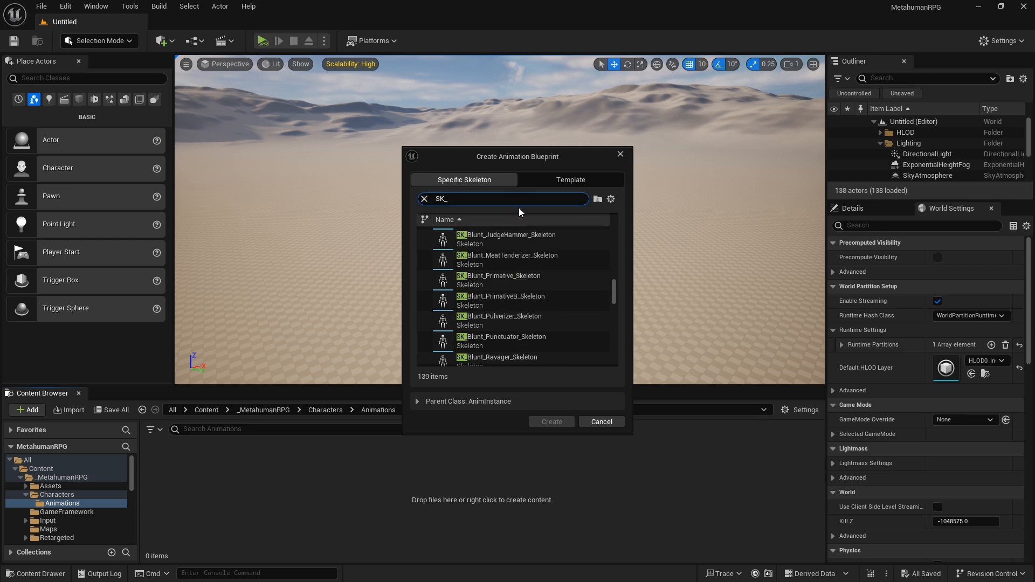
pyautogui.write('Man')
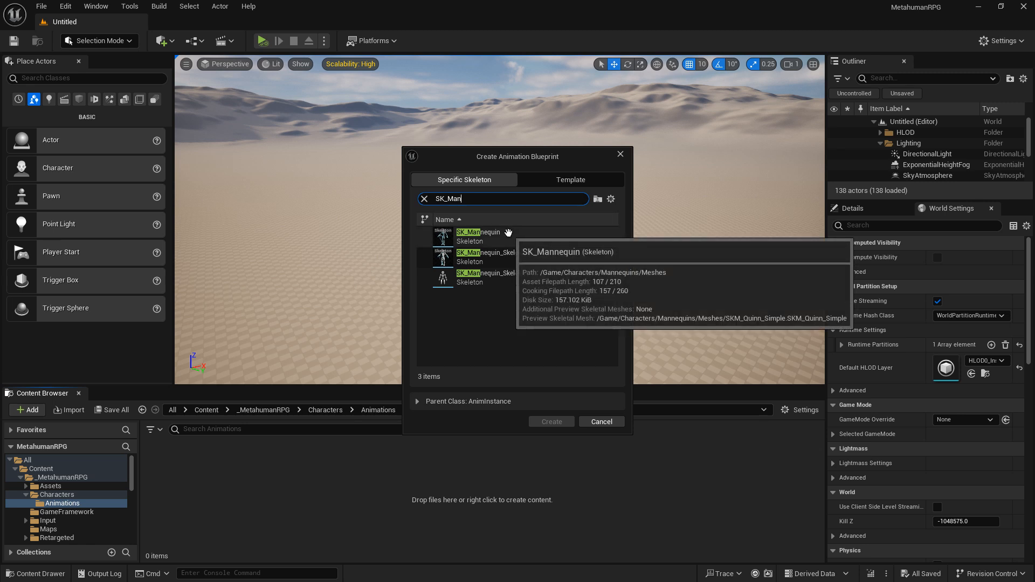
pyautogui.click(507, 233)
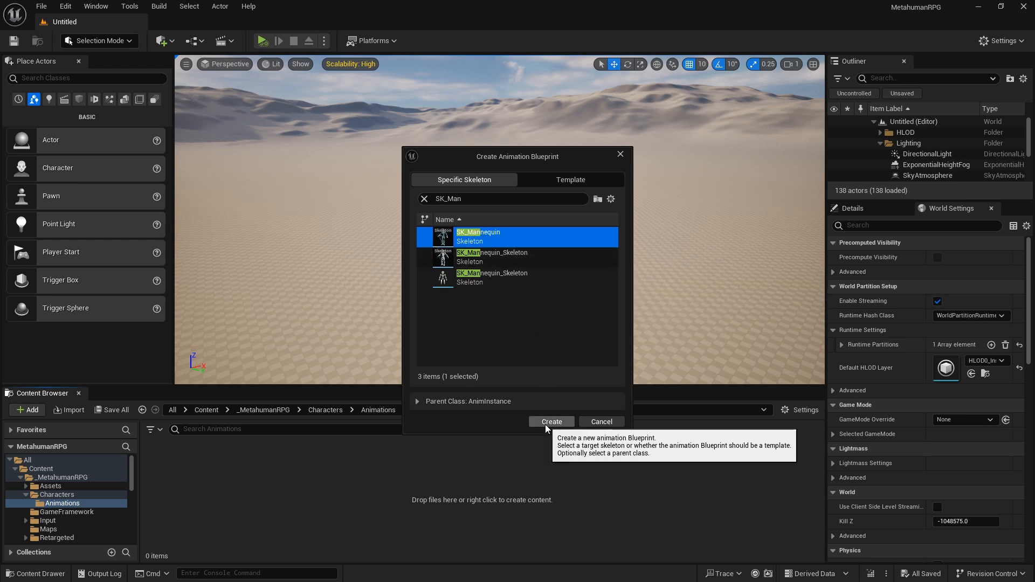
# Choose MetaAnimInstance as the parent class and create the Animation Blueprint
pyautogui.click(432, 401)
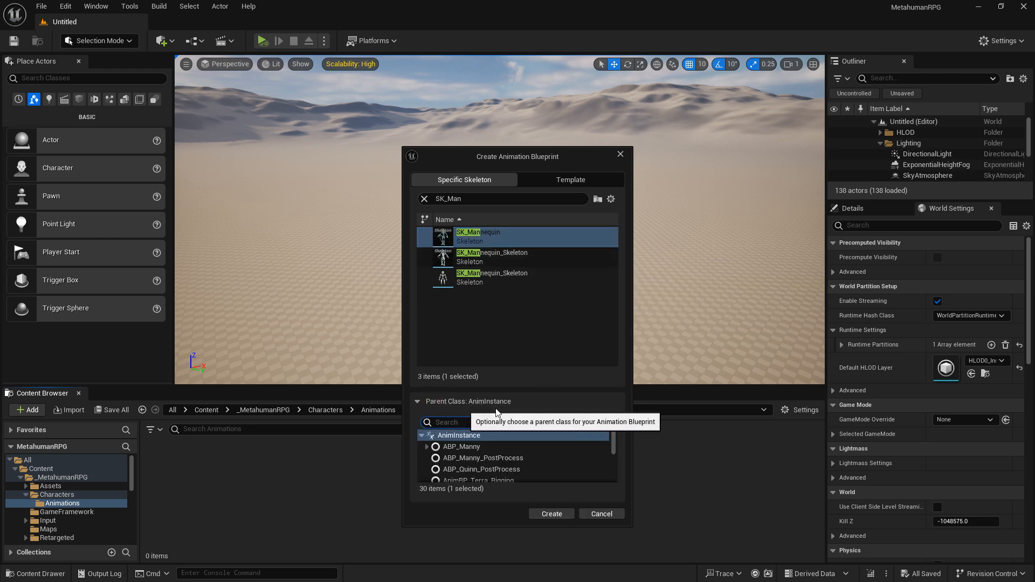
pyautogui.scroll(-2, 576, 461)
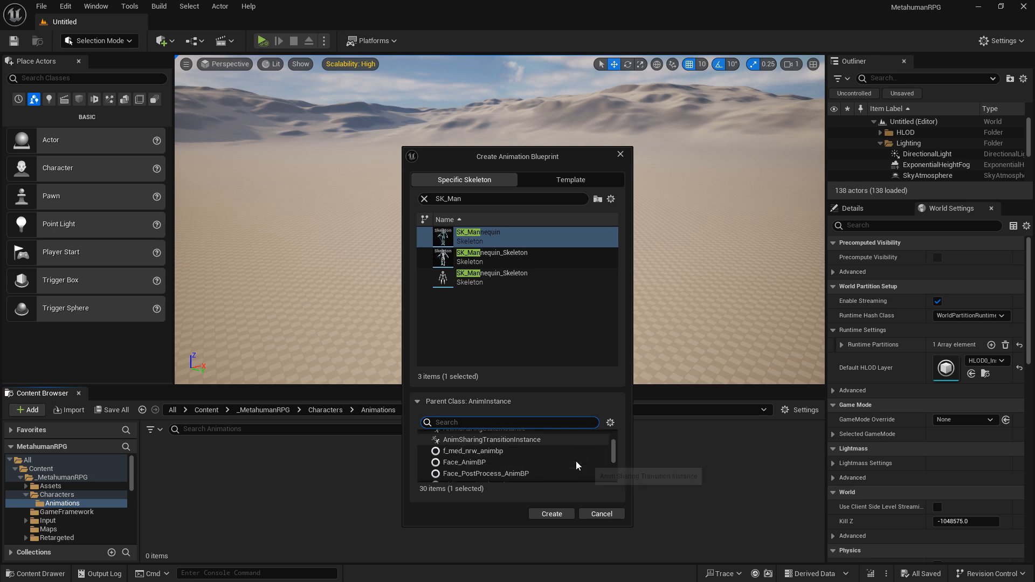
pyautogui.scroll(-5, 584, 464)
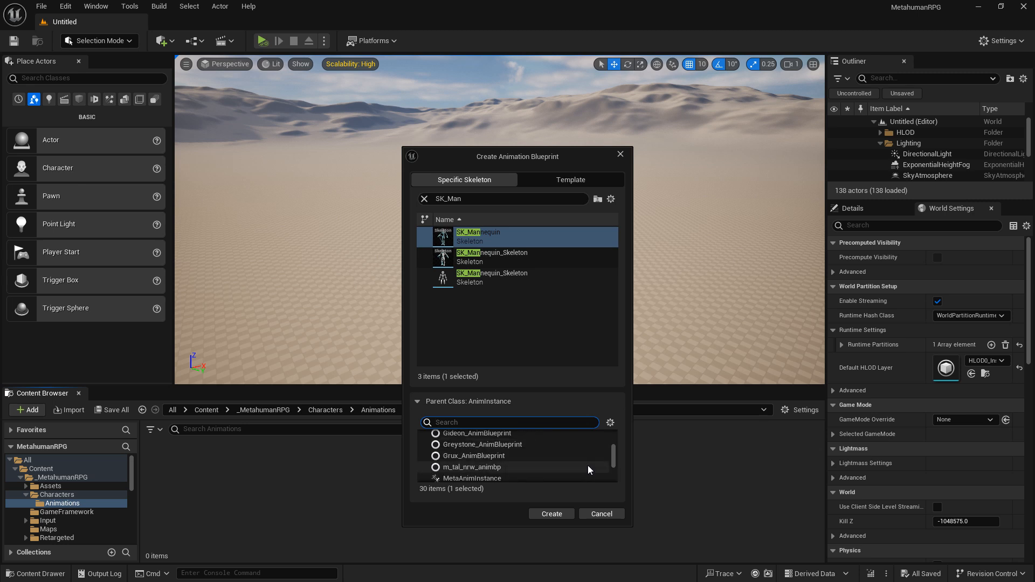
pyautogui.click(588, 462)
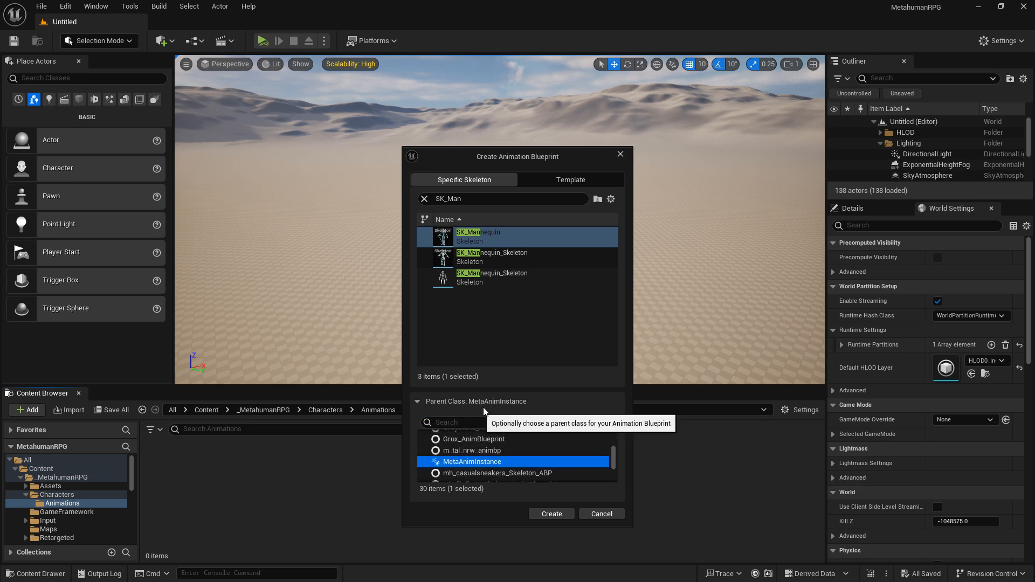
pyautogui.click(551, 513)
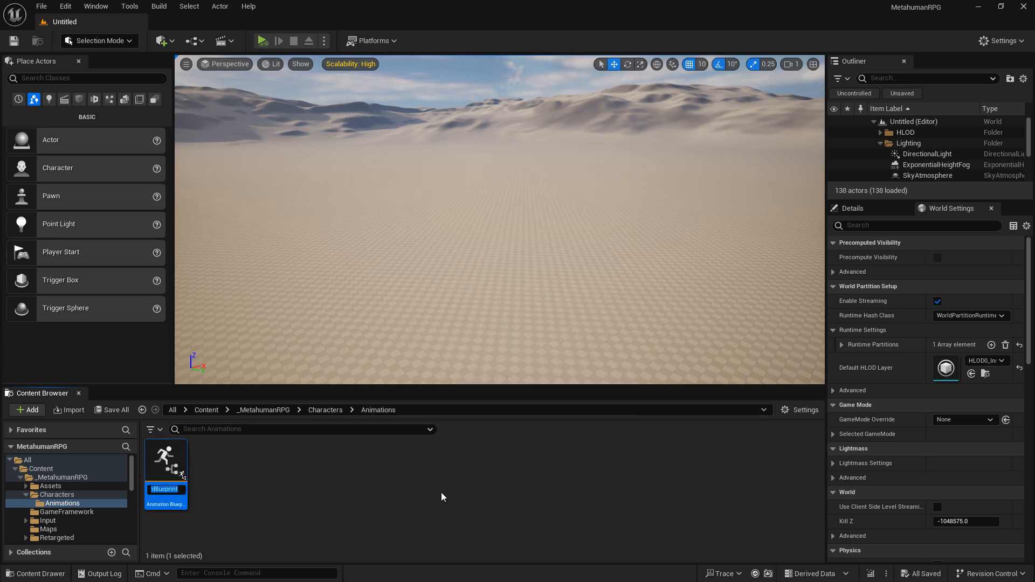
# Name the new Animation Blueprint MetaWarrior_ABP, and open it briefly to view its AnimGraph
pyautogui.write('ME')
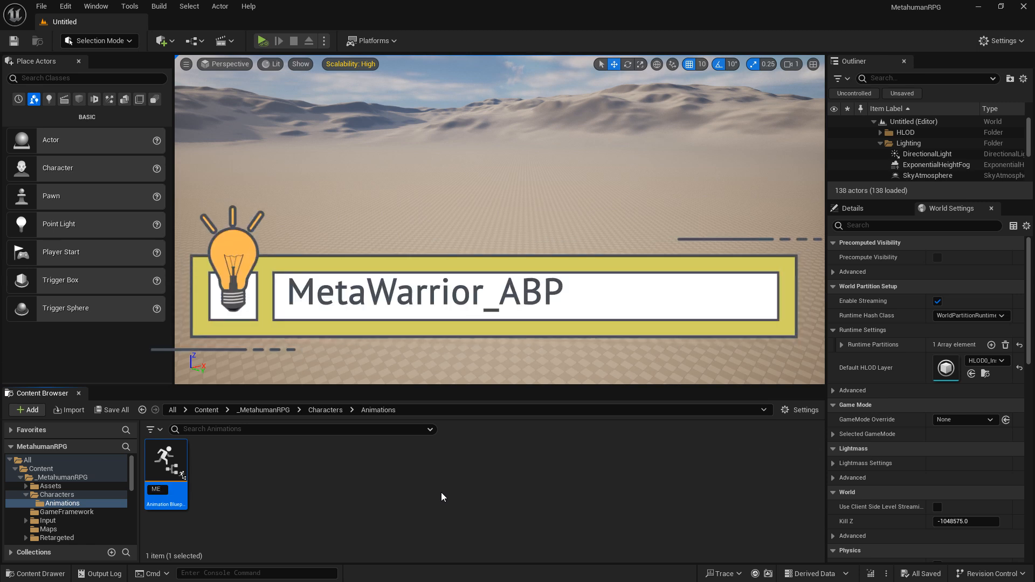
pyautogui.write('ta_')
pyautogui.press('BackSpace')
pyautogui.write('Warrior_A')
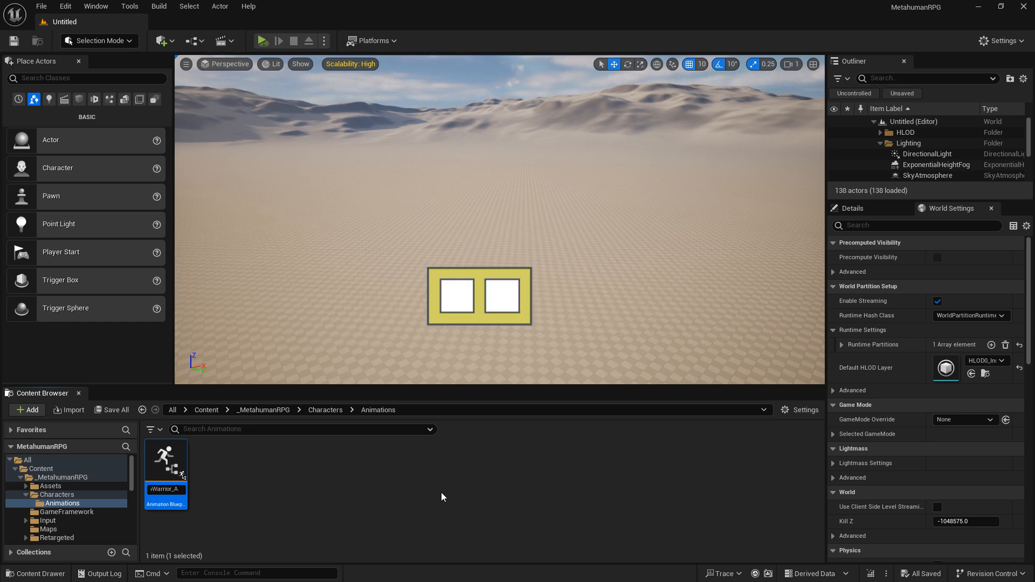
pyautogui.write('BP')
pyautogui.press('Return')
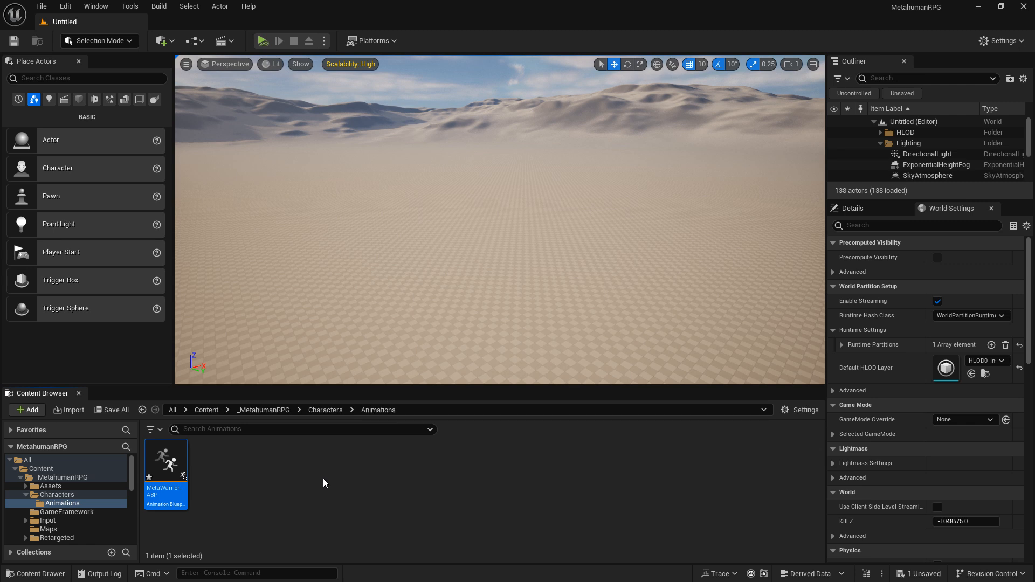
pyautogui.doubleClick(167, 463)
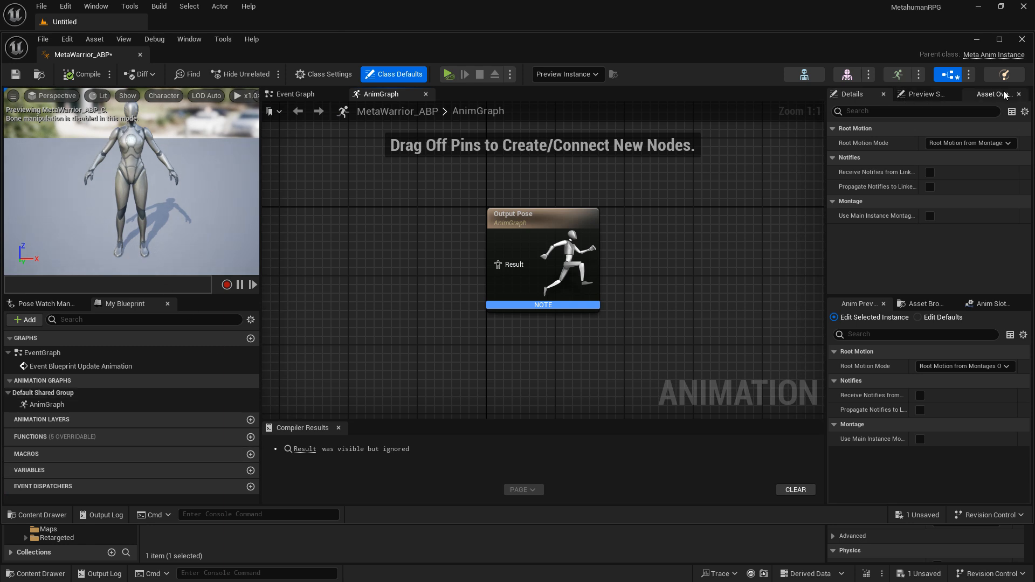
pyautogui.click(1021, 40)
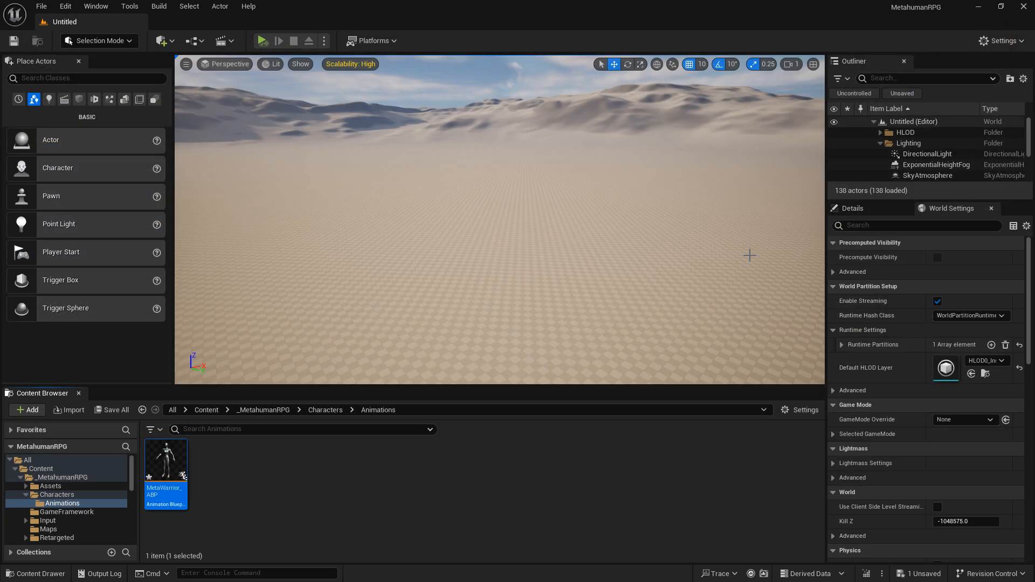
pyautogui.rightClick(260, 457)
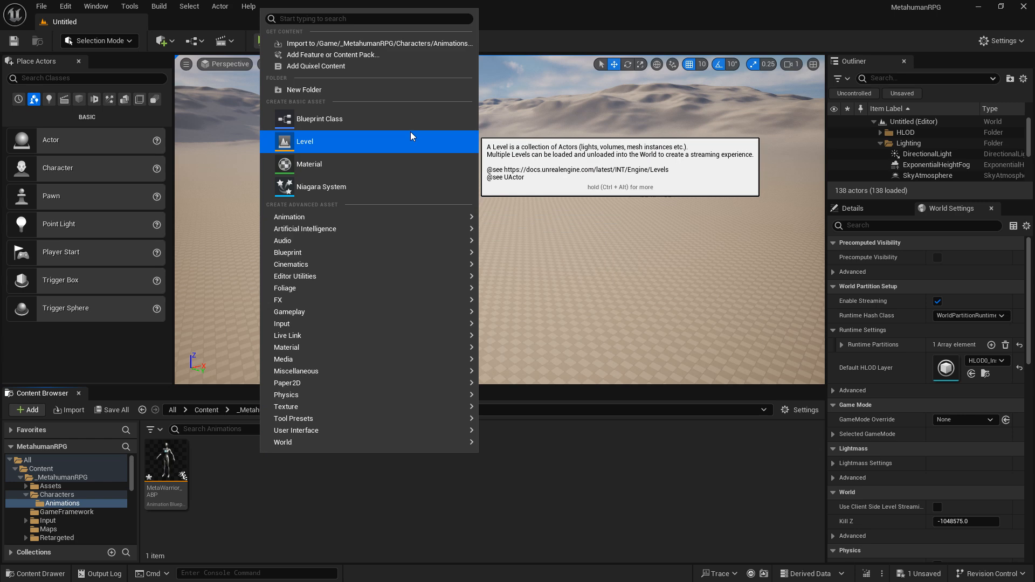
pyautogui.moveTo(437, 221)
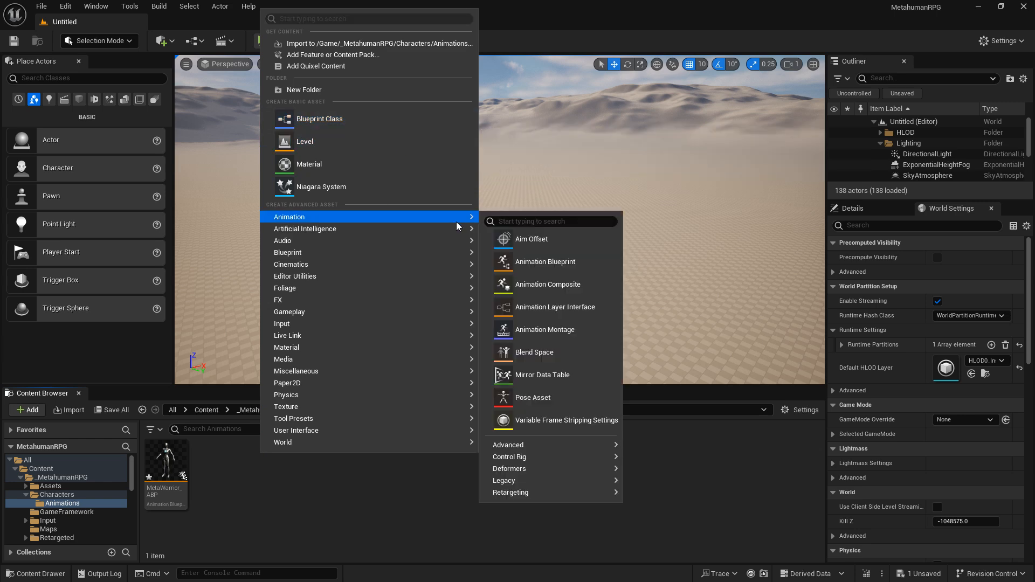
pyautogui.click(587, 268)
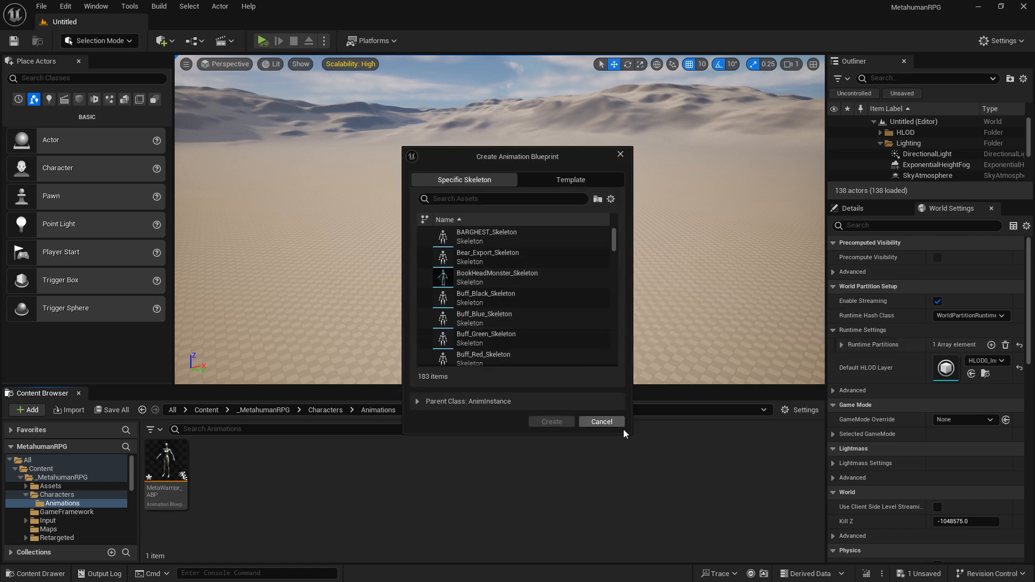
pyautogui.click(584, 421)
# Duplicate the MetaWarrior_ABP Animation Blueprint and name the copy MetaMage_ABP
pyautogui.rightClick(186, 457)
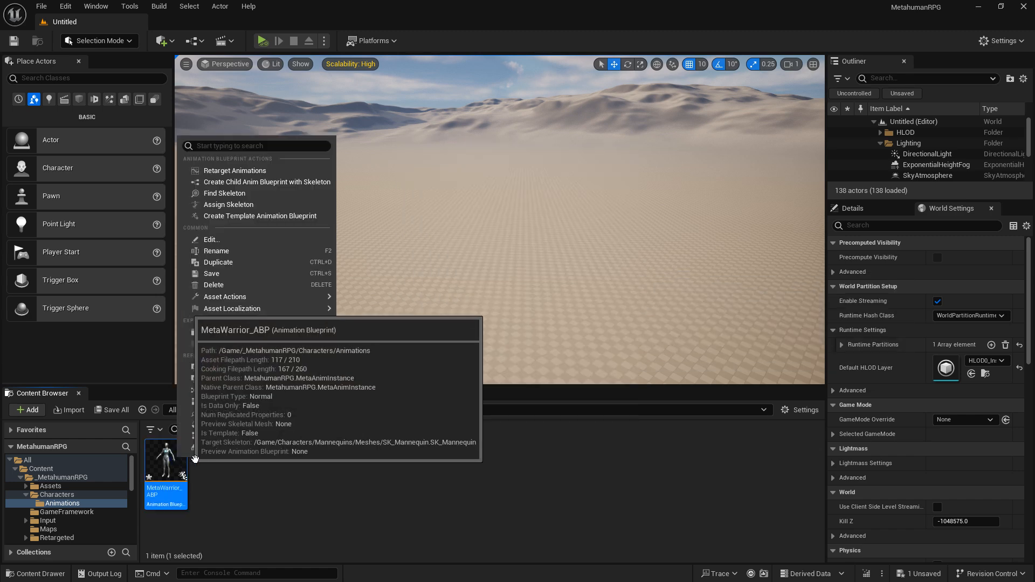
pyautogui.click(276, 263)
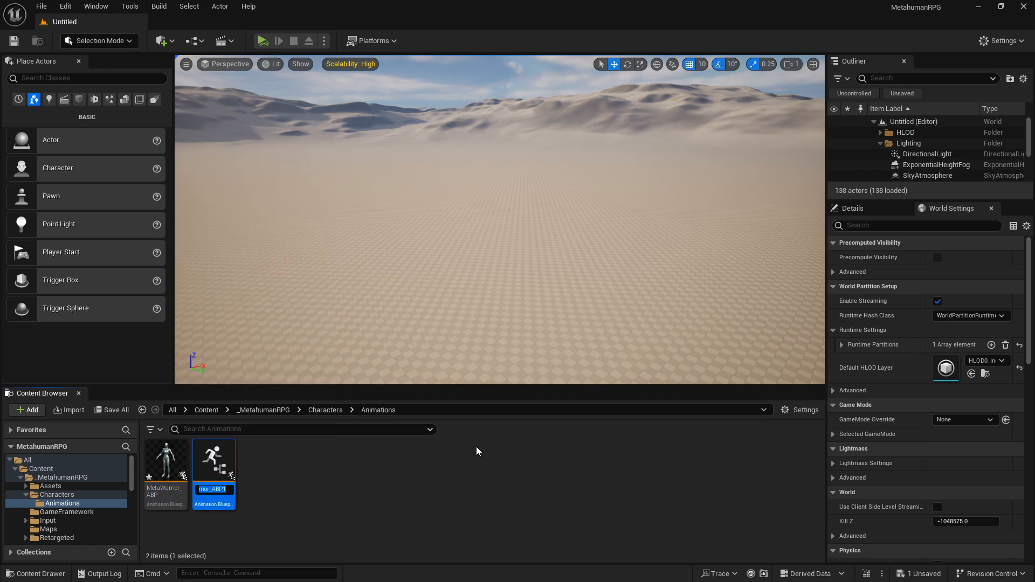
pyautogui.write('M')
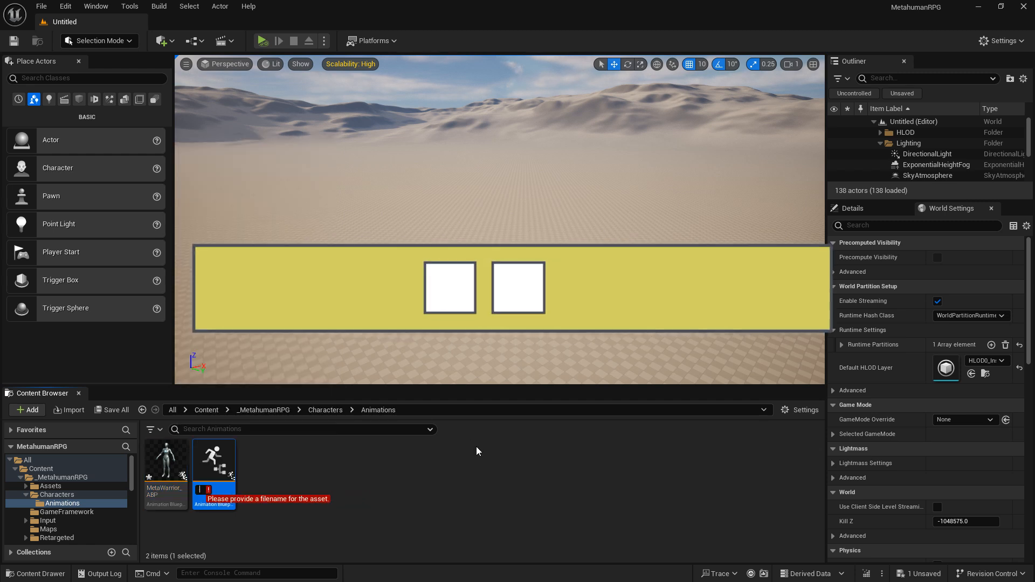
pyautogui.write('eta')
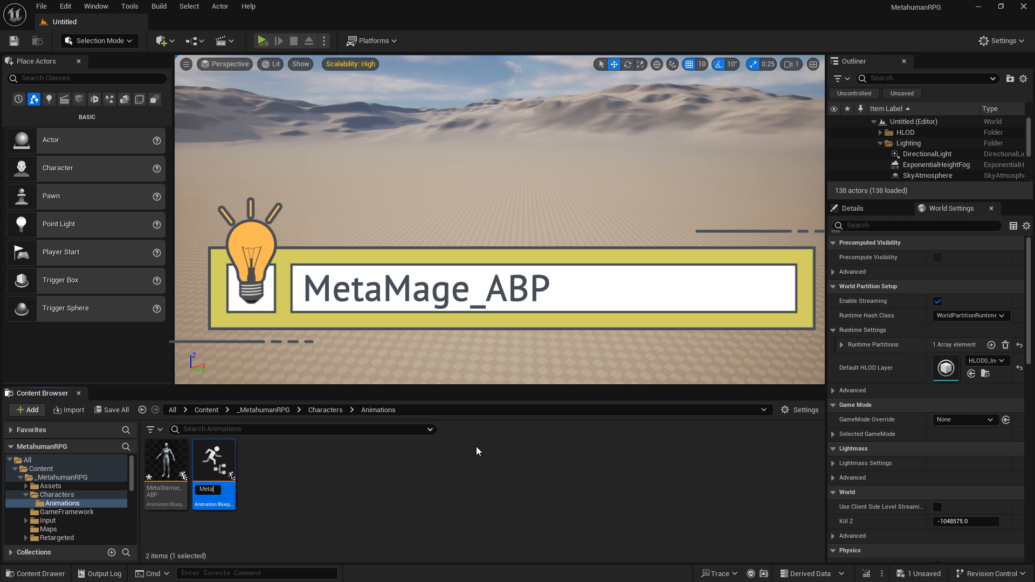
pyautogui.write('Mage_ABP')
pyautogui.press('Return')
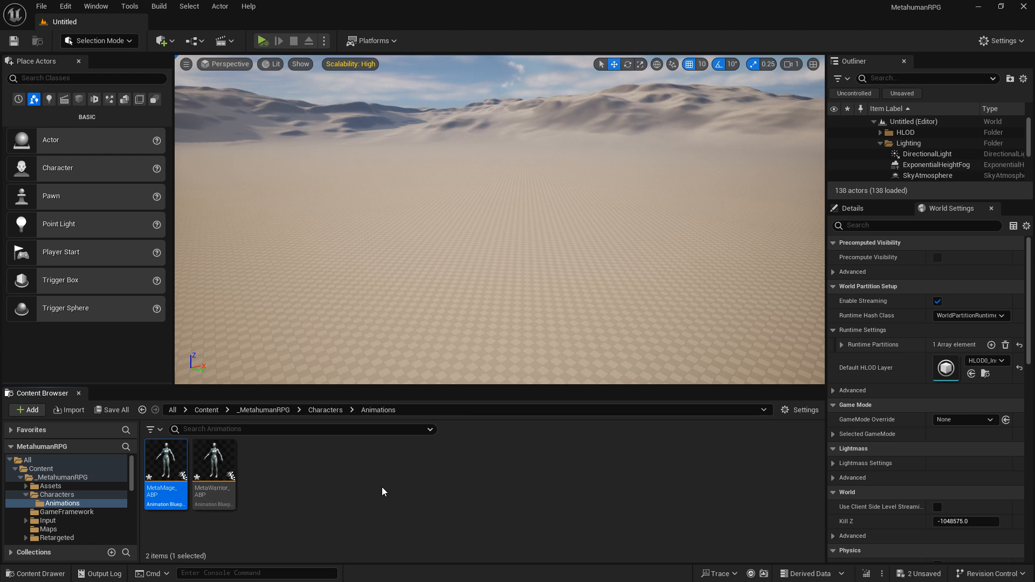
# Go to the project's Content folder and open the Emmanuel folder inside MetaHumans
pyautogui.click(69, 461)
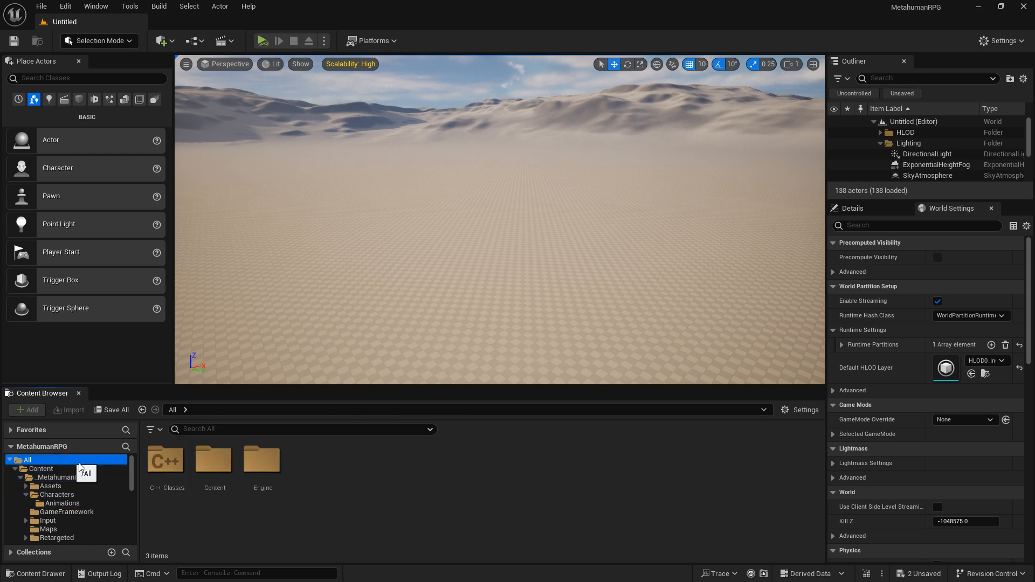
pyautogui.doubleClick(228, 469)
pyautogui.scroll(-2, 535, 473)
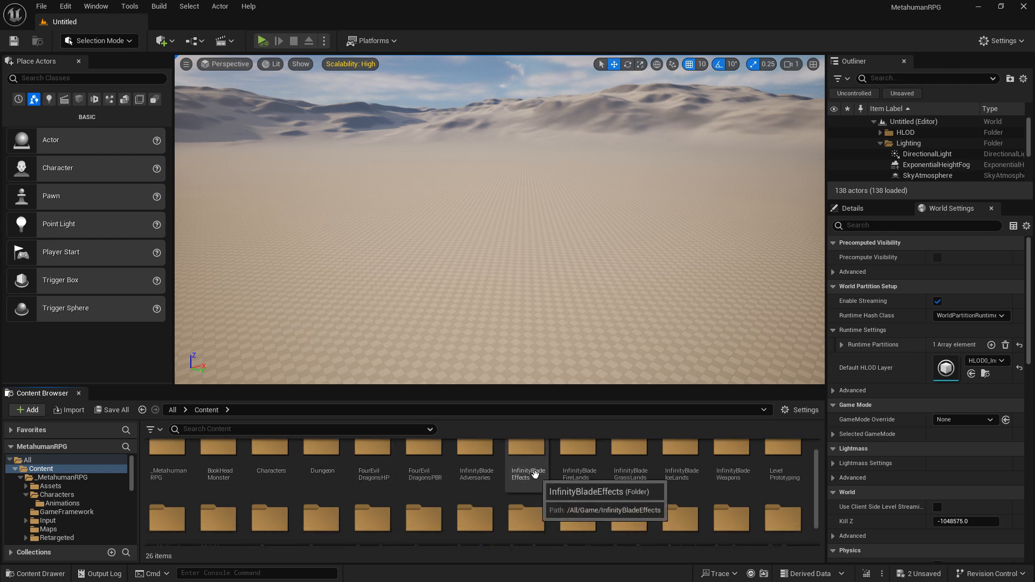
pyautogui.scroll(-2, 535, 473)
pyautogui.doubleClick(220, 492)
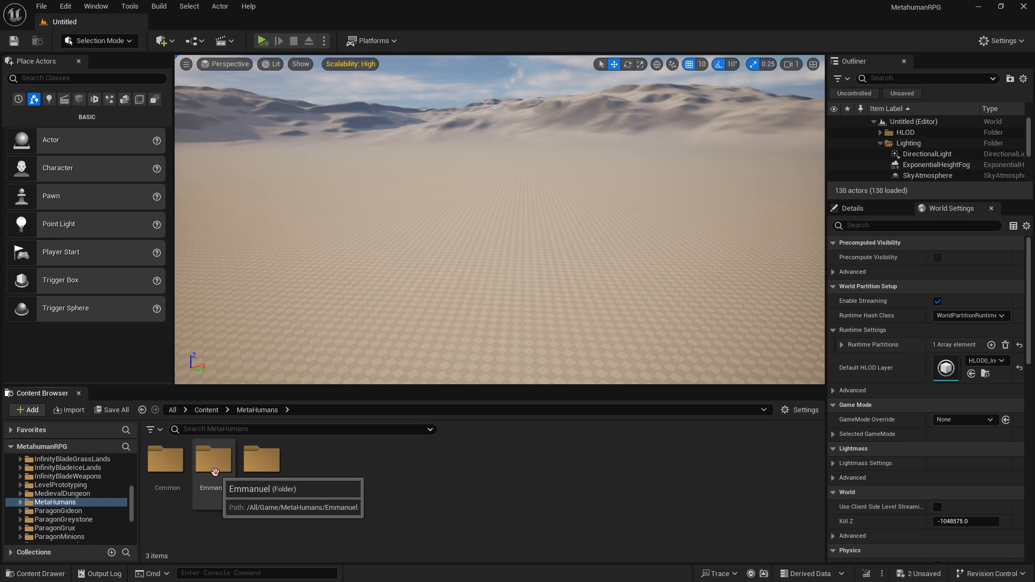
pyautogui.doubleClick(215, 472)
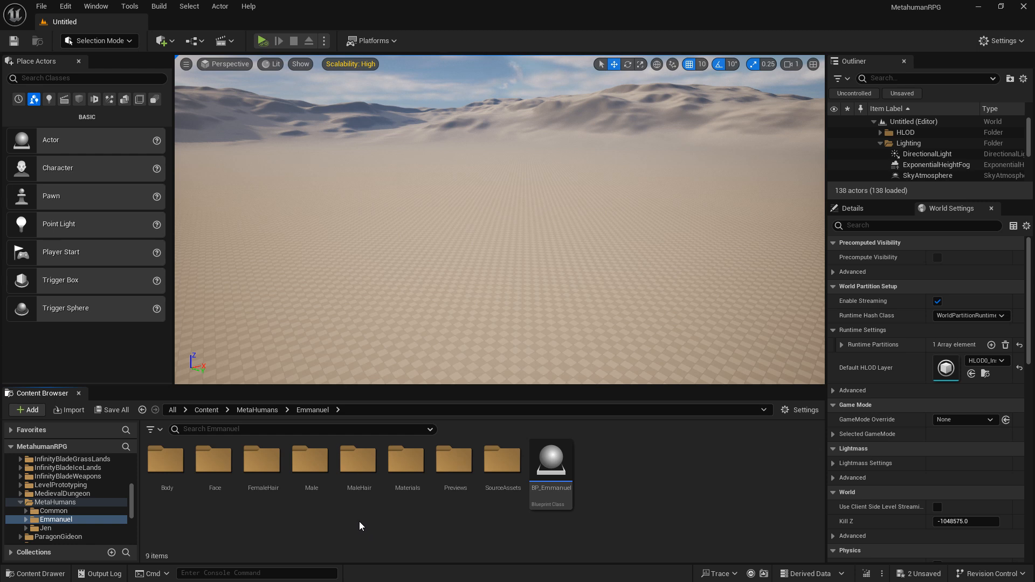
# Open Emmanuel's body mesh folder at Male/Tall/NormalWeight/Body
pyautogui.click(314, 473)
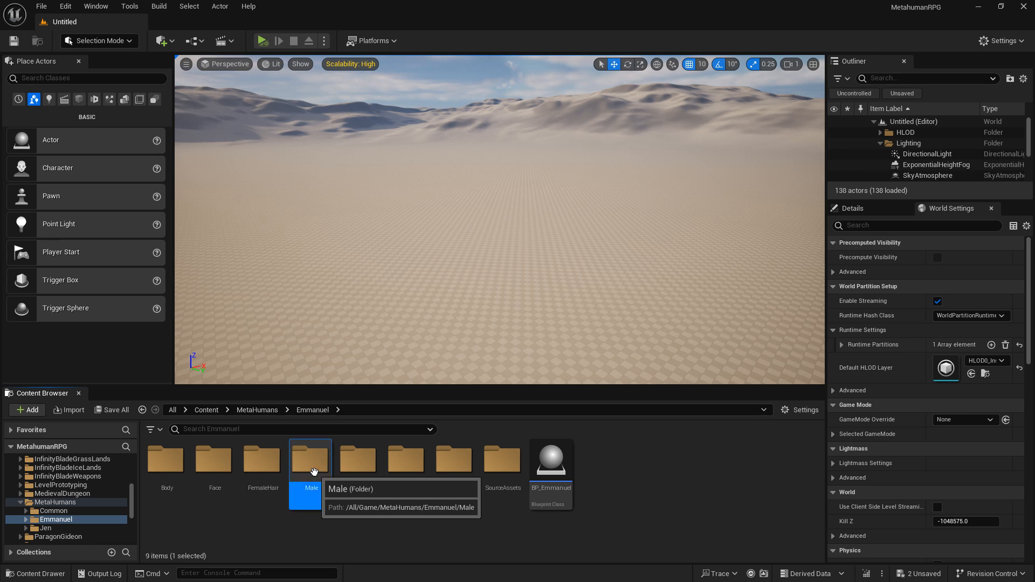
pyautogui.doubleClick(313, 472)
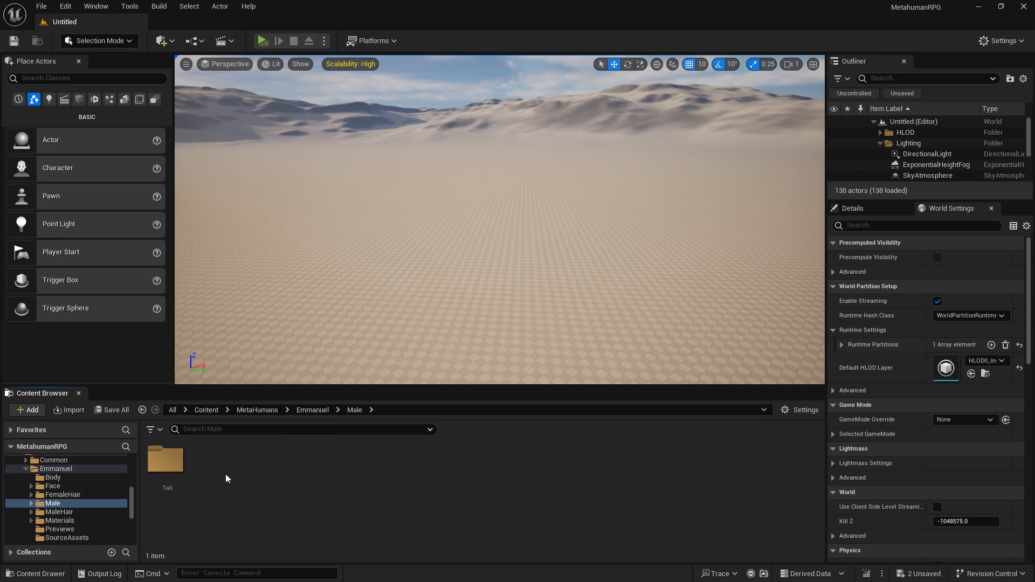
pyautogui.doubleClick(189, 465)
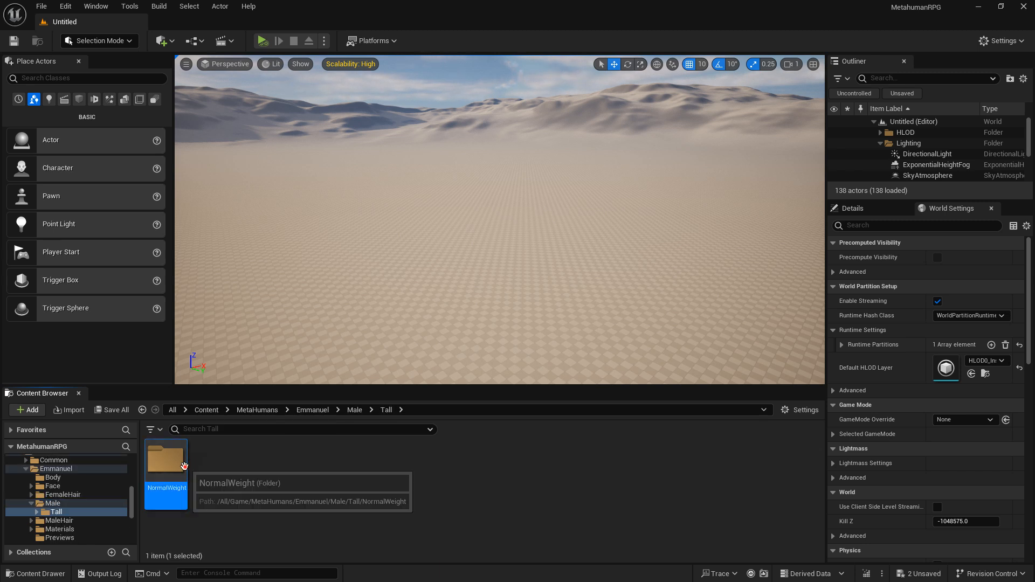
pyautogui.doubleClick(178, 464)
pyautogui.click(177, 464)
pyautogui.doubleClick(177, 465)
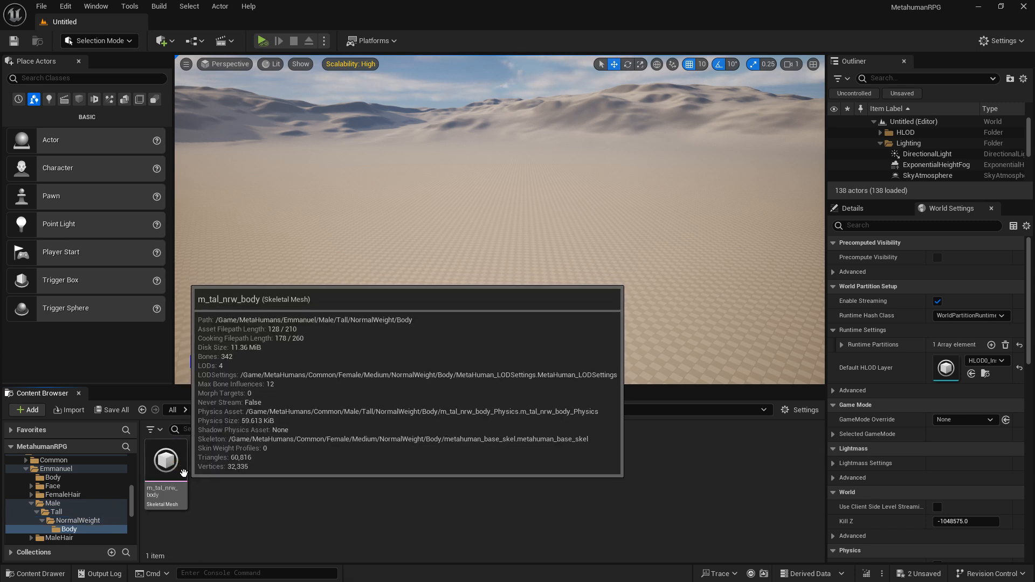
# Start assigning a skeleton to the m_tal_nrw_body mesh, search for "SK_Man" and select SK_Mannequin from Characters/Mannequins/Meshes
pyautogui.rightClick(182, 473)
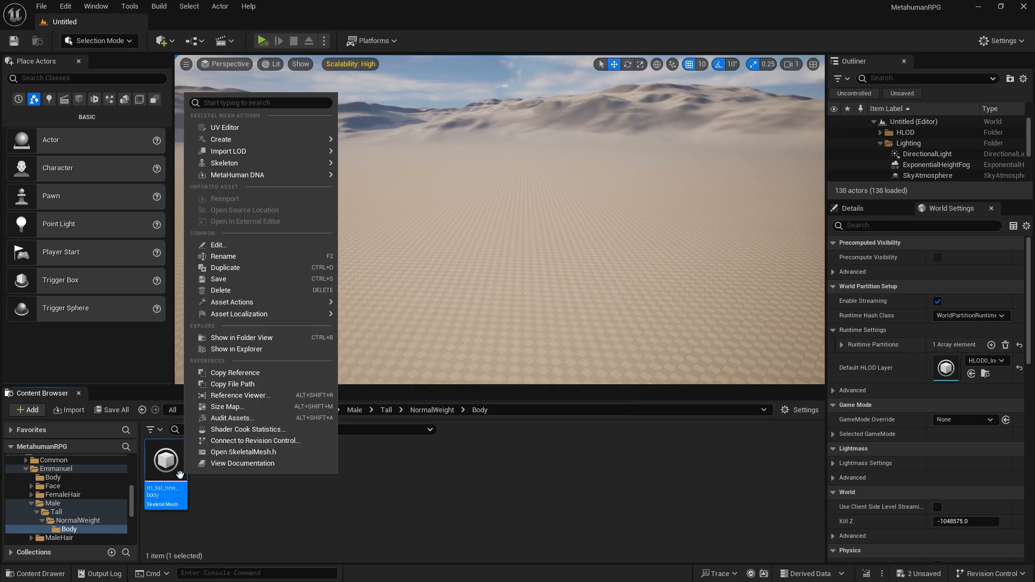
pyautogui.moveTo(267, 163)
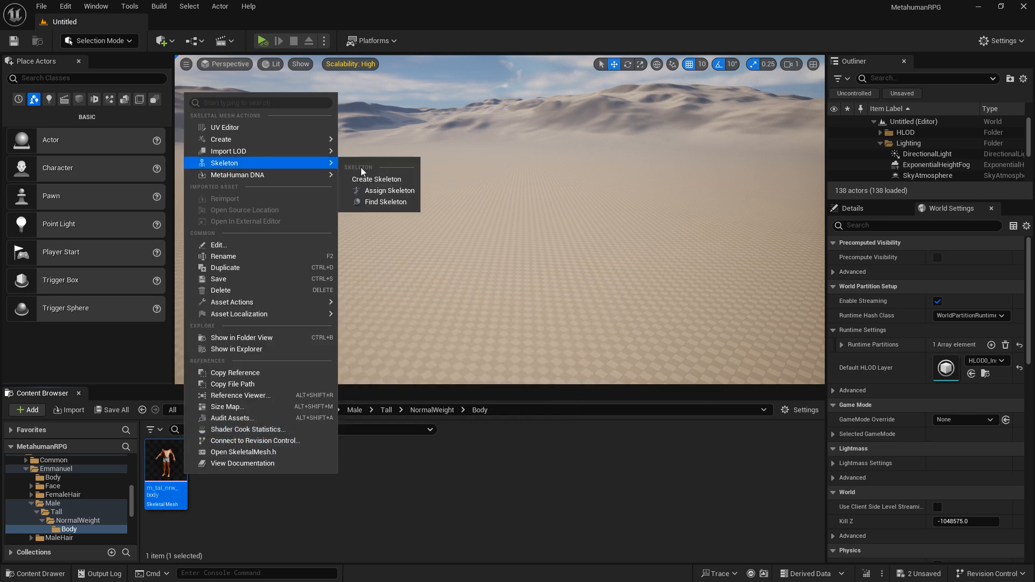
pyautogui.click(398, 192)
pyautogui.click(457, 198)
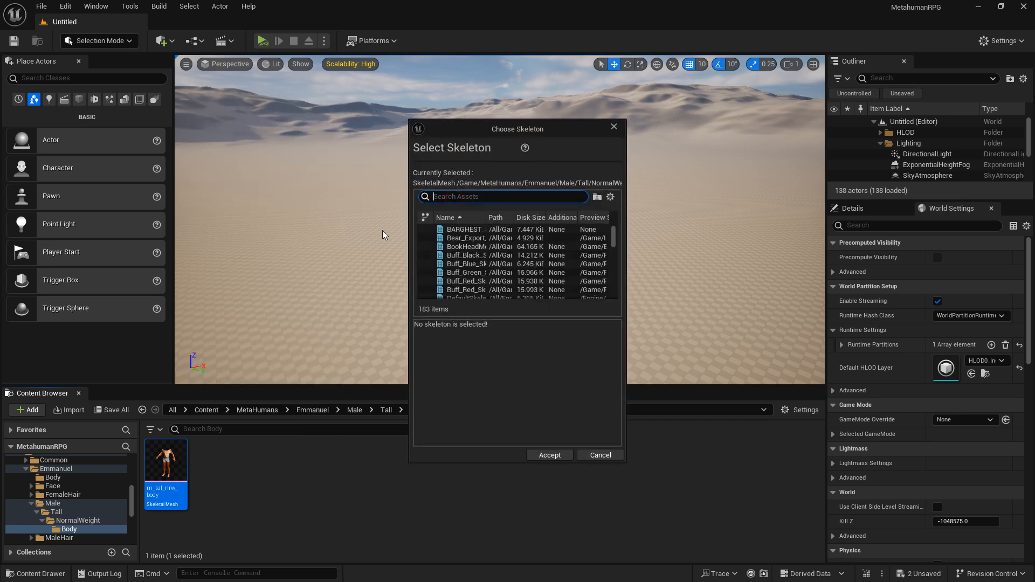
pyautogui.write('SK_M')
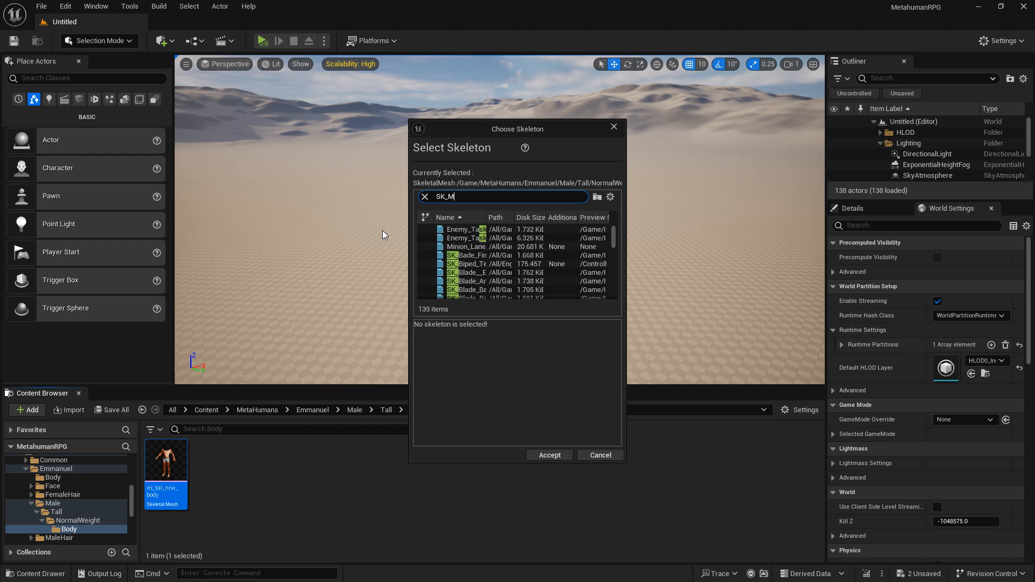
pyautogui.write('an')
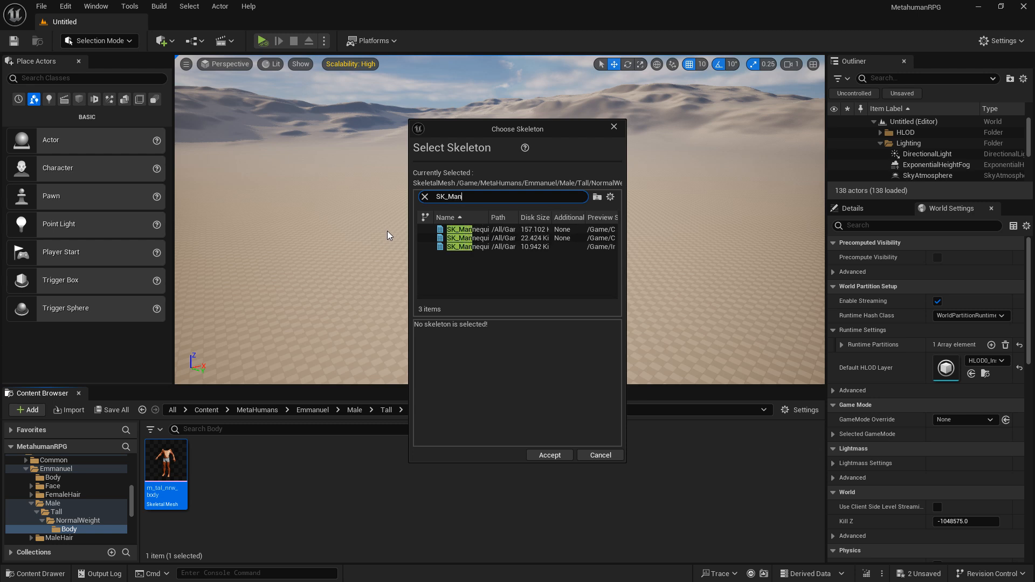
pyautogui.click(467, 229)
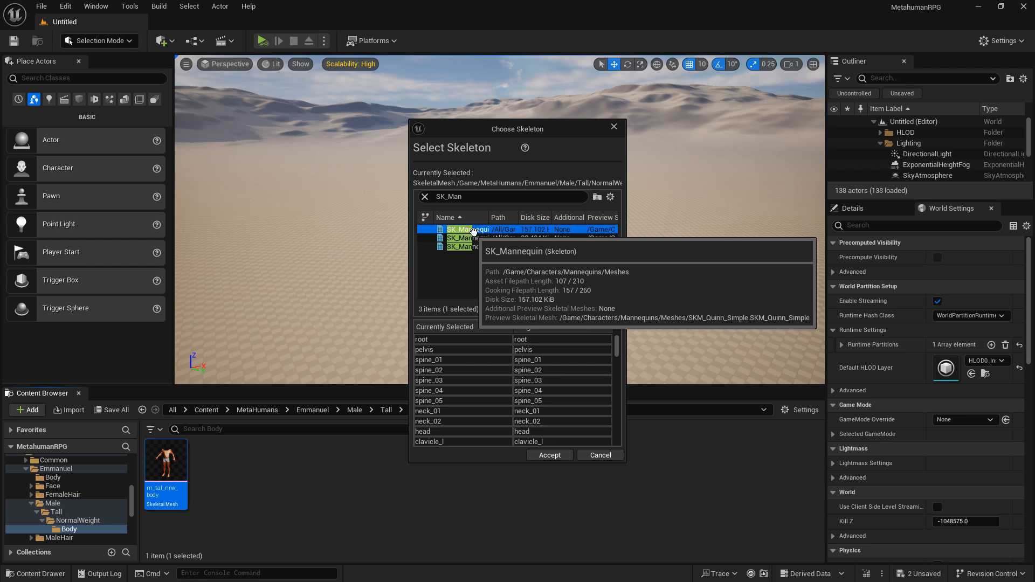
# Compare the bone matches of the SK_Man skeletons, and assign SK_Mannequin from Characters/Mannequins/Meshes to m_tal_nrw_body
pyautogui.scroll(-10, 499, 399)
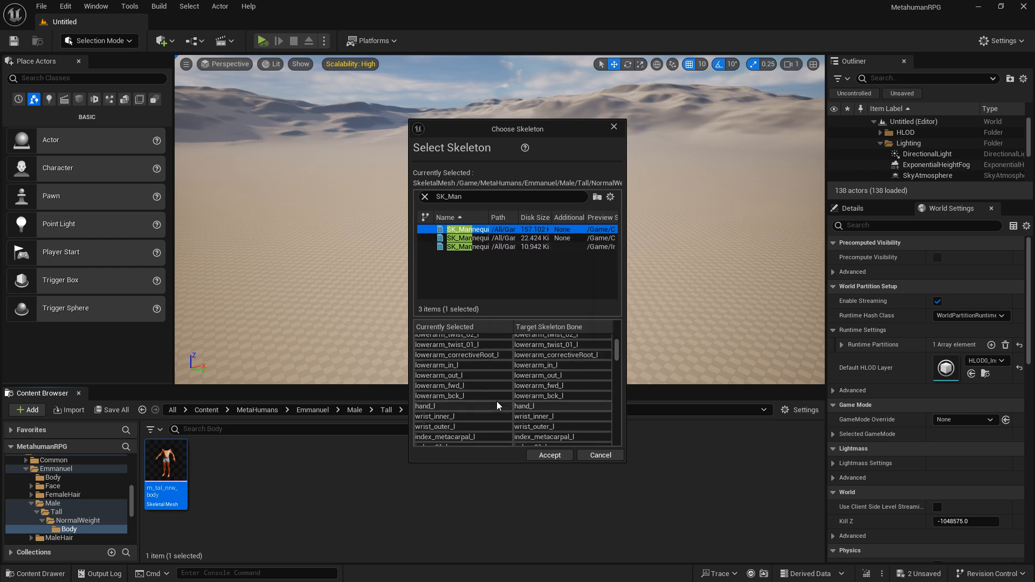
pyautogui.scroll(-10, 499, 399)
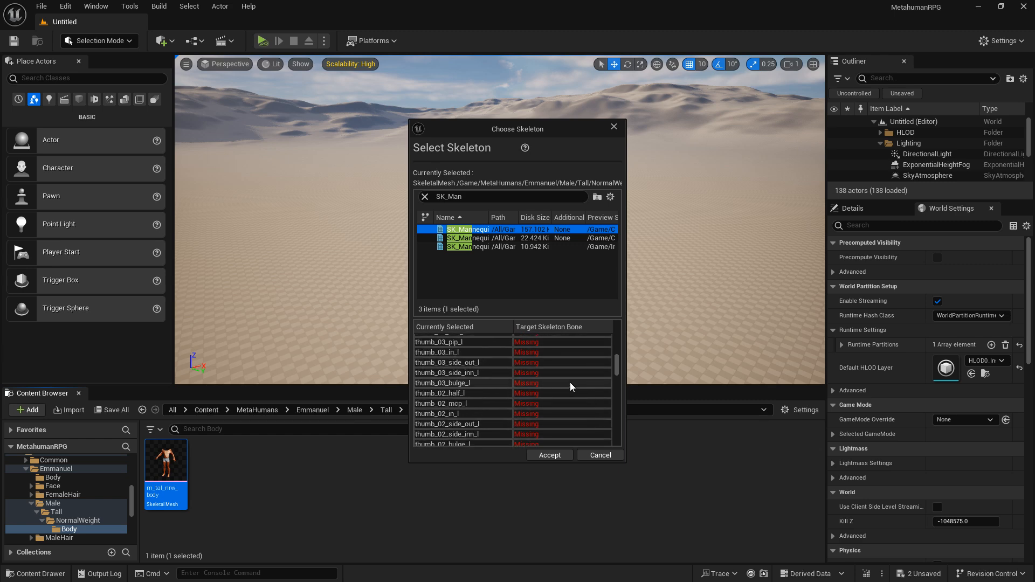
pyautogui.click(474, 239)
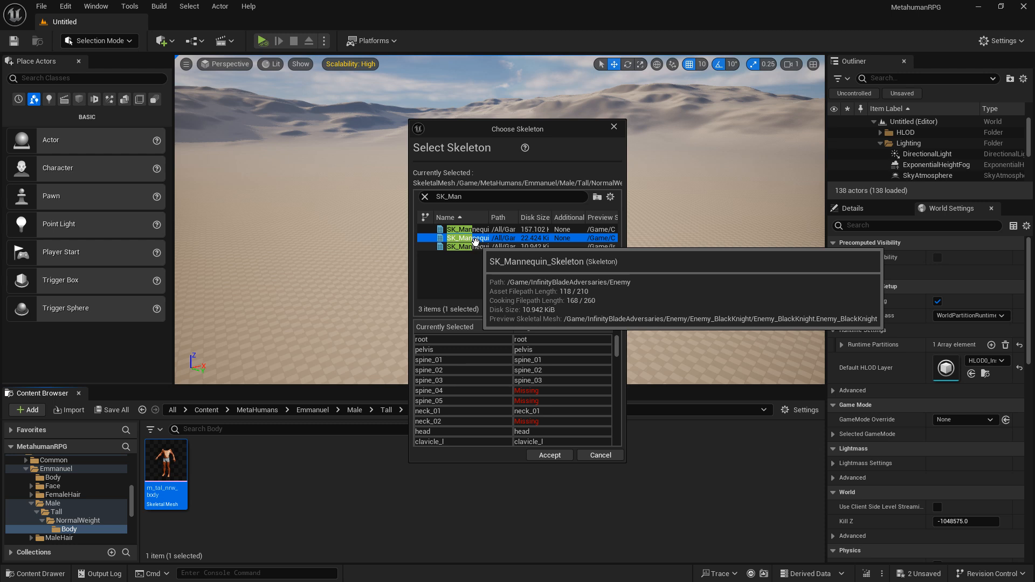
pyautogui.click(478, 247)
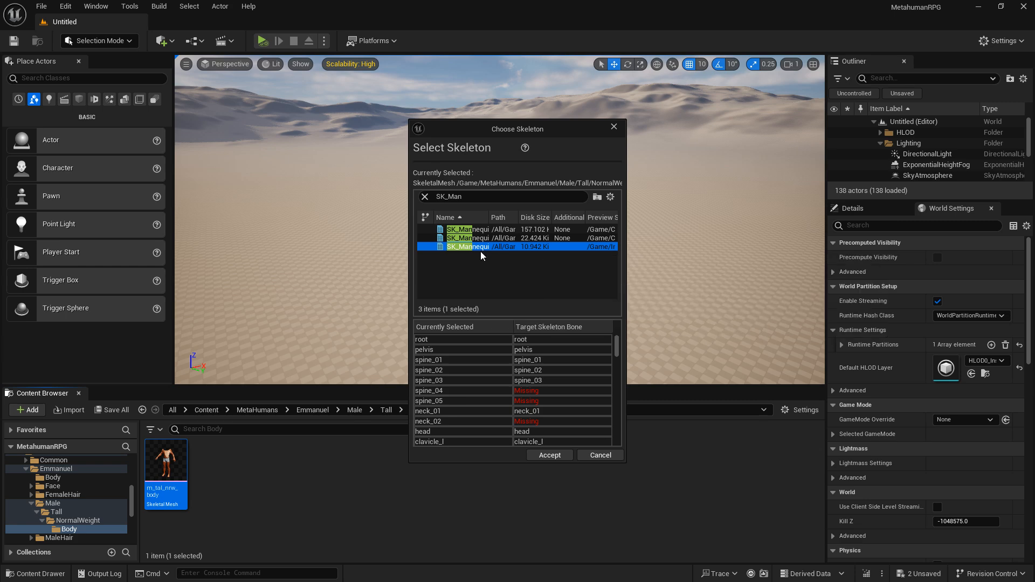
pyautogui.click(478, 230)
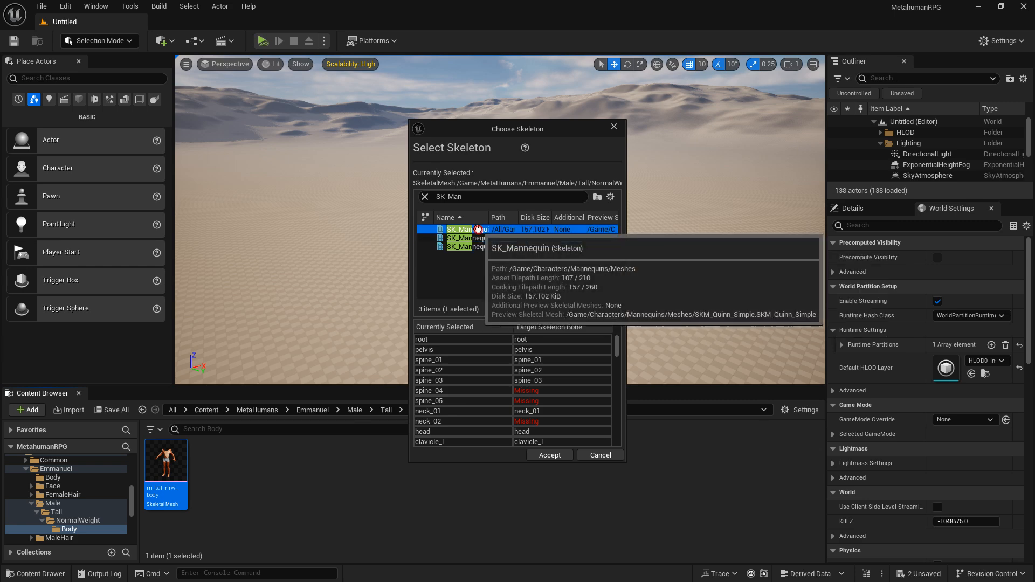
pyautogui.click(551, 455)
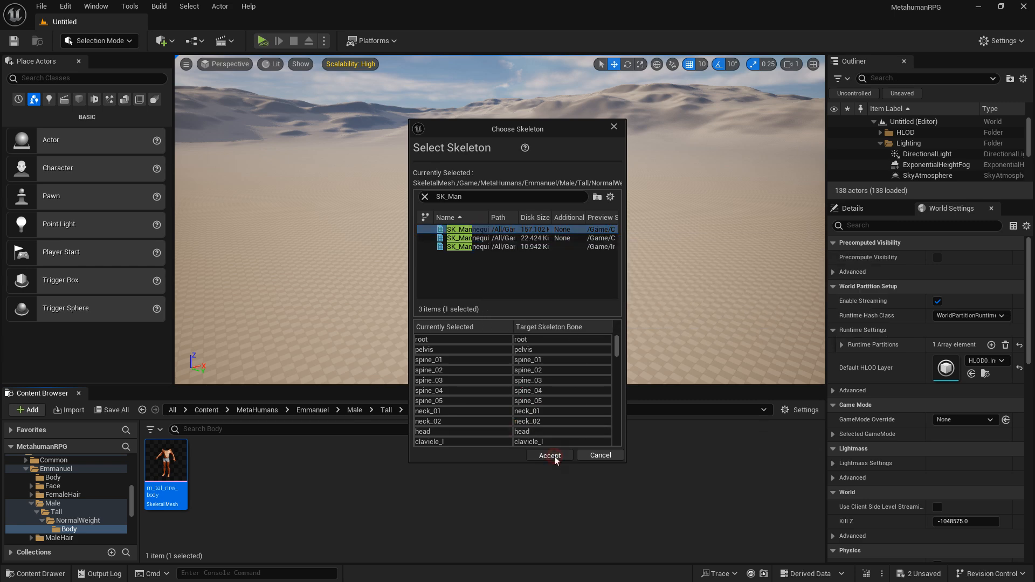
pyautogui.click(531, 425)
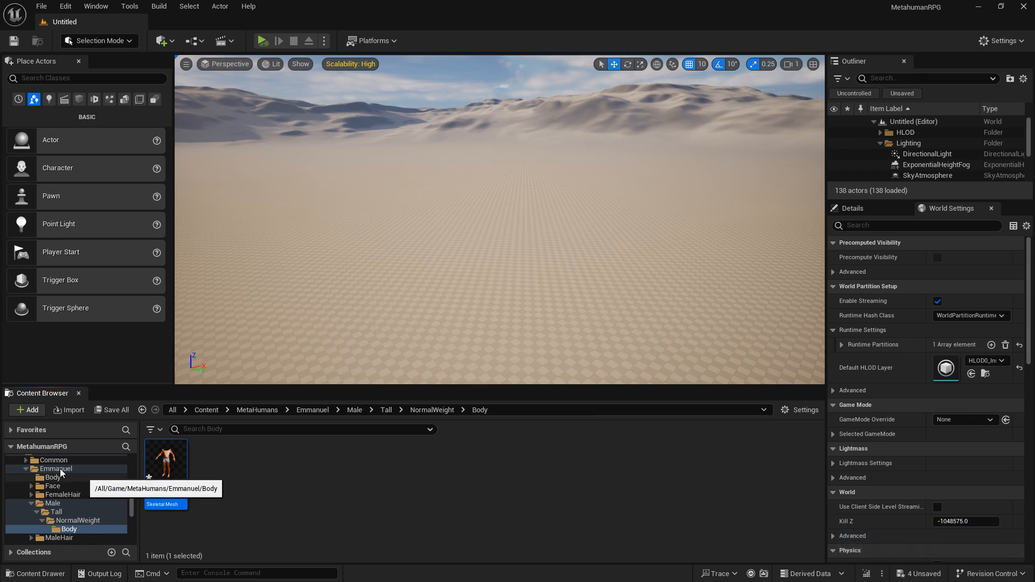
# Return to the MetaHumans folder and open Jen's body mesh folder at Jen/Female/Medium/NormalWeight/Body
pyautogui.click(259, 410)
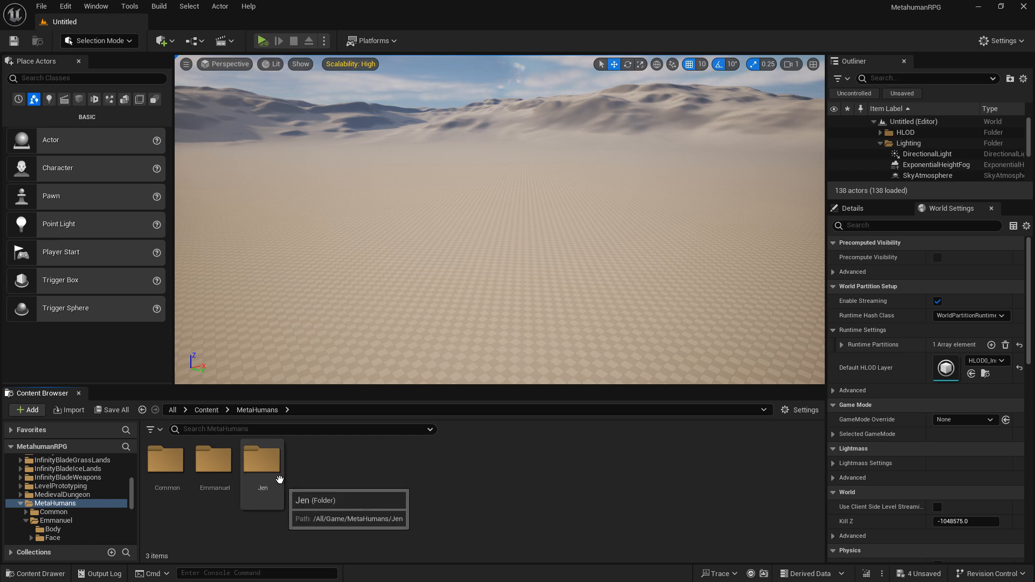
pyautogui.doubleClick(272, 455)
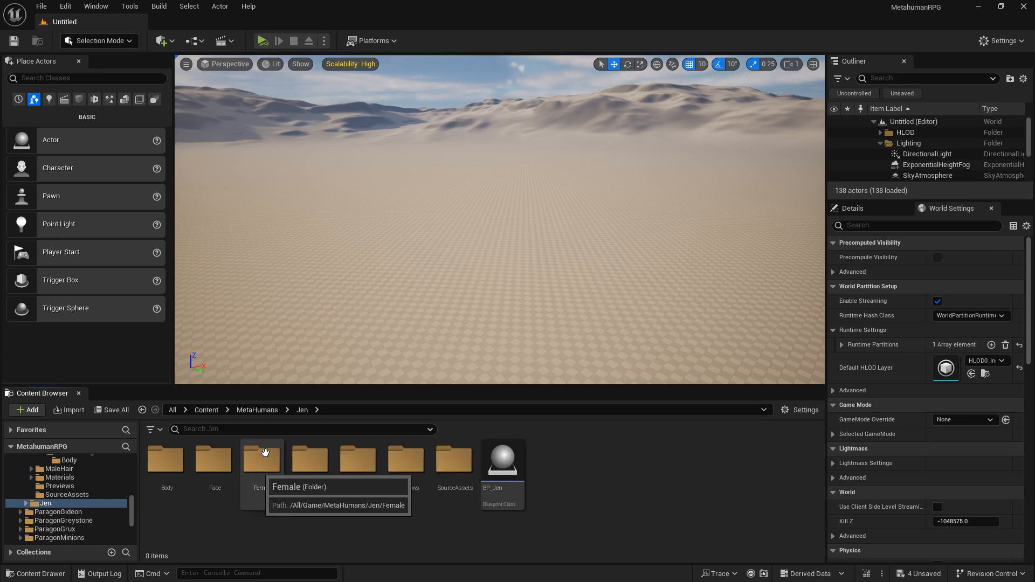
pyautogui.doubleClick(264, 462)
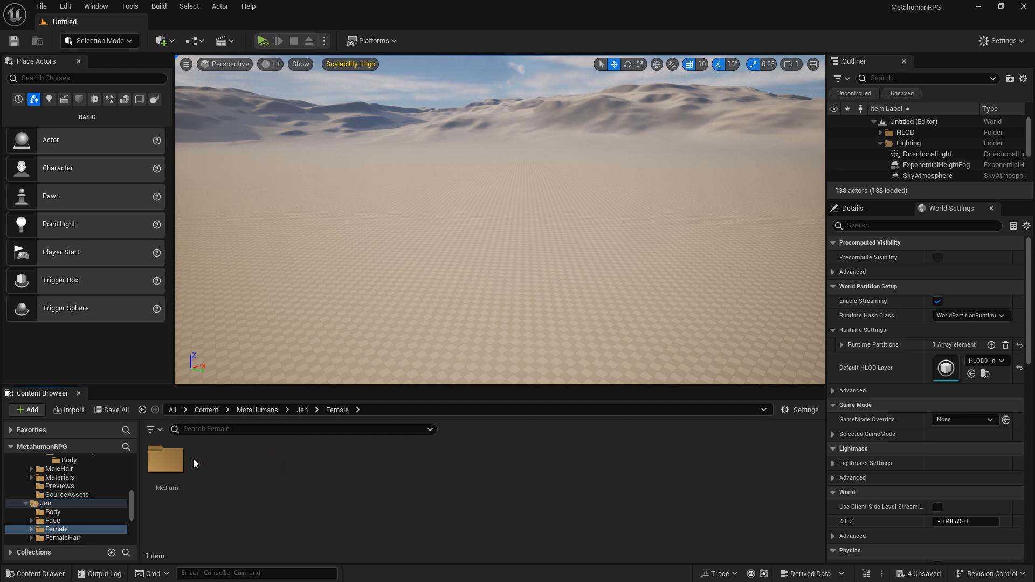
pyautogui.doubleClick(168, 461)
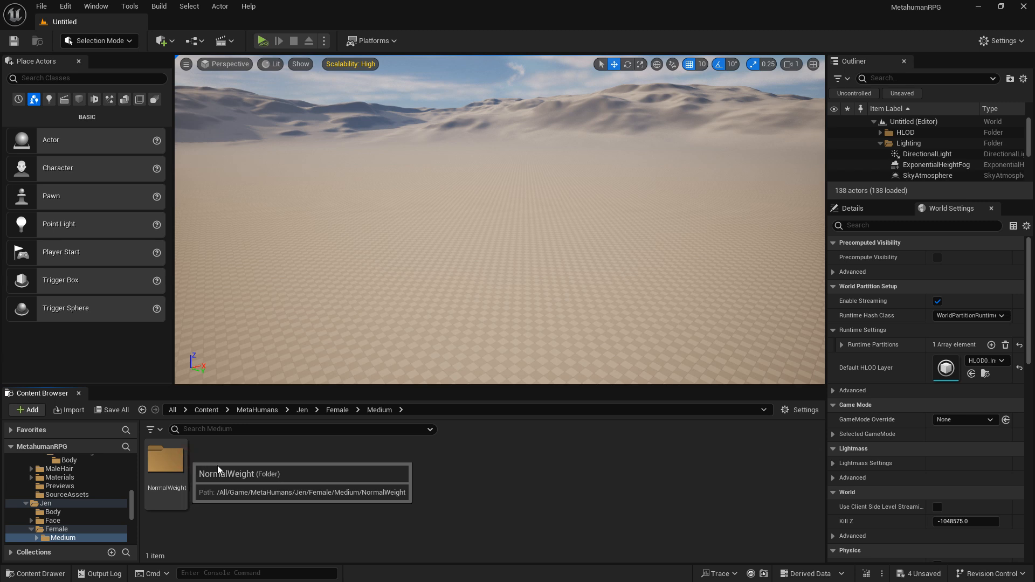
pyautogui.doubleClick(183, 459)
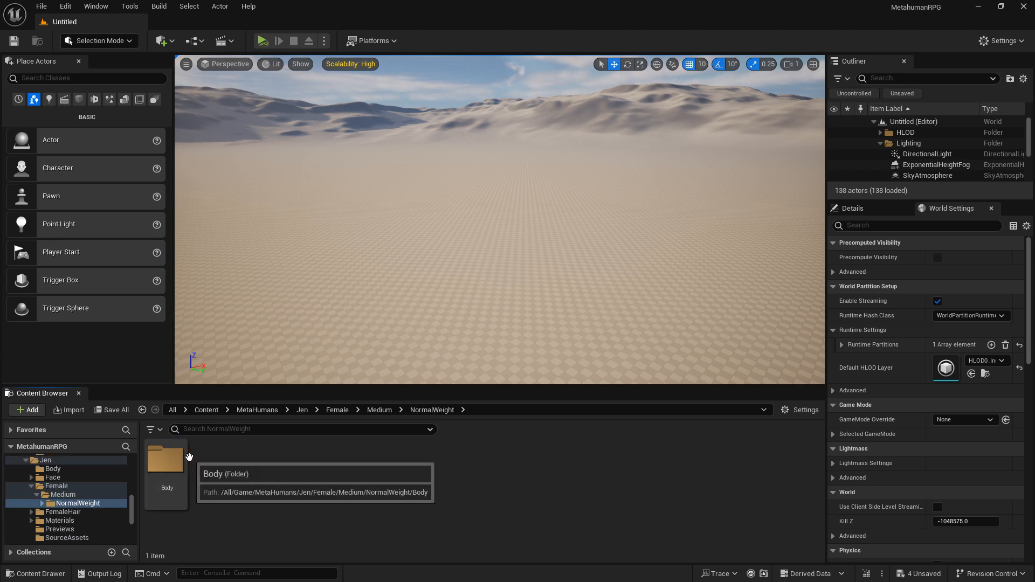
pyautogui.doubleClick(186, 458)
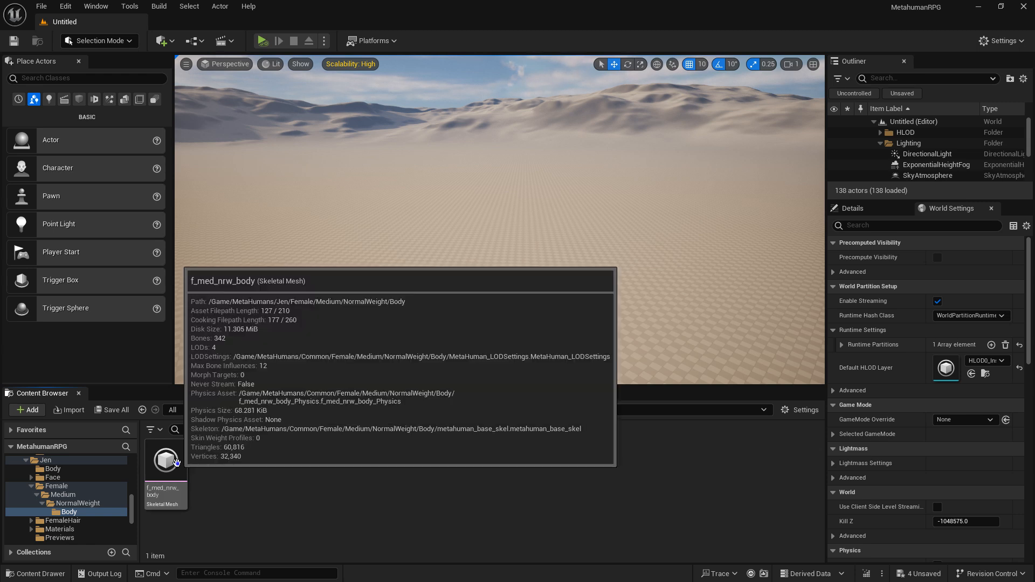
# Assign the SK_Mannequin skeleton from Characters/Mannequins/Meshes to f_med_nrw_body, finding it with the search "SK_Man"
pyautogui.rightClick(176, 461)
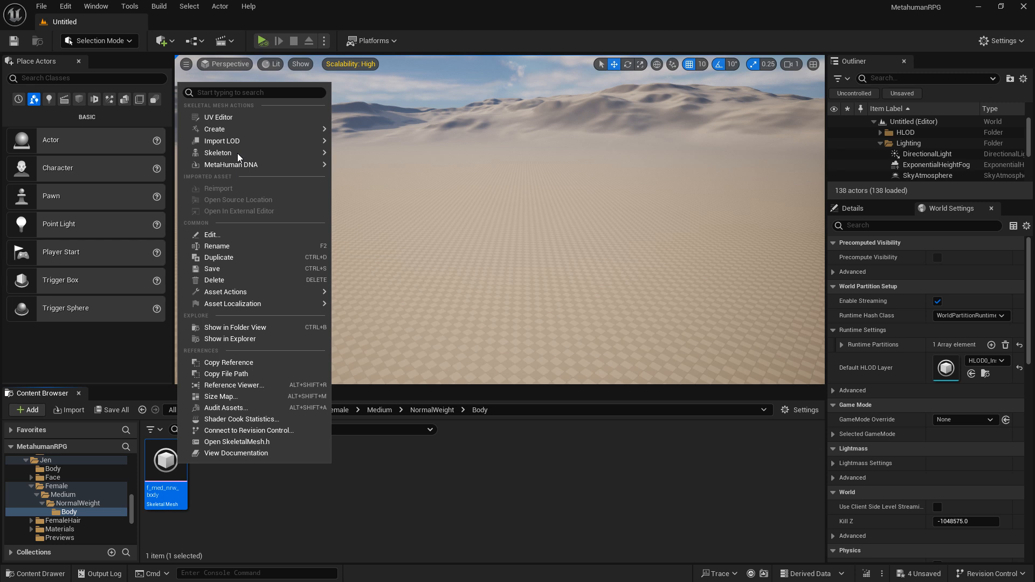
pyautogui.moveTo(237, 154)
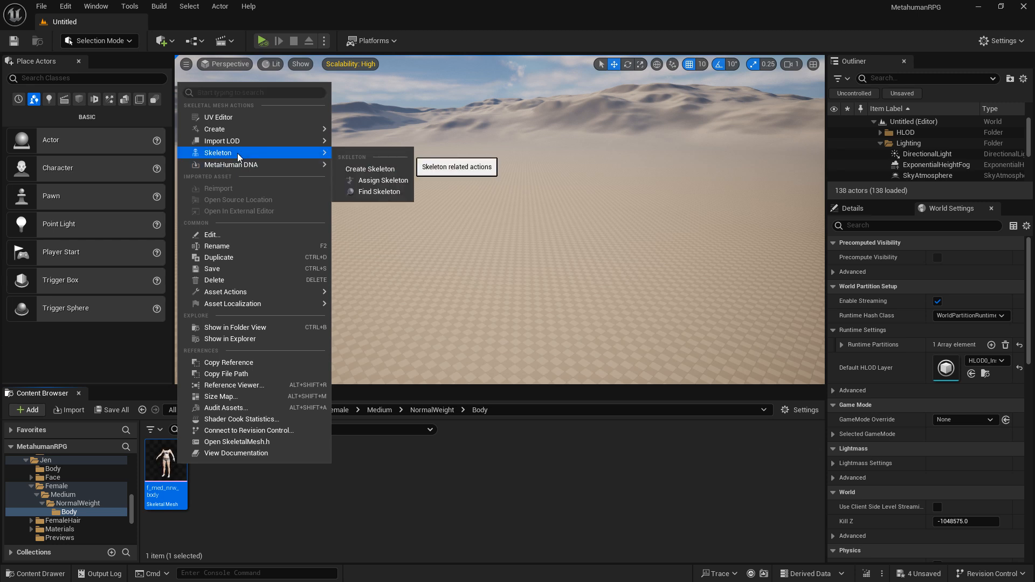
pyautogui.click(402, 182)
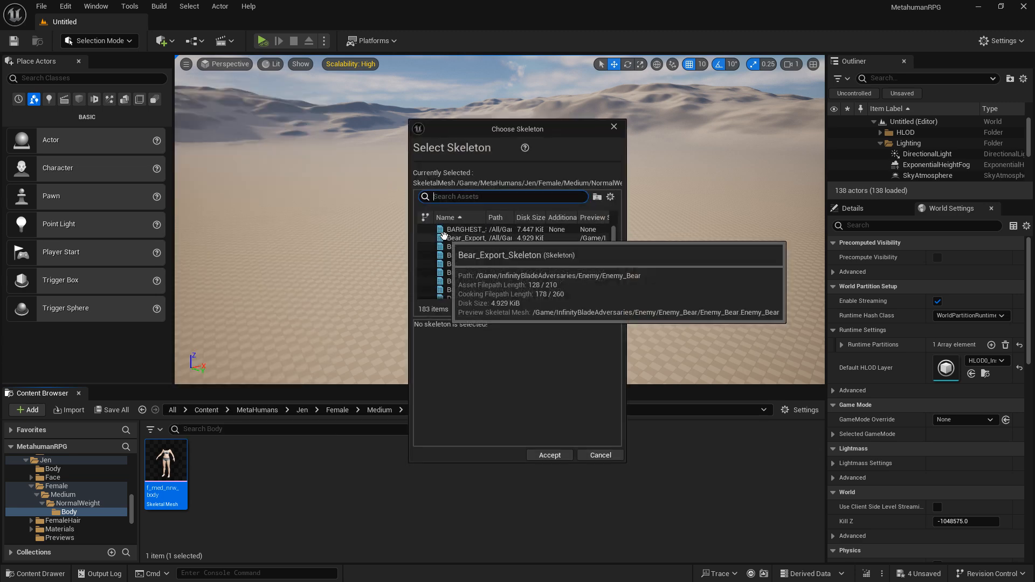
pyautogui.write('SK')
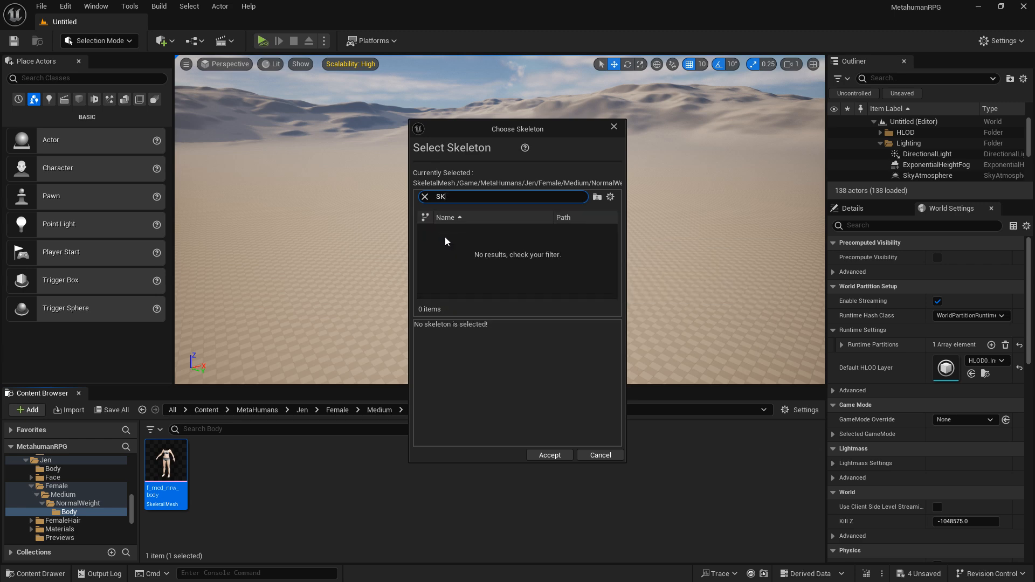
pyautogui.write('_Man')
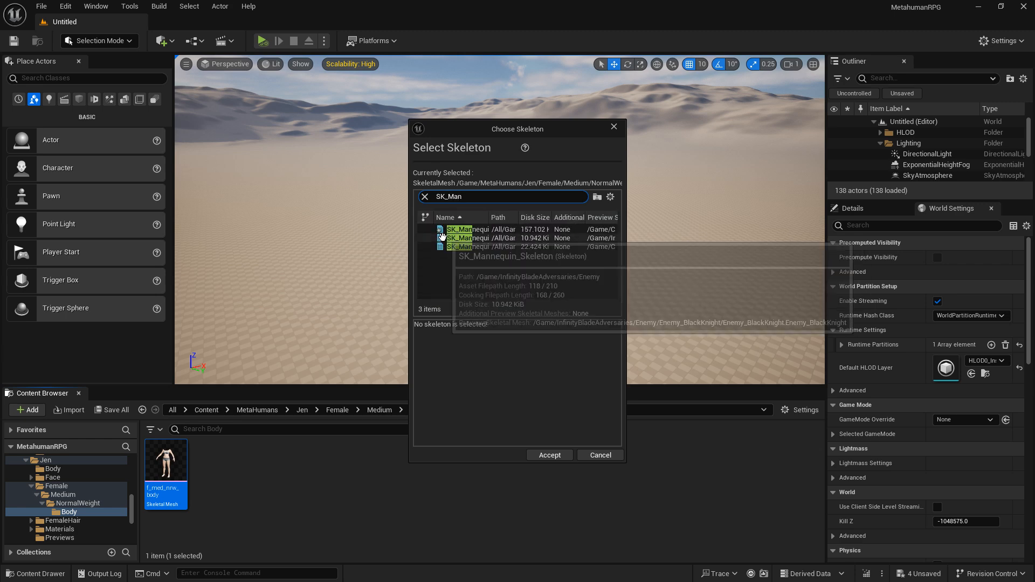
pyautogui.click(438, 239)
pyautogui.click(482, 230)
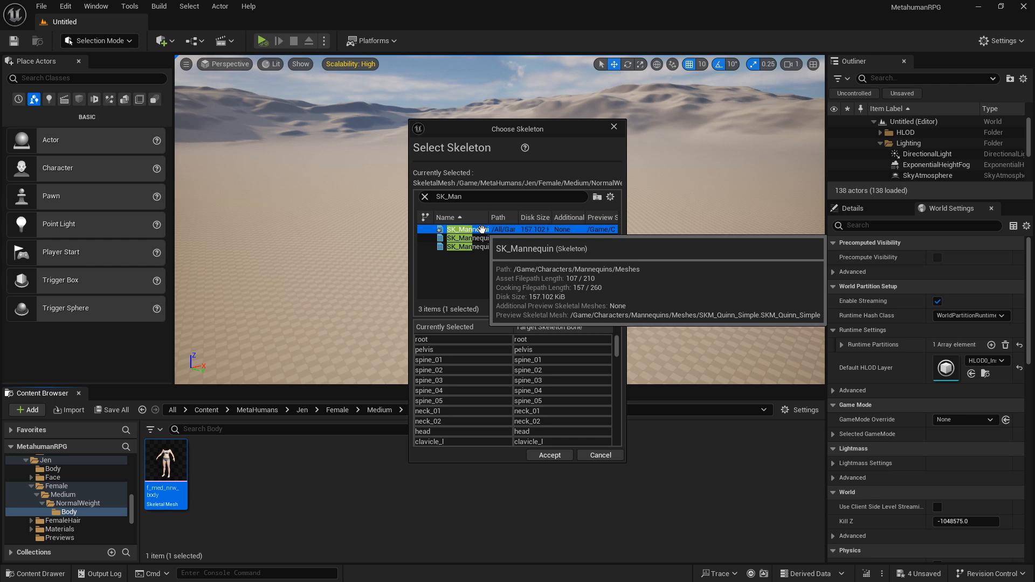
pyautogui.click(549, 456)
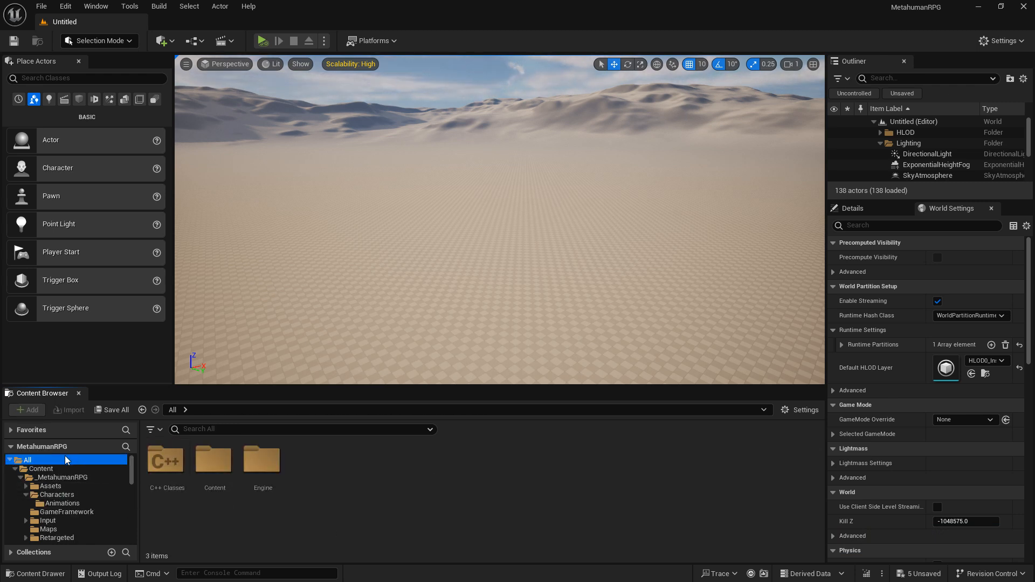
# Open the Locomotion folder at Content/_MetahumanRPG/Assets/Locomotion
pyautogui.click(222, 456)
pyautogui.doubleClick(223, 456)
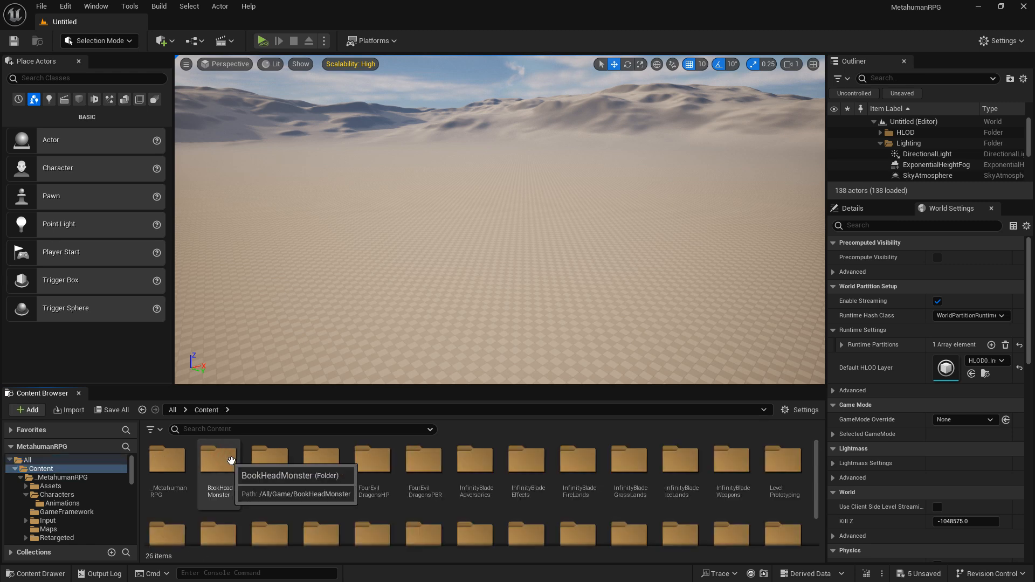
pyautogui.doubleClick(175, 481)
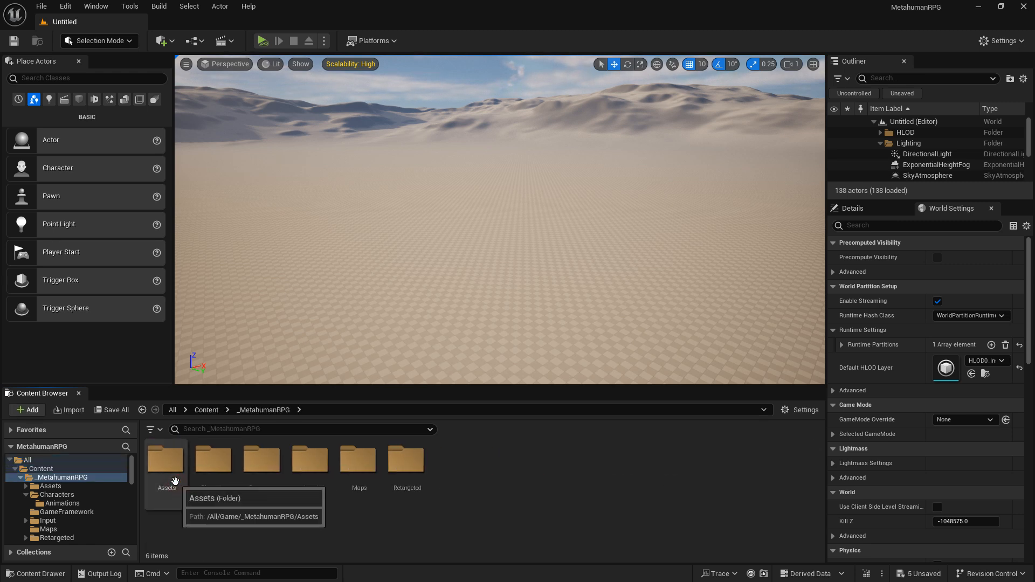
pyautogui.doubleClick(178, 480)
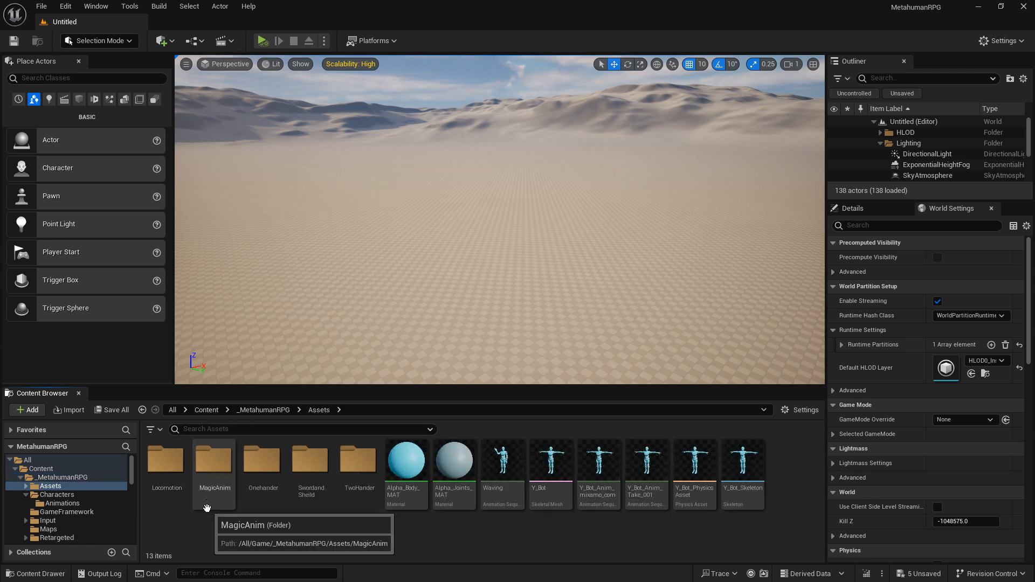
pyautogui.doubleClick(170, 475)
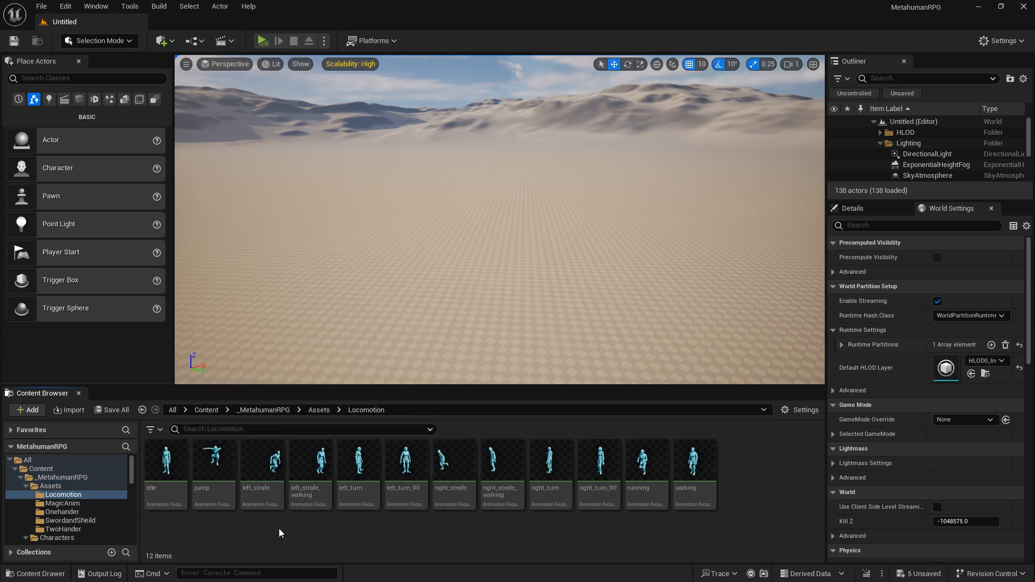
# Start retargeting from the idle animation and select all Y_Bot animations, from Crouch_Idle through Y_Bot_Anim_Take_001
pyautogui.click(163, 461)
pyautogui.rightClick(163, 460)
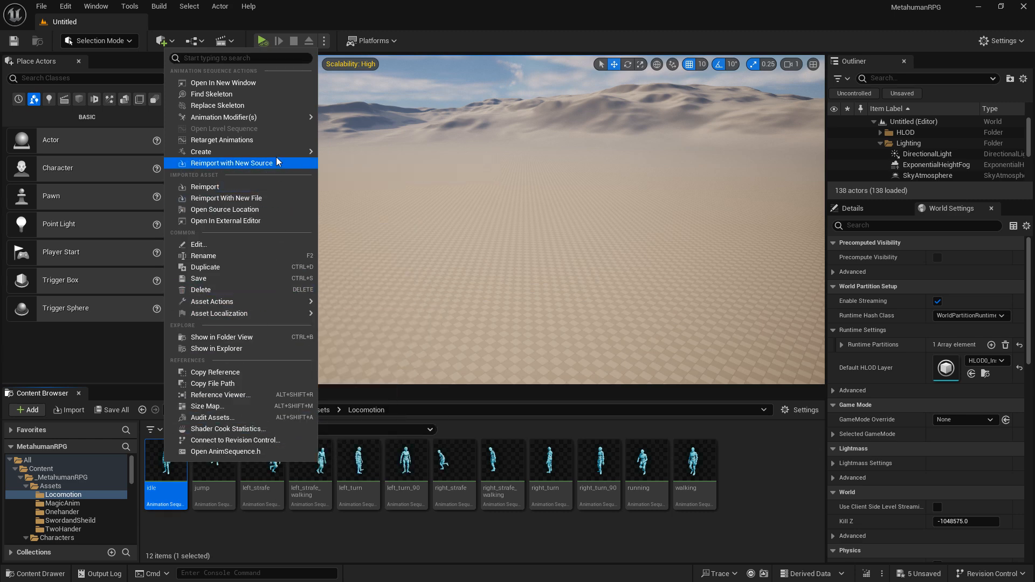
pyautogui.click(276, 141)
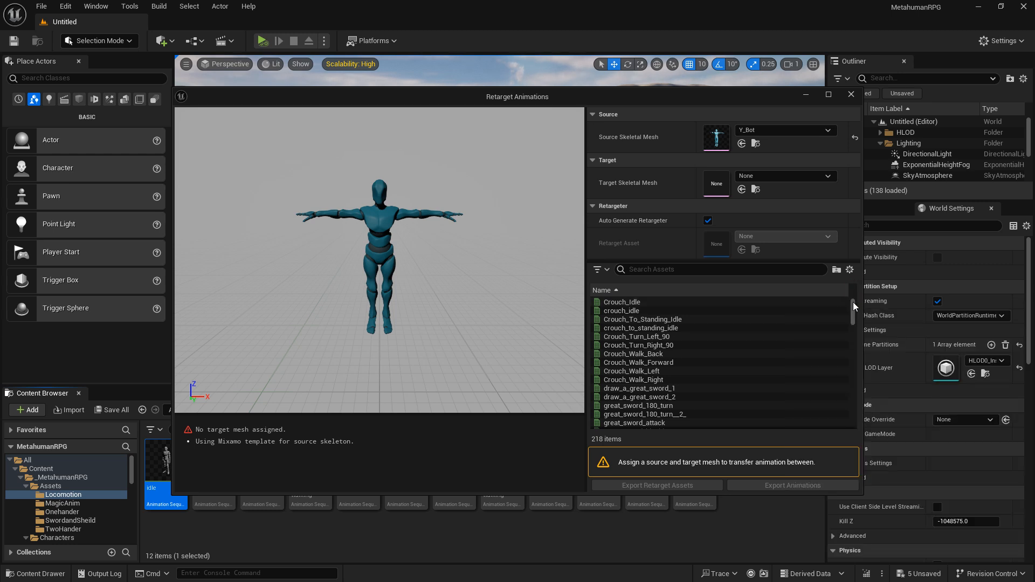
pyautogui.click(638, 303)
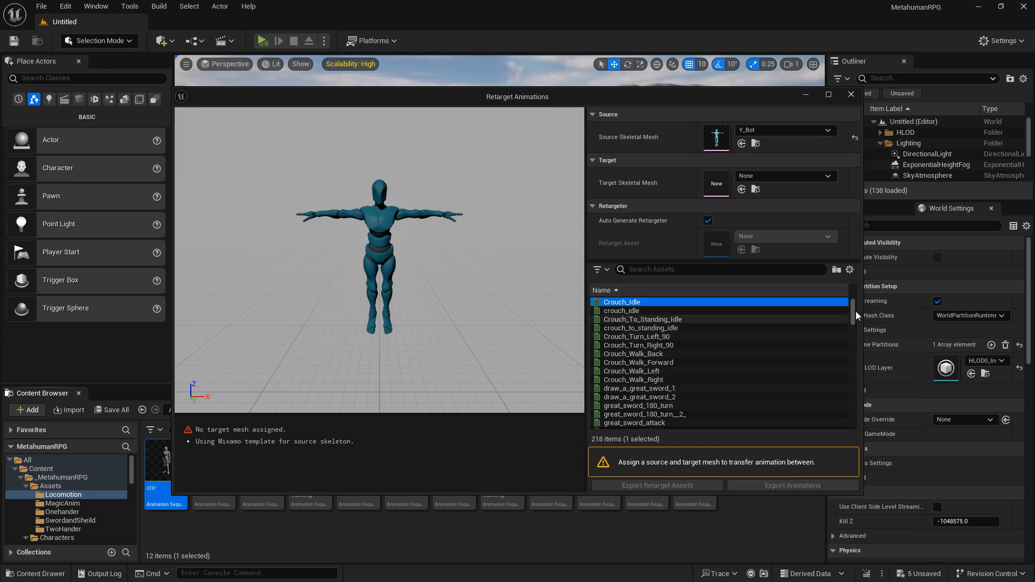
pyautogui.moveTo(857, 316); pyautogui.dragTo(862, 425)
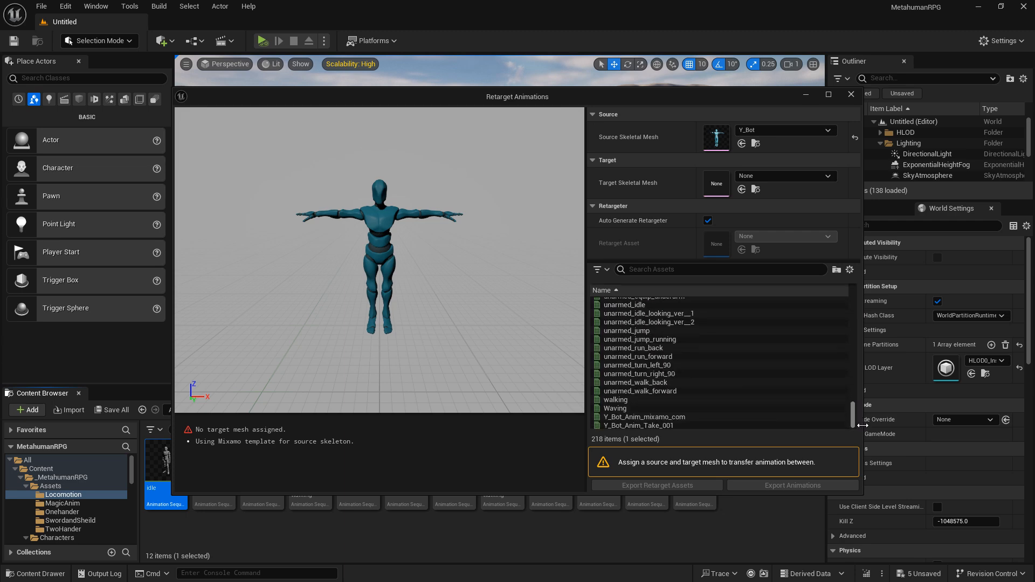
pyautogui.keyDown('shift'); pyautogui.click(663, 426); pyautogui.keyUp('shift')
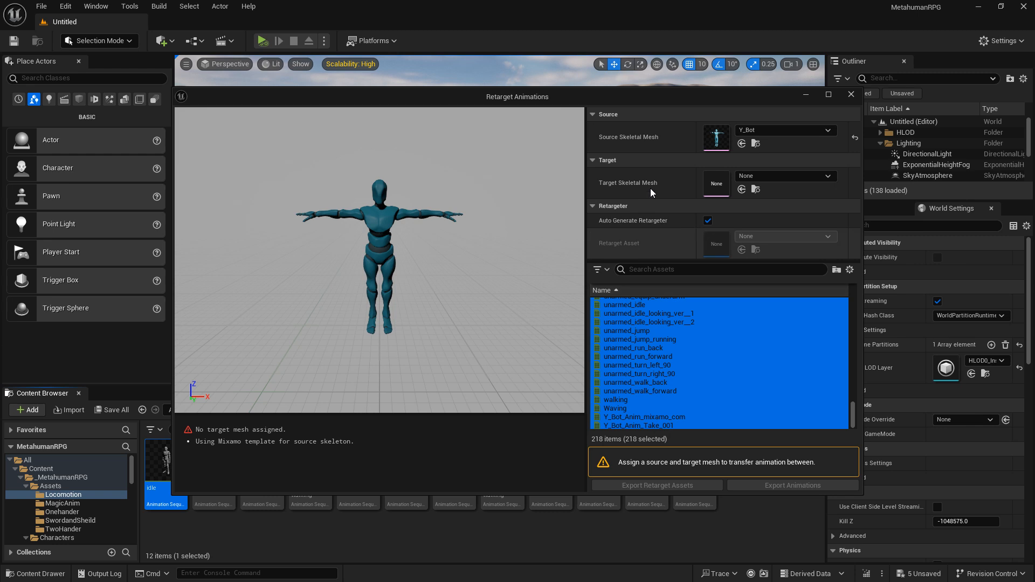
# Search for "Manny" and set SKM_Manny as the target skeletal mesh of the retargeting
pyautogui.click(800, 177)
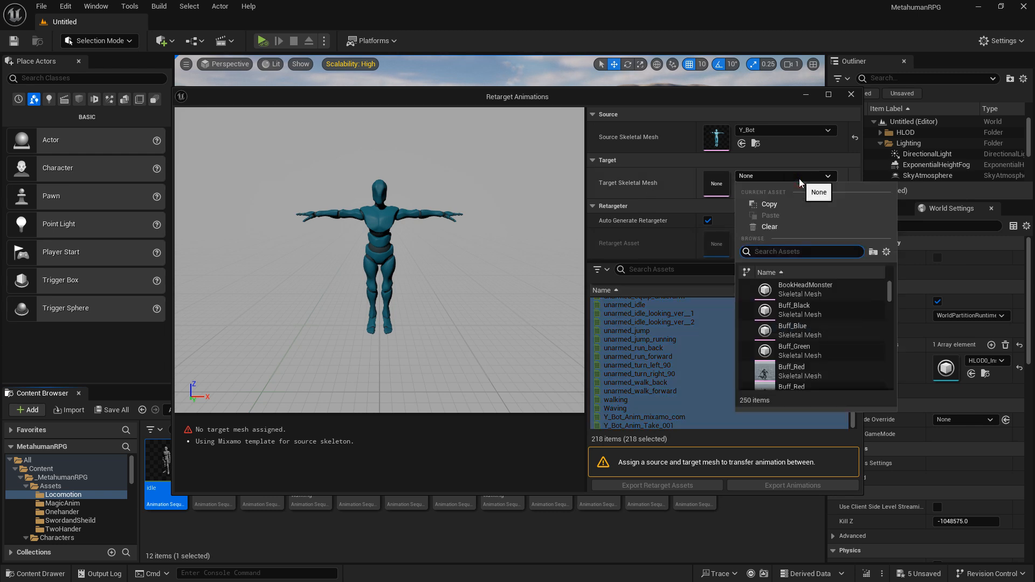
pyautogui.write('Ma')
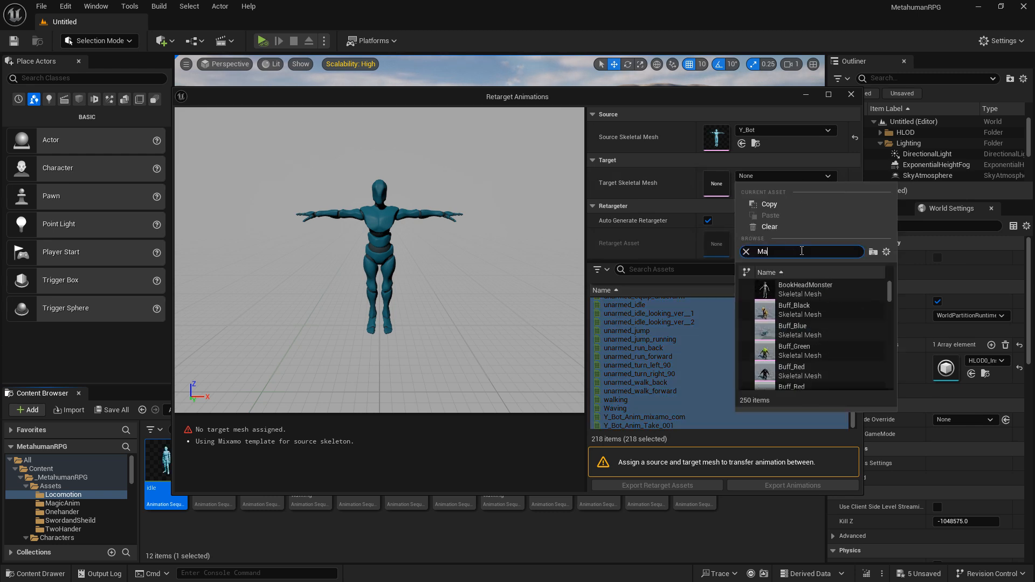
pyautogui.write('nny')
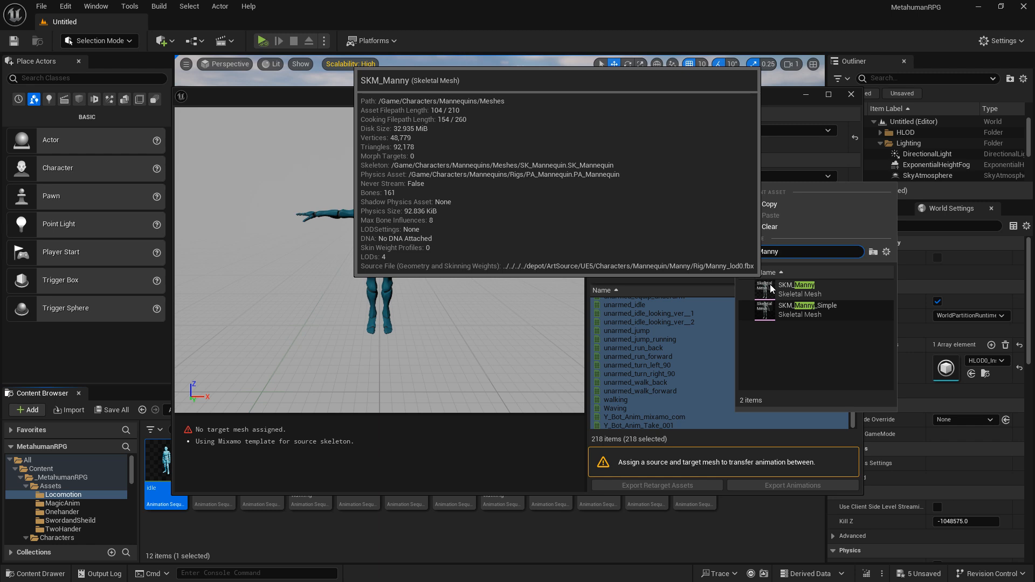
pyautogui.click(769, 287)
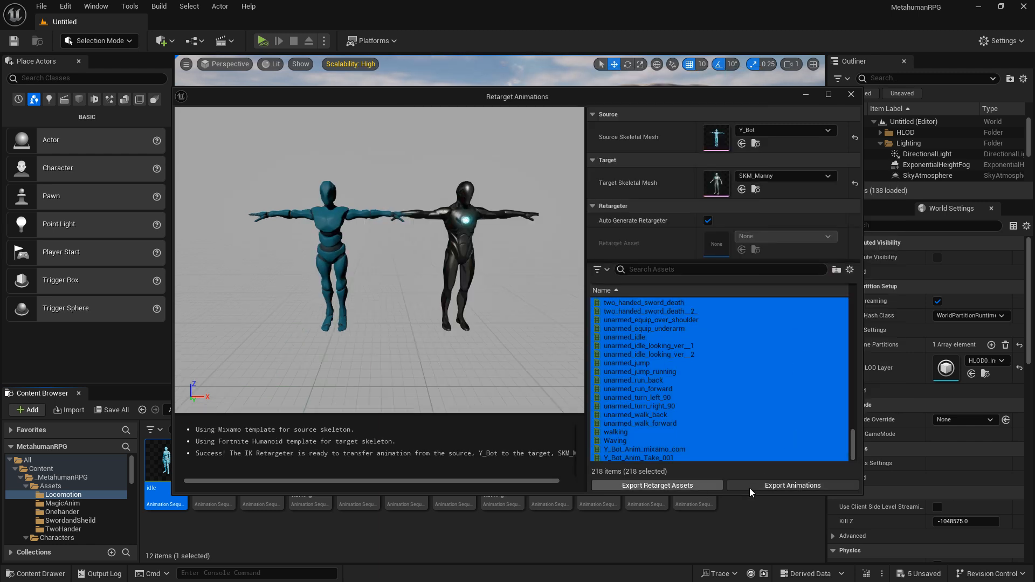
# Export the retargeted animations into a new folder named Manny under _MetahumanRPG/Assets, with Include Referenced Assets on and Overwrite Existing Files off
pyautogui.click(764, 488)
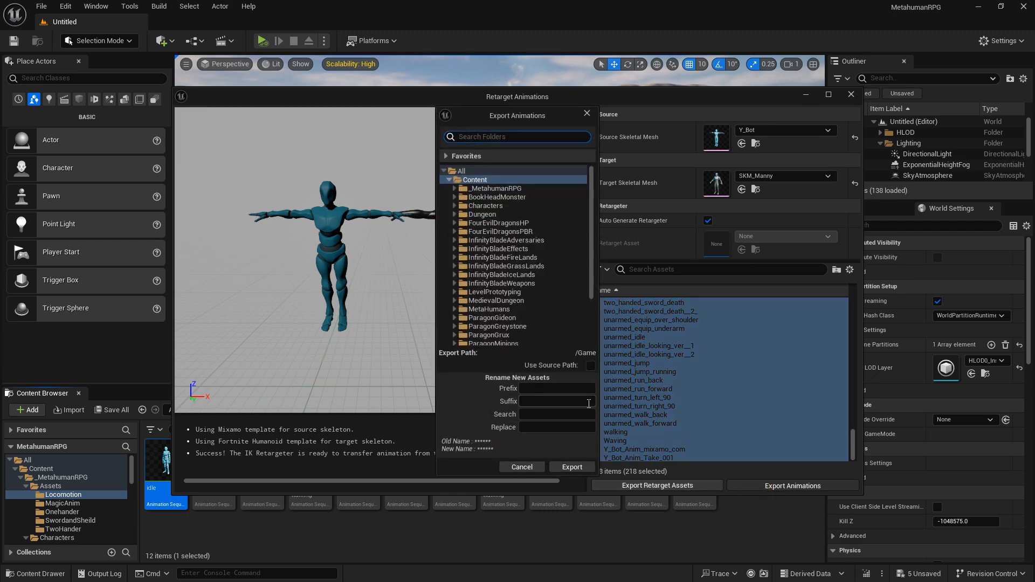
pyautogui.click(454, 189)
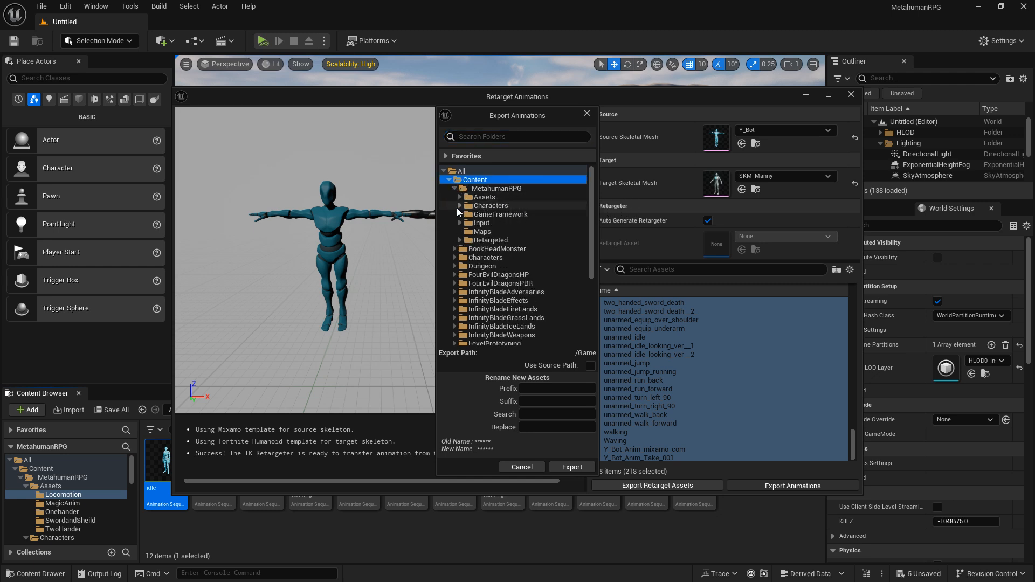
pyautogui.click(459, 197)
pyautogui.rightClick(484, 200)
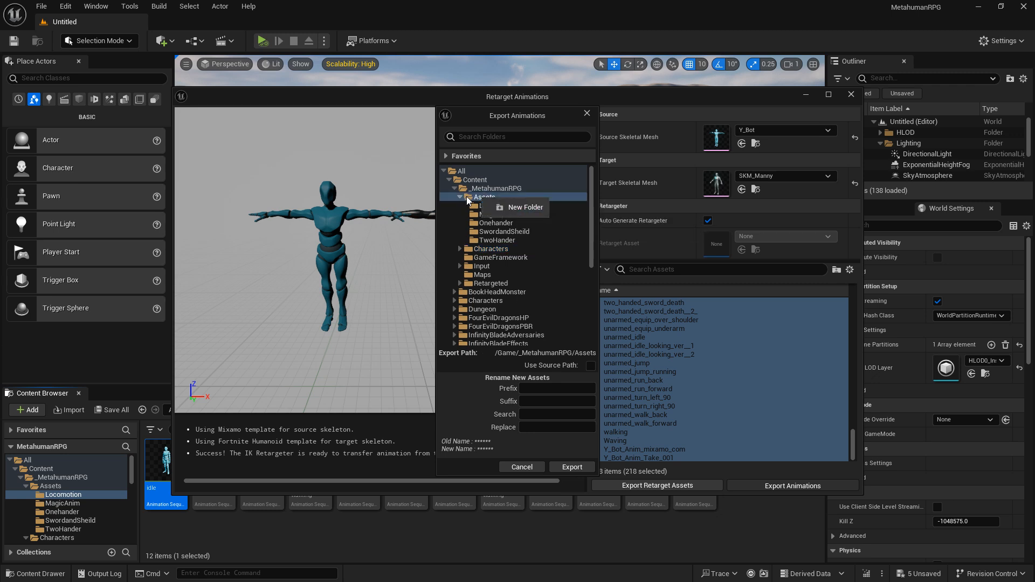
pyautogui.click(519, 208)
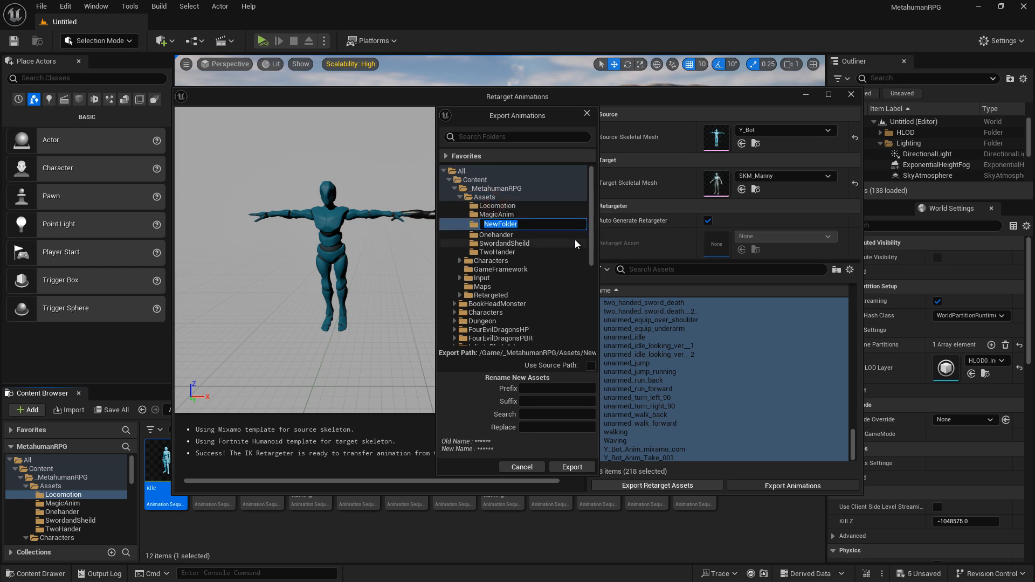
pyautogui.write('Manny')
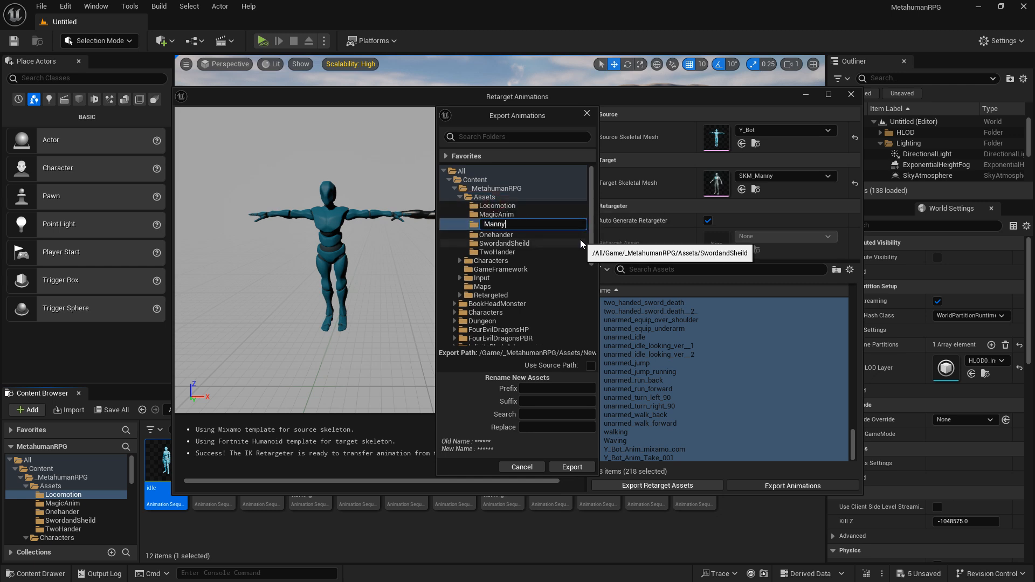
pyautogui.press('Return')
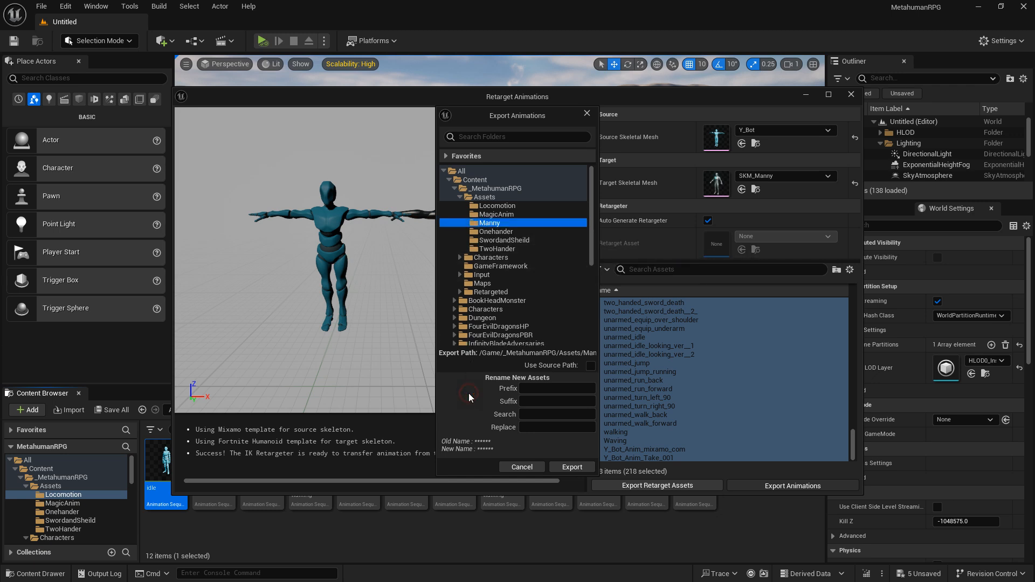
pyautogui.click(564, 468)
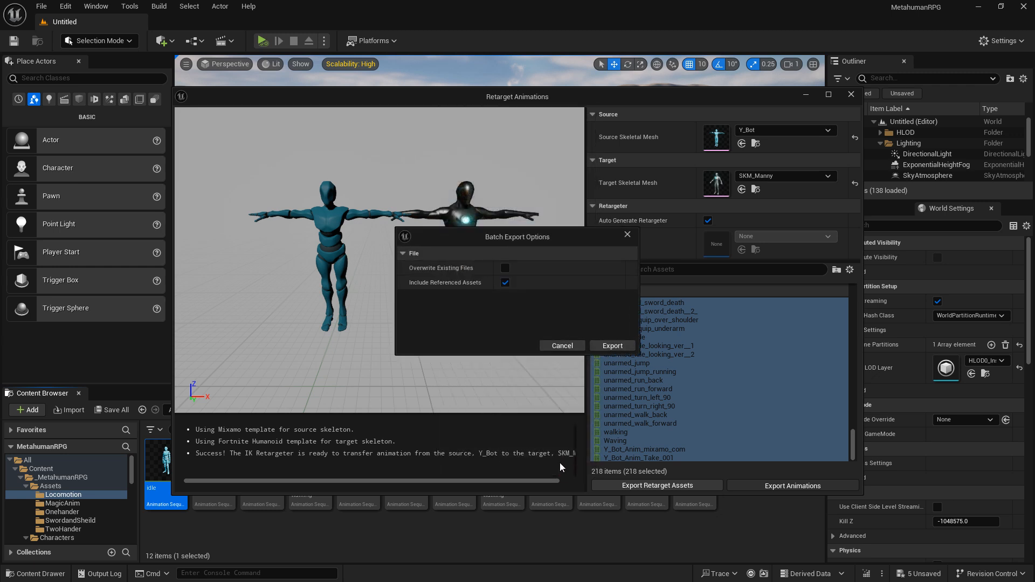
pyautogui.click(609, 346)
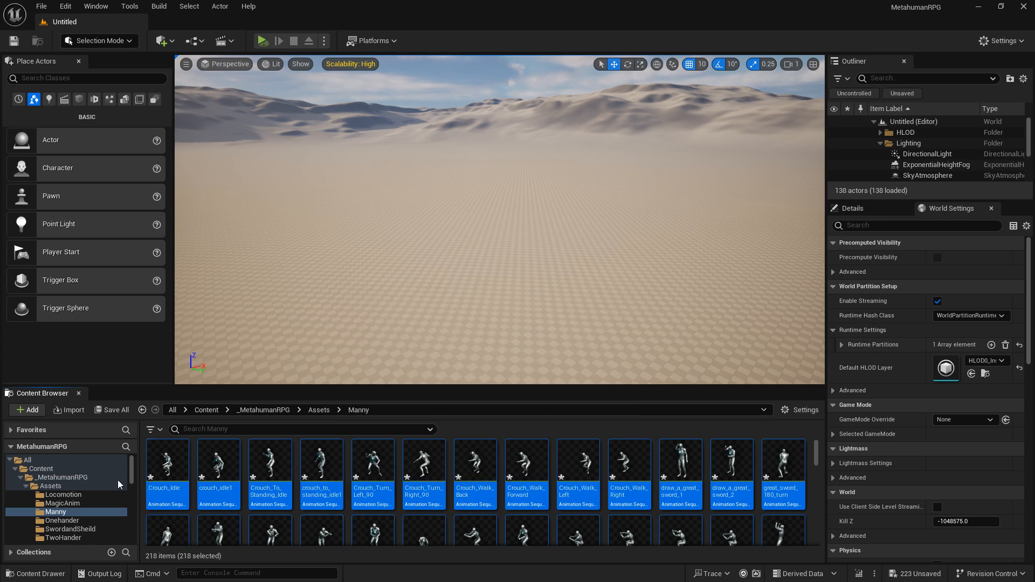
# Open the Animations folder at _MetahumanRPG/Characters/Animations
pyautogui.click(271, 410)
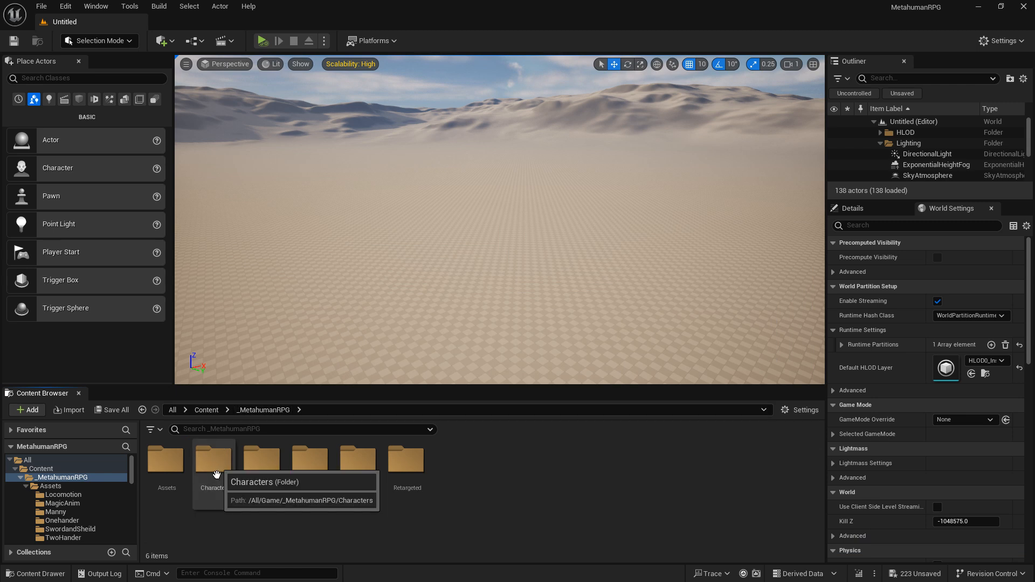
pyautogui.doubleClick(216, 466)
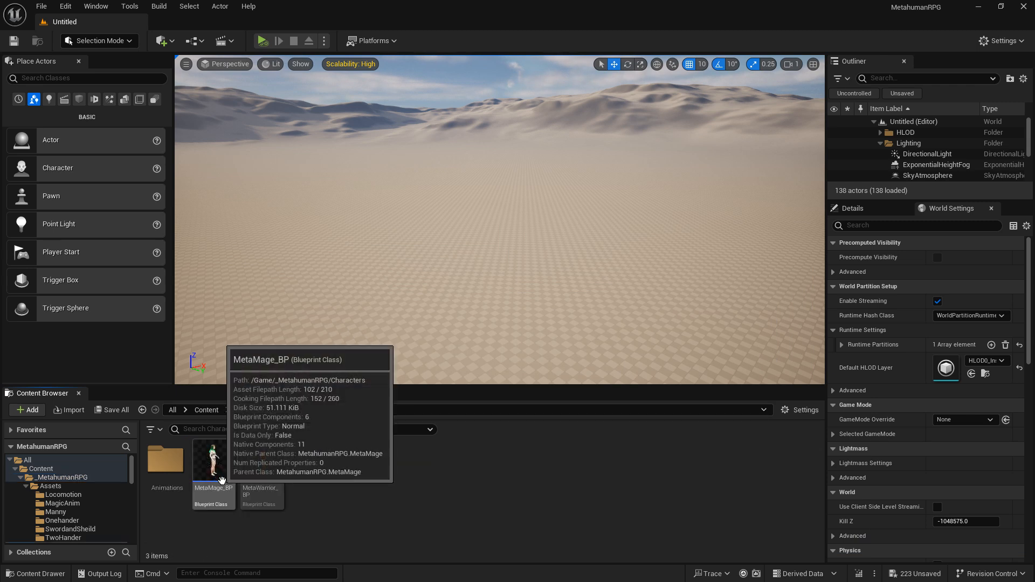
pyautogui.click(183, 465)
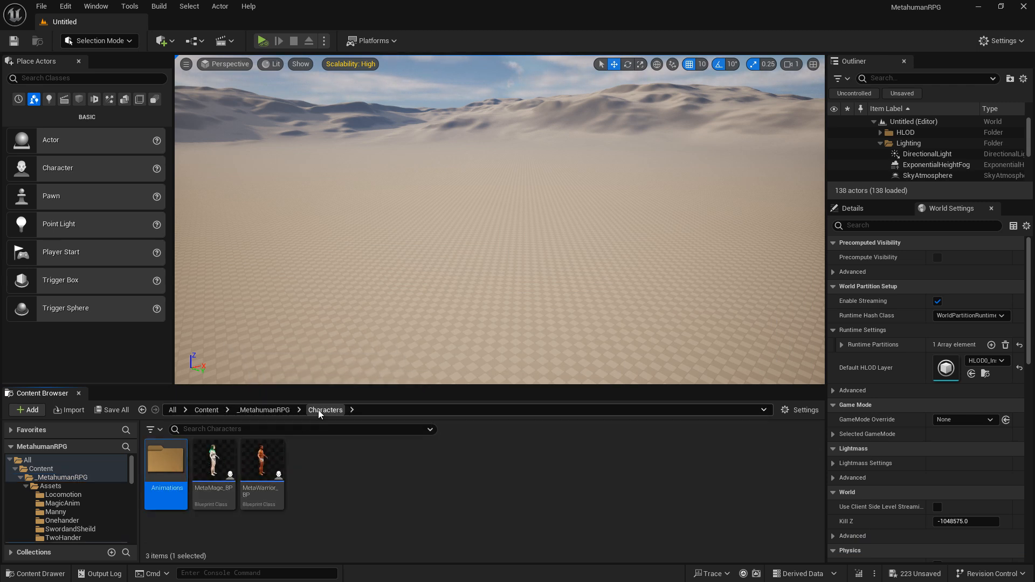
pyautogui.doubleClick(173, 460)
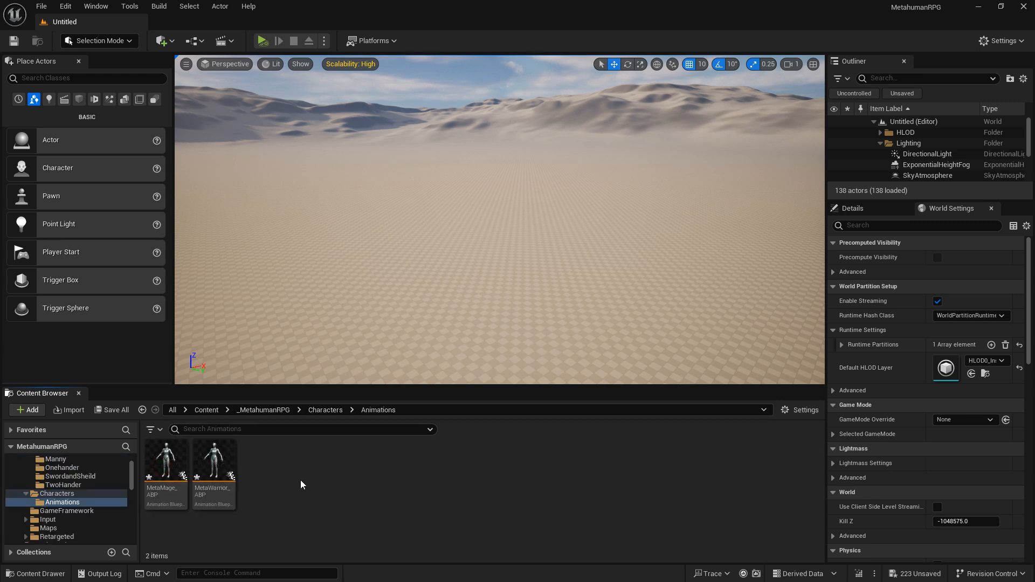
# Open MetaWarrior_ABP, dock its editor in the main window beside the level, and select the crouch_to_standing_idle1 animation among its available assets
pyautogui.doubleClick(215, 459)
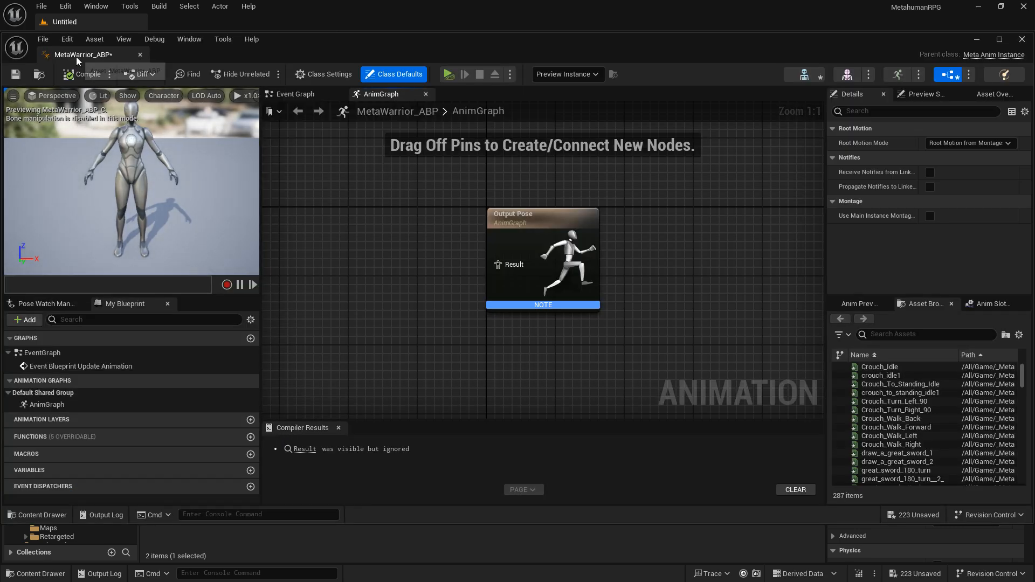
pyautogui.moveTo(75, 56); pyautogui.dragTo(133, 23)
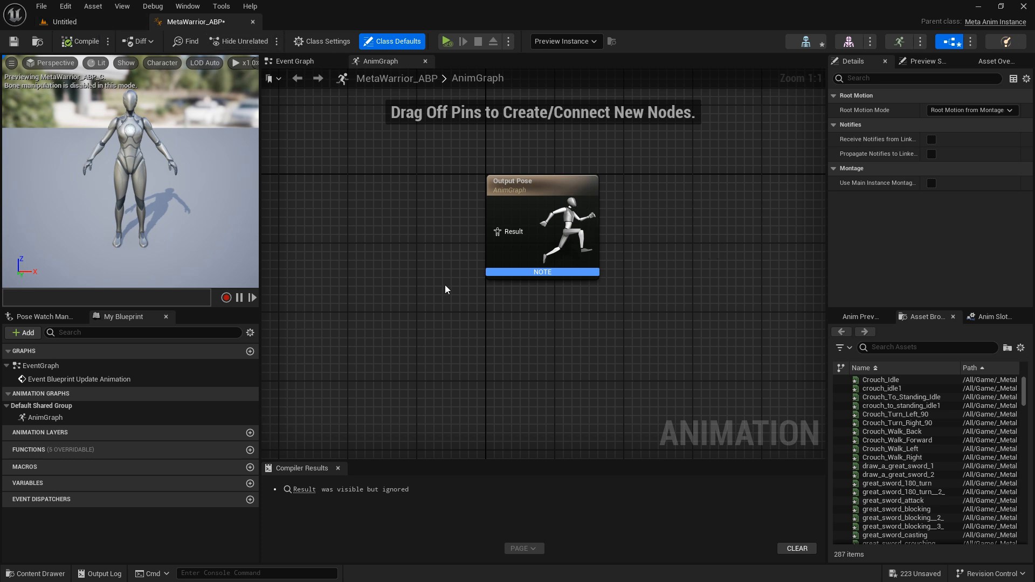
pyautogui.click(878, 406)
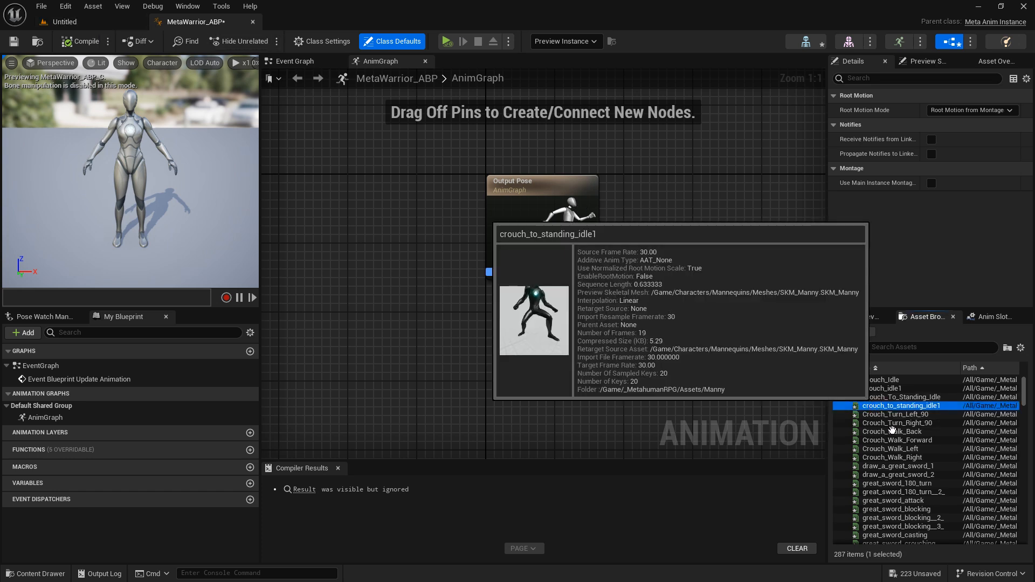
# Preview the retargeted crouch_to_standing_idle1, draw_a_great_sword_2, great_sword_blocking and great_sword_crouching__4_ animations on Manny, and close the animation editor
pyautogui.doubleClick(895, 406)
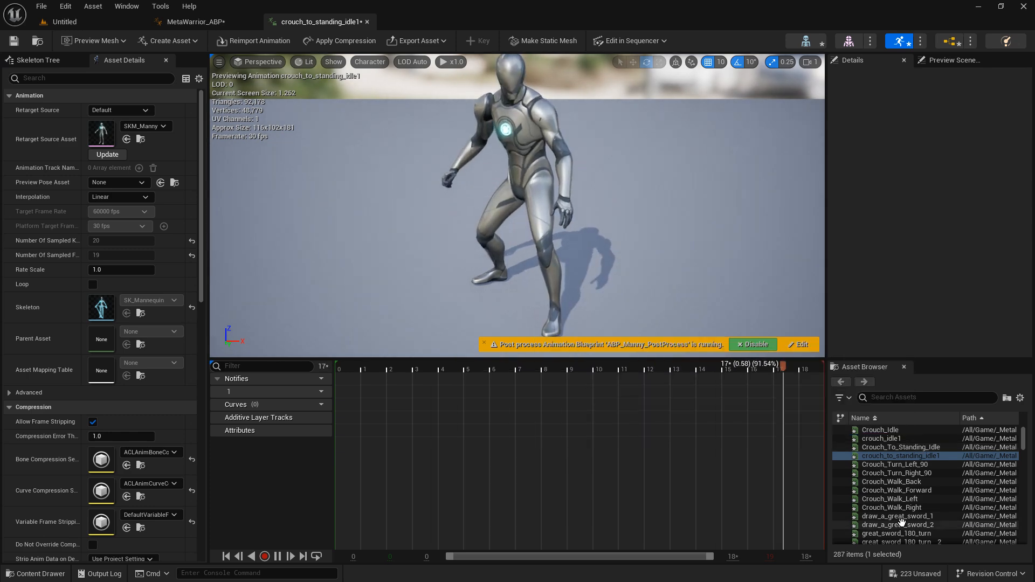
pyautogui.doubleClick(902, 524)
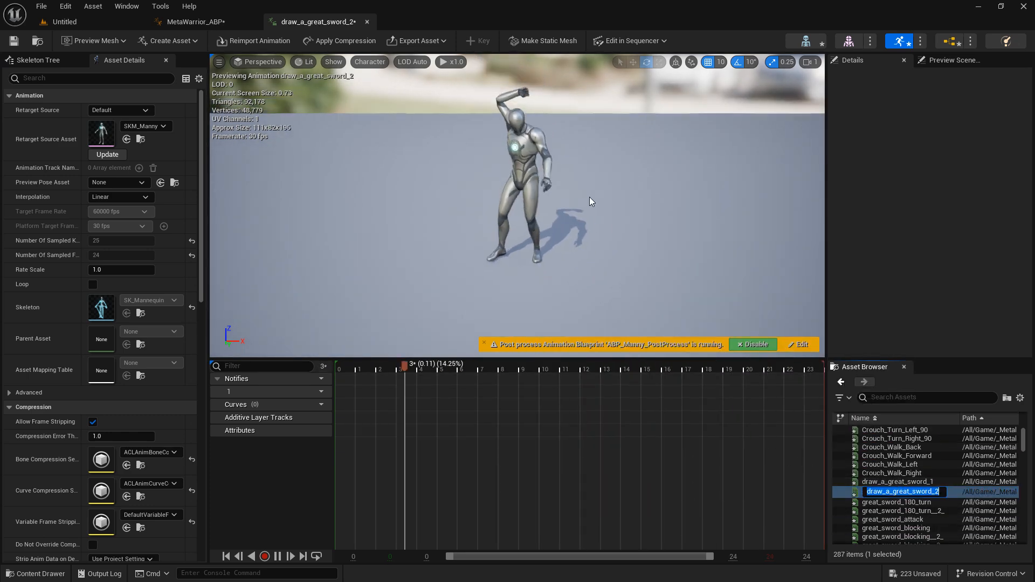
pyautogui.doubleClick(897, 527)
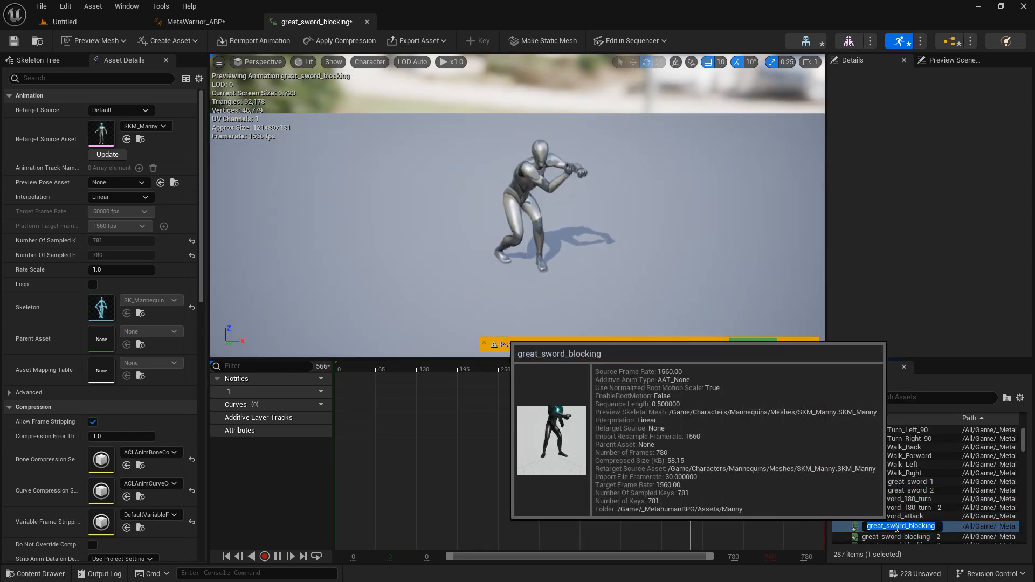
pyautogui.scroll(-3, 897, 518)
pyautogui.doubleClick(898, 516)
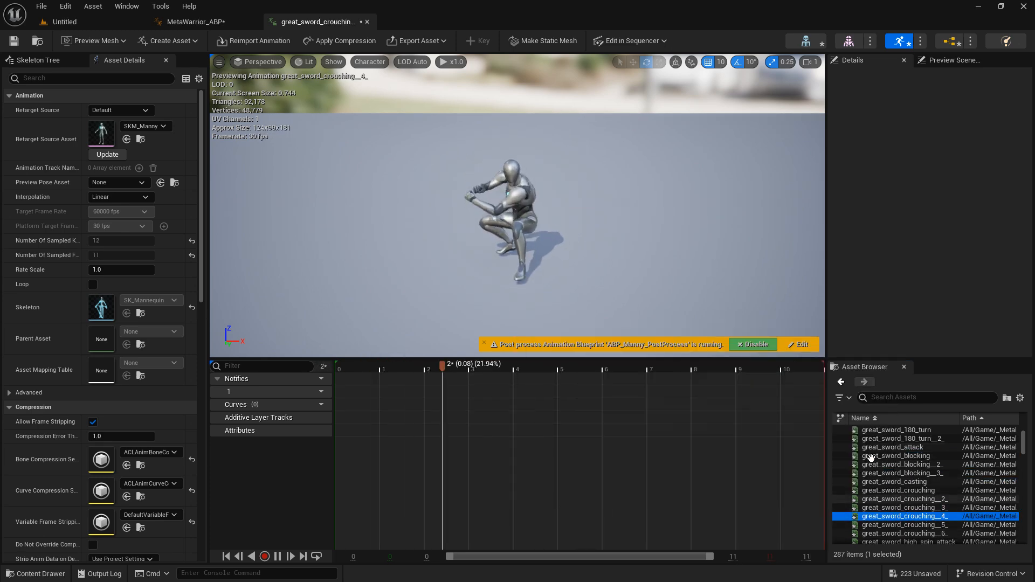
pyautogui.click(367, 22)
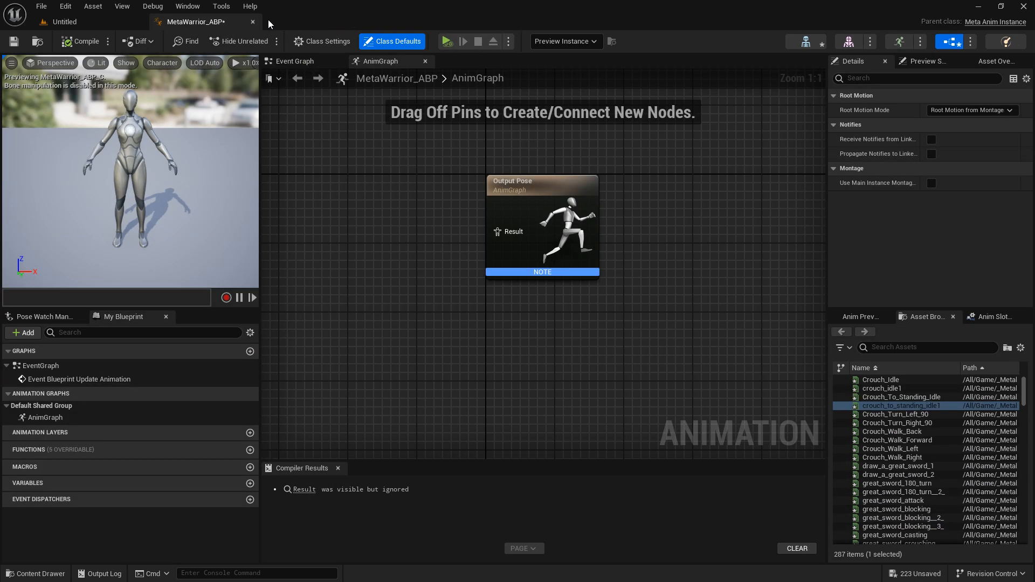
# Search all project content for "ABP" from the level editor and open the ABP_Manny animation blueprint
pyautogui.click(118, 24)
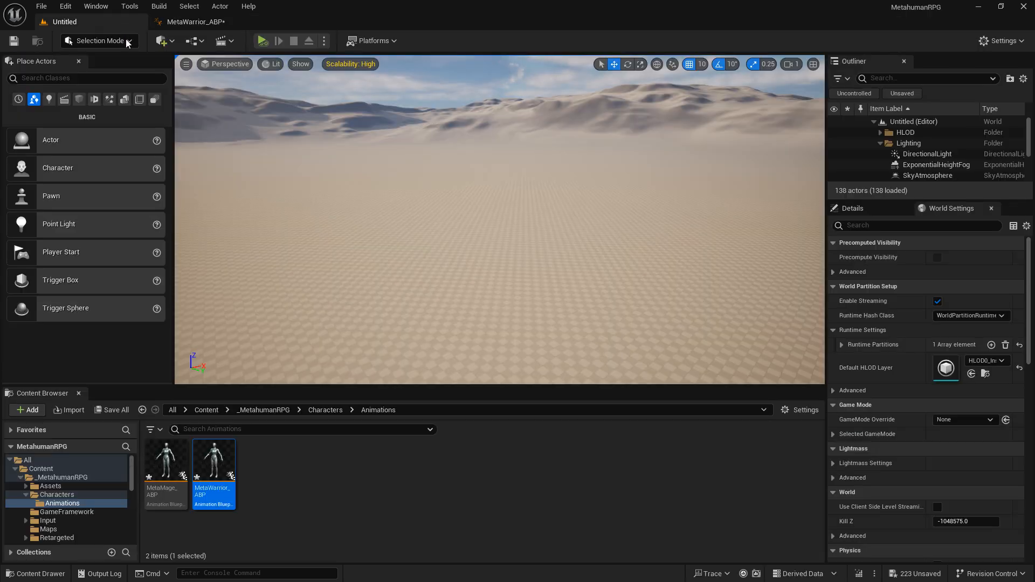
pyautogui.click(83, 461)
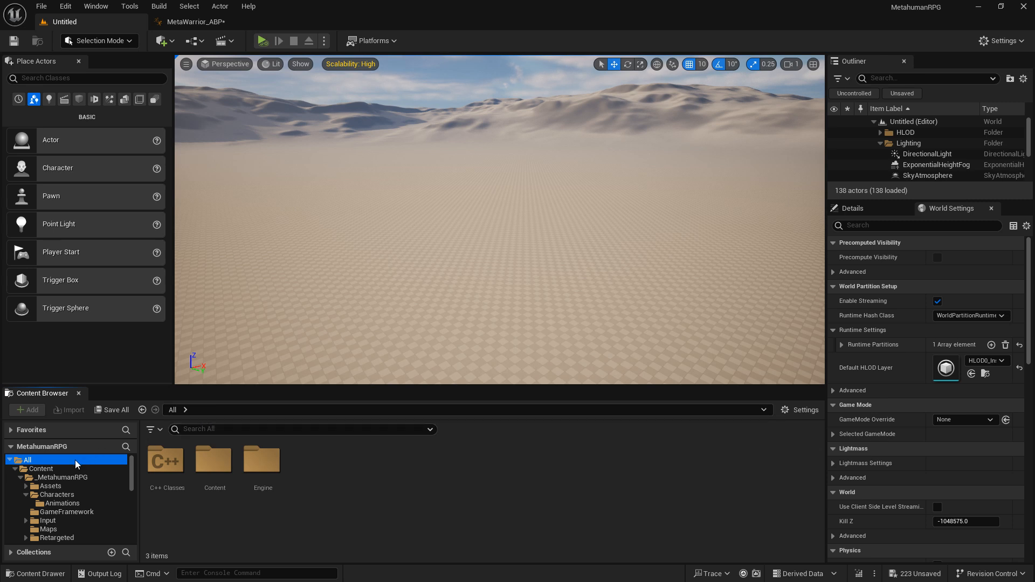
pyautogui.click(269, 429)
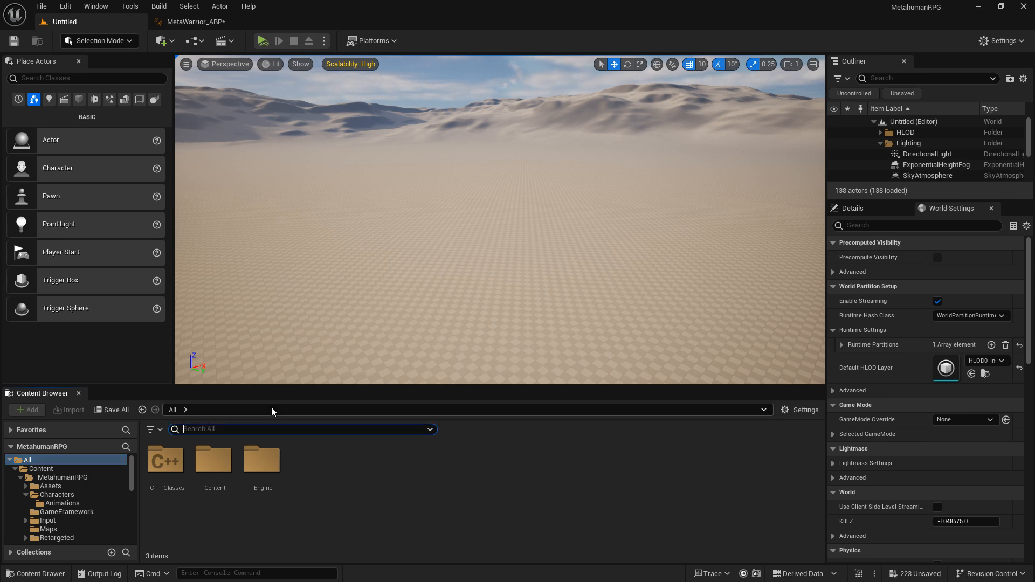
pyautogui.write('ABP')
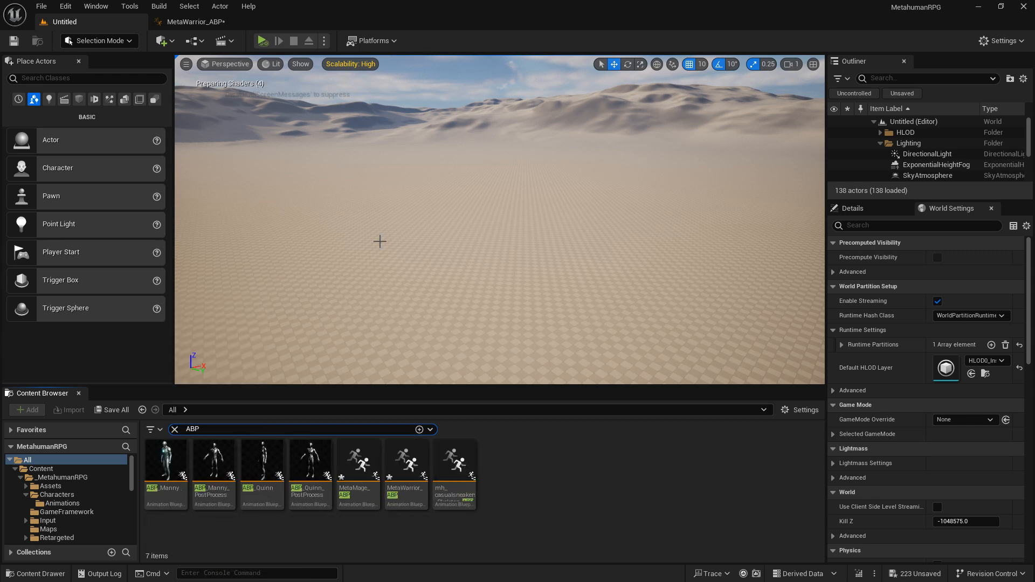
pyautogui.doubleClick(171, 494)
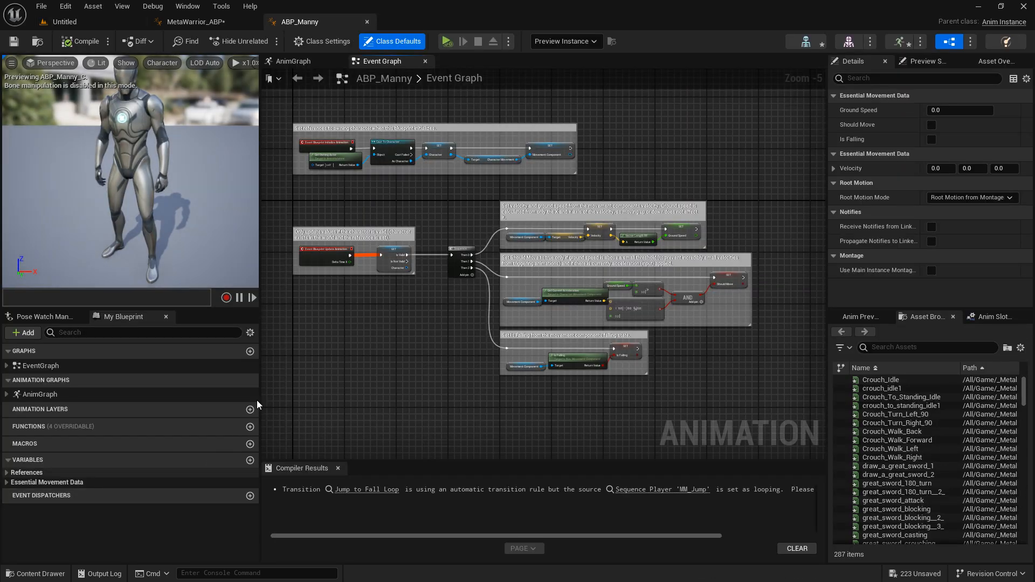
# Examine the event graph of ABP_Manny, especially the Initialize Animation event, Get Owning Actor and the cast that sets the character references
pyautogui.scroll(-1, 335, 351)
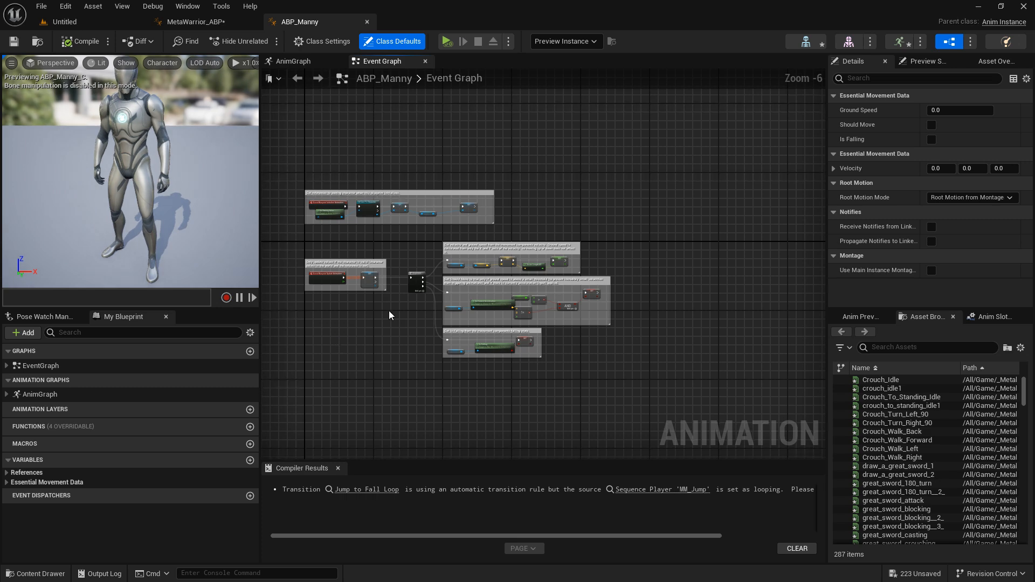
pyautogui.moveTo(389, 311); pyautogui.dragTo(387, 345, button='right')
pyautogui.scroll(3, 398, 260)
pyautogui.scroll(-2, 432, 260)
pyautogui.moveTo(431, 259); pyautogui.dragTo(485, 230, button='right')
pyautogui.scroll(1, 462, 212)
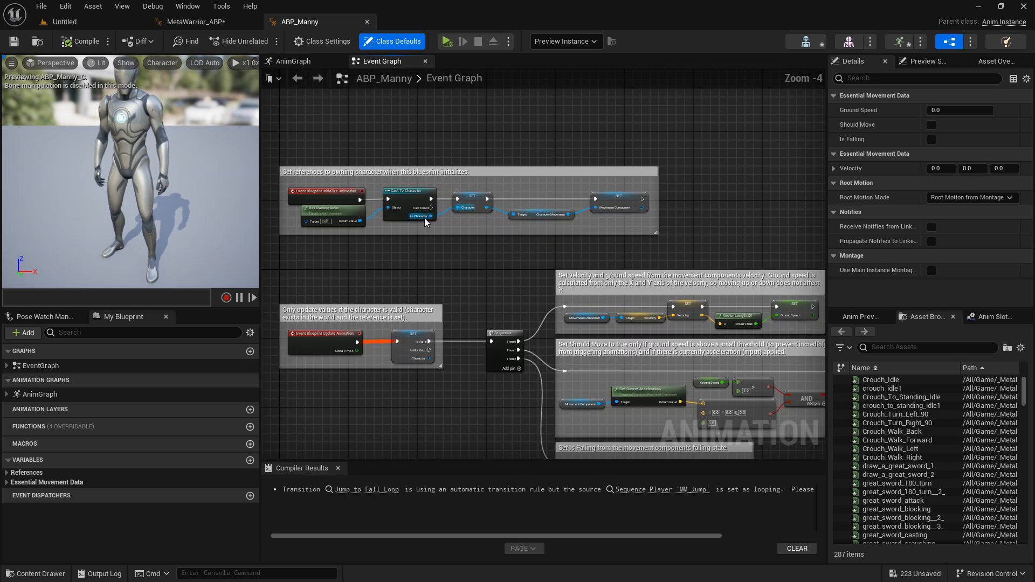
pyautogui.moveTo(350, 246); pyautogui.dragTo(400, 333, button='right')
pyautogui.scroll(1, 388, 267)
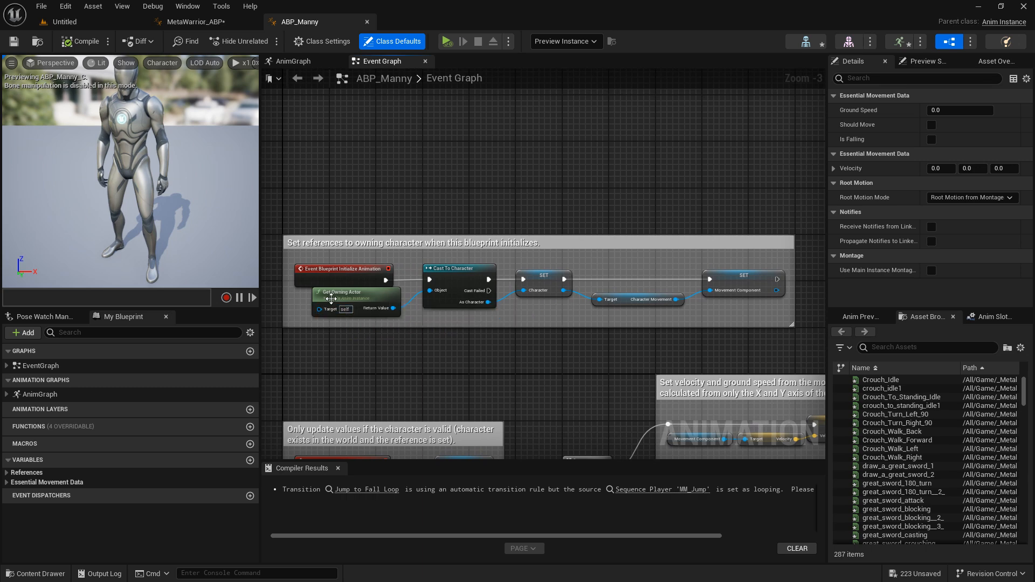
pyautogui.click(328, 274)
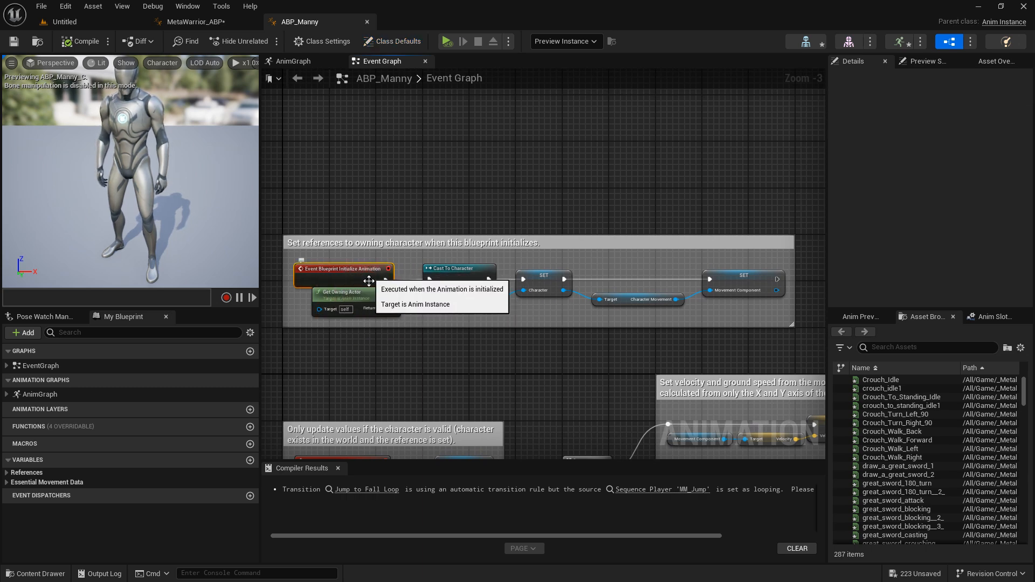
pyautogui.click(367, 293)
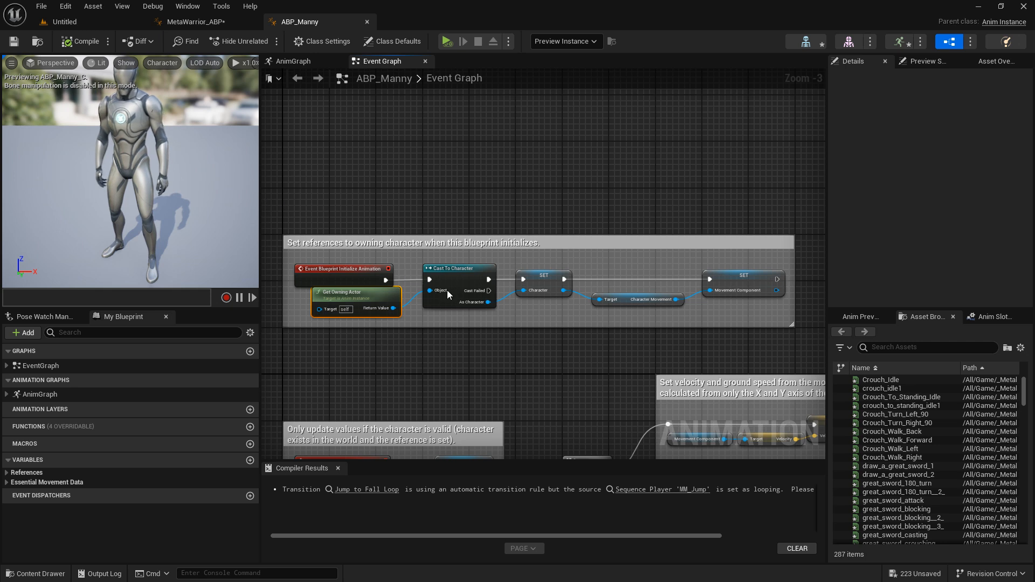
# Promote the As Character output of the Cast To Character node to a variable and delete the resulting Set node
pyautogui.moveTo(485, 302); pyautogui.dragTo(522, 344)
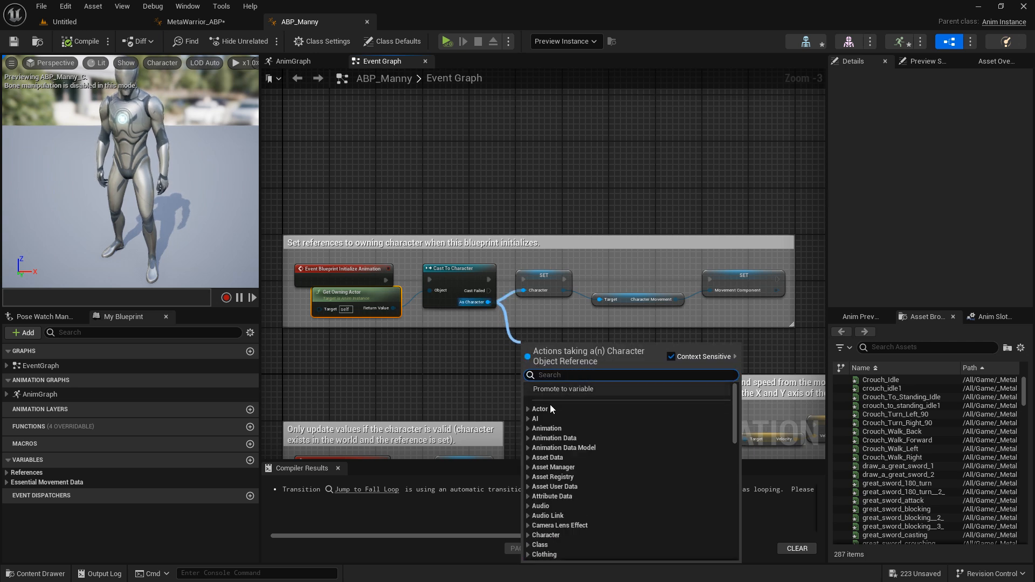
pyautogui.click(587, 391)
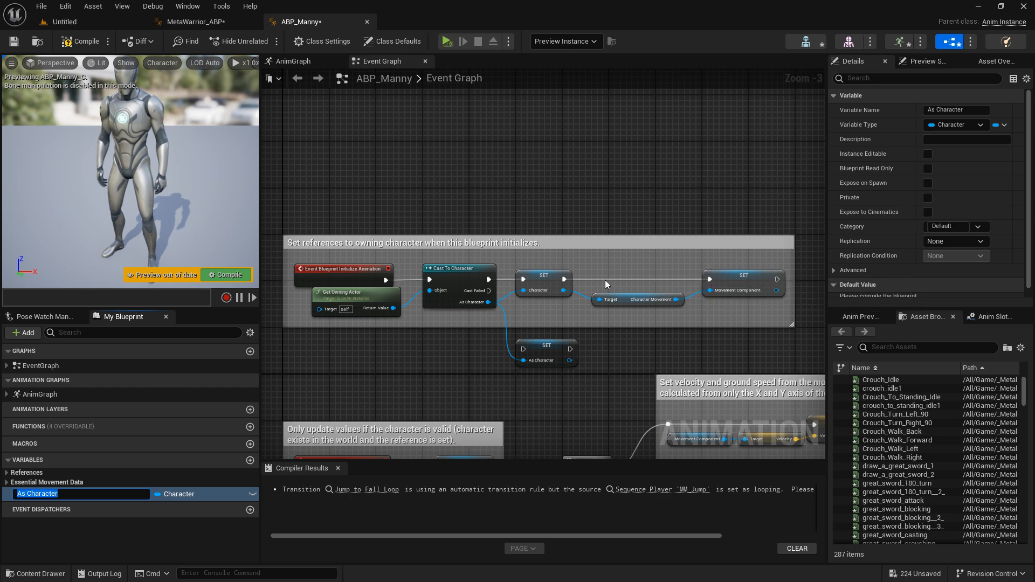
pyautogui.click(540, 342)
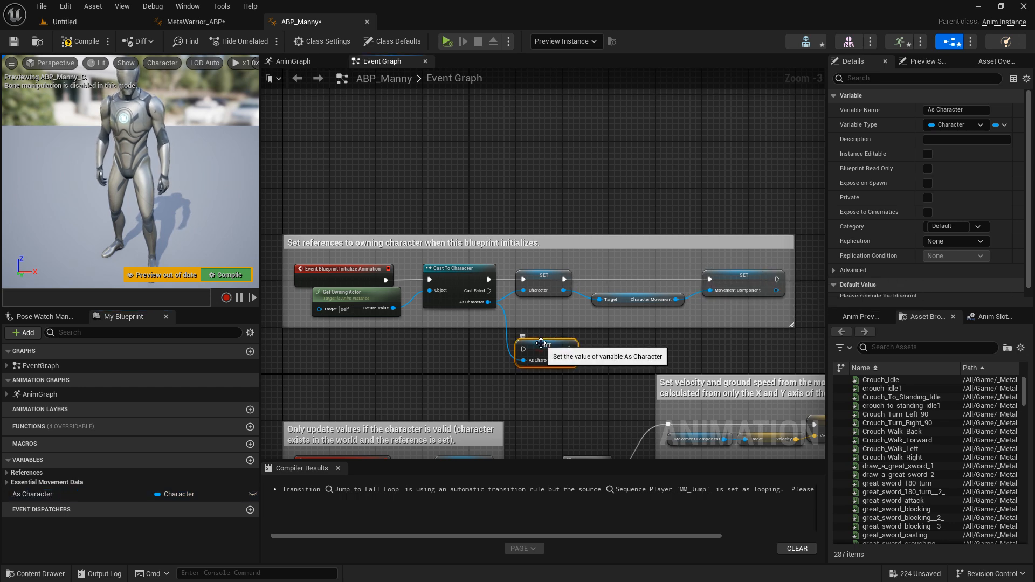
pyautogui.press('Delete')
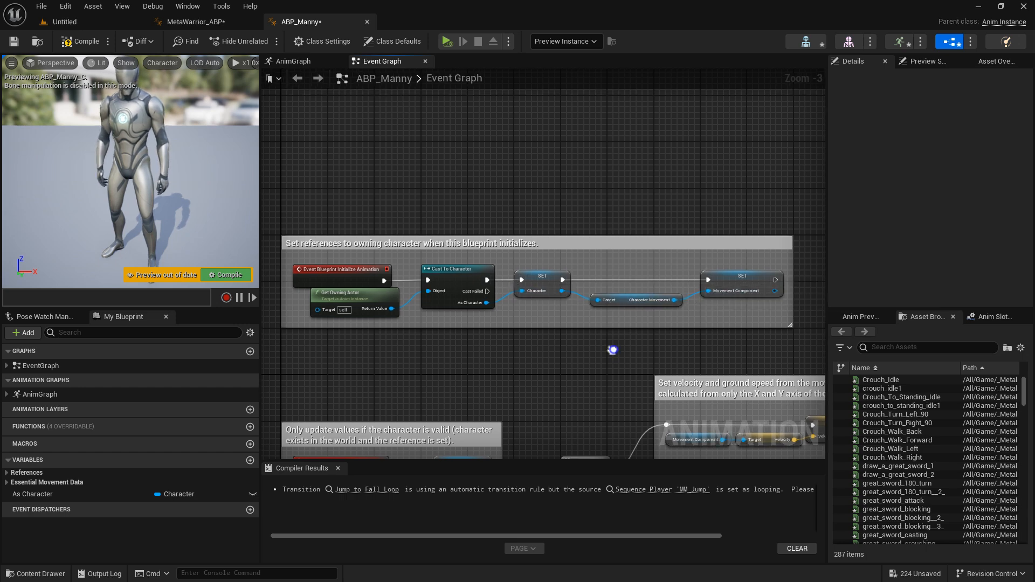
# Add the Is Valid macro node with execution pins below the validated Character getter of the Update Animation event
pyautogui.scroll(-3, 549, 237)
pyautogui.scroll(2, 458, 296)
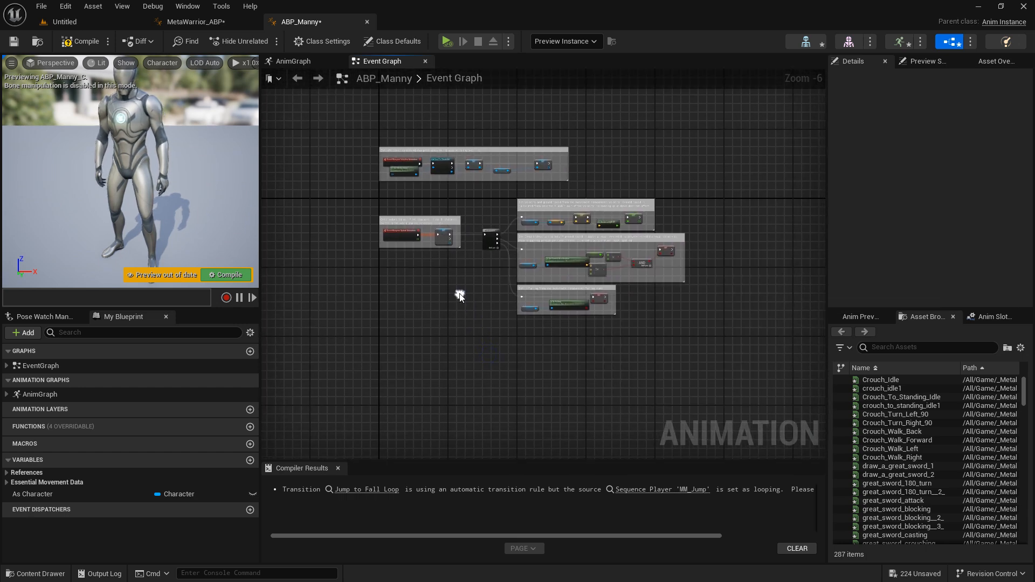
pyautogui.moveTo(425, 266); pyautogui.dragTo(392, 340, button='right')
pyautogui.scroll(2, 394, 286)
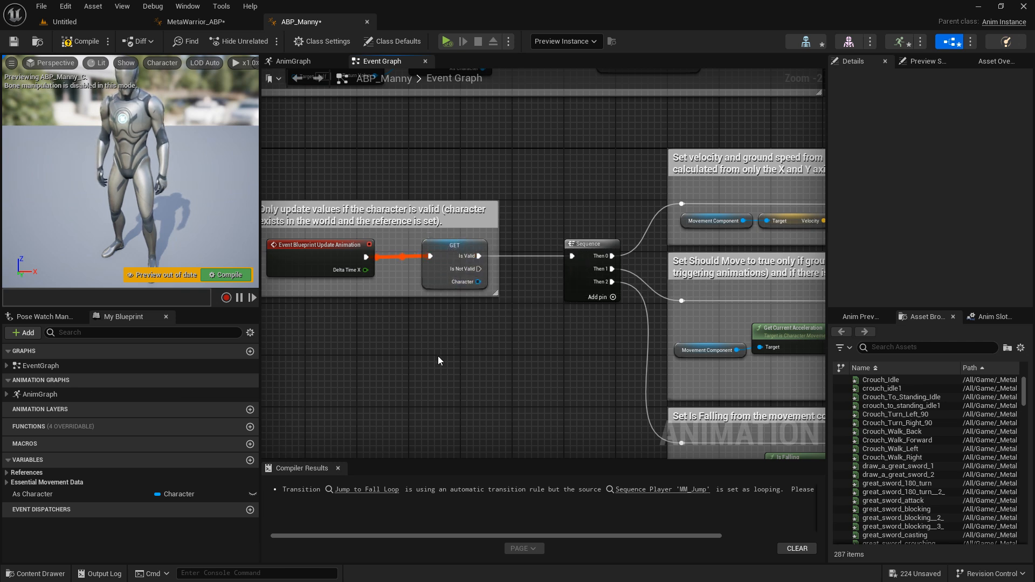
pyautogui.rightClick(438, 342)
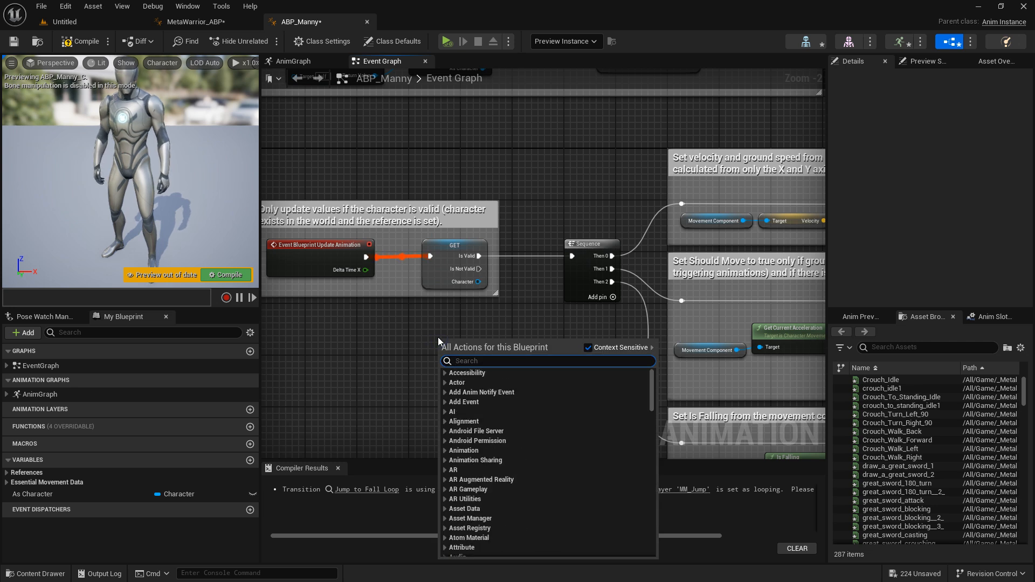
pyautogui.write('is vi')
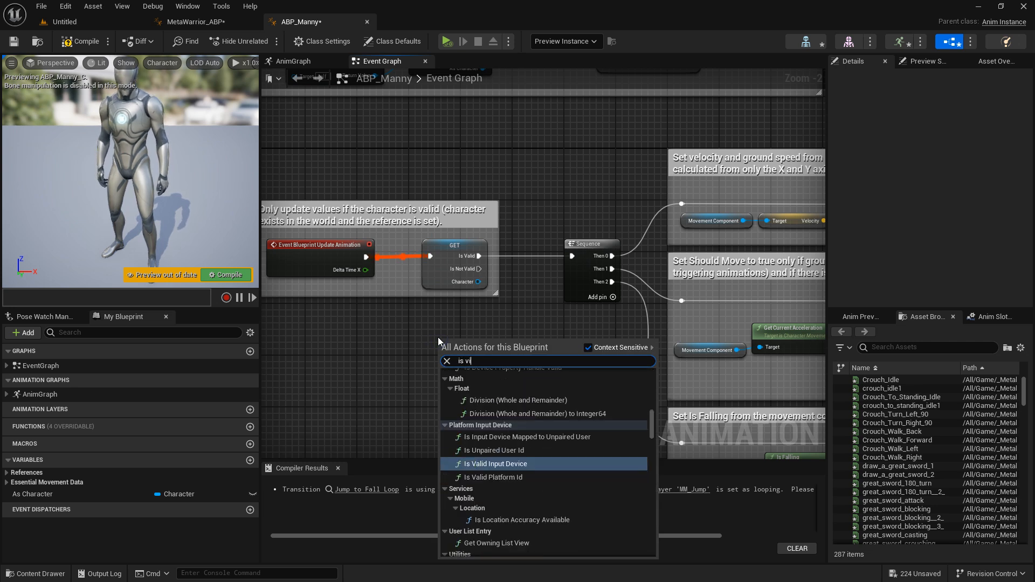
pyautogui.press('BackSpace')
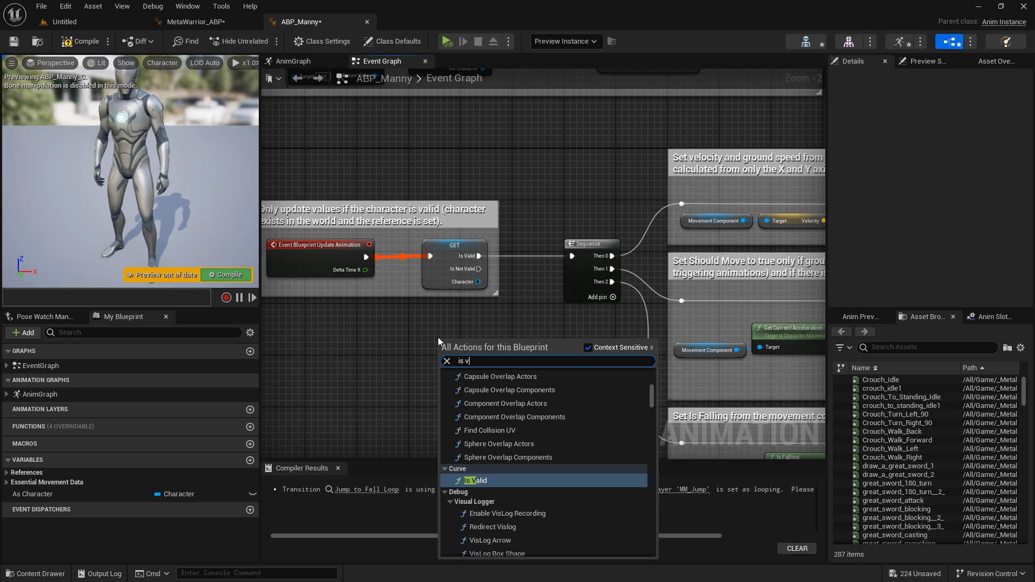
pyautogui.scroll(4, 561, 448)
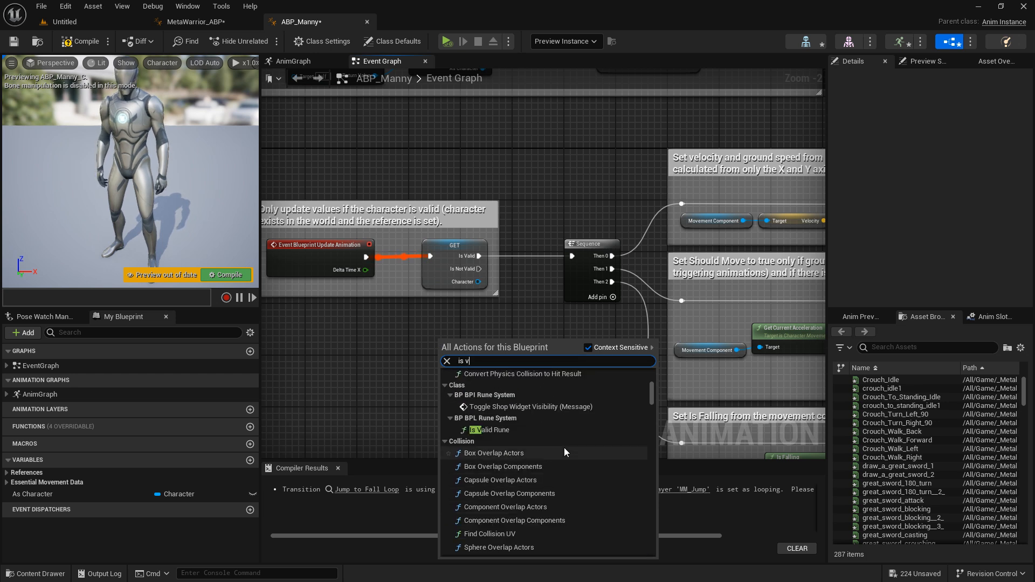
pyautogui.scroll(2, 554, 443)
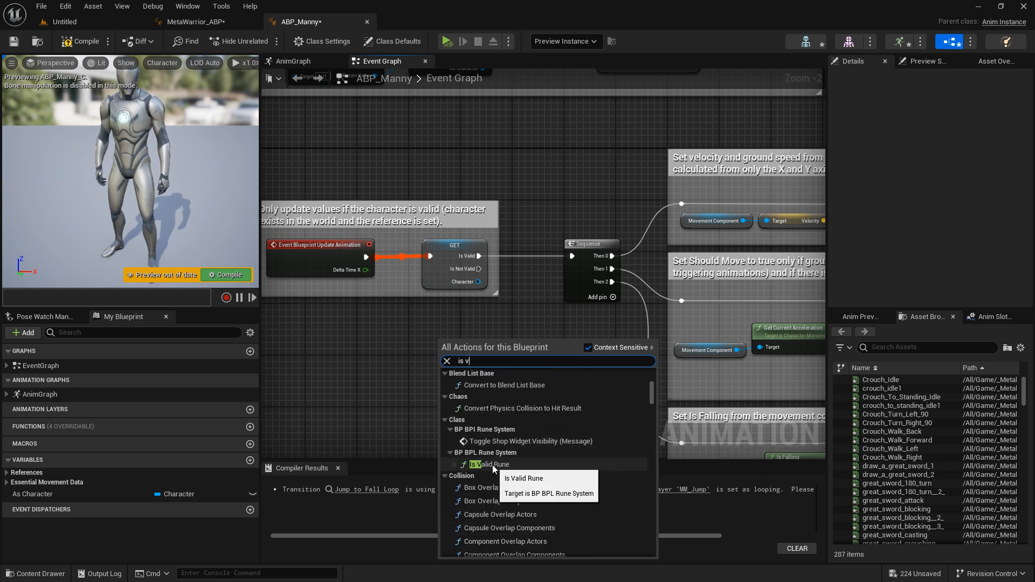
pyautogui.scroll(3, 493, 465)
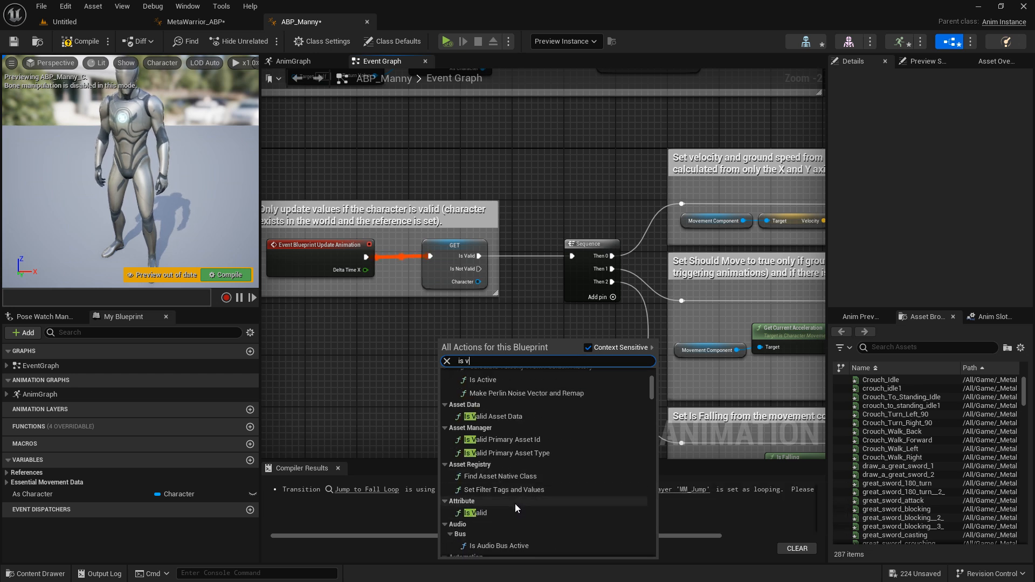
pyautogui.write('alid')
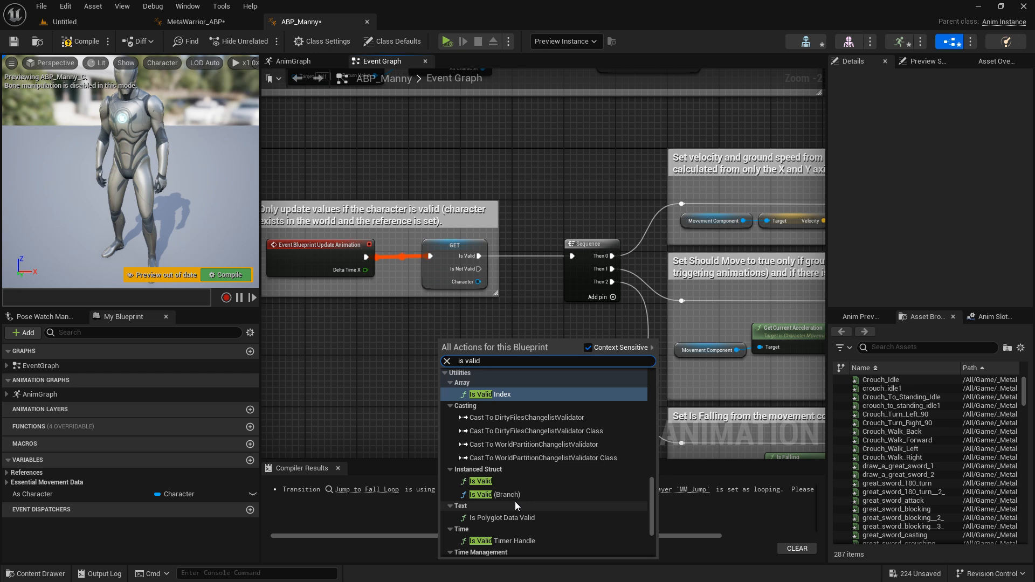
pyautogui.scroll(-4, 515, 501)
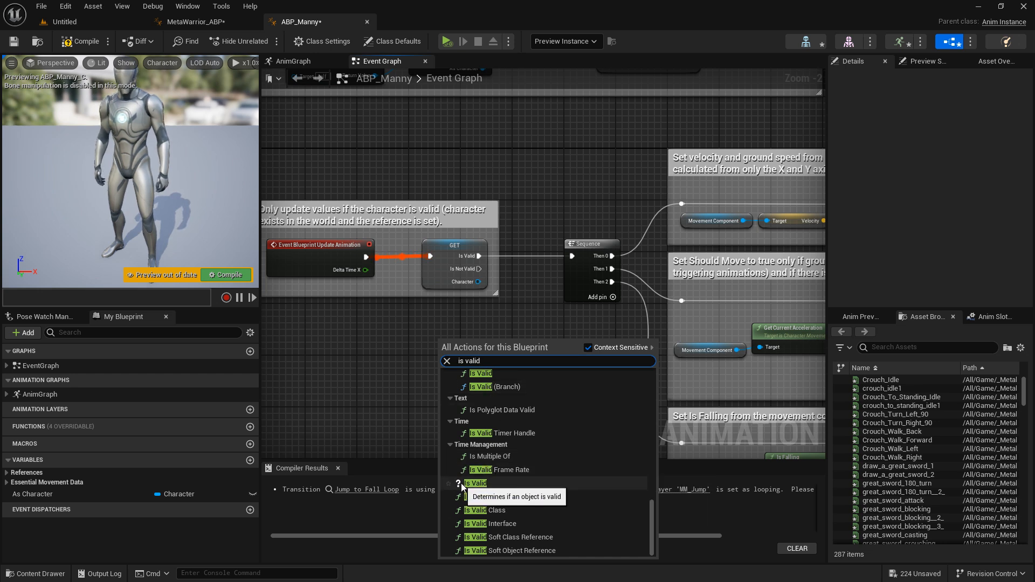
pyautogui.click(472, 484)
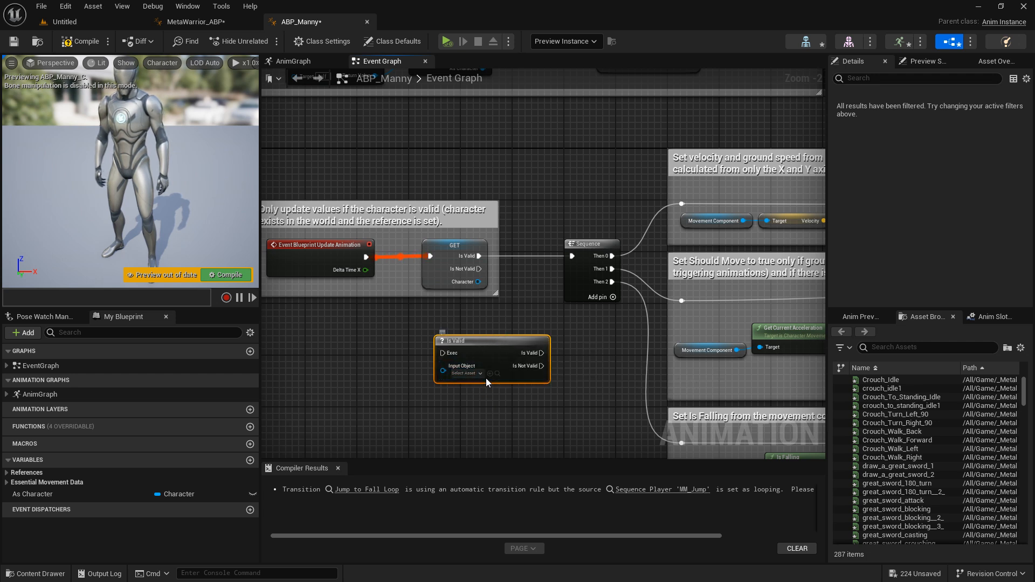
# Delete the As Character variable from the blueprint
pyautogui.moveTo(410, 325); pyautogui.dragTo(430, 351, button='right')
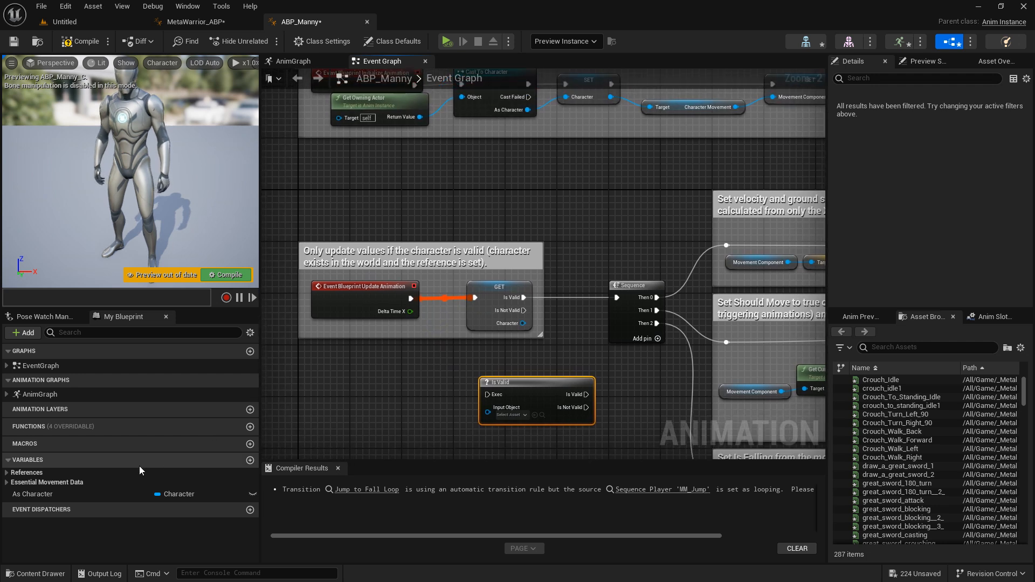
pyautogui.click(53, 500)
pyautogui.rightClick(141, 494)
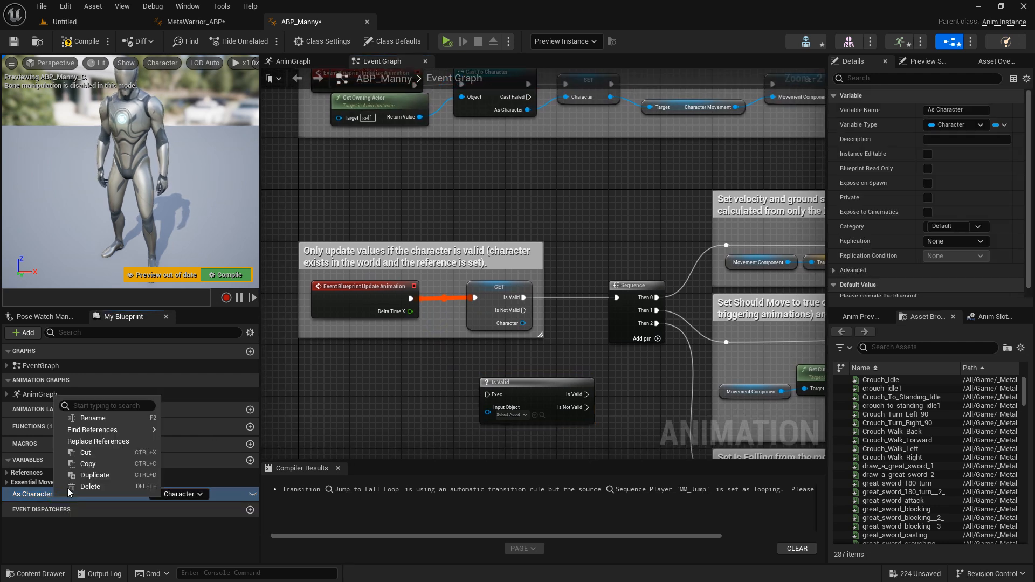
pyautogui.click(145, 487)
# Place a Get node for the Character variable from the References category beside the Is Valid node
pyautogui.click(7, 474)
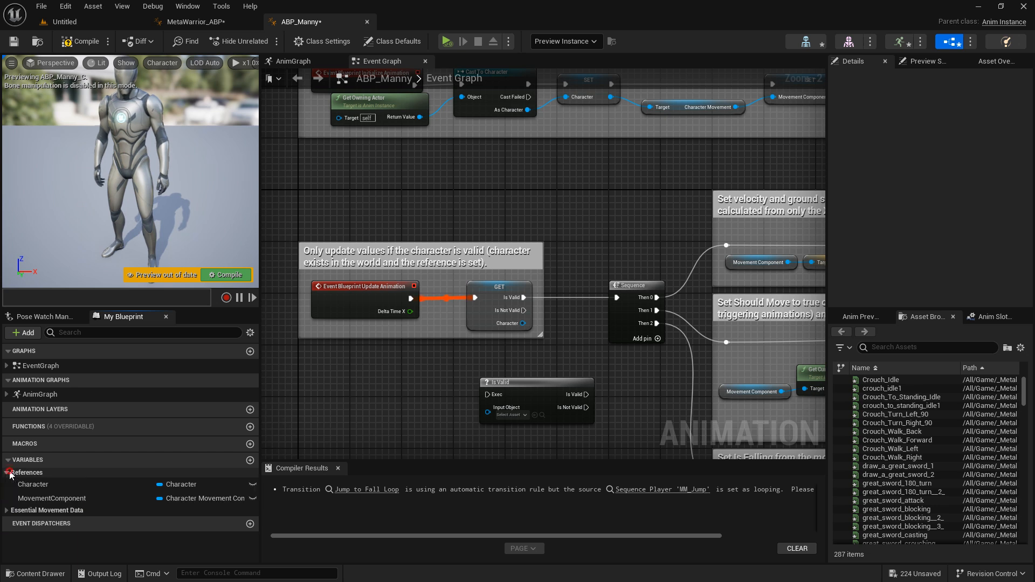
pyautogui.moveTo(53, 484); pyautogui.dragTo(394, 375)
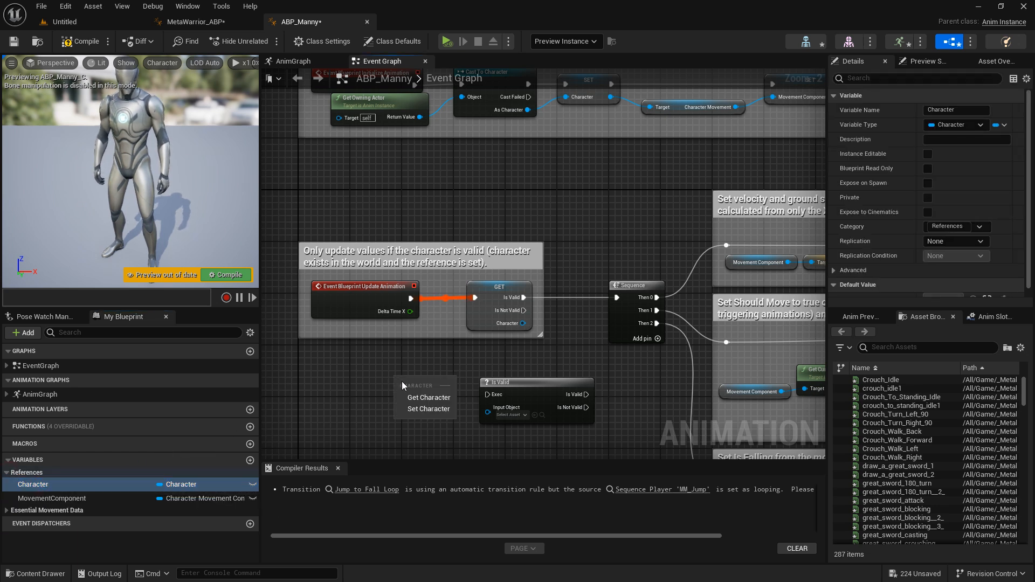
pyautogui.click(419, 400)
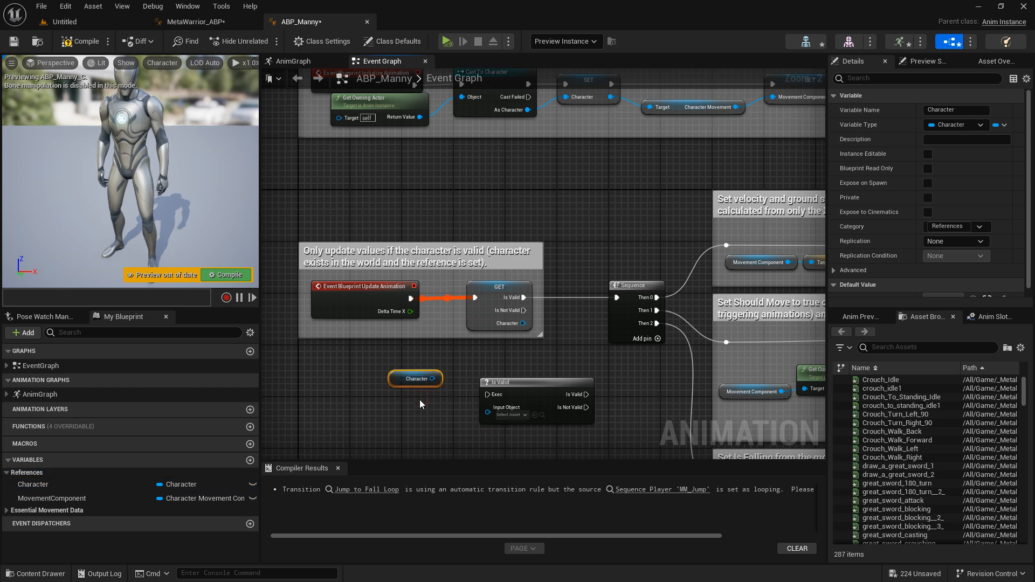
# Convert the newly placed Character getter to a validated Get, and delete it together with the adjacent Is Valid macro node
pyautogui.rightClick(411, 381)
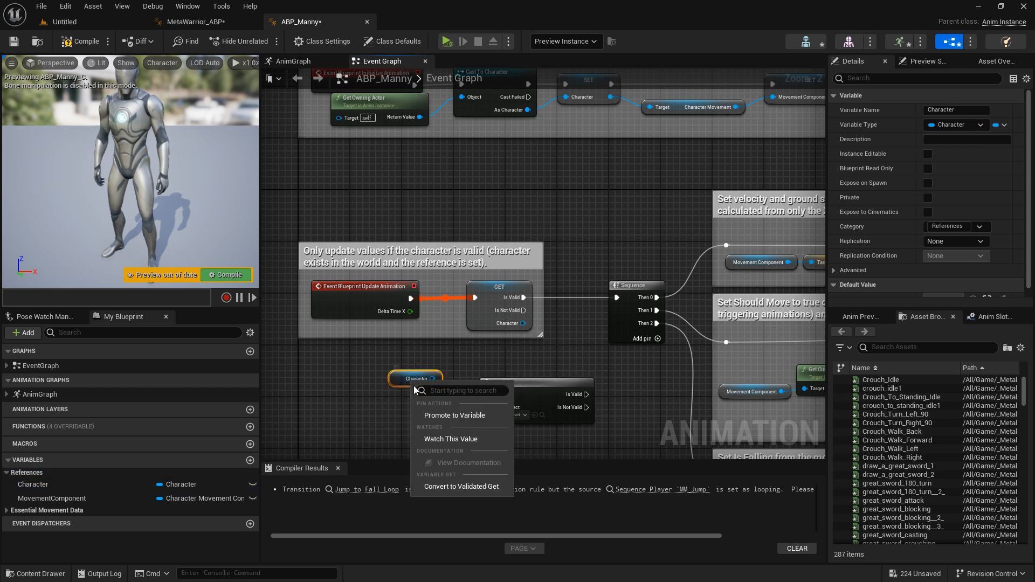
pyautogui.click(468, 490)
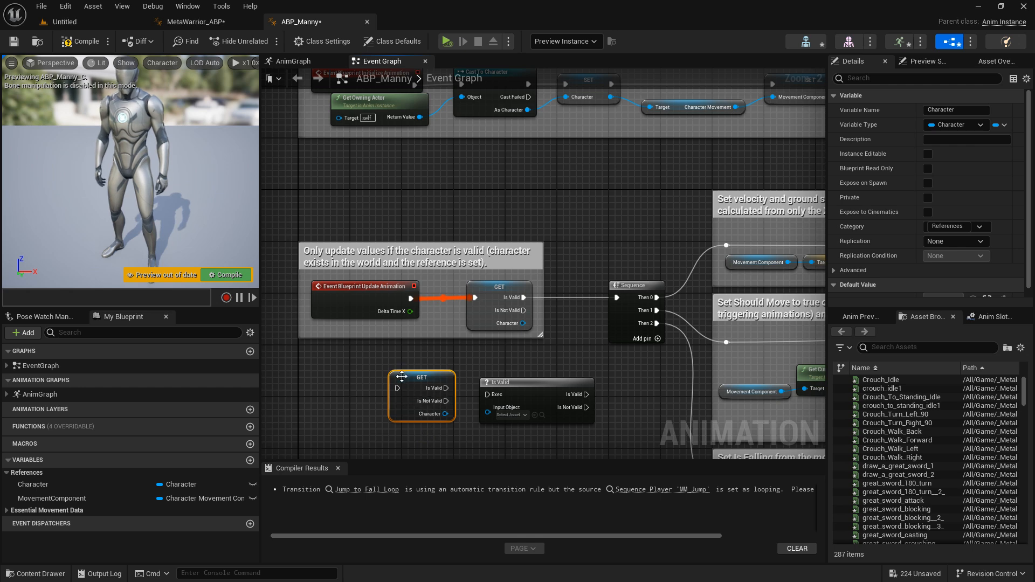
pyautogui.press('Delete')
pyautogui.click(539, 387)
pyautogui.press('Delete')
# Examine the Sequence node's three branches that set Velocity and Ground Speed, Should Move, and Is Falling
pyautogui.moveTo(619, 383); pyautogui.dragTo(299, 398, button='right')
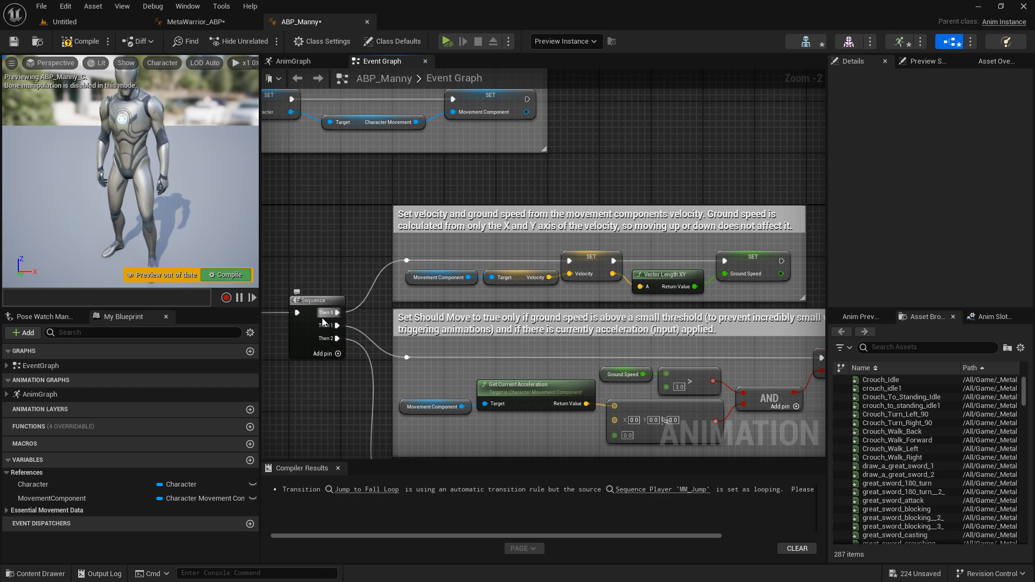
pyautogui.moveTo(400, 247); pyautogui.dragTo(306, 248, button='right')
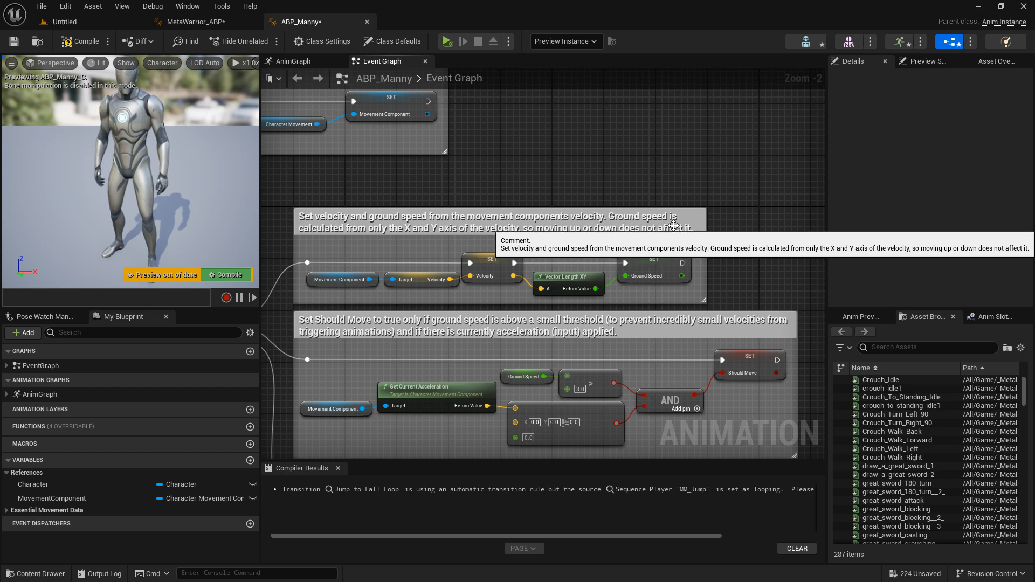
pyautogui.click(81, 22)
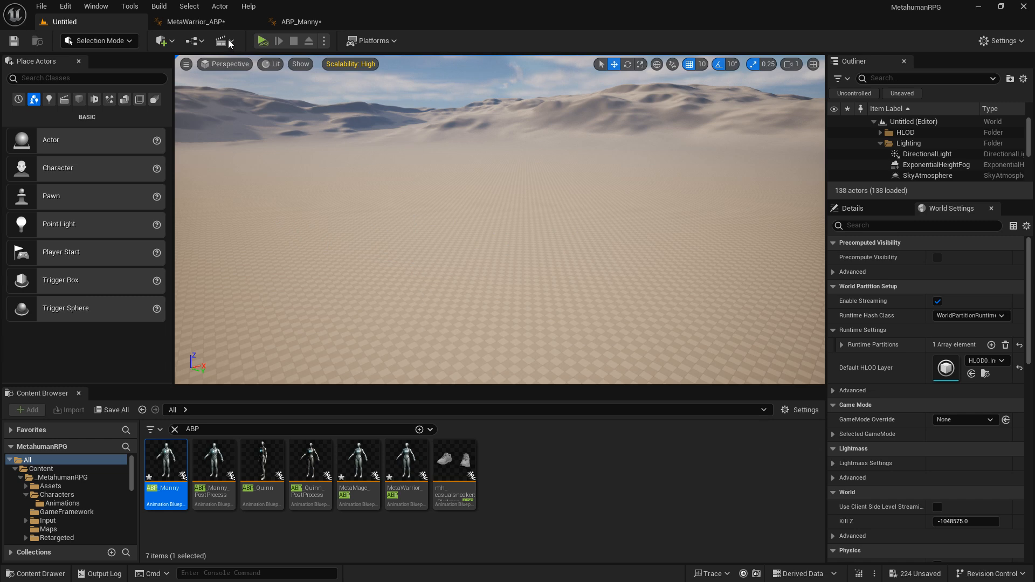
pyautogui.click(301, 23)
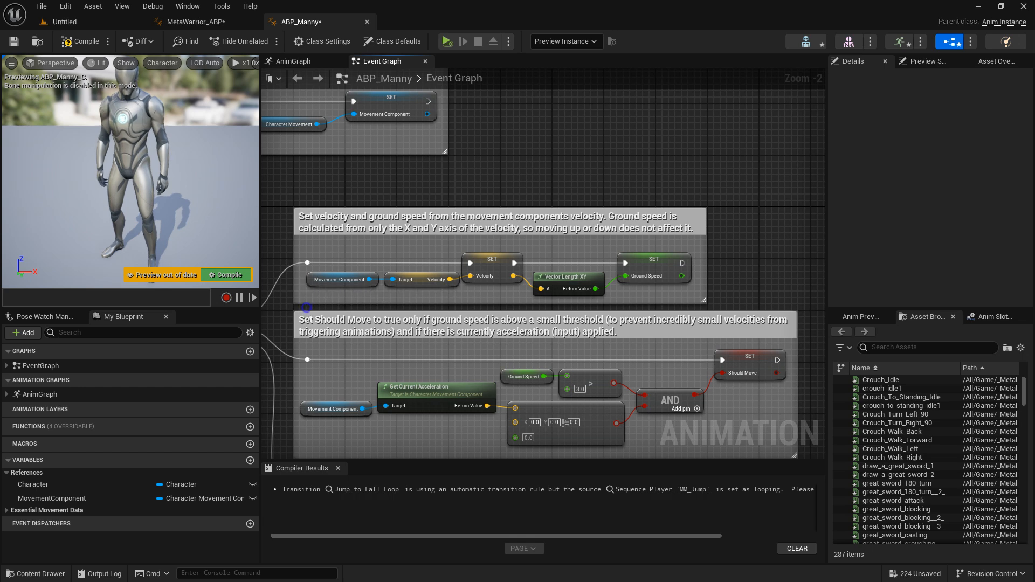
pyautogui.moveTo(307, 307); pyautogui.dragTo(315, 347, button='right')
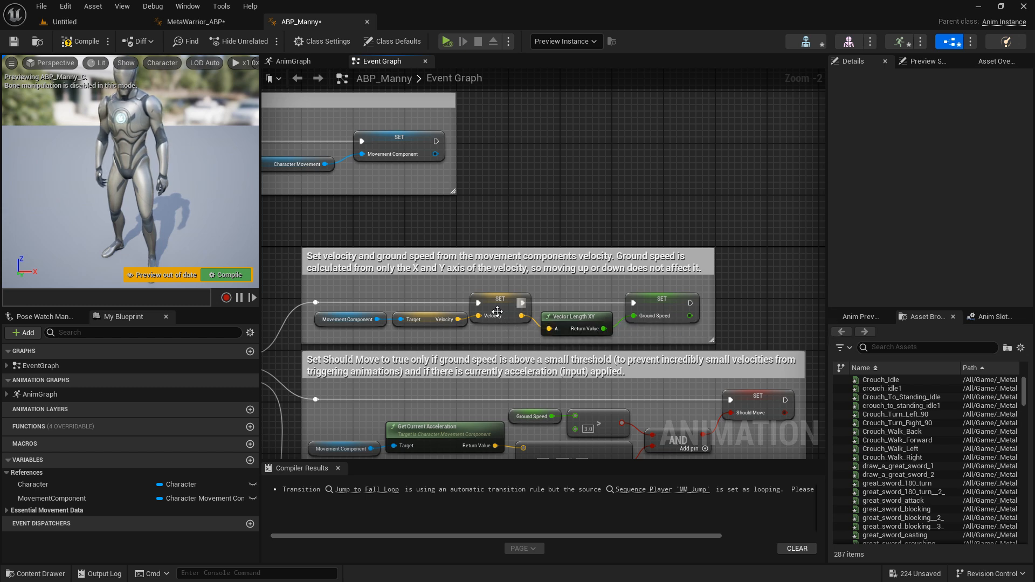
pyautogui.moveTo(469, 372); pyautogui.dragTo(446, 199, button='right')
pyautogui.moveTo(398, 234); pyautogui.dragTo(546, 253, button='right')
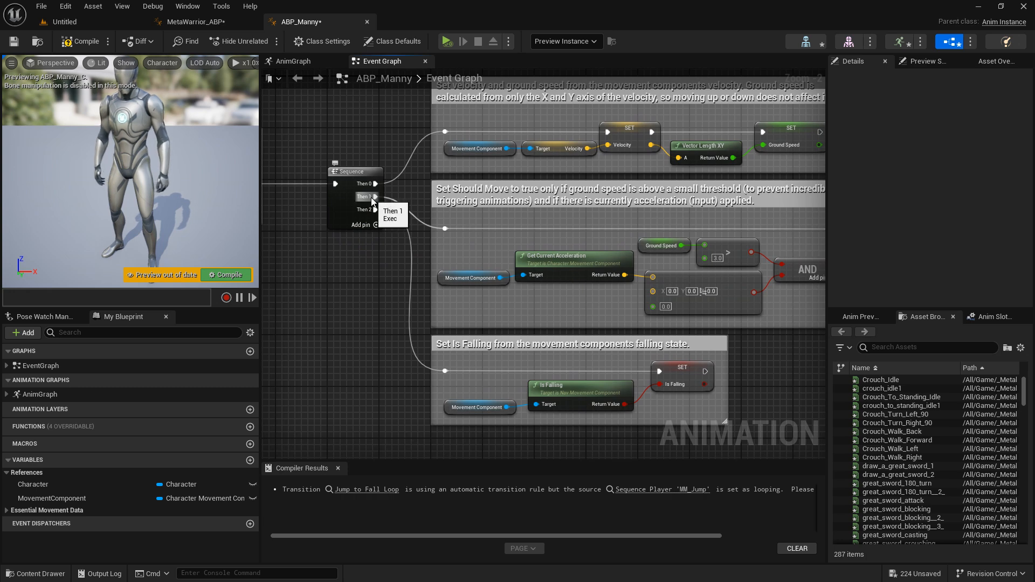
pyautogui.moveTo(526, 222); pyautogui.dragTo(370, 233, button='right')
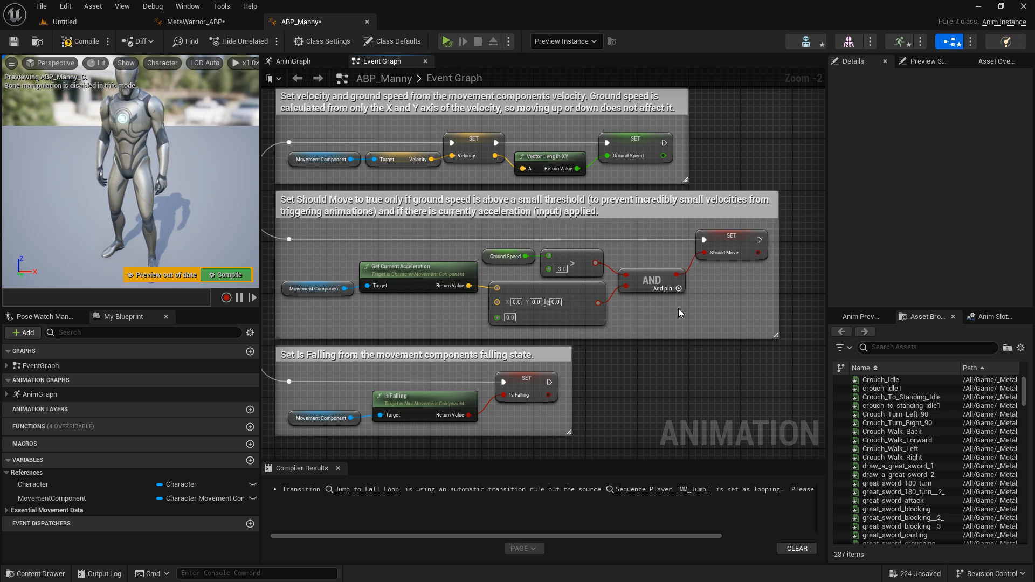
pyautogui.moveTo(670, 309)
pyautogui.mouseDown(button='right')
pyautogui.moveTo(717, 318)
pyautogui.moveTo(685, 312)
pyautogui.mouseUp(button='right')
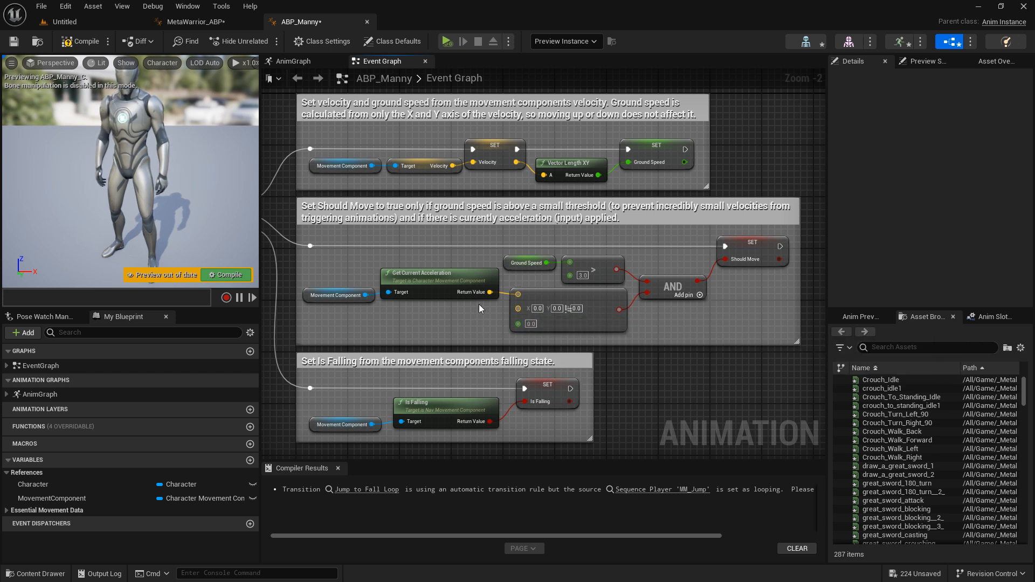
# Search for the != operator among the actions available for Get Current Acceleration's Return Value, and dismiss the list
pyautogui.moveTo(492, 293); pyautogui.dragTo(627, 358)
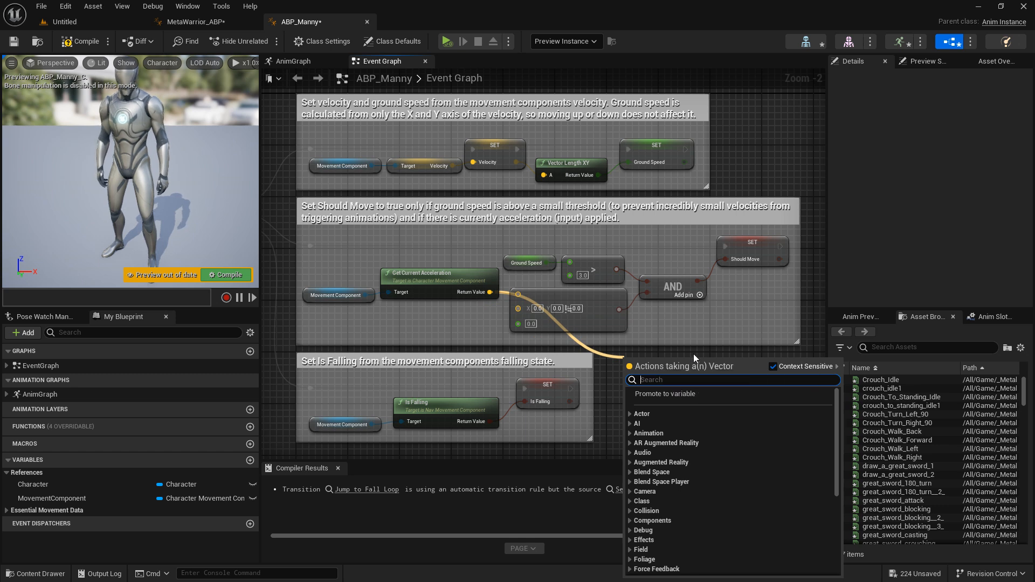
pyautogui.write('!')
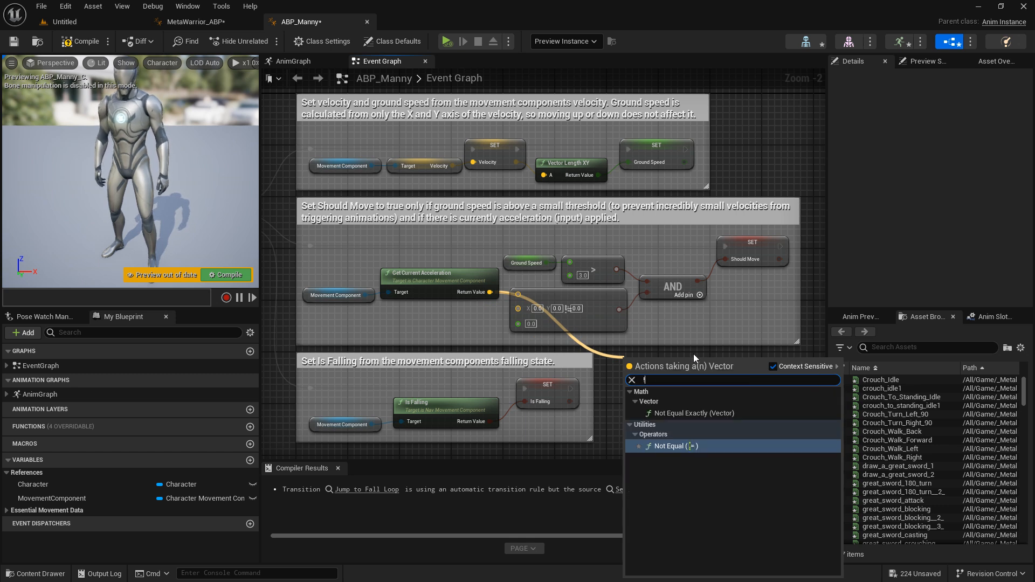
pyautogui.write('=')
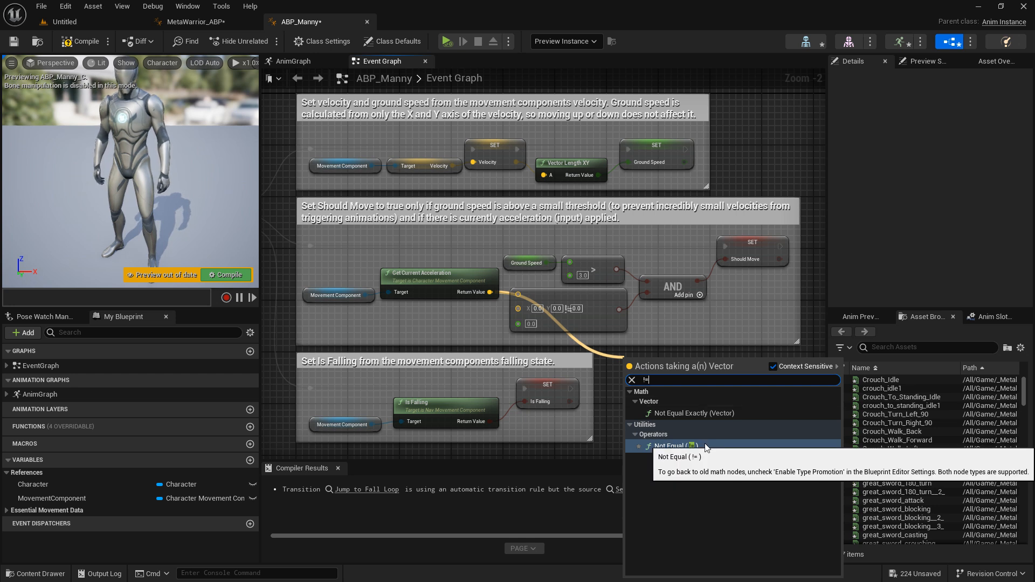
pyautogui.click(642, 344)
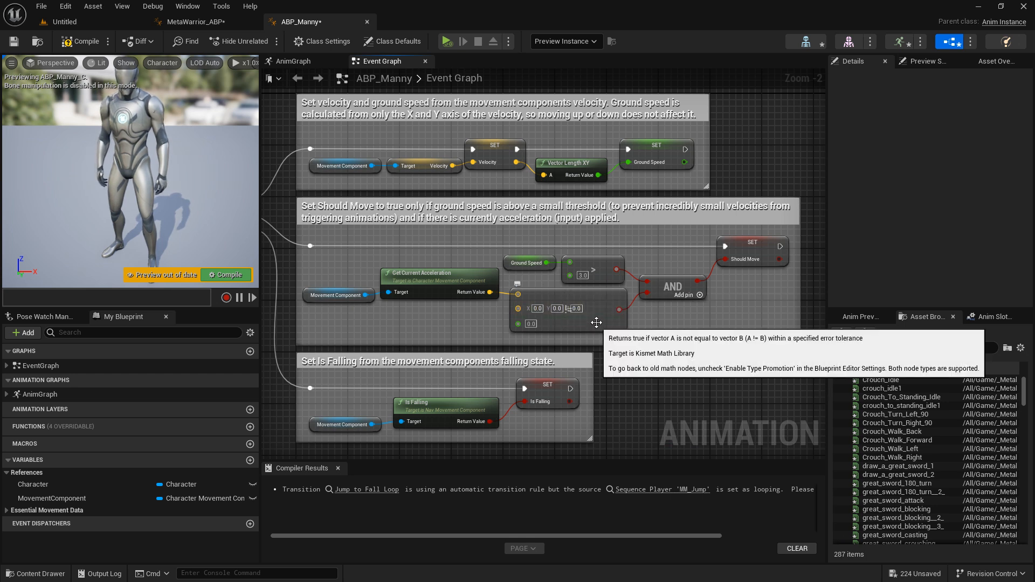
pyautogui.moveTo(619, 309); pyautogui.dragTo(648, 296)
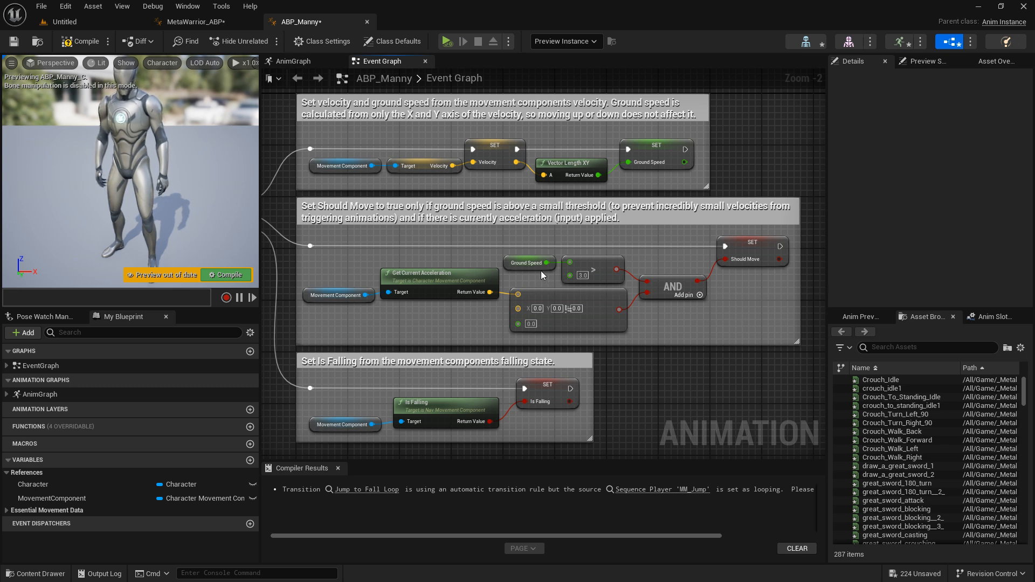
# Compile the ABP_Manny animation blueprint and open its AnimGraph
pyautogui.moveTo(636, 353); pyautogui.dragTo(759, 245, button='right')
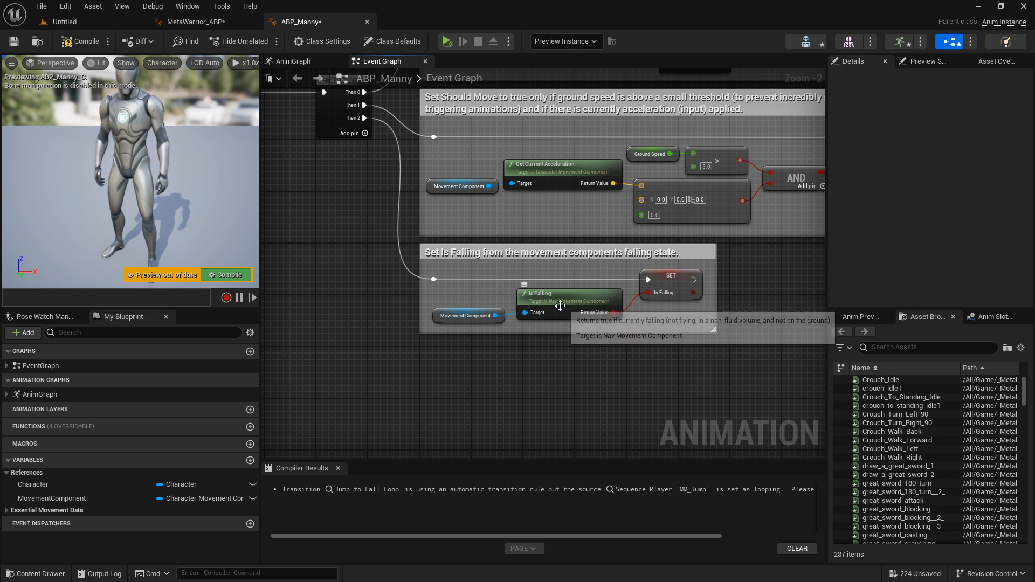
pyautogui.click(89, 43)
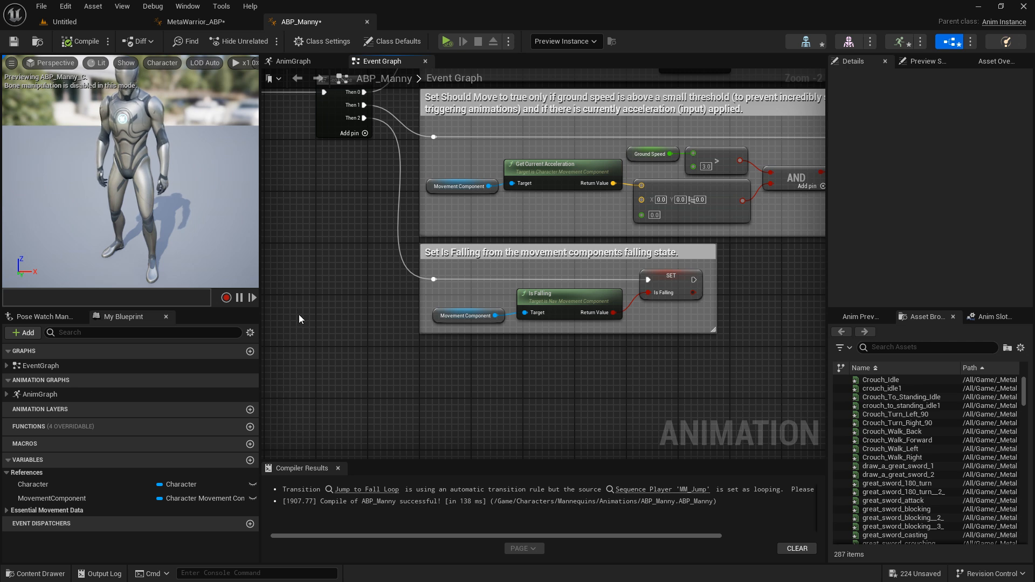
pyautogui.click(50, 396)
pyautogui.doubleClick(50, 396)
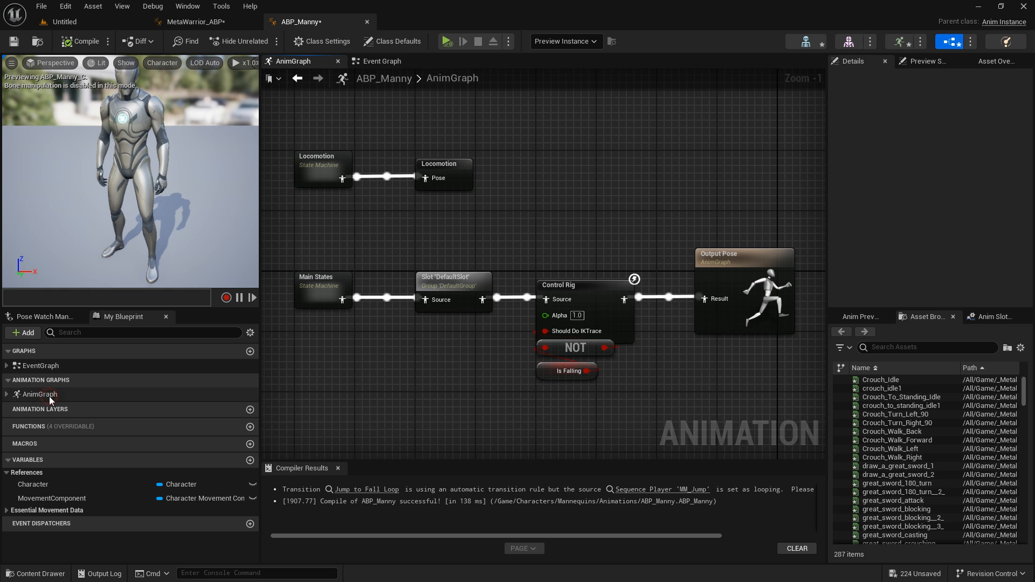
pyautogui.scroll(-2, 380, 361)
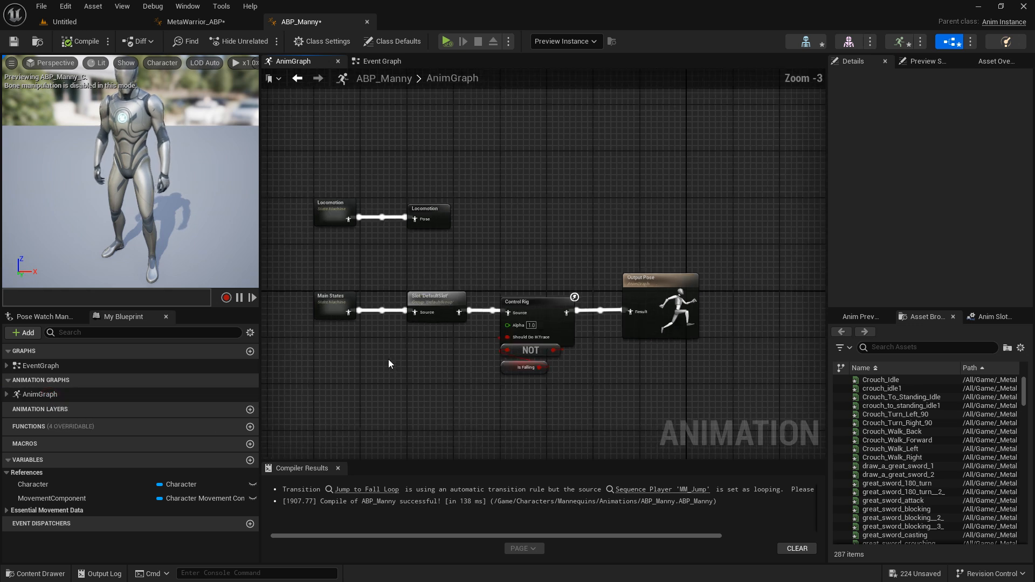
pyautogui.moveTo(389, 359); pyautogui.dragTo(465, 345, button='right')
# Examine the Idle and Walk / Run states inside the Locomotion state machine
pyautogui.moveTo(407, 206)
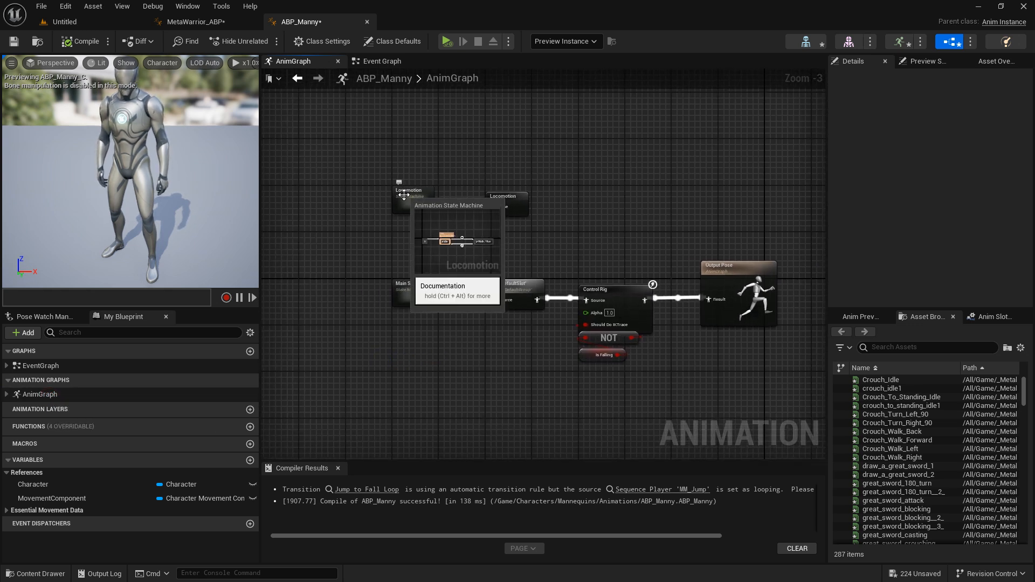
pyautogui.doubleClick(408, 208)
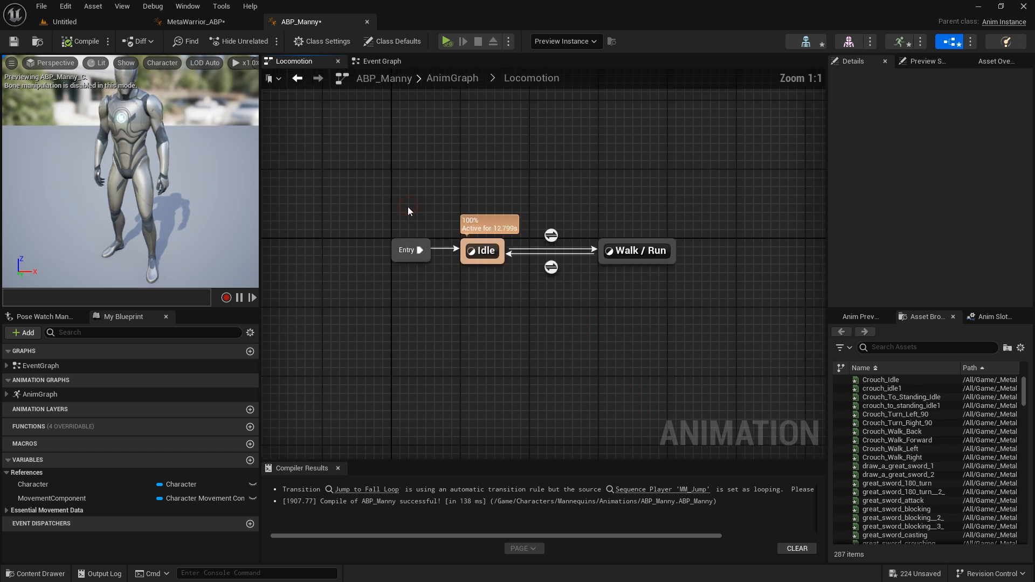
pyautogui.moveTo(497, 265)
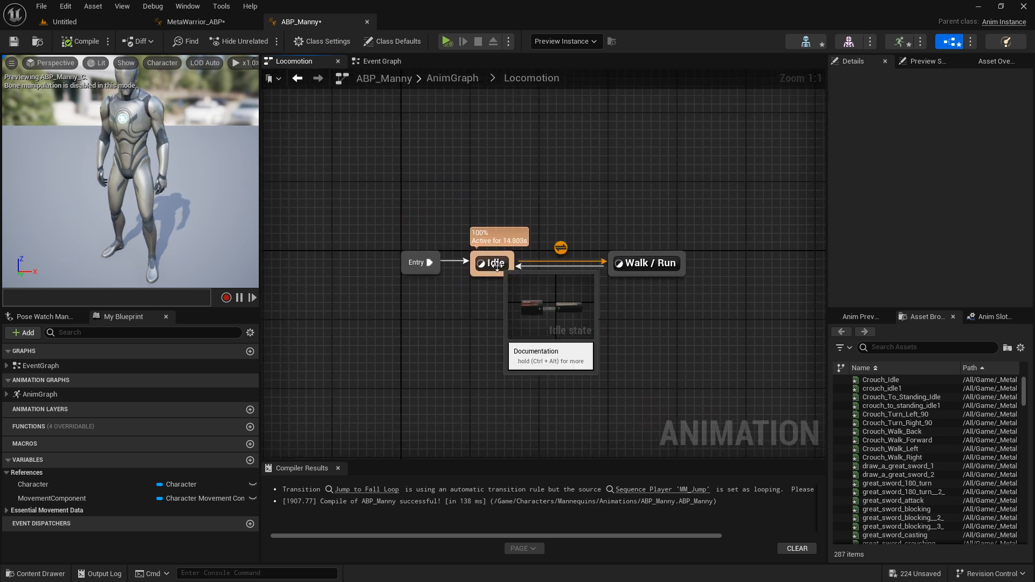
pyautogui.doubleClick(496, 264)
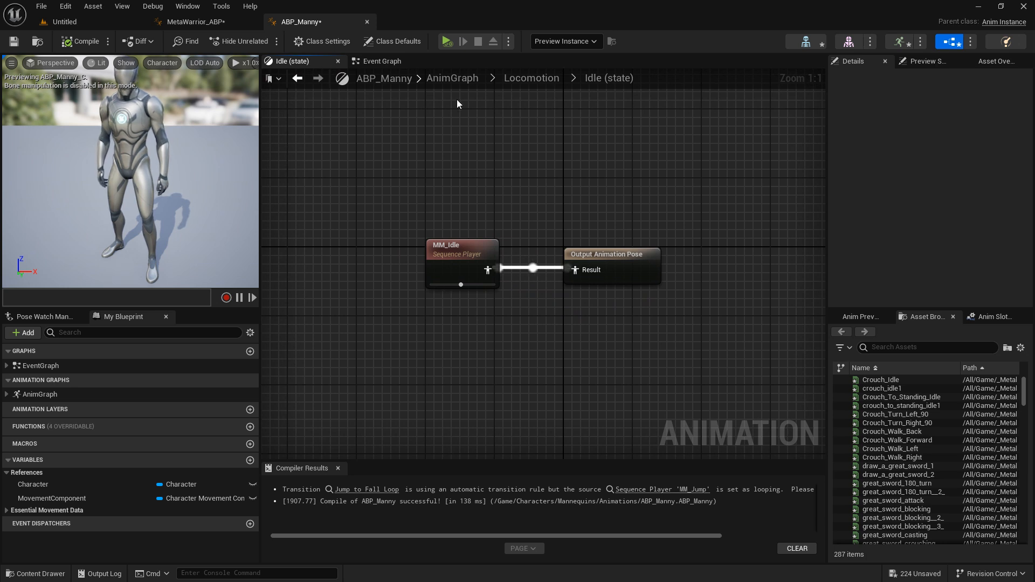
pyautogui.click(519, 79)
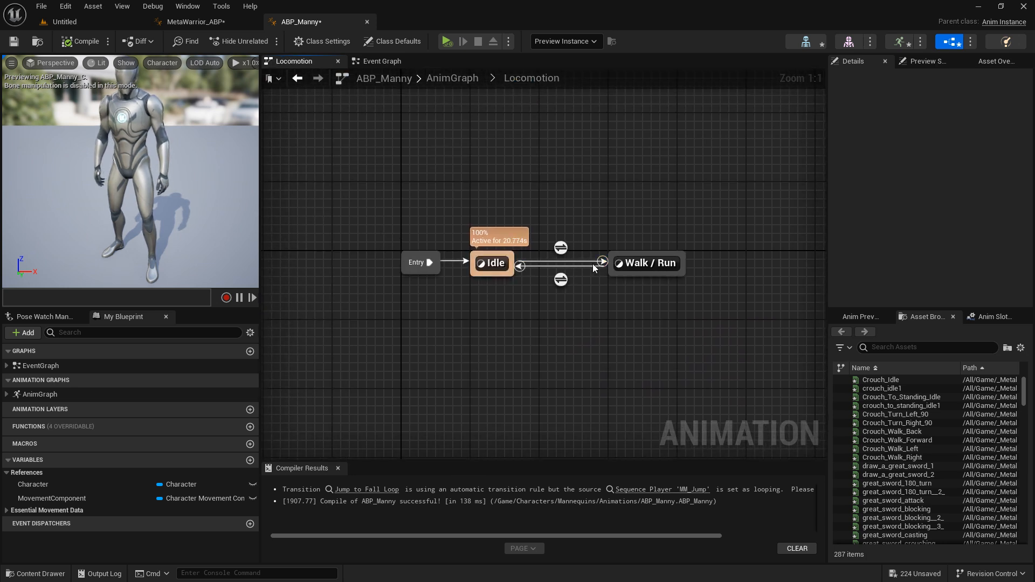
pyautogui.doubleClick(647, 263)
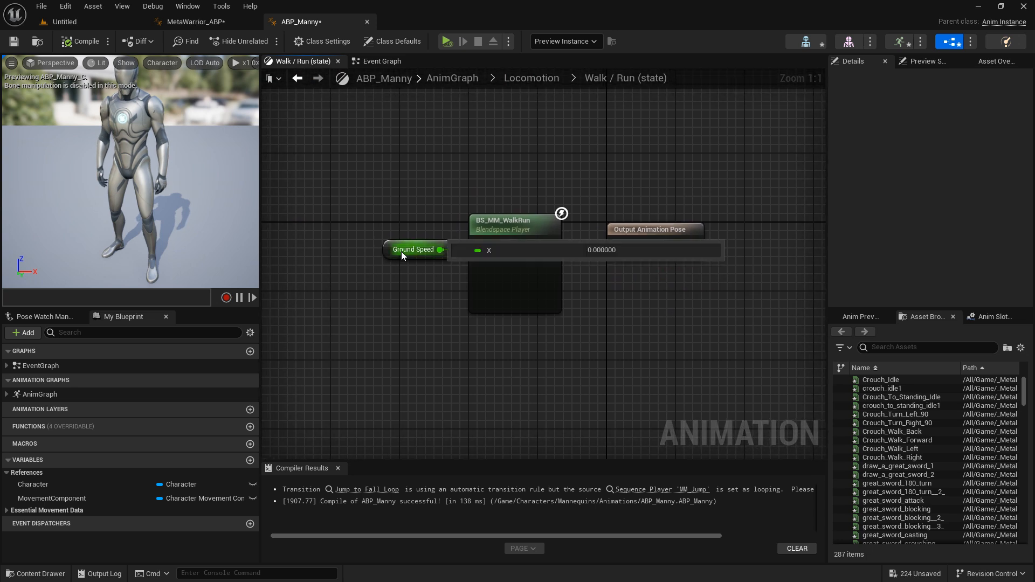
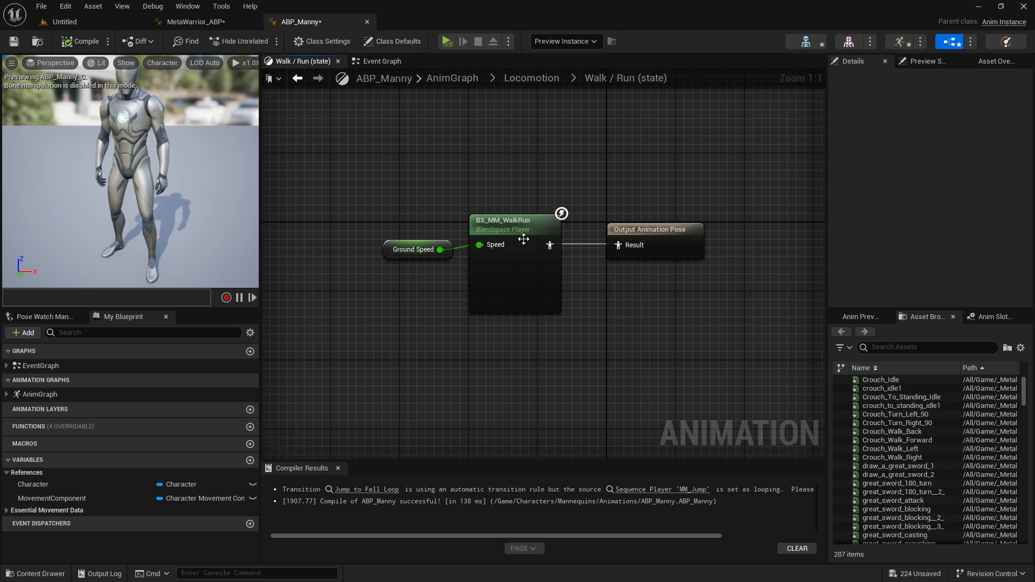
pyautogui.click(522, 84)
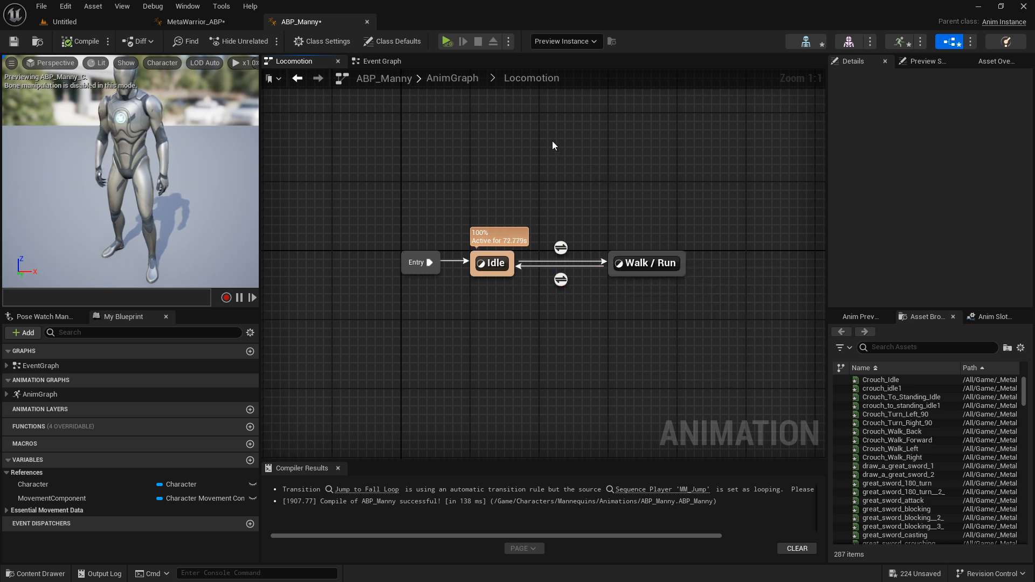
# Return to the AnimGraph and inspect the Locomotion cached pose node's settings
pyautogui.click(474, 80)
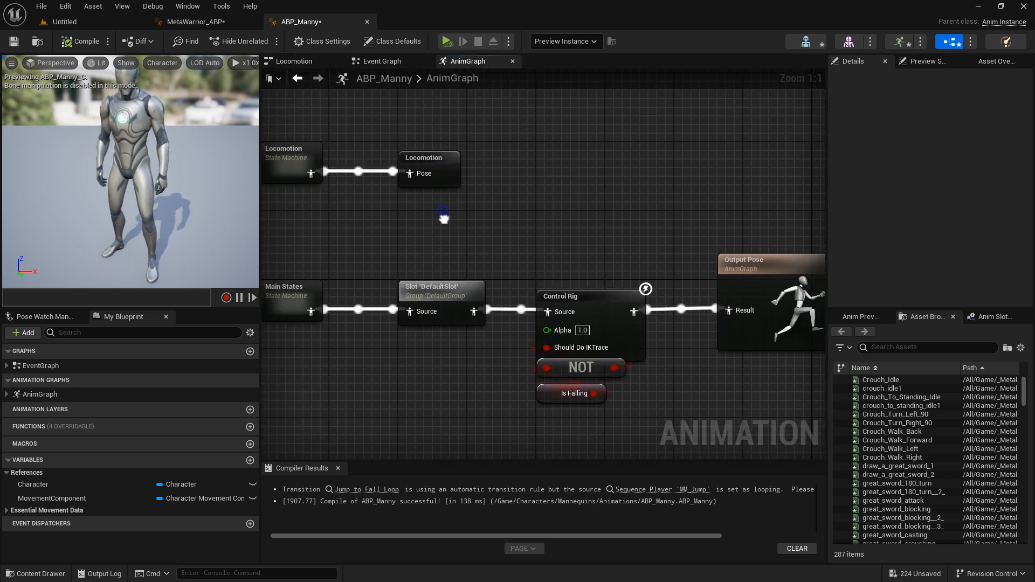
pyautogui.moveTo(509, 218)
pyautogui.mouseDown()
pyautogui.moveTo(502, 212)
pyautogui.moveTo(514, 216)
pyautogui.mouseUp()
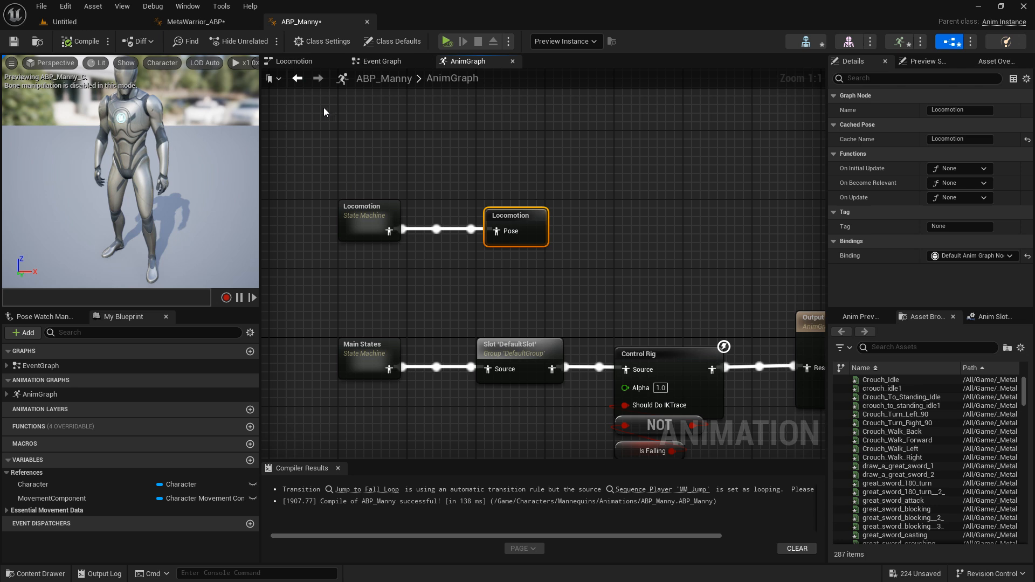
pyautogui.moveTo(449, 300); pyautogui.dragTo(400, 199, button='right')
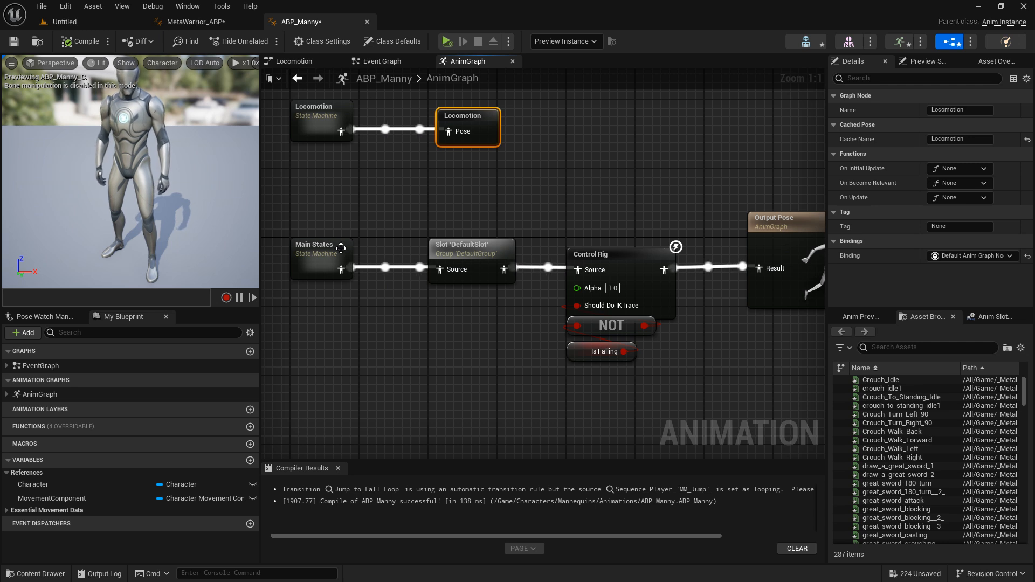
# Open the Main States state machine and examine the contents of its Locomotion state
pyautogui.scroll(-4, 474, 206)
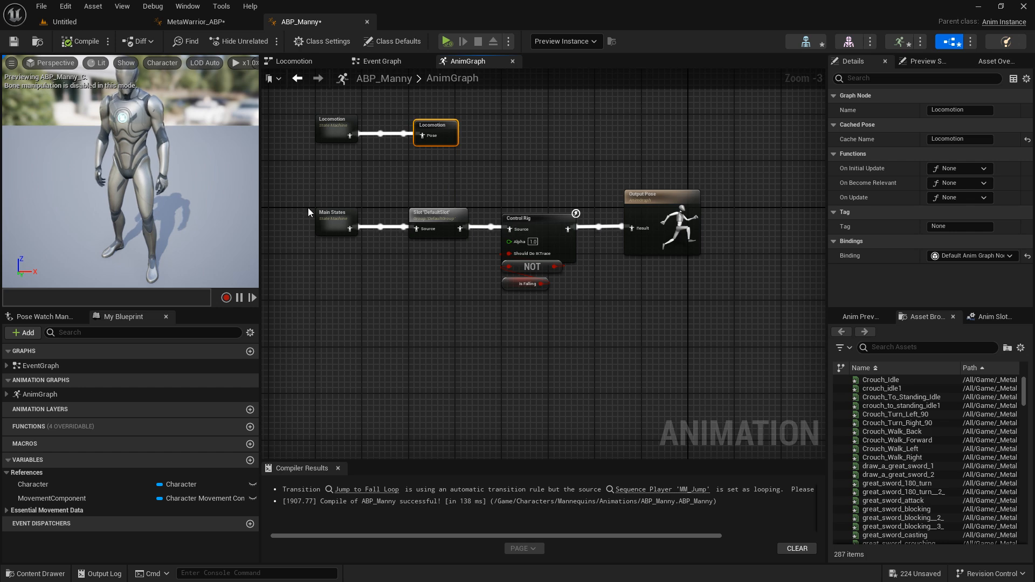
pyautogui.doubleClick(330, 216)
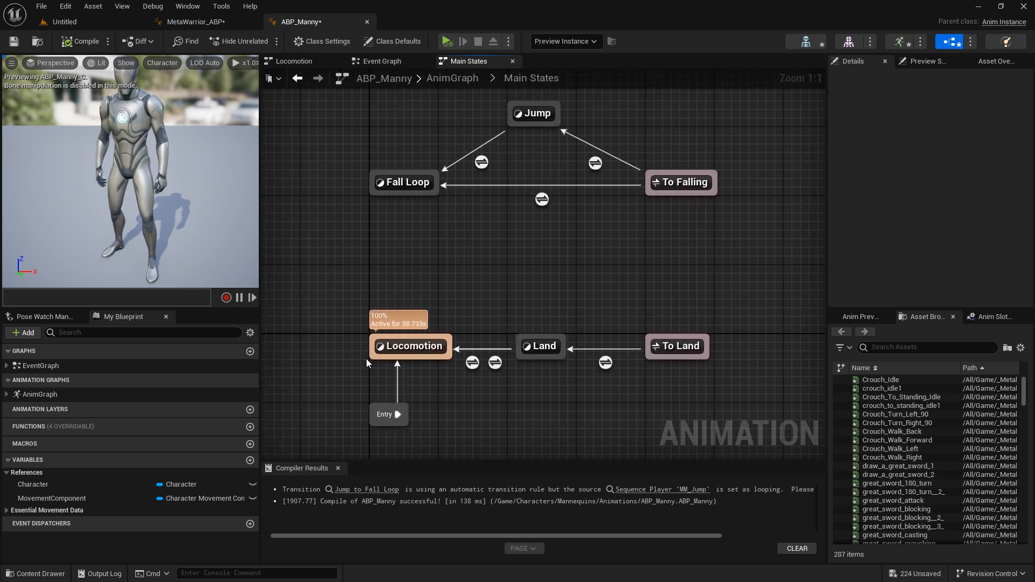
pyautogui.scroll(-1, 345, 324)
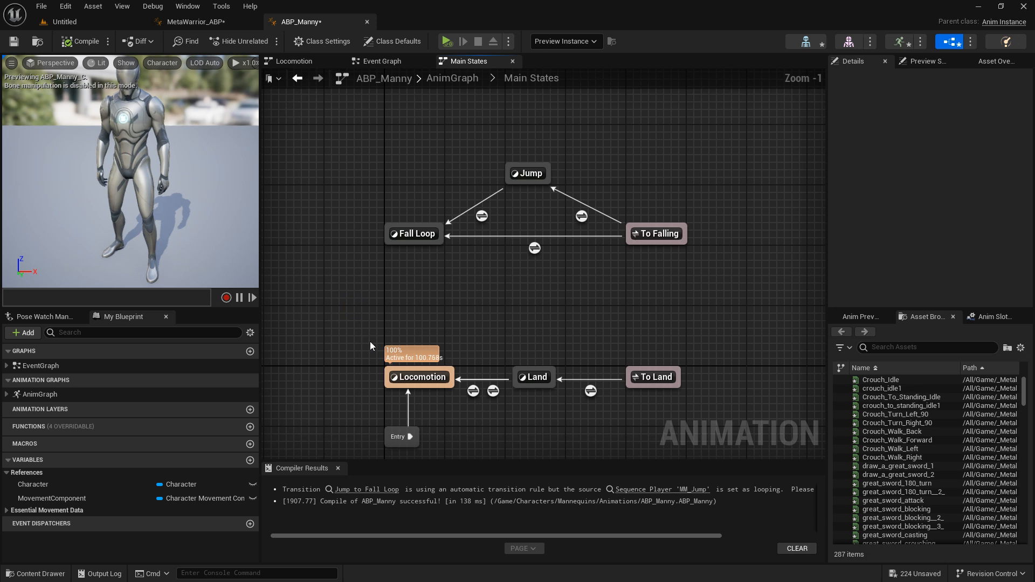
pyautogui.doubleClick(425, 378)
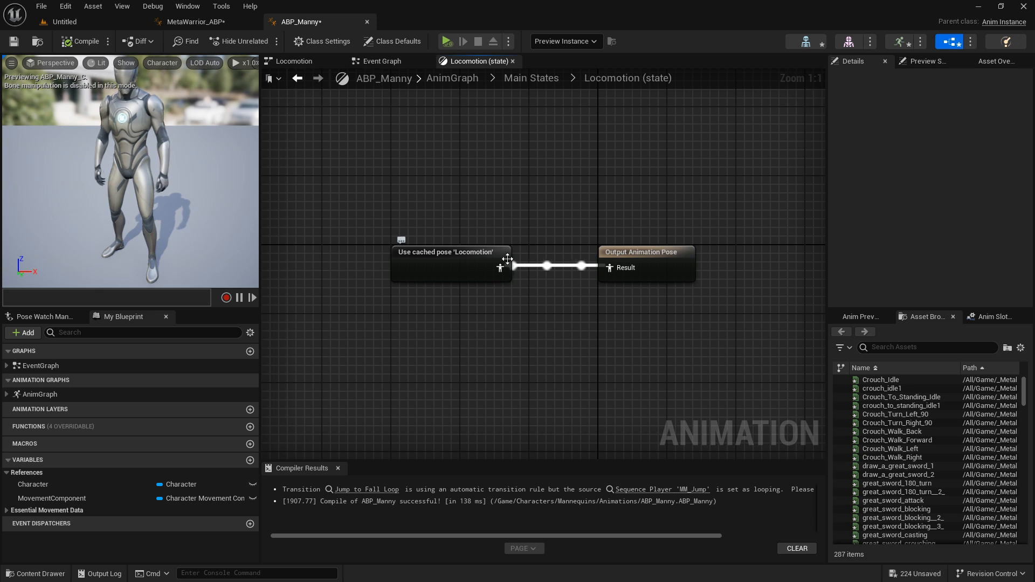
pyautogui.click(531, 78)
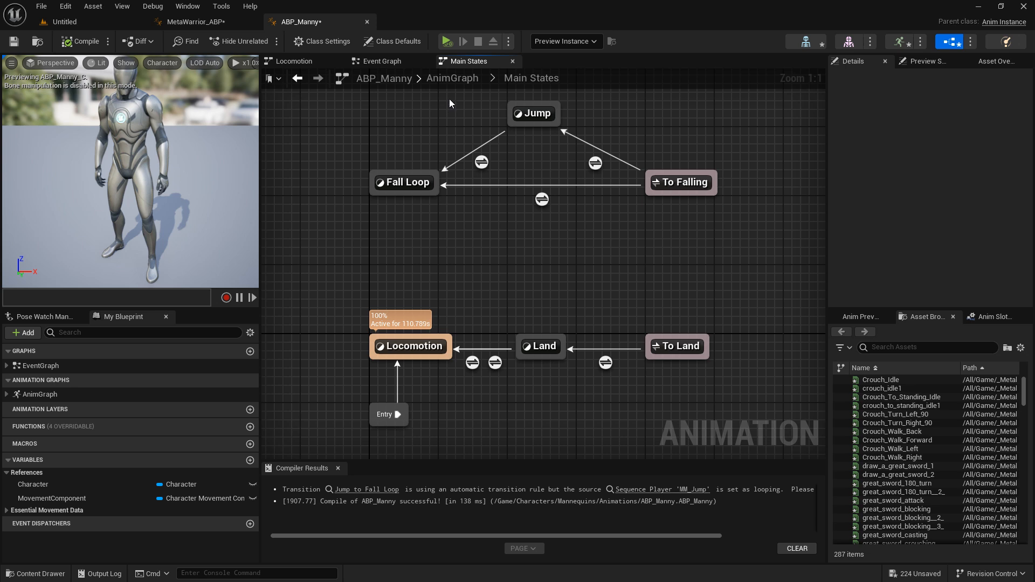
# Review the Locomotion cached pose in the AnimGraph, then recheck where the Main States Locomotion state uses it
pyautogui.click(452, 79)
pyautogui.moveTo(342, 191); pyautogui.dragTo(458, 199, button='right')
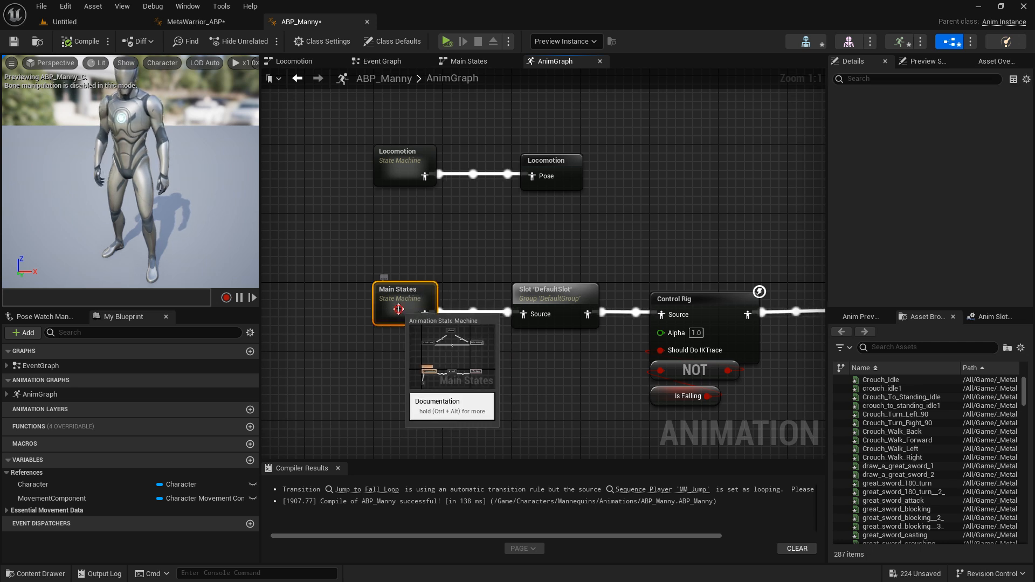
pyautogui.doubleClick(399, 307)
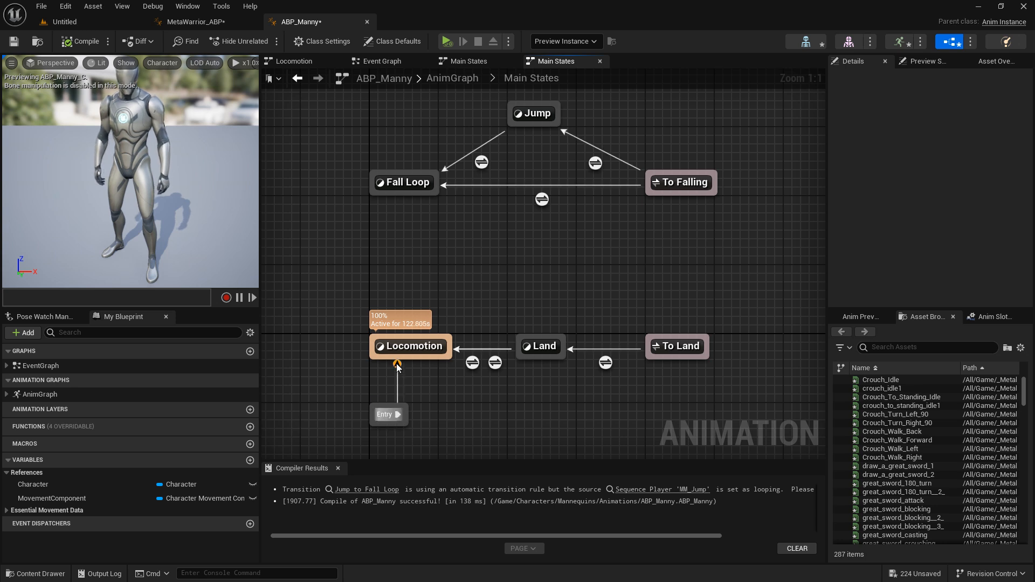
pyautogui.doubleClick(398, 345)
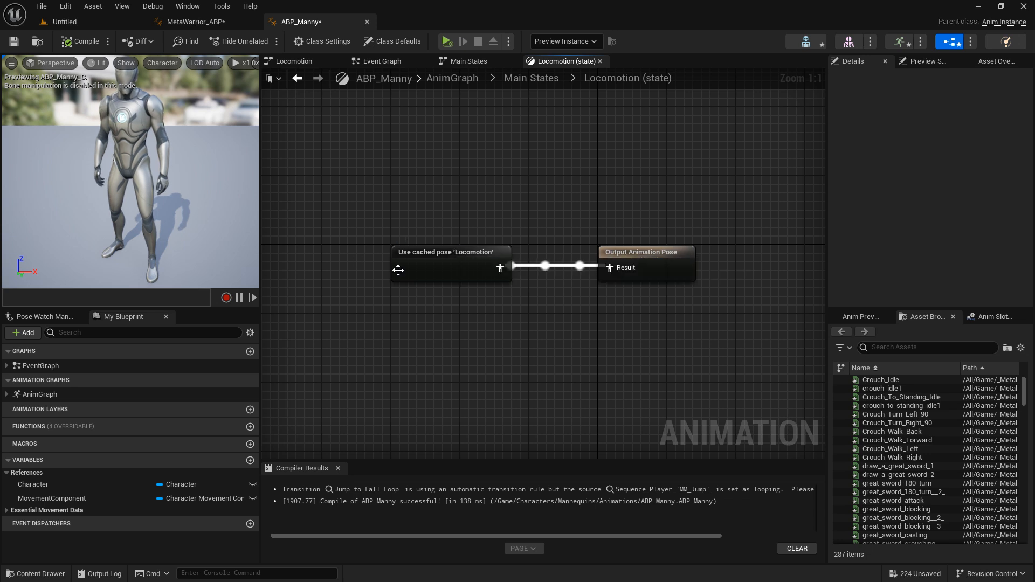
pyautogui.click(528, 82)
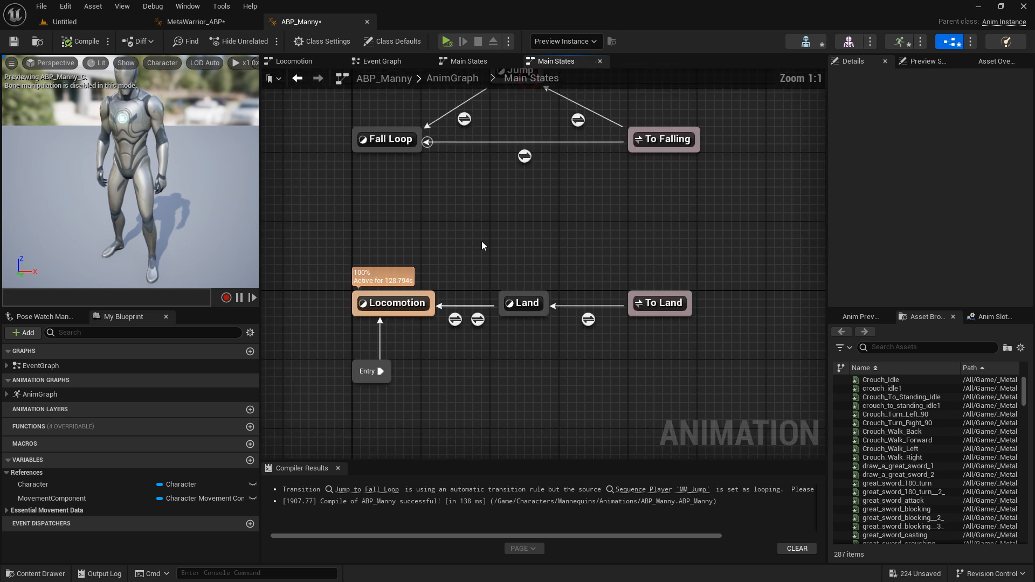
# Examine the Land state in Main States and preview its MM_Land animation, then return to the state machine
pyautogui.moveTo(443, 345); pyautogui.dragTo(542, 365)
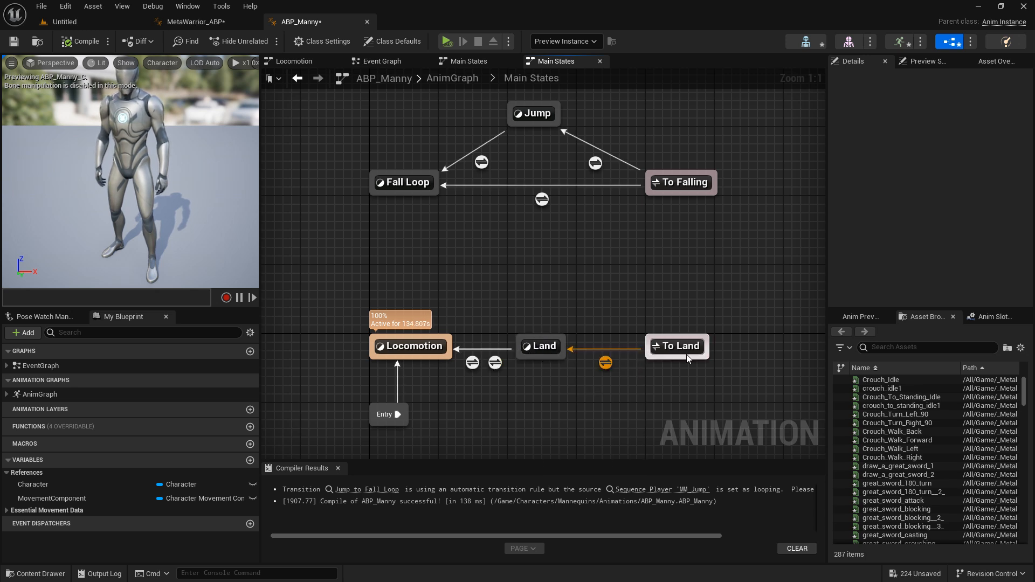
pyautogui.doubleClick(532, 351)
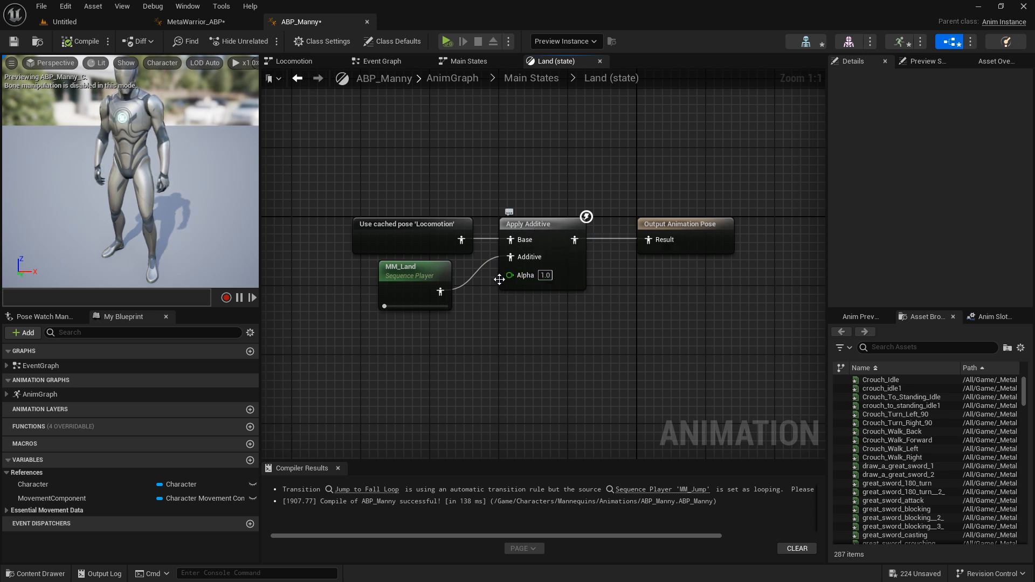
pyautogui.click(405, 286)
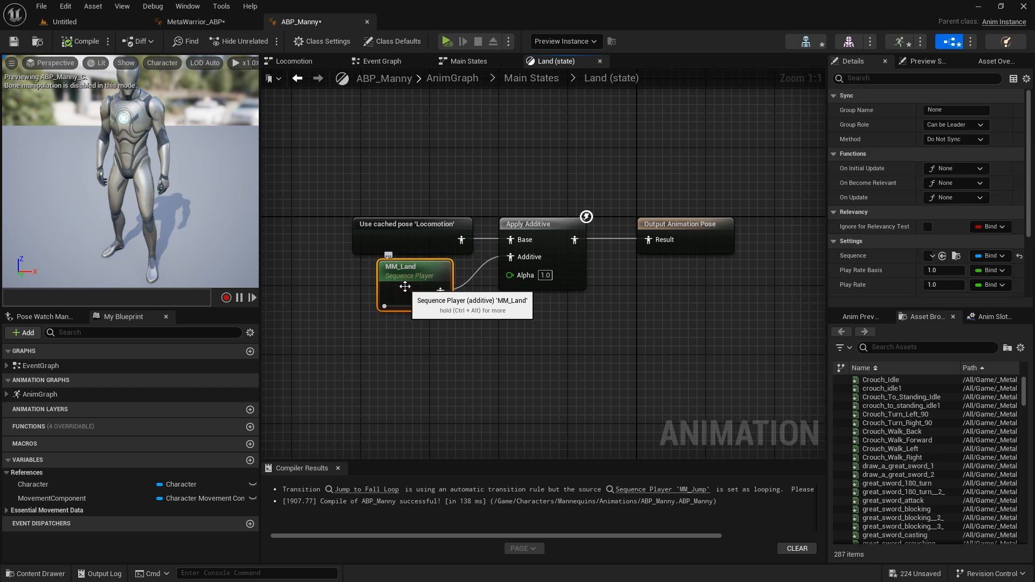
pyautogui.doubleClick(405, 286)
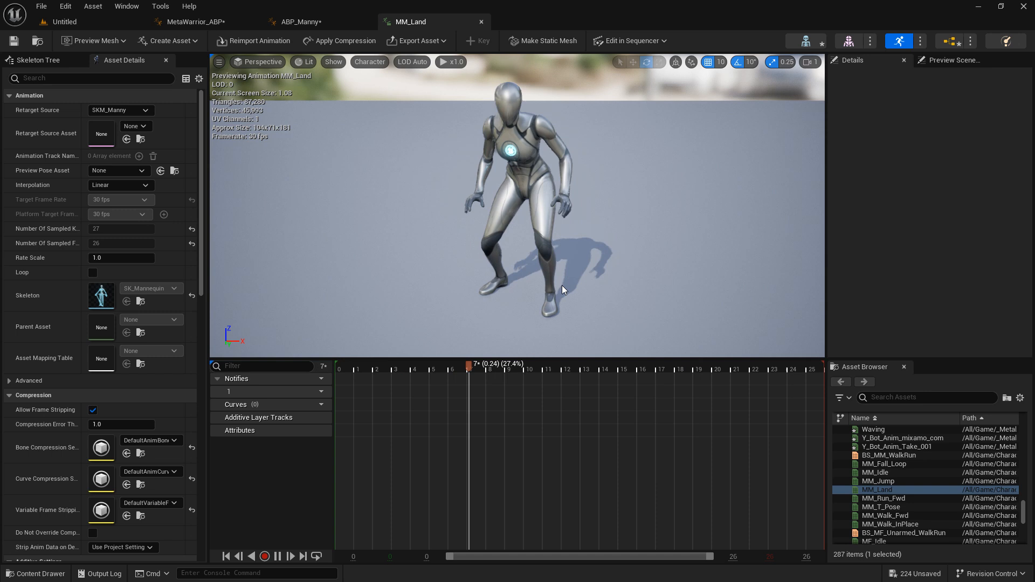
pyautogui.click(481, 23)
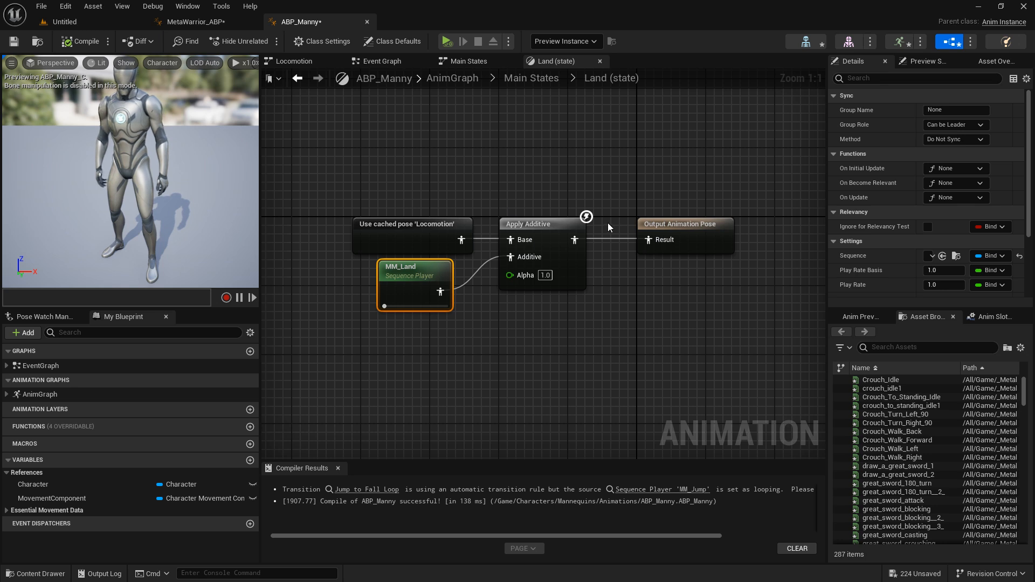
pyautogui.click(507, 80)
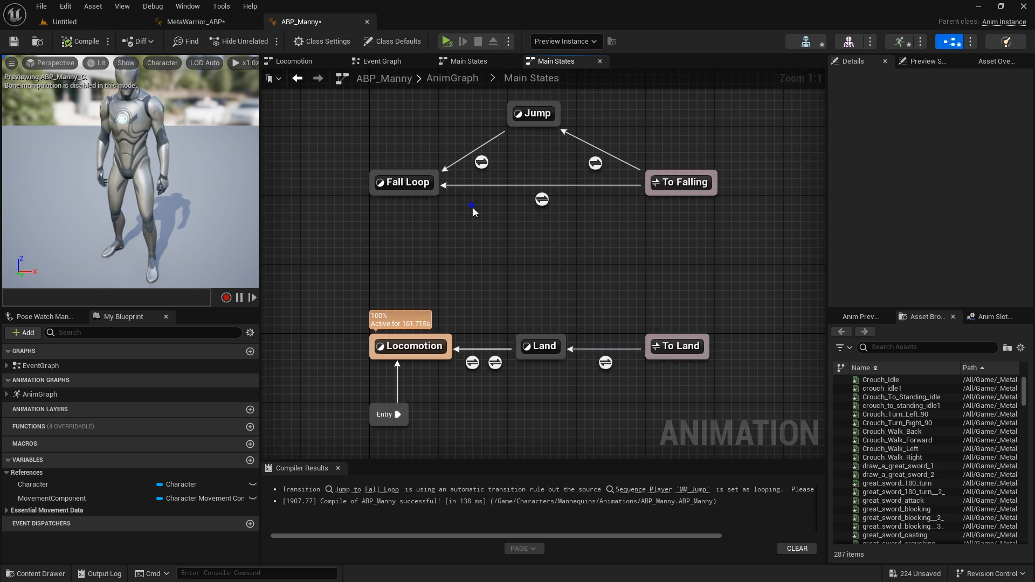
# Examine the Fall Loop state in Main States, previewing its MM_Fall_Loop animation and closing the preview
pyautogui.moveTo(473, 208); pyautogui.dragTo(478, 264, button='right')
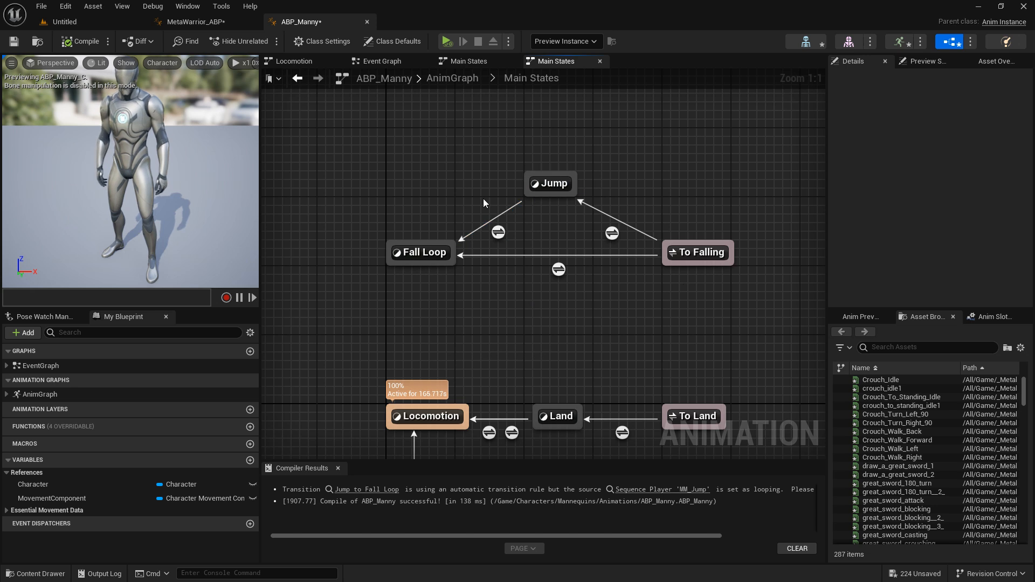
pyautogui.press('Home')
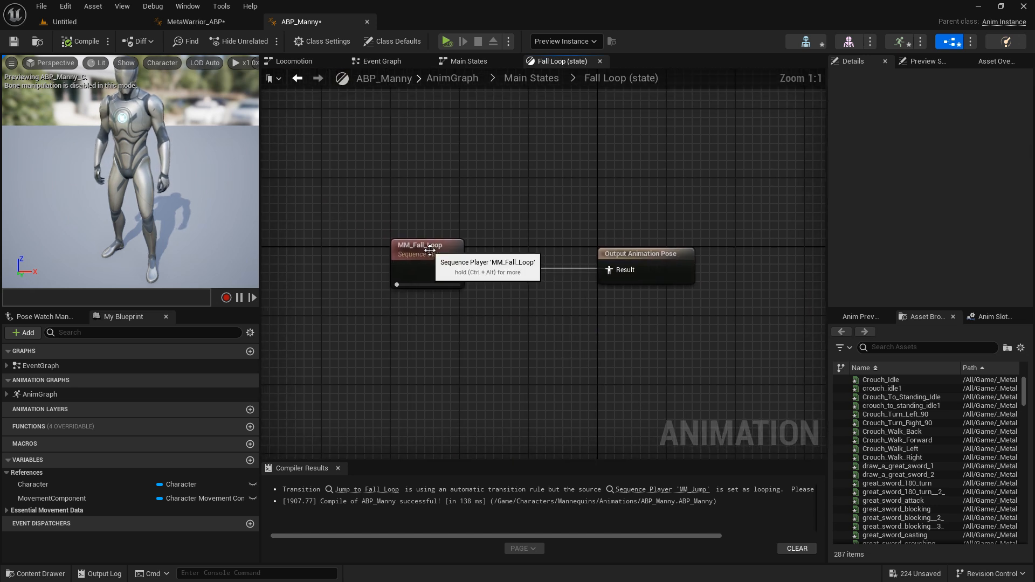
pyautogui.click(425, 243)
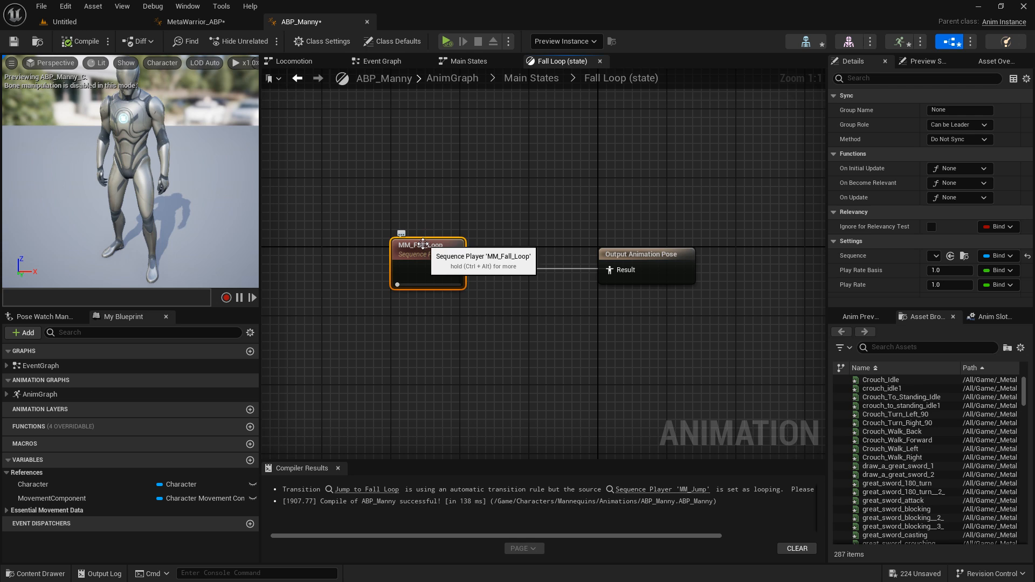
pyautogui.doubleClick(424, 243)
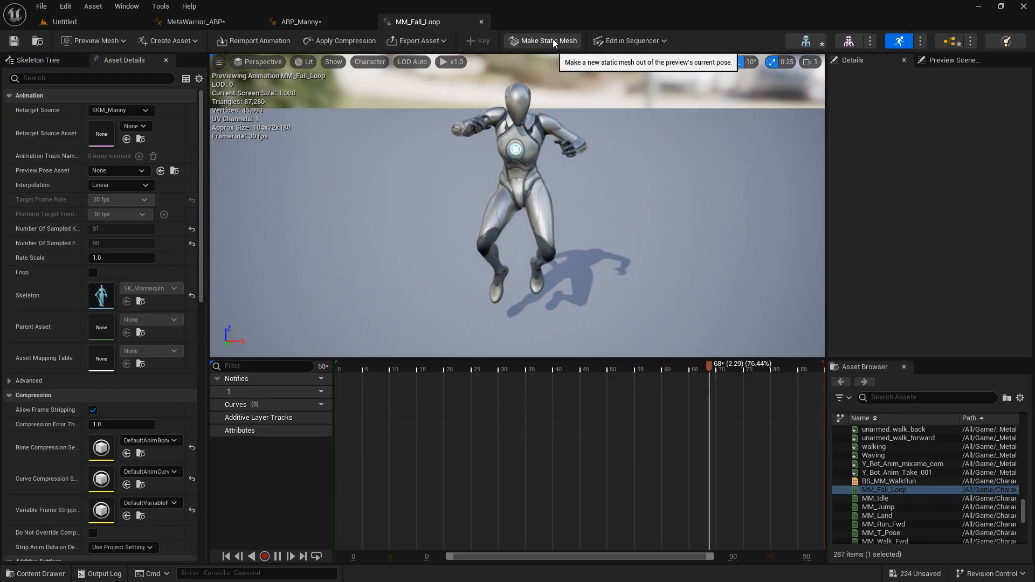
pyautogui.click(480, 22)
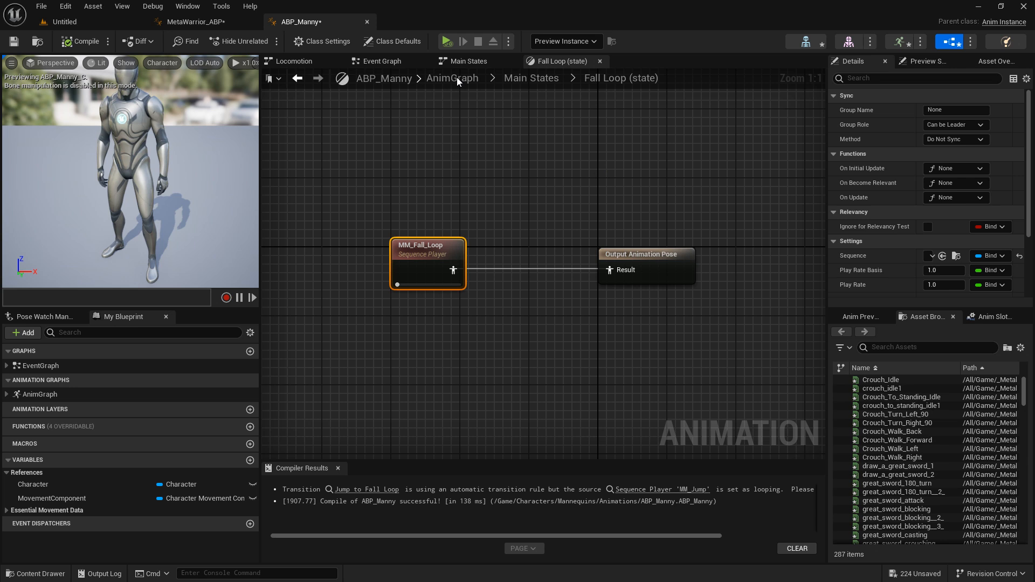
# Examine the Jump state in Main States and preview its MM_Jump animation, closing the preview to return to ABP_Manny
pyautogui.click(531, 78)
pyautogui.doubleClick(537, 116)
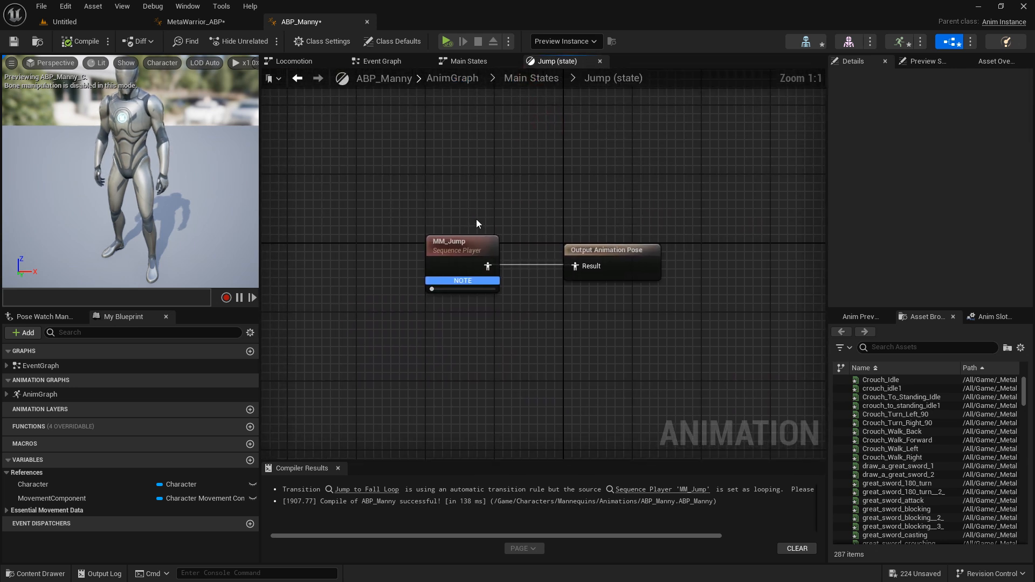
pyautogui.click(476, 247)
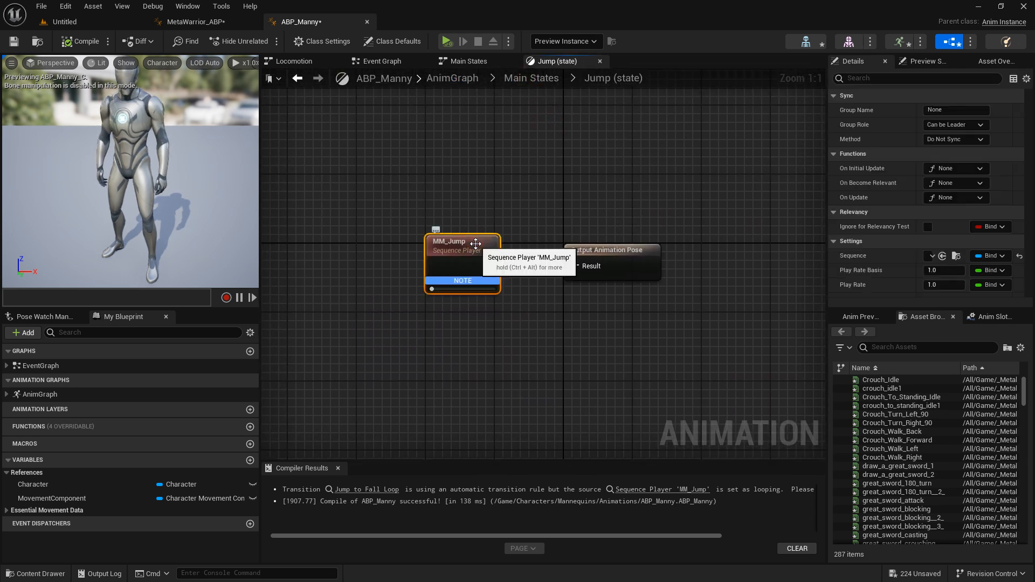
pyautogui.doubleClick(476, 244)
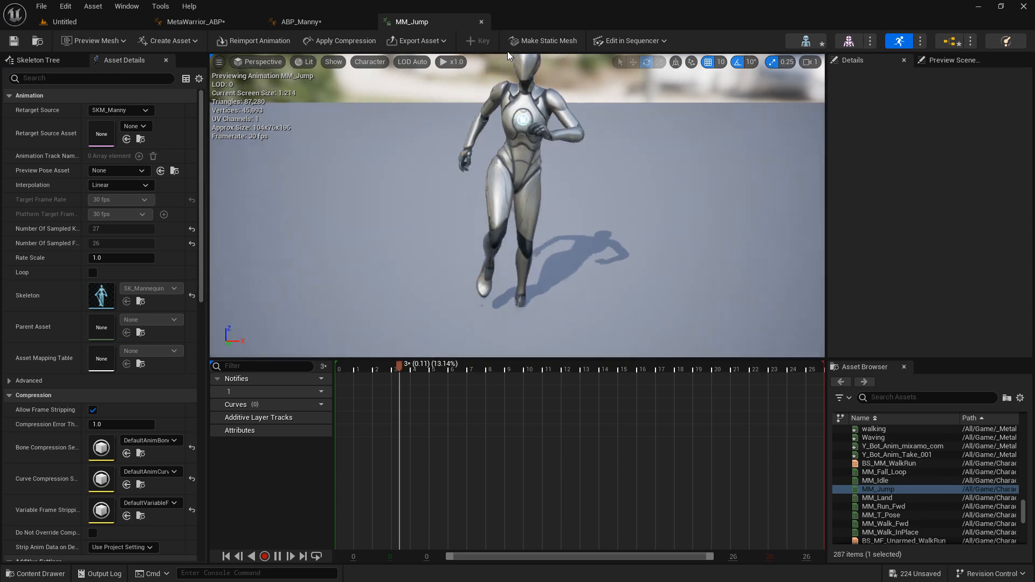
pyautogui.click(481, 22)
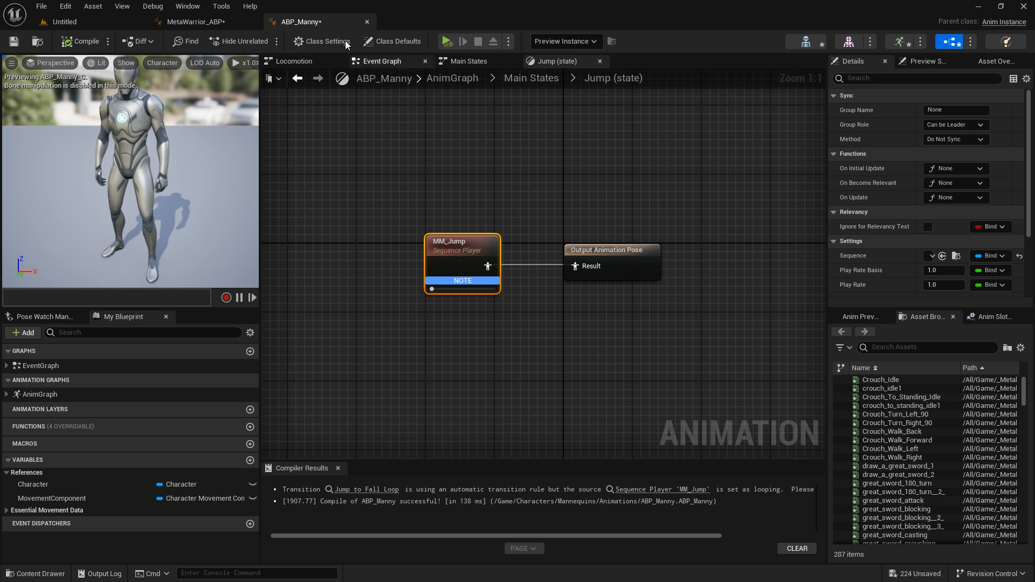
pyautogui.click(196, 21)
pyautogui.click(353, 22)
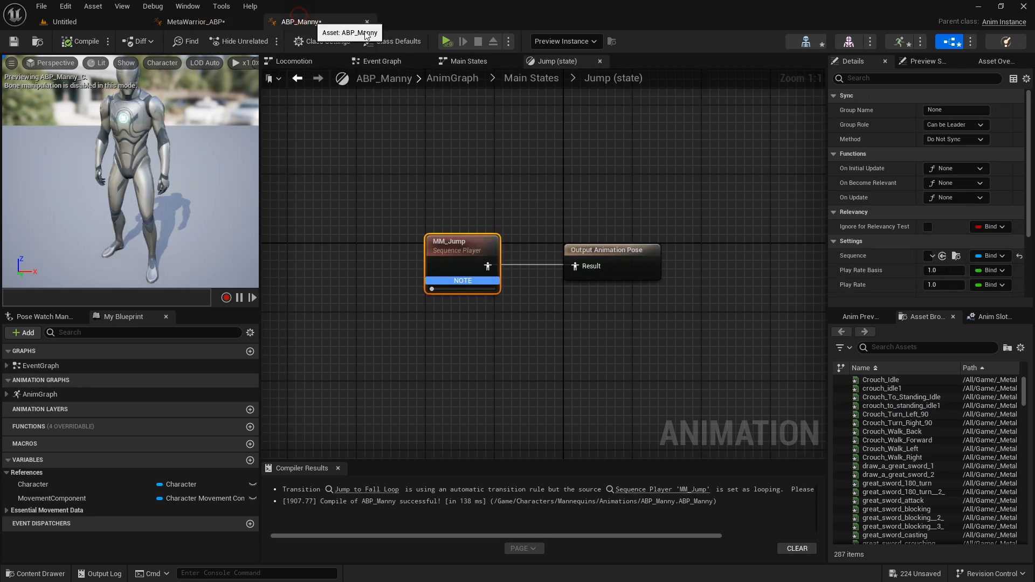
# Inspect the Main States transition rules from To Falling to Fall Loop and from Jump to Fall Loop
pyautogui.click(531, 78)
pyautogui.click(686, 186)
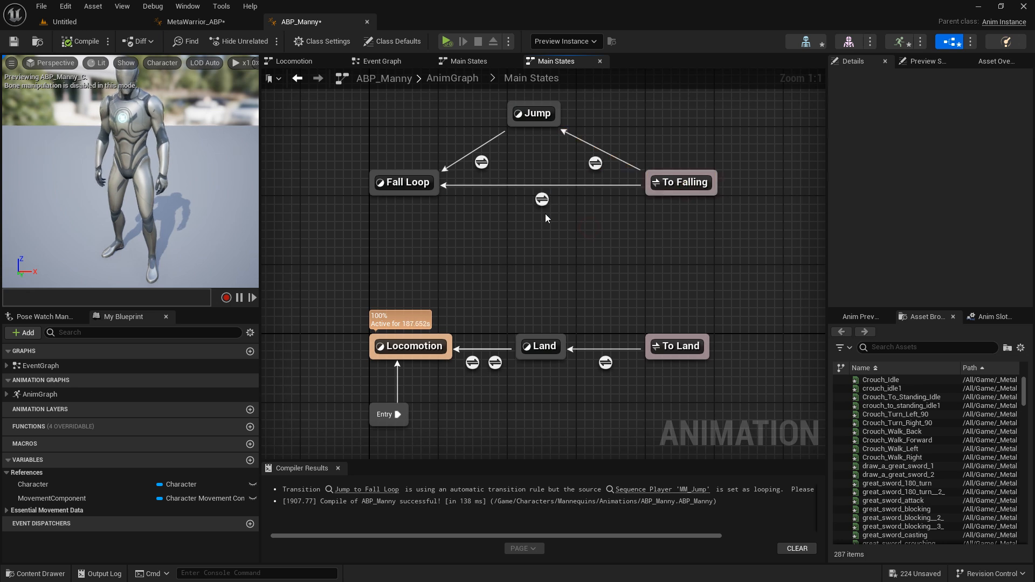
pyautogui.doubleClick(542, 200)
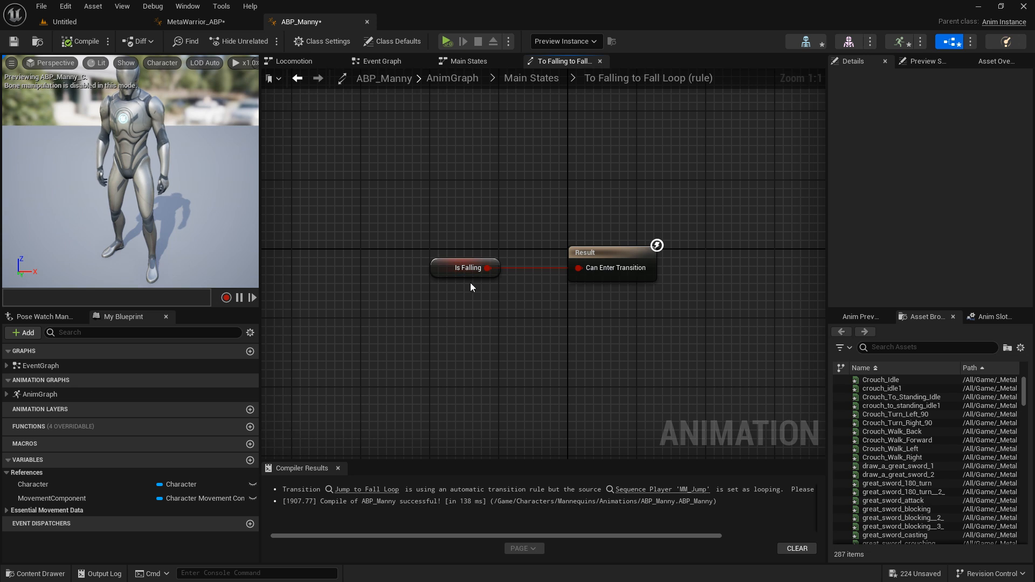
pyautogui.click(534, 79)
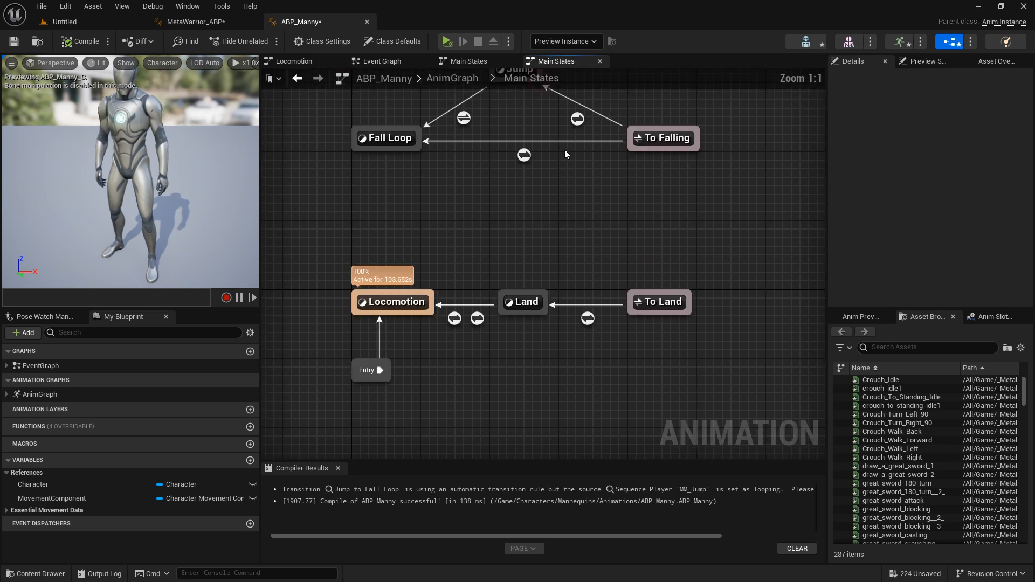
pyautogui.doubleClick(481, 163)
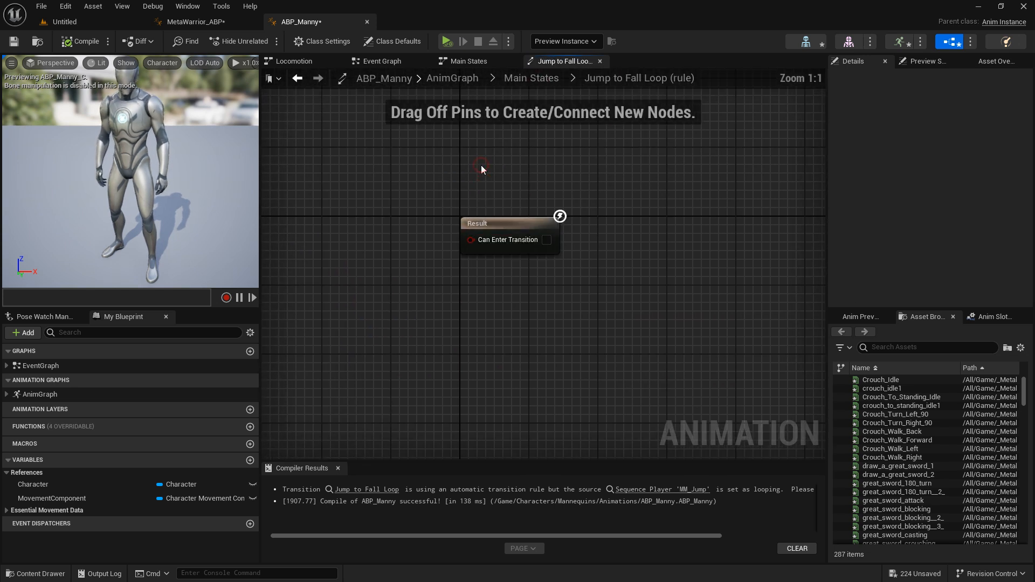
pyautogui.click(525, 80)
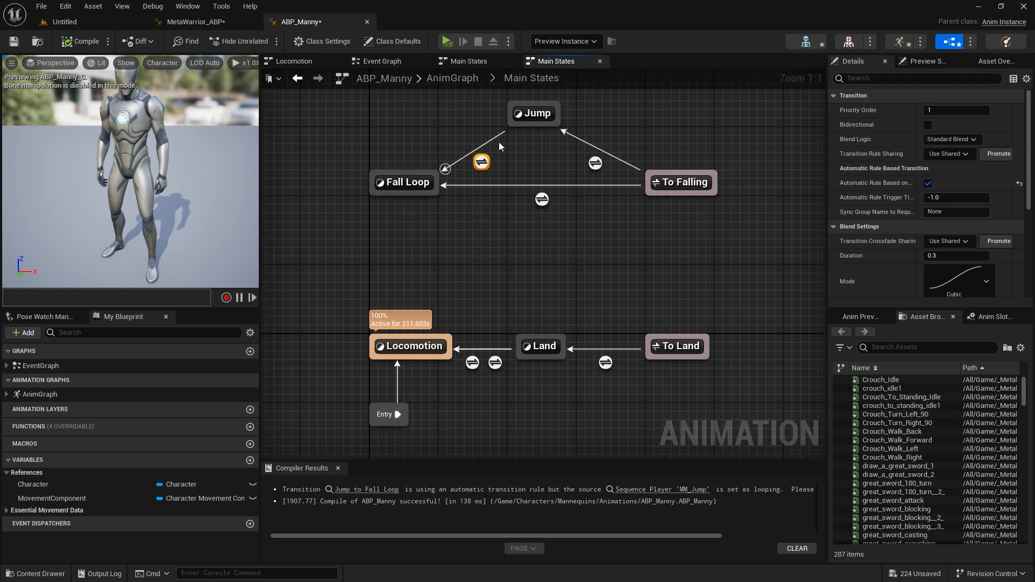
# Recheck the Jump state, then inspect the conditions of the To Falling to Jump transition rule, including its velocity threshold
pyautogui.doubleClick(545, 113)
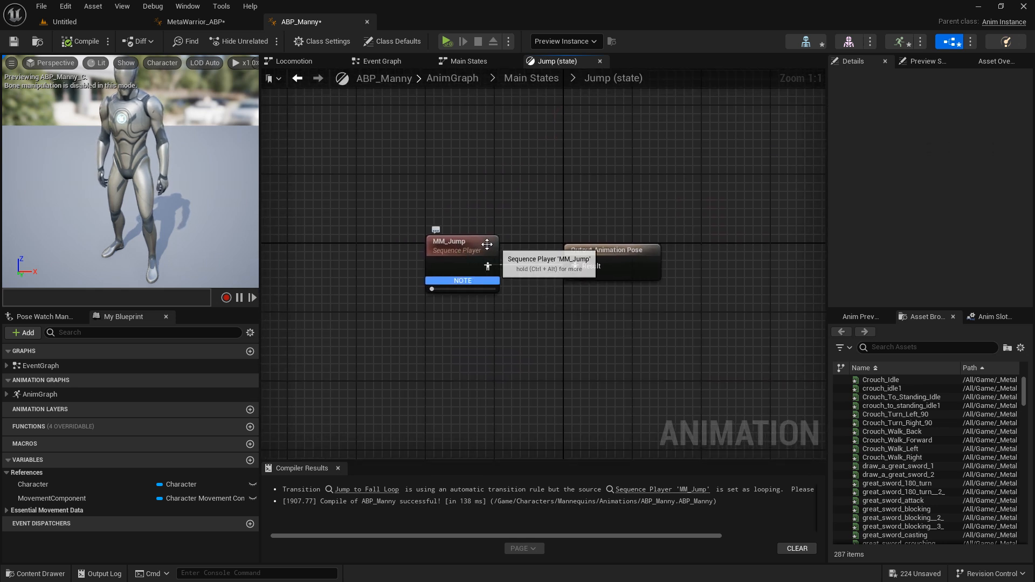
pyautogui.click(531, 78)
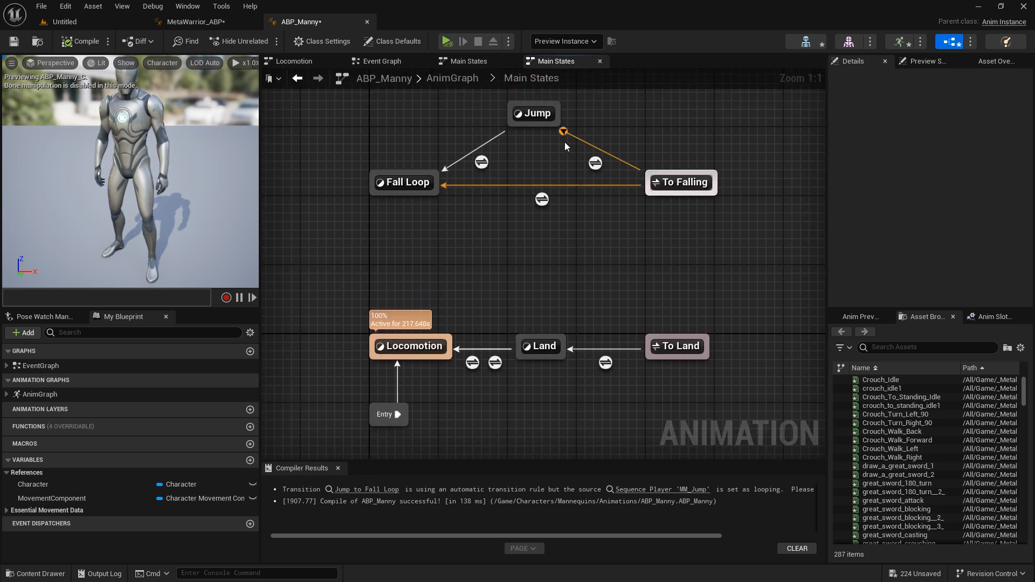
pyautogui.doubleClick(595, 163)
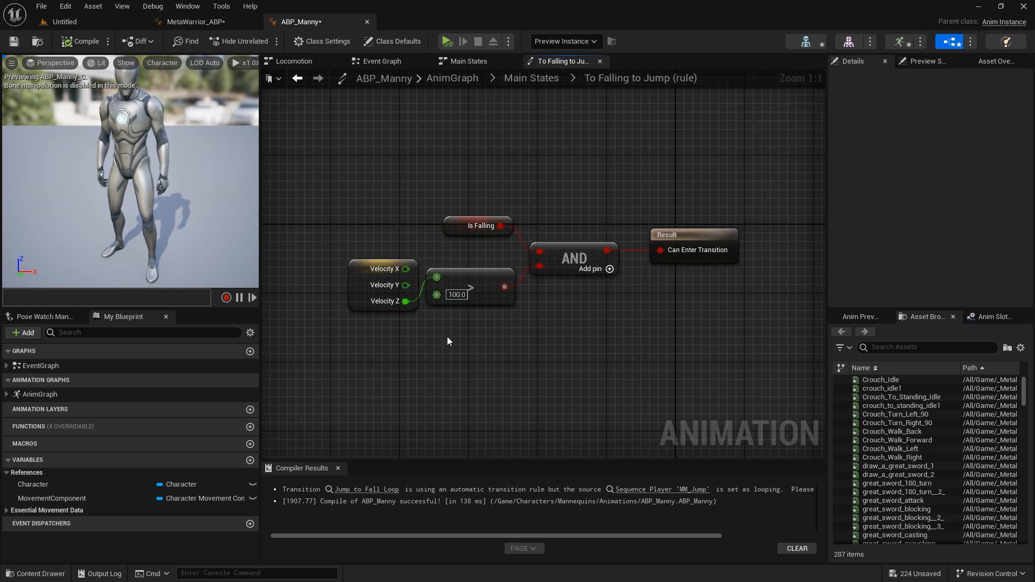
pyautogui.click(457, 295)
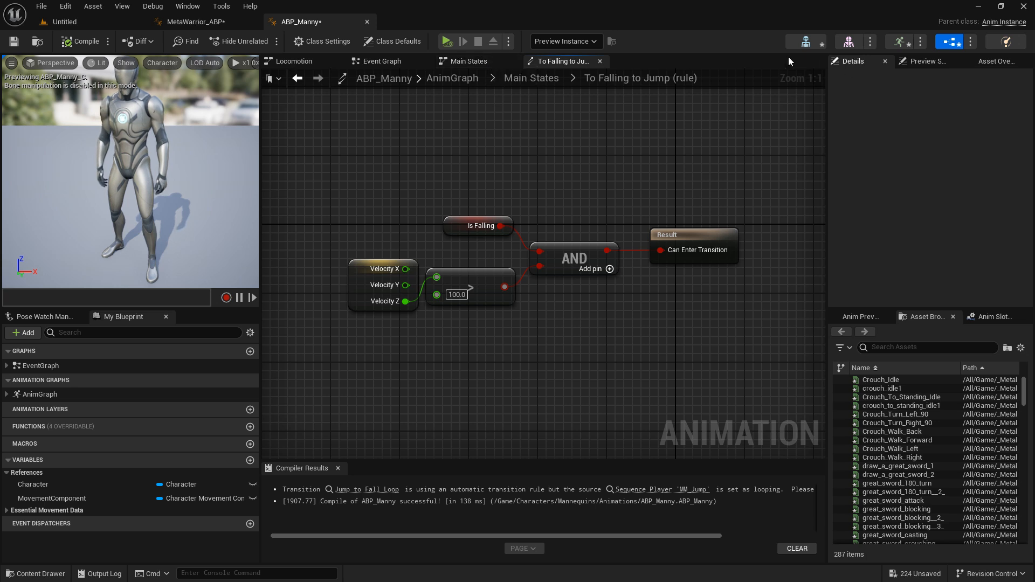
# Close the ABP_Manny blueprint and reopen it from the project's ABP assets
pyautogui.click(367, 21)
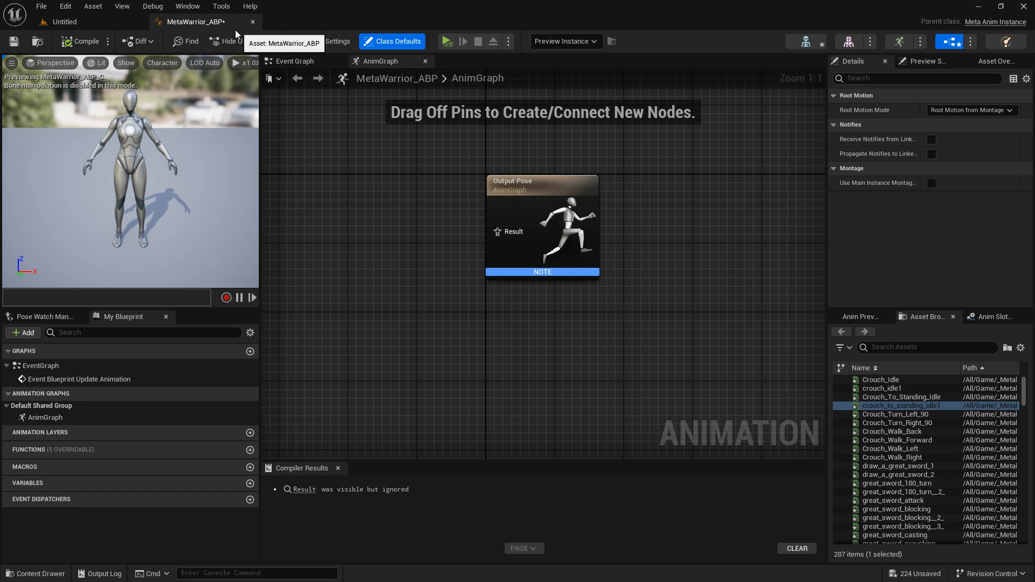
pyautogui.click(100, 21)
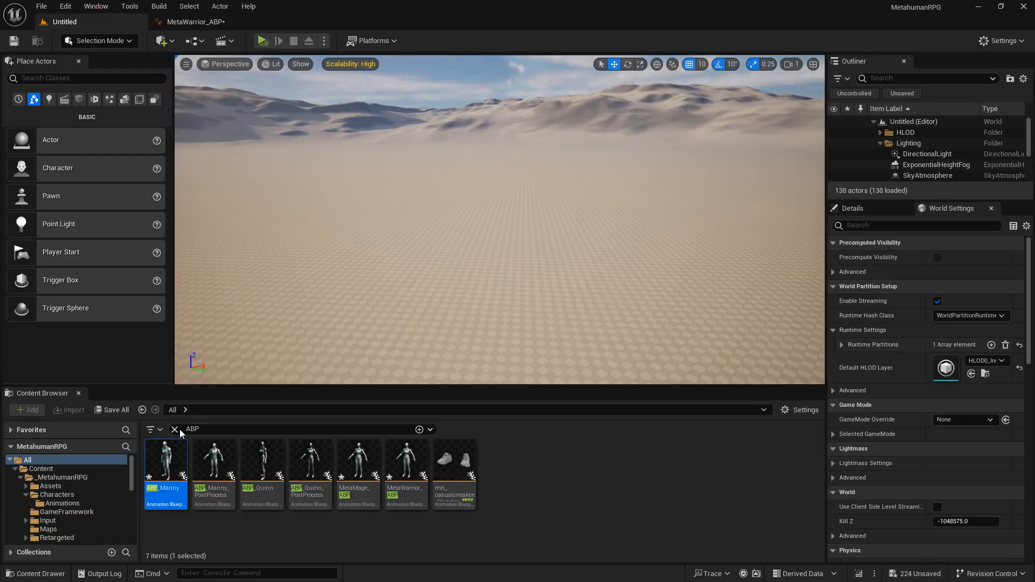
pyautogui.doubleClick(170, 454)
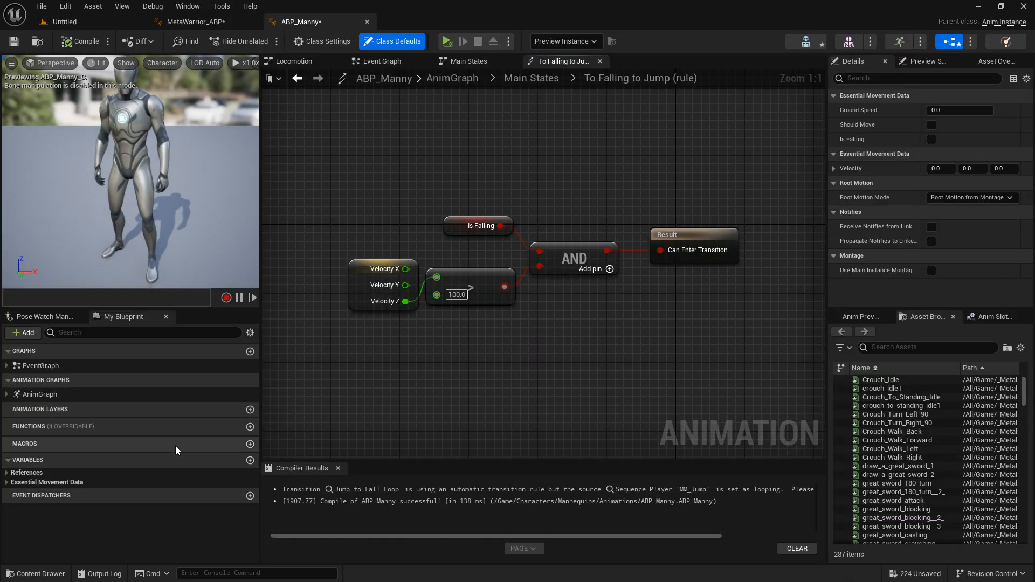
# Review the whole Event Graph of ABP_Manny, then examine the DefaultSlot node in its AnimGraph
pyautogui.click(379, 63)
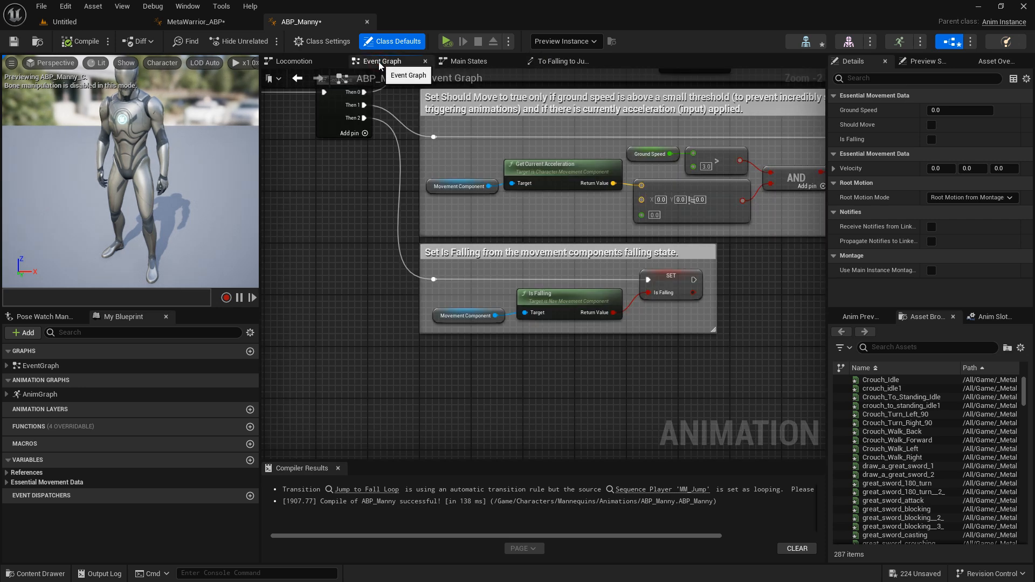
pyautogui.scroll(-5, 405, 234)
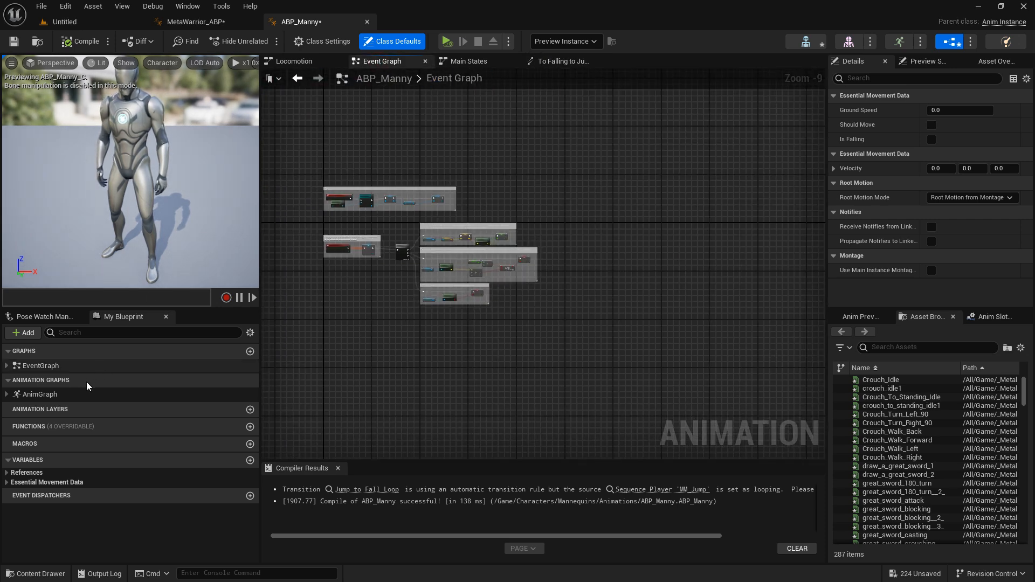
pyautogui.doubleClick(40, 394)
pyautogui.scroll(-1, 479, 363)
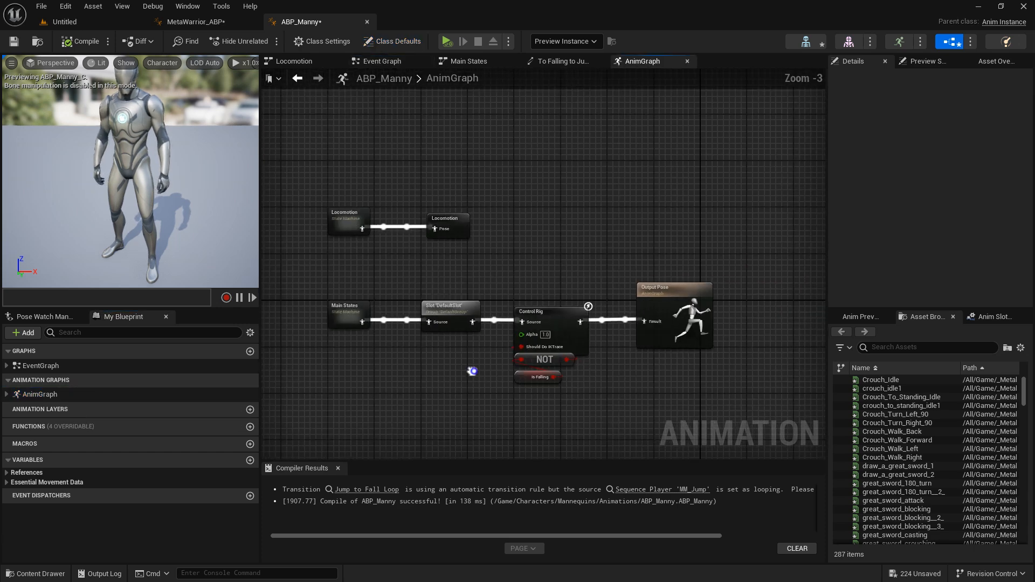
pyautogui.moveTo(472, 370); pyautogui.dragTo(454, 284, button='right')
pyautogui.scroll(3, 433, 261)
pyautogui.click(429, 197)
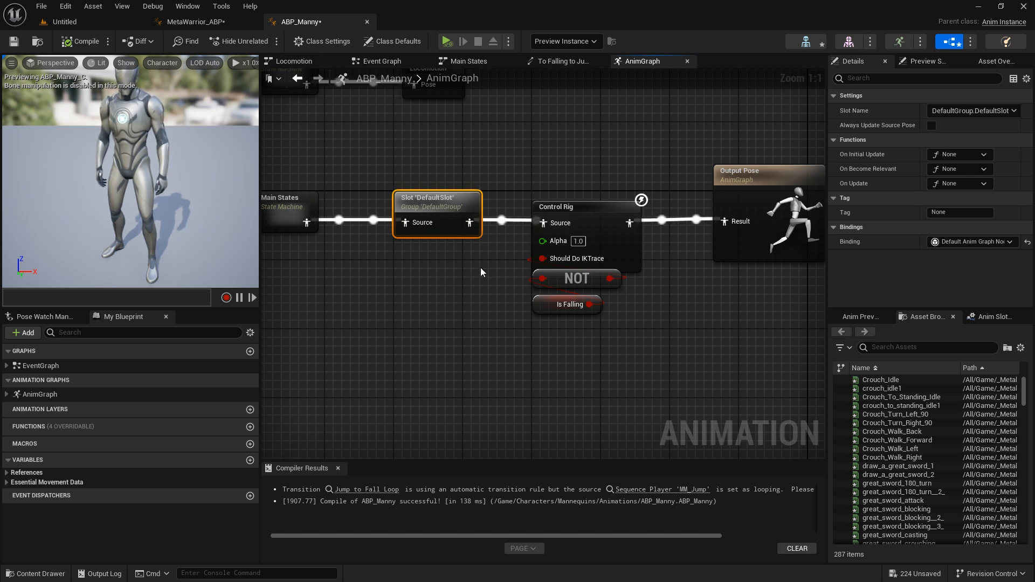
# Open the rig behind the AnimGraph's Control Rig node and examine the Step 1 foot trace section
pyautogui.moveTo(688, 297); pyautogui.dragTo(545, 311, button='right')
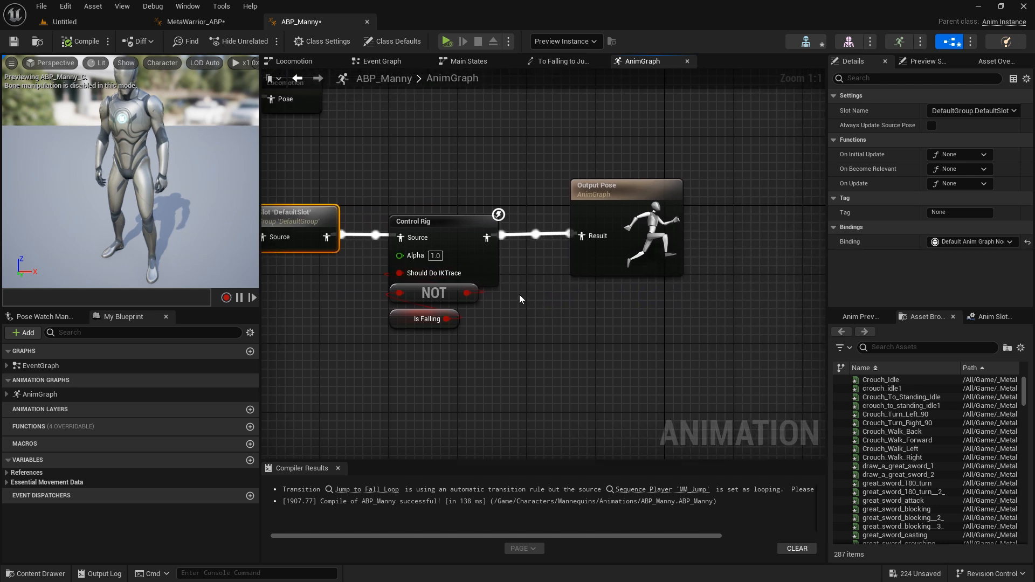
pyautogui.click(442, 232)
pyautogui.doubleClick(442, 232)
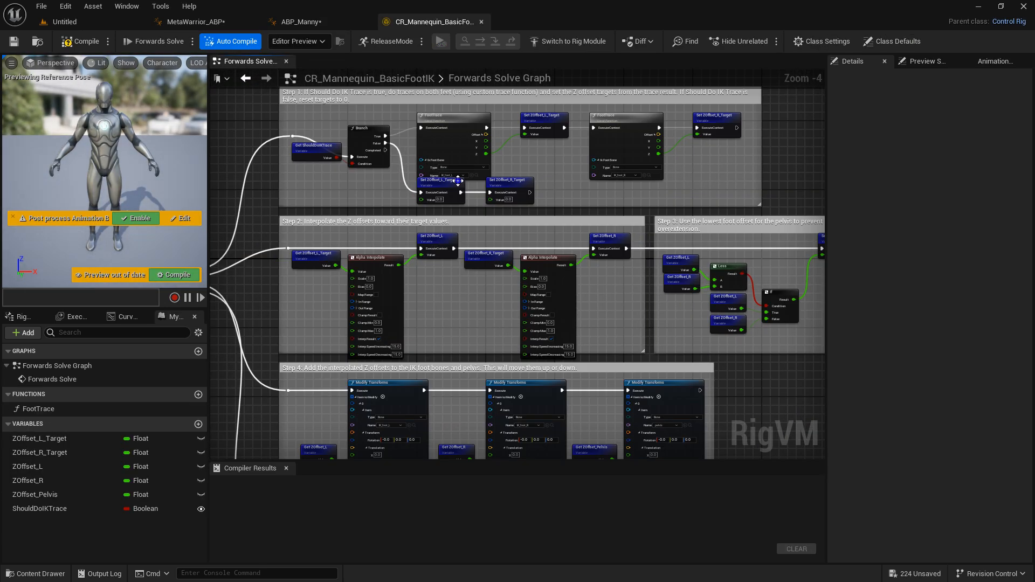
pyautogui.moveTo(458, 180); pyautogui.dragTo(638, 207, button='right')
pyautogui.scroll(1, 279, 296)
pyautogui.moveTo(386, 203); pyautogui.dragTo(210, 238, button='right')
pyautogui.moveTo(500, 244); pyautogui.dragTo(349, 276, button='right')
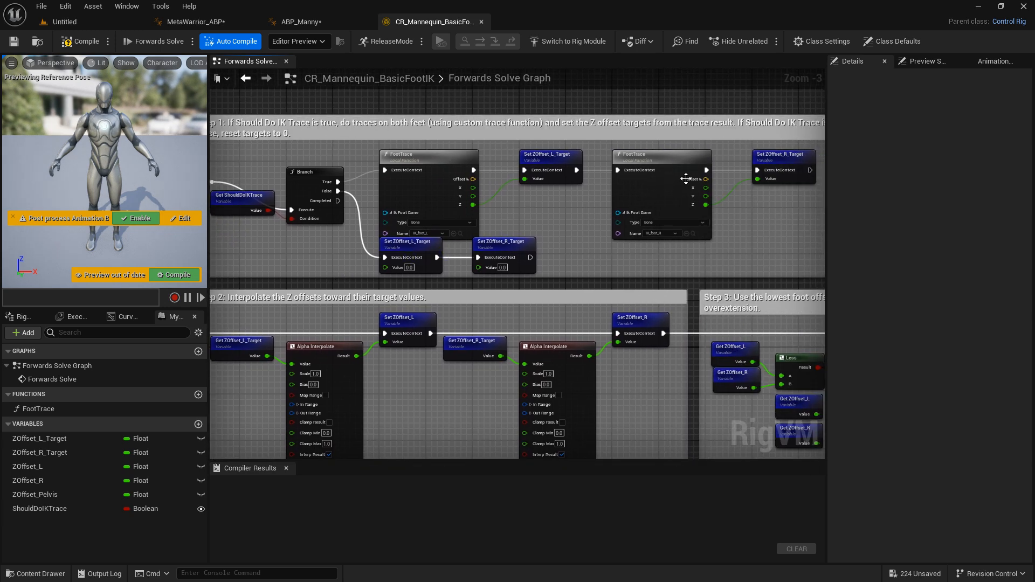
pyautogui.moveTo(751, 219); pyautogui.dragTo(644, 253, button='right')
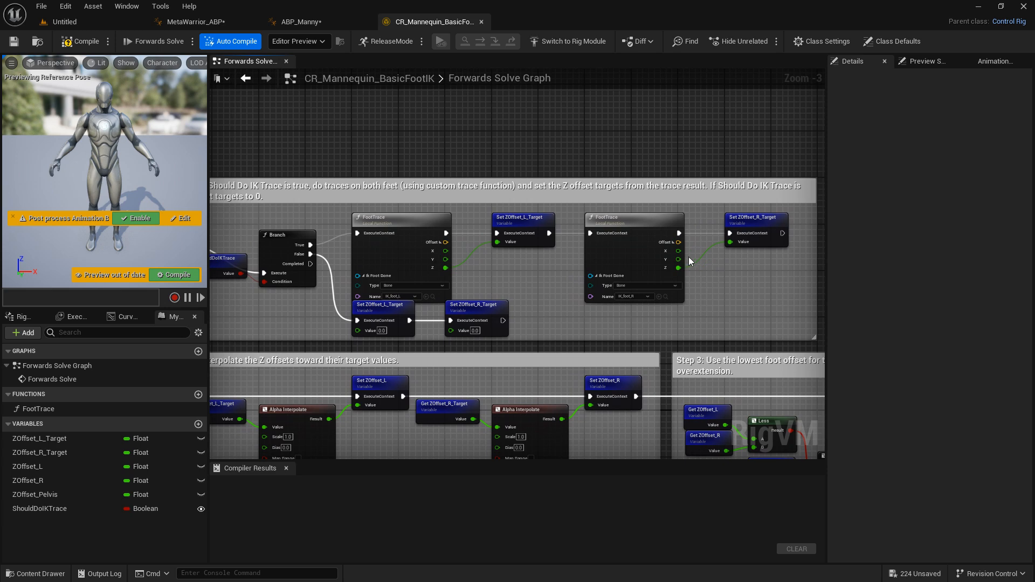
# Examine the Step 2 Z offset interpolation and the Step 3 pelvis offset logic in the Forwards Solve graph
pyautogui.scroll(-2, 648, 273)
pyautogui.moveTo(623, 296); pyautogui.dragTo(515, 164, button='right')
pyautogui.moveTo(352, 310); pyautogui.dragTo(354, 226, button='right')
pyautogui.scroll(3, 378, 222)
pyautogui.moveTo(376, 192); pyautogui.dragTo(412, 364, button='right')
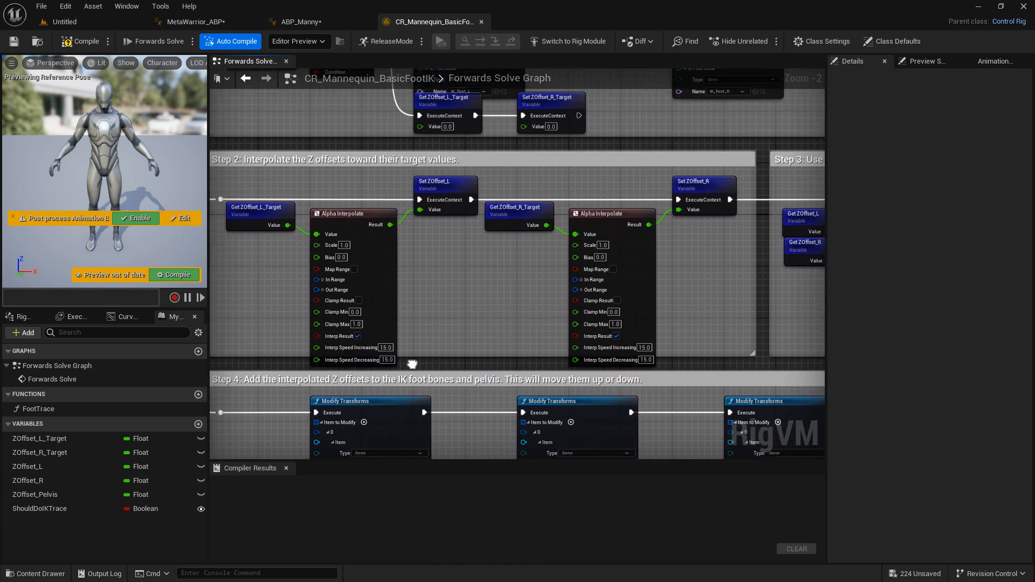
pyautogui.moveTo(532, 275); pyautogui.dragTo(335, 226, button='right')
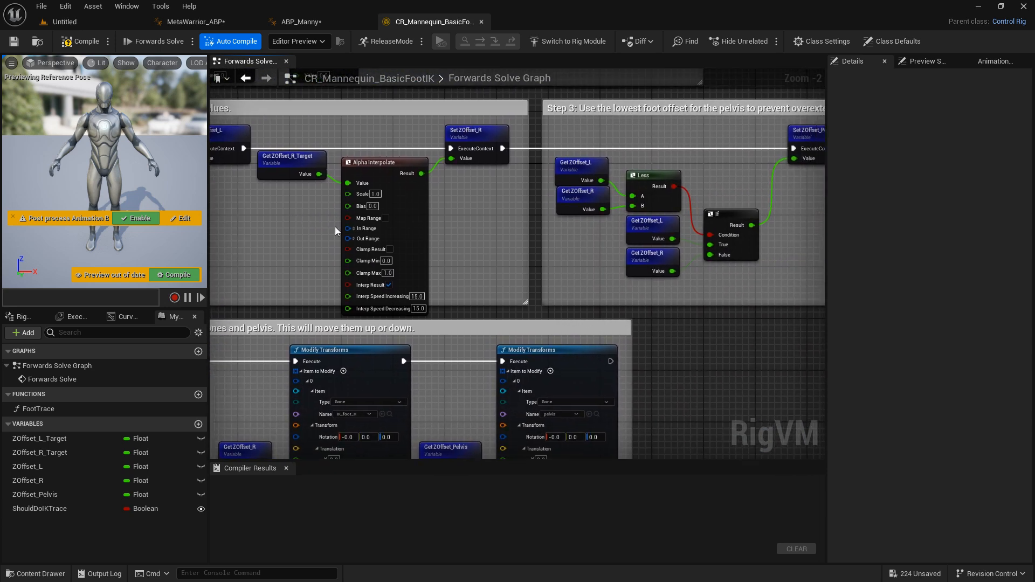
pyautogui.moveTo(617, 286); pyautogui.dragTo(591, 179, button='right')
# Examine the Step 4 Modify Transforms nodes and the Step 5 Full Body IK node, including its root bone choices
pyautogui.moveTo(421, 310); pyautogui.dragTo(689, 205, button='right')
pyautogui.moveTo(419, 258); pyautogui.dragTo(538, 139, button='right')
pyautogui.moveTo(403, 291); pyautogui.dragTo(372, 177, button='right')
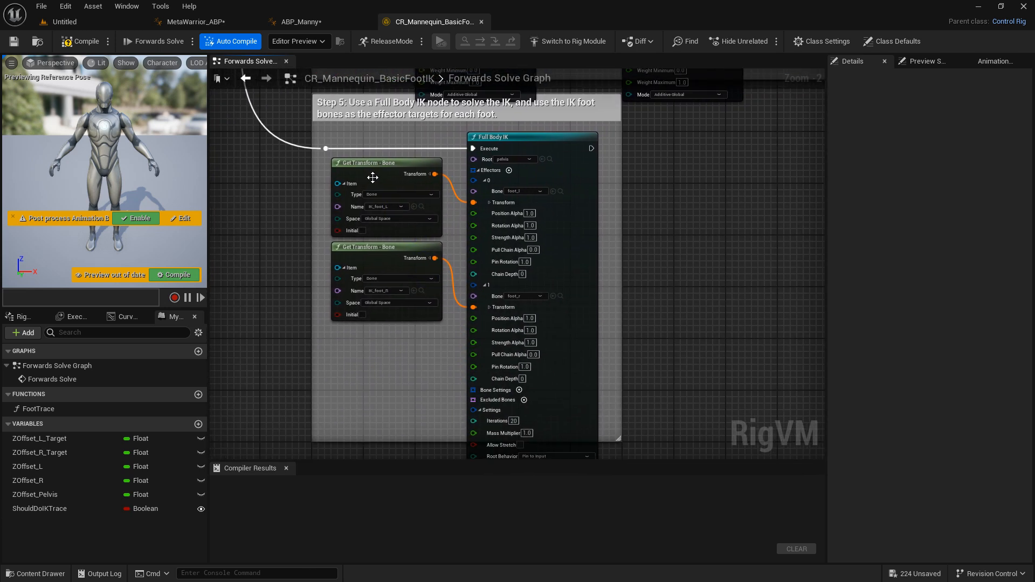
pyautogui.moveTo(599, 202); pyautogui.dragTo(612, 241, button='right')
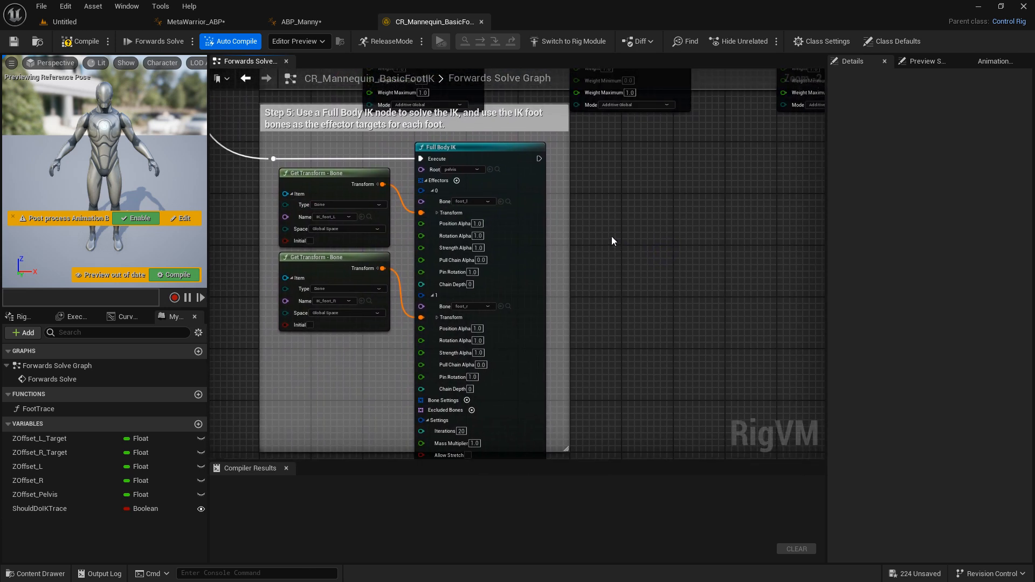
pyautogui.scroll(2, 444, 182)
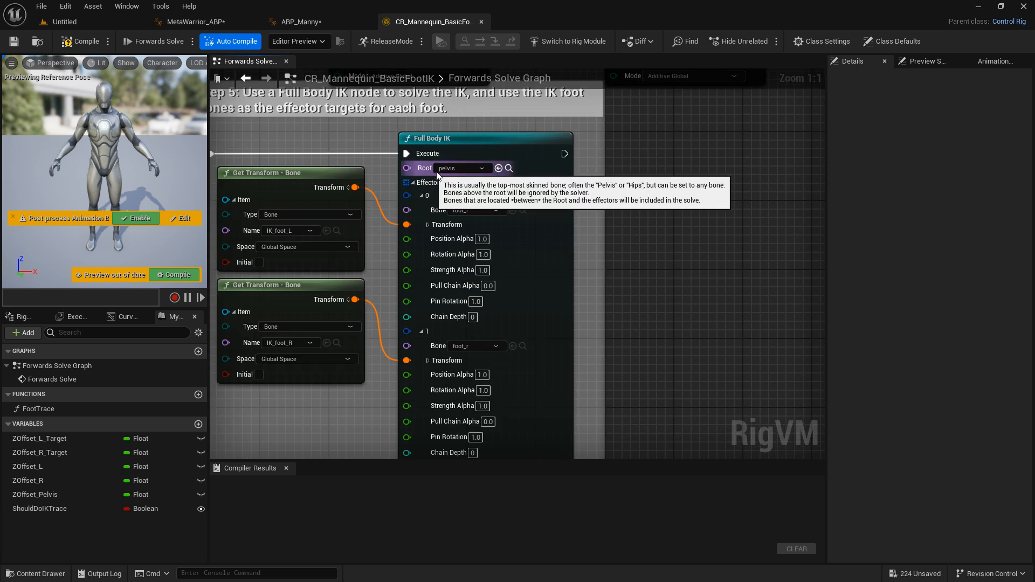
pyautogui.click(459, 168)
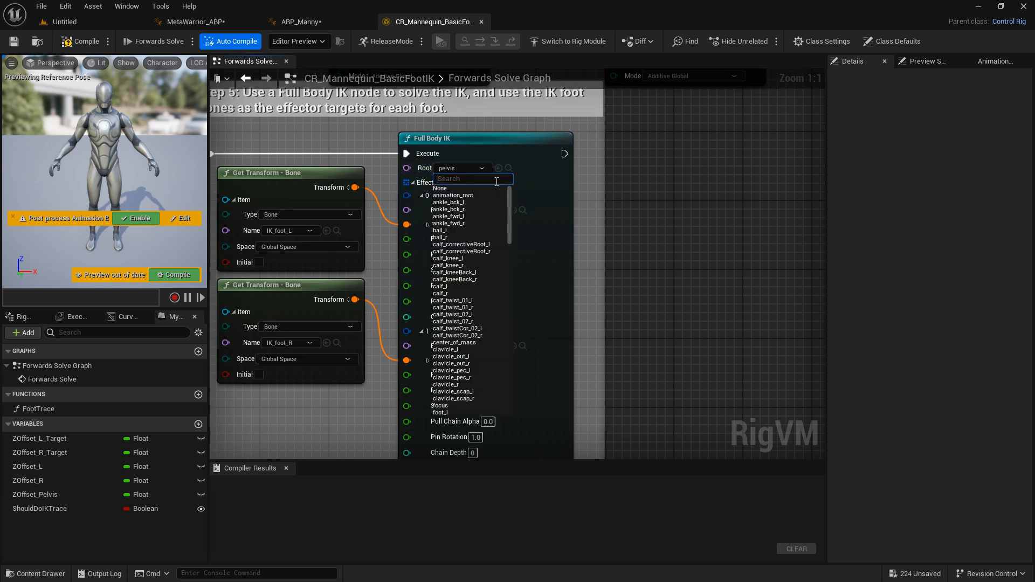
pyautogui.click(669, 216)
# Review the overall Forwards Solve graph layout, then close CR_Mannequin_BasicFootIK and return to the full AnimGraph of ABP_Manny
pyautogui.scroll(-10, 405, 176)
pyautogui.moveTo(393, 191); pyautogui.dragTo(430, 300, button='right')
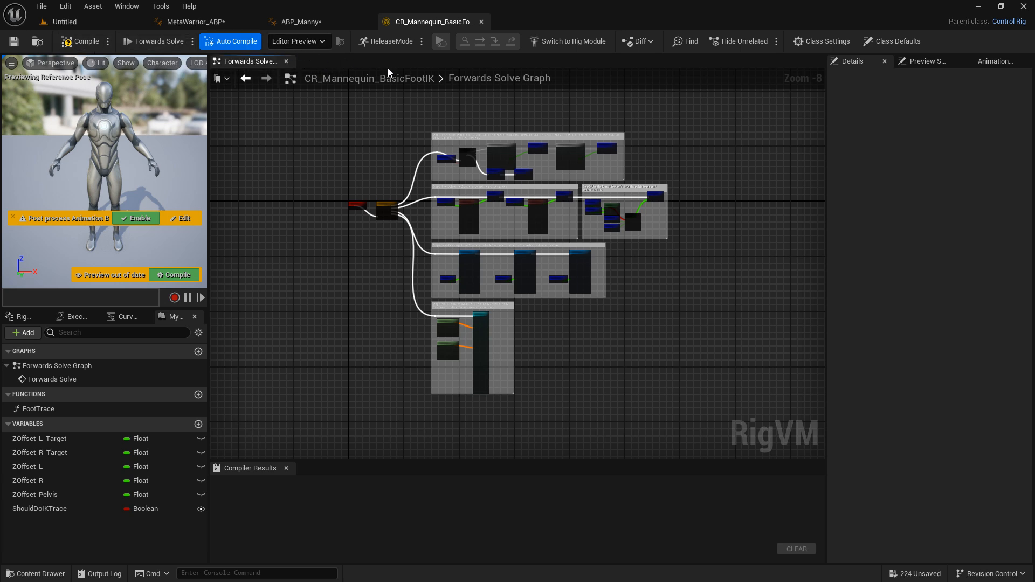
pyautogui.click(245, 79)
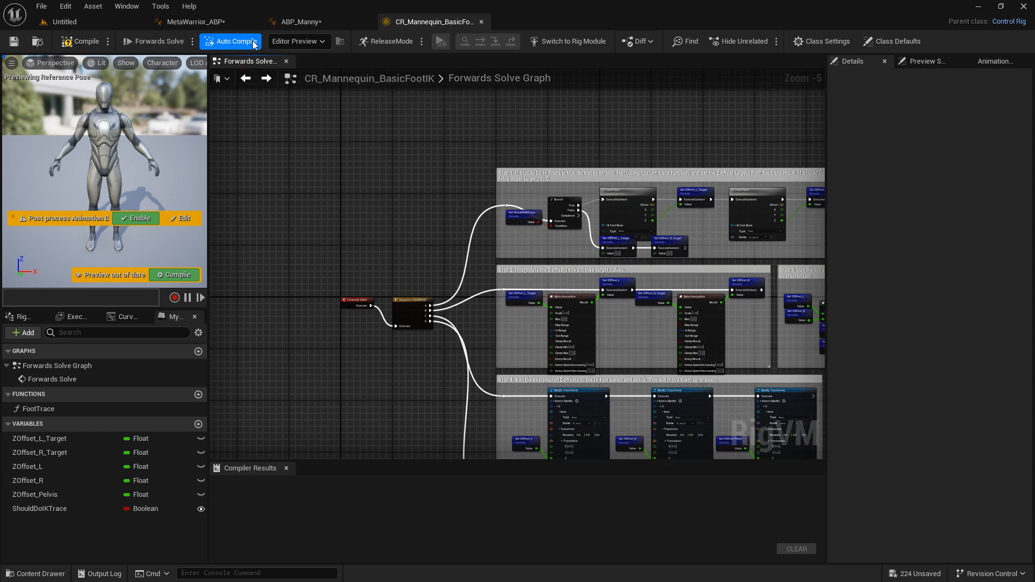
pyautogui.click(482, 21)
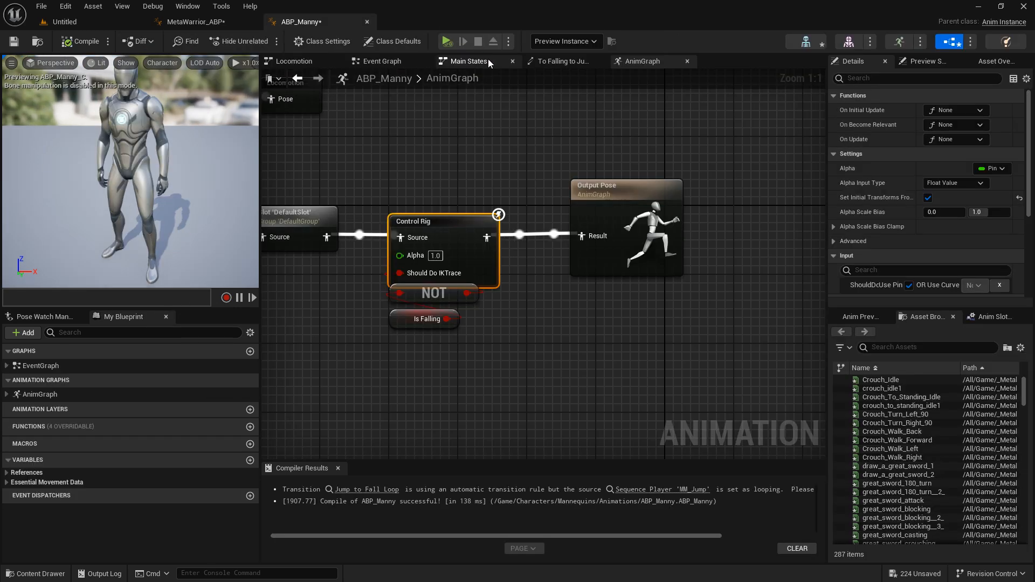
pyautogui.scroll(-3, 580, 316)
pyautogui.moveTo(690, 335); pyautogui.dragTo(691, 336)
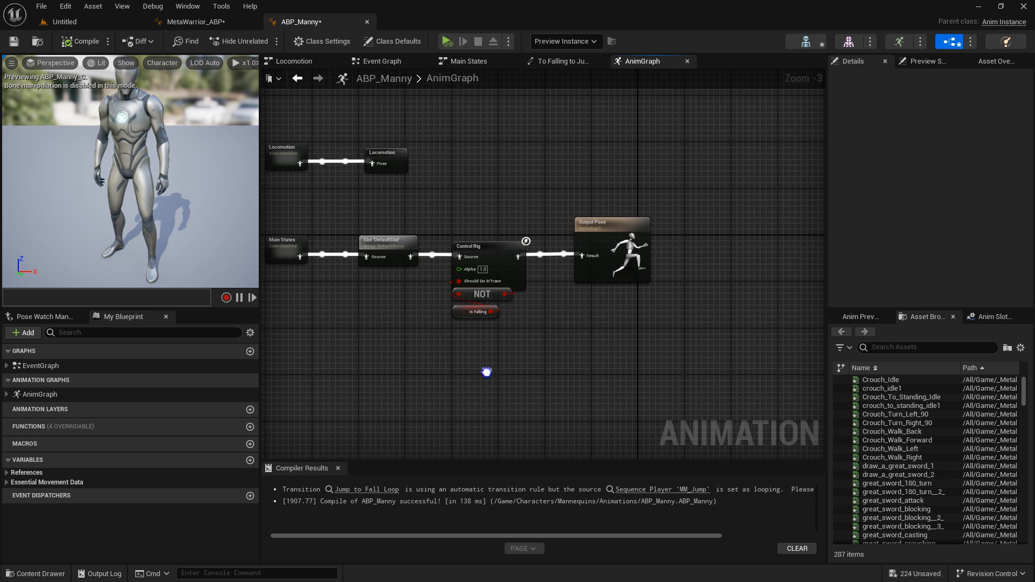
# Copy every node of ABP_Manny's AnimGraph except Output Pose, including both state machines and the Control Rig nodes
pyautogui.moveTo(485, 370); pyautogui.dragTo(625, 357, button='right')
pyautogui.moveTo(641, 344); pyautogui.dragTo(402, 221)
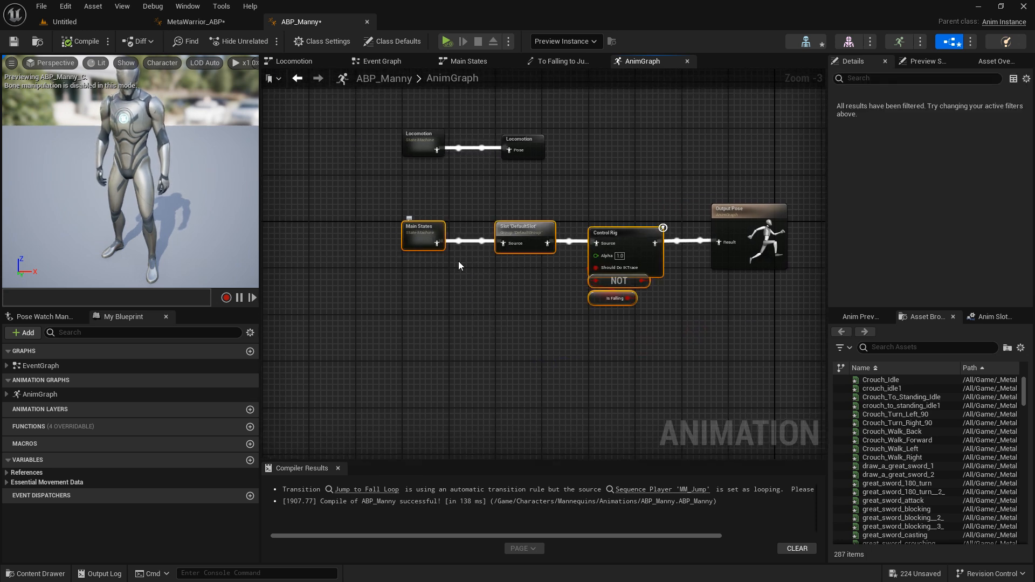
pyautogui.click(533, 296)
pyautogui.moveTo(644, 322); pyautogui.dragTo(387, 125)
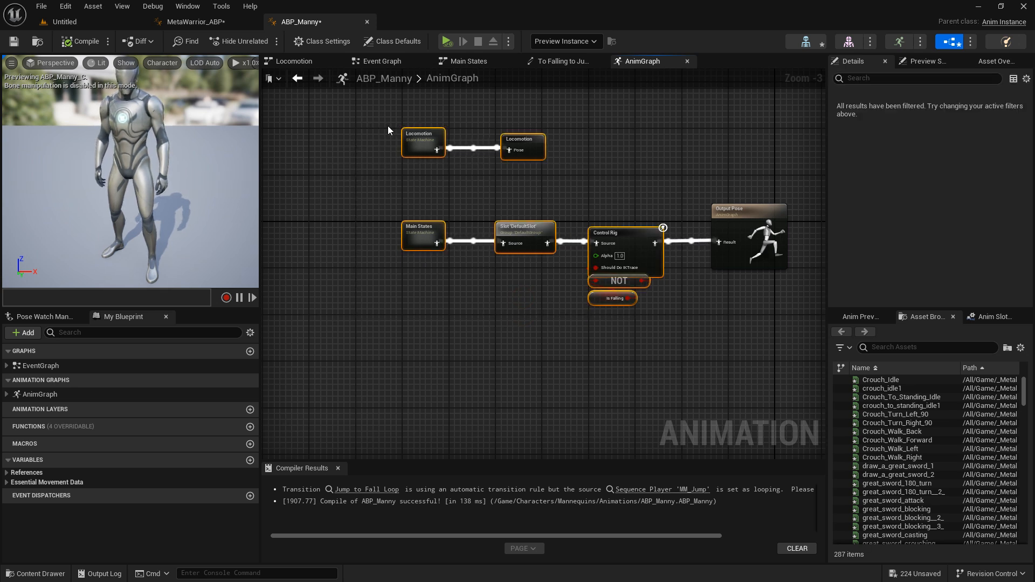
pyautogui.rightClick(425, 138)
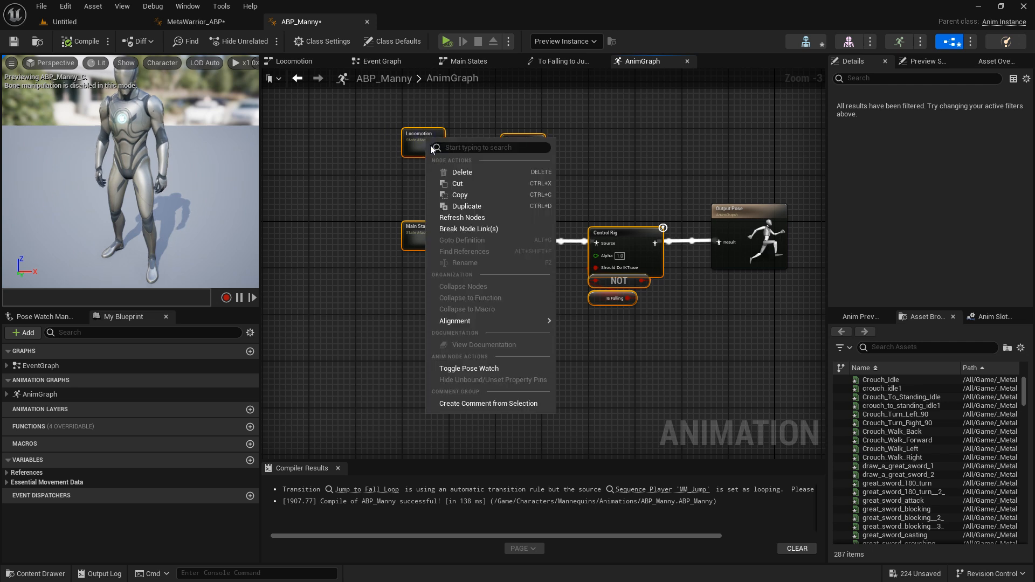
pyautogui.click(460, 195)
# Paste the copied state machine, slot and Control Rig nodes into MetaWarrior_ABP's AnimGraph, below and beside the Output Pose node
pyautogui.click(207, 22)
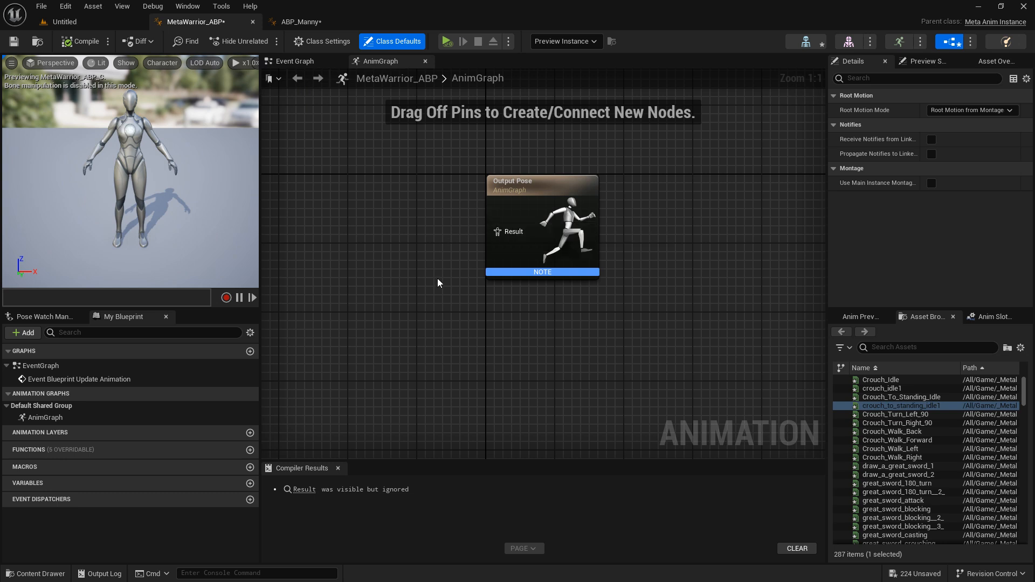
pyautogui.scroll(-2, 465, 334)
pyautogui.rightClick(455, 350)
pyautogui.scroll(-5, 426, 332)
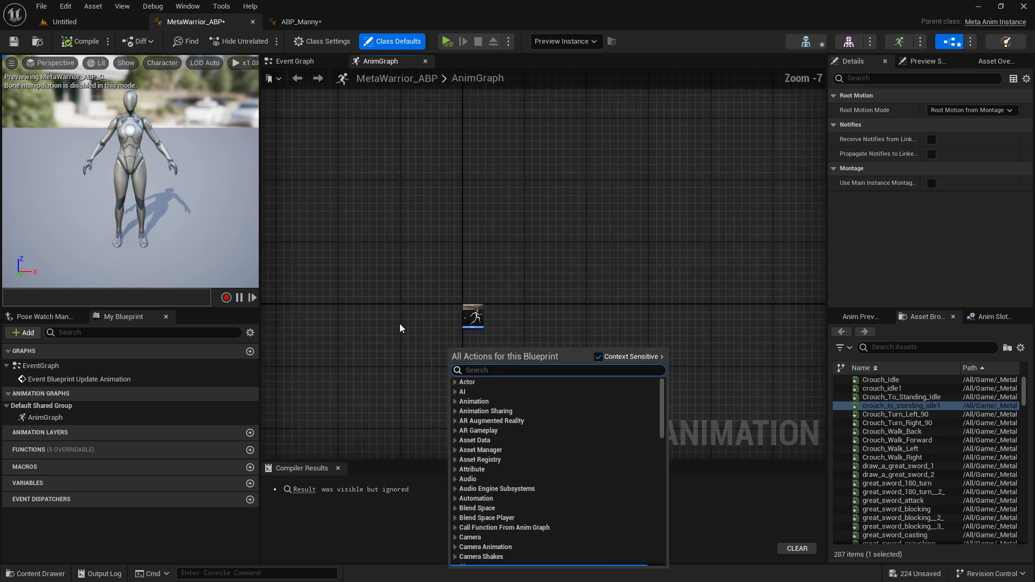
pyautogui.moveTo(399, 326); pyautogui.dragTo(427, 232, button='right')
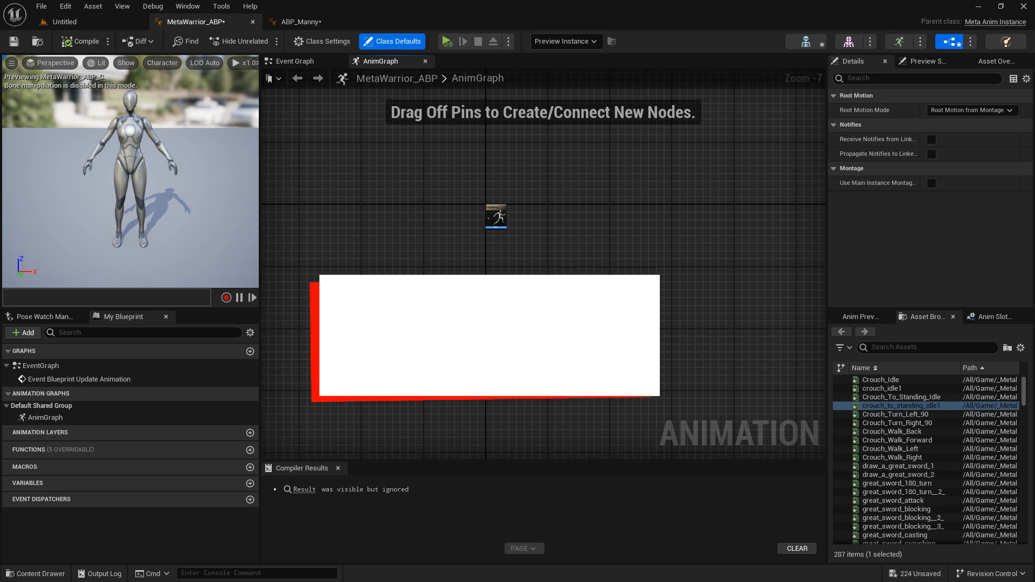
pyautogui.hotkey('ctrl', 'v')
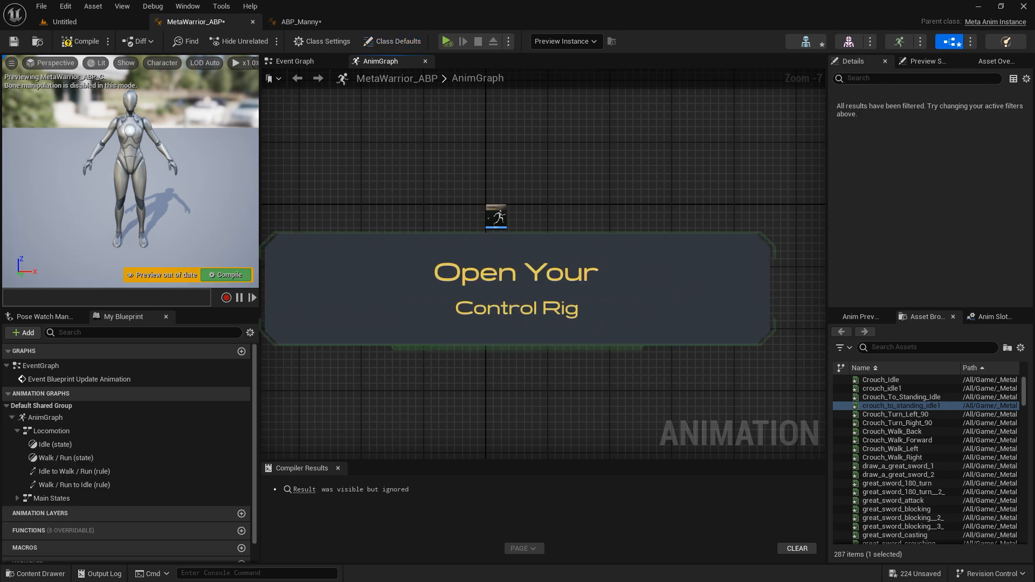
pyautogui.scroll(5, 425, 233)
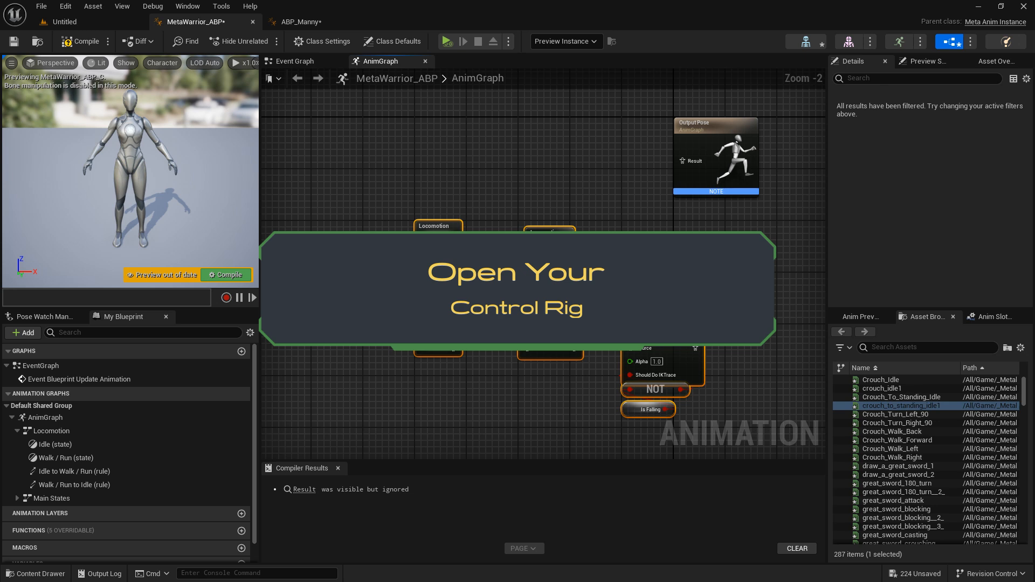
pyautogui.click(597, 303)
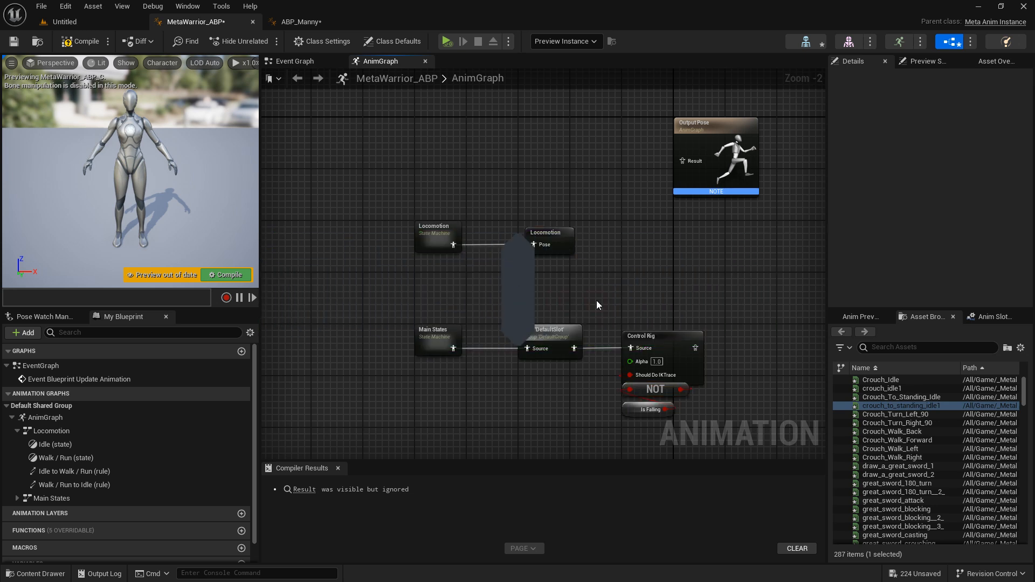
# Open the rig behind the pasted Control Rig node and upgrade the outdated Sequence node in its Forwards Solve graph
pyautogui.moveTo(661, 307); pyautogui.dragTo(578, 278, button='right')
pyautogui.click(574, 307)
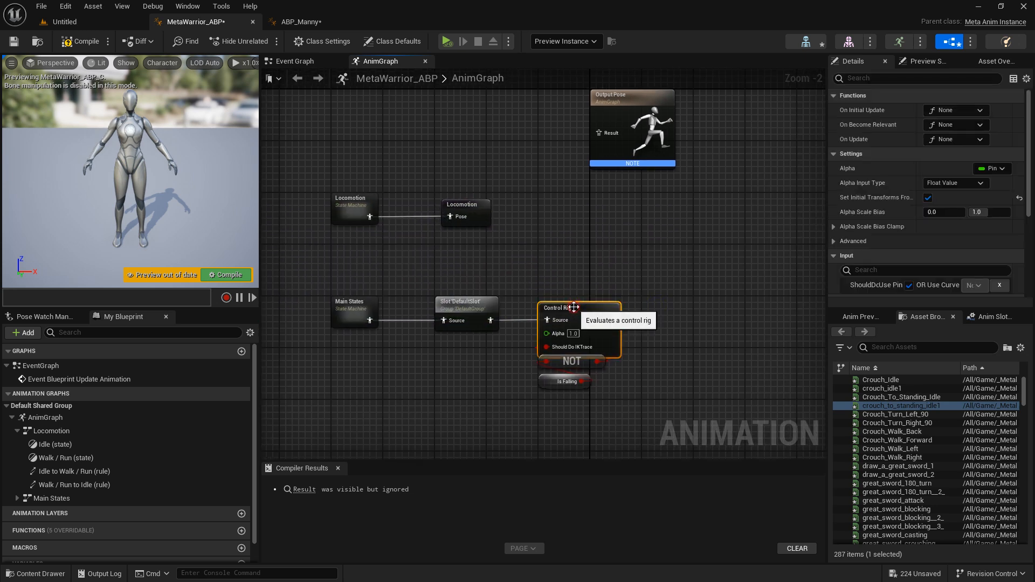
pyautogui.doubleClick(579, 314)
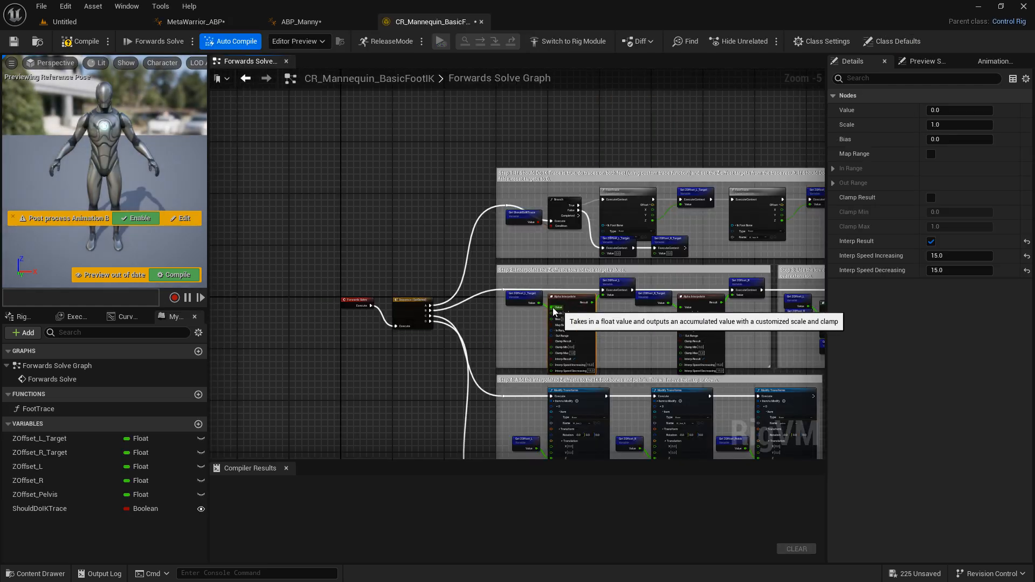
pyautogui.scroll(3, 447, 314)
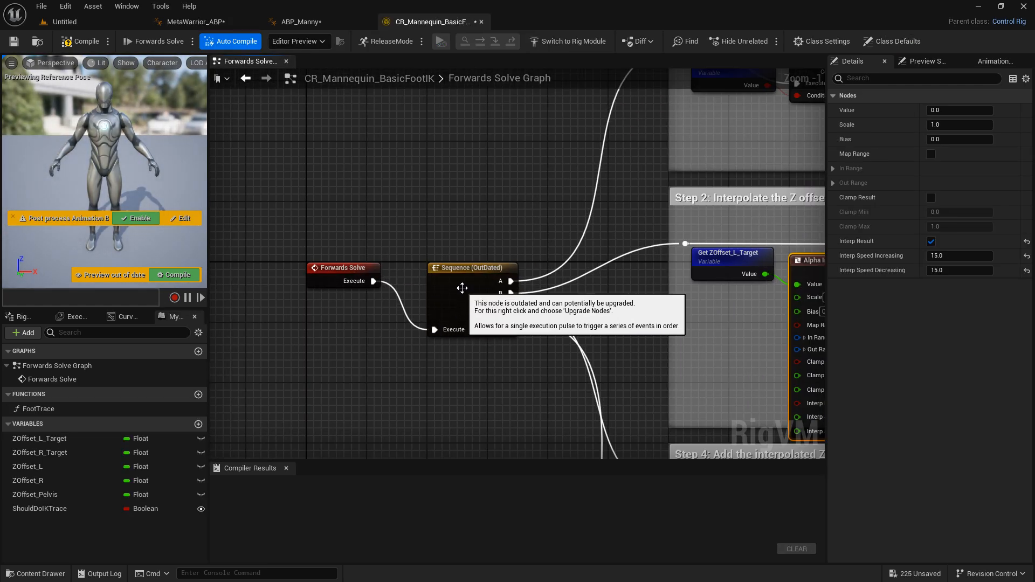
pyautogui.rightClick(458, 284)
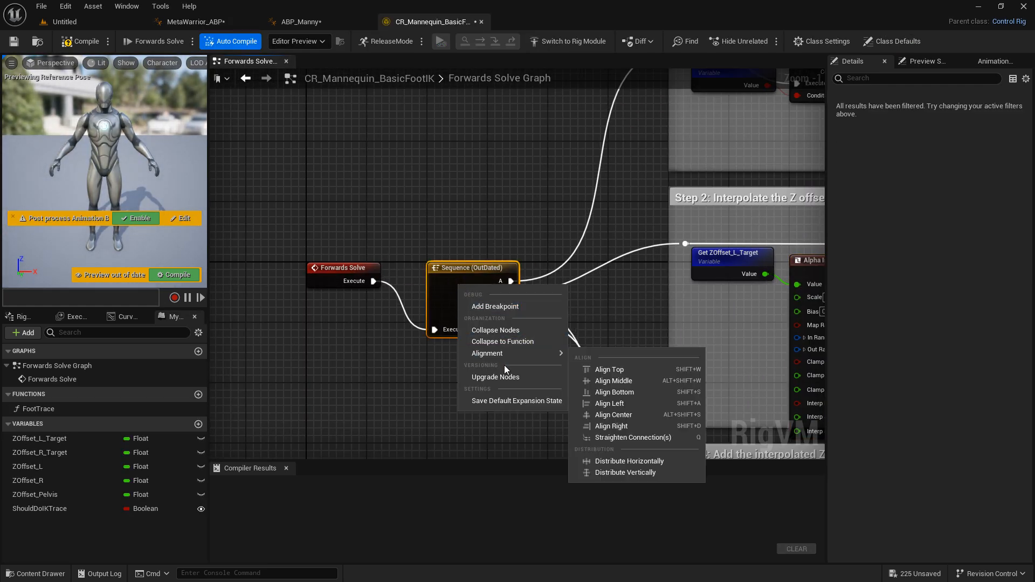
pyautogui.rightClick(440, 273)
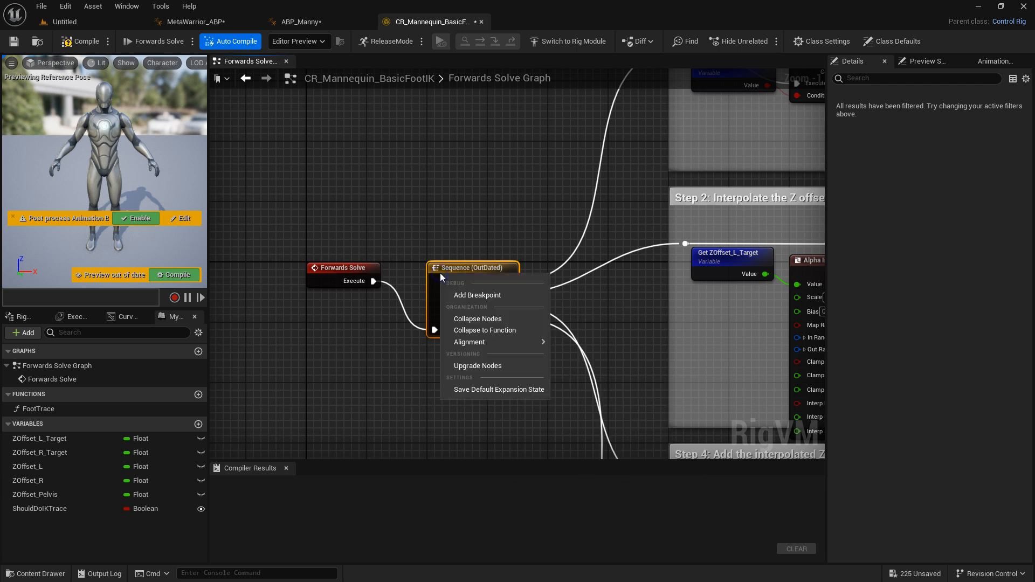
pyautogui.click(498, 361)
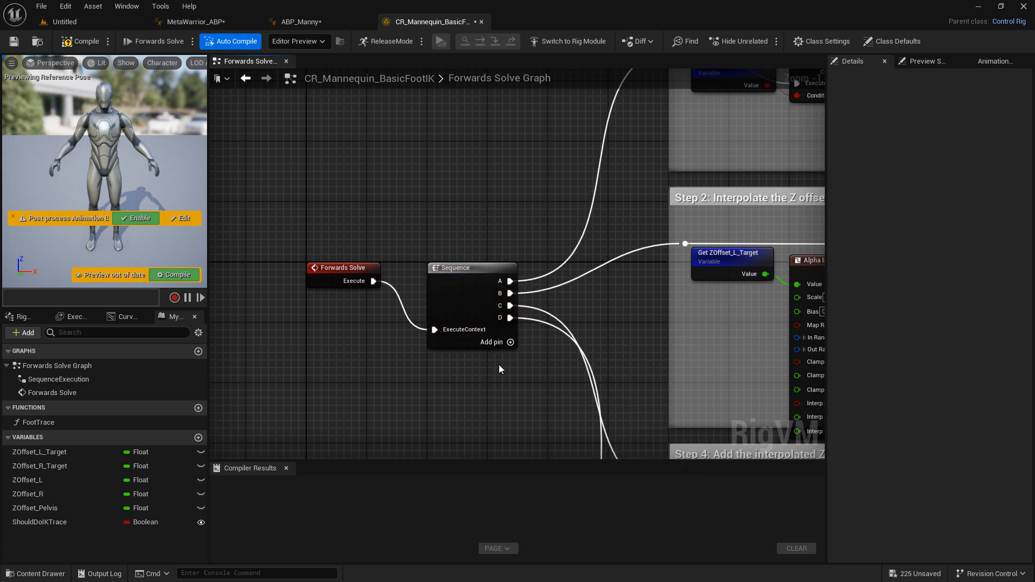
# Set the Root bone of the Step 5 Full Body IK node to animation_root
pyautogui.scroll(-3, 548, 359)
pyautogui.moveTo(664, 407); pyautogui.dragTo(446, 292, button='right')
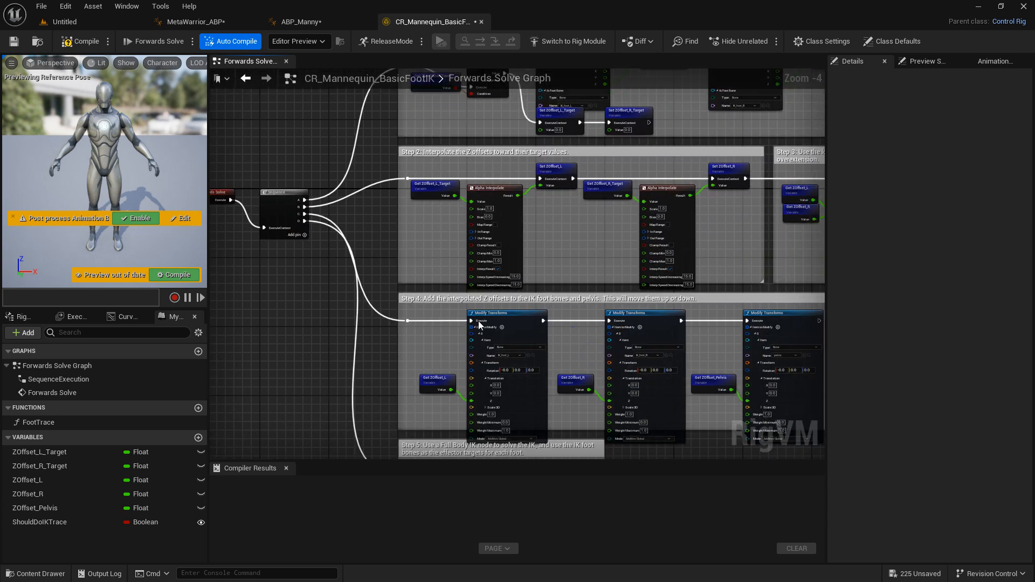
pyautogui.moveTo(599, 365); pyautogui.dragTo(470, 146, button='right')
pyautogui.scroll(4, 378, 342)
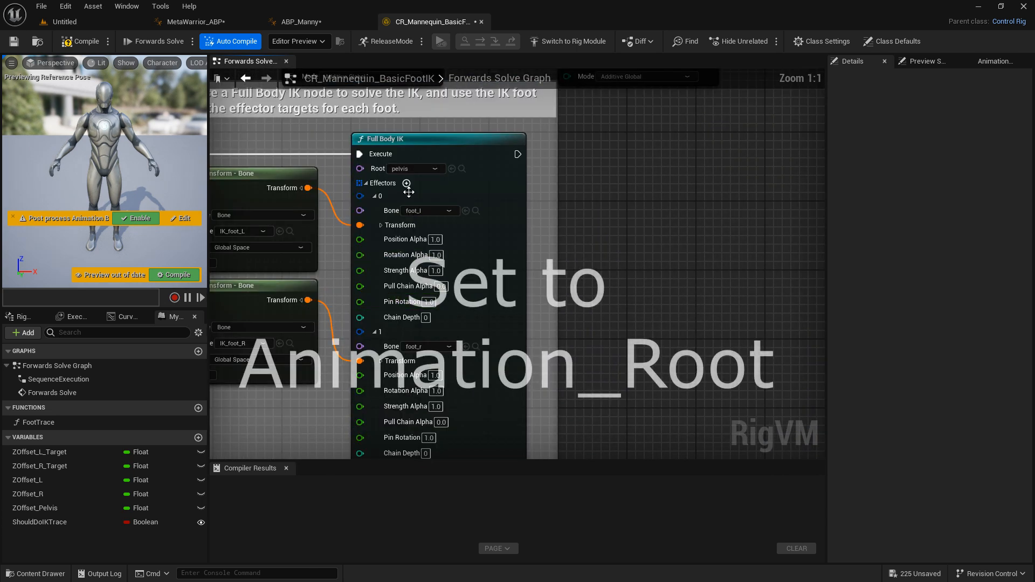
pyautogui.click(428, 170)
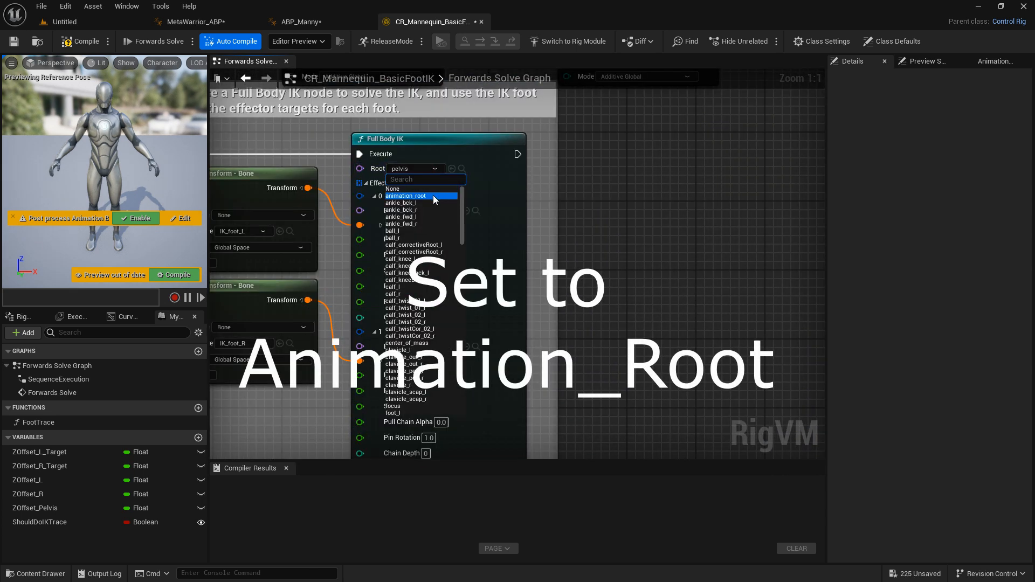
pyautogui.click(432, 195)
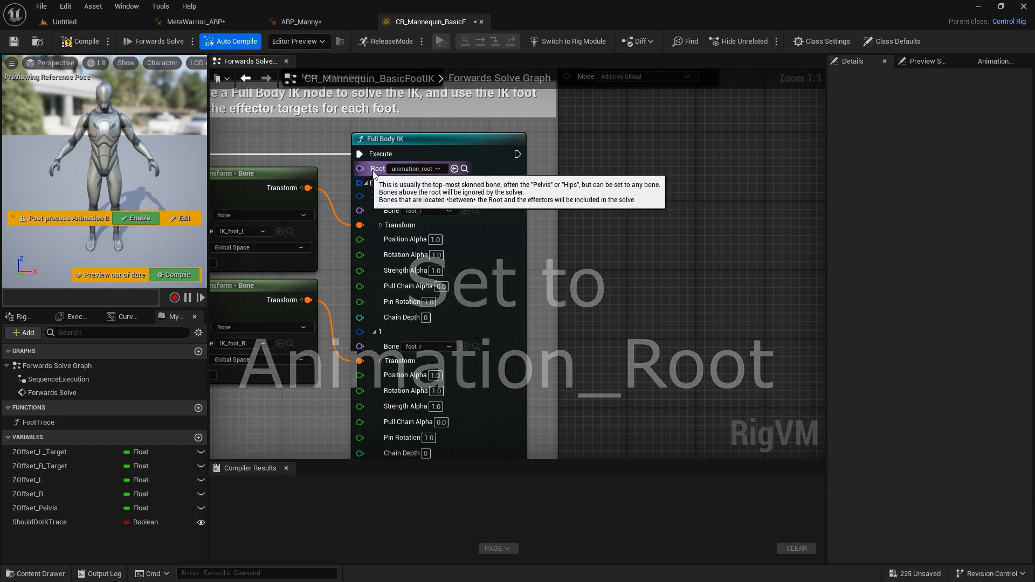
# Review the Step 5 nodes around Full Body IK and compile CR_Mannequin_BasicFootIK
pyautogui.scroll(-3, 609, 215)
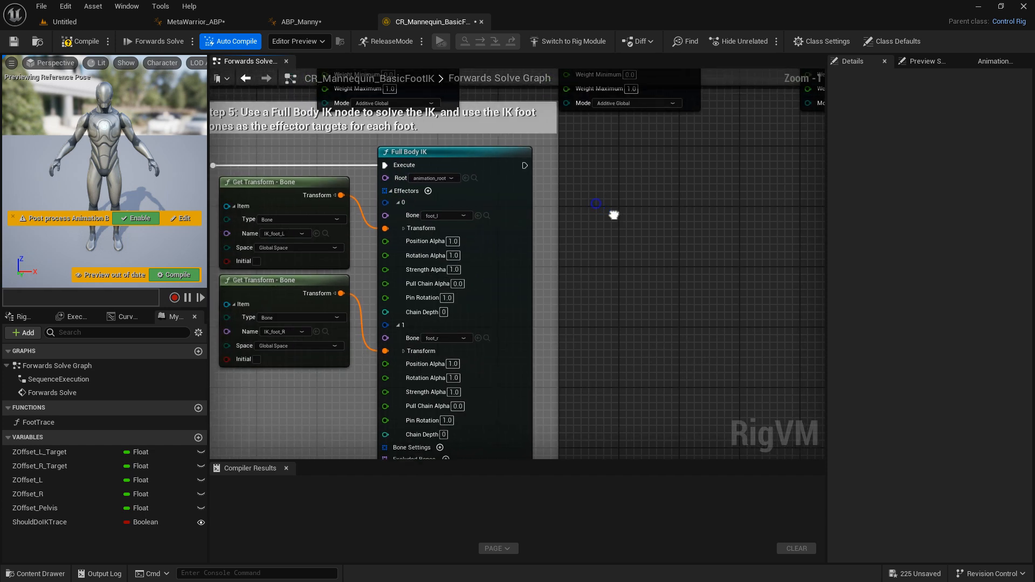
pyautogui.scroll(-1, 606, 247)
pyautogui.scroll(4, 489, 216)
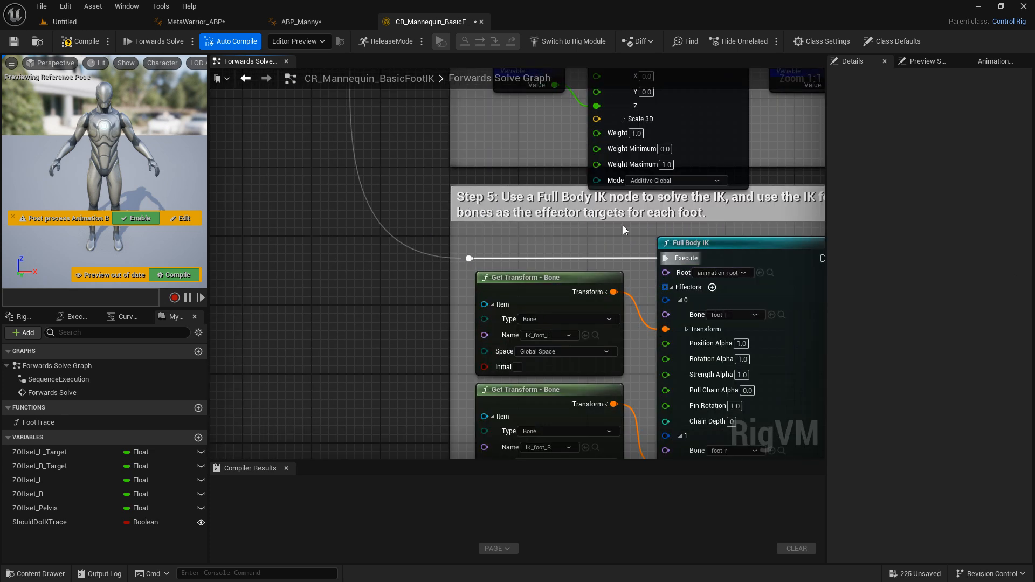
pyautogui.click(75, 61)
pyautogui.click(81, 41)
pyautogui.click(81, 41)
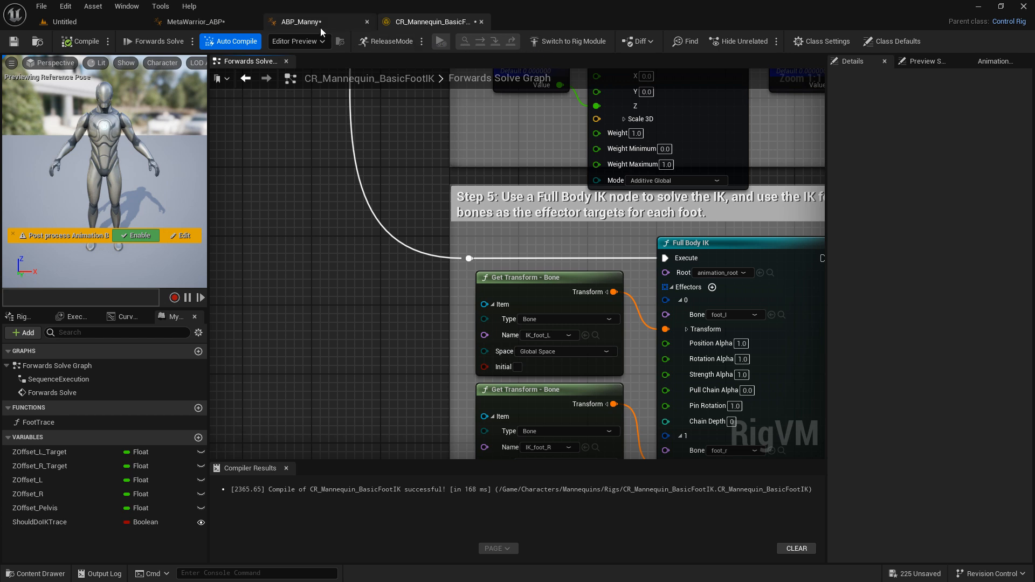
# In MetaWarrior_ABP's AnimGraph, move Output Pose beside the Control Rig node and connect the rig's output to Result
pyautogui.click(235, 22)
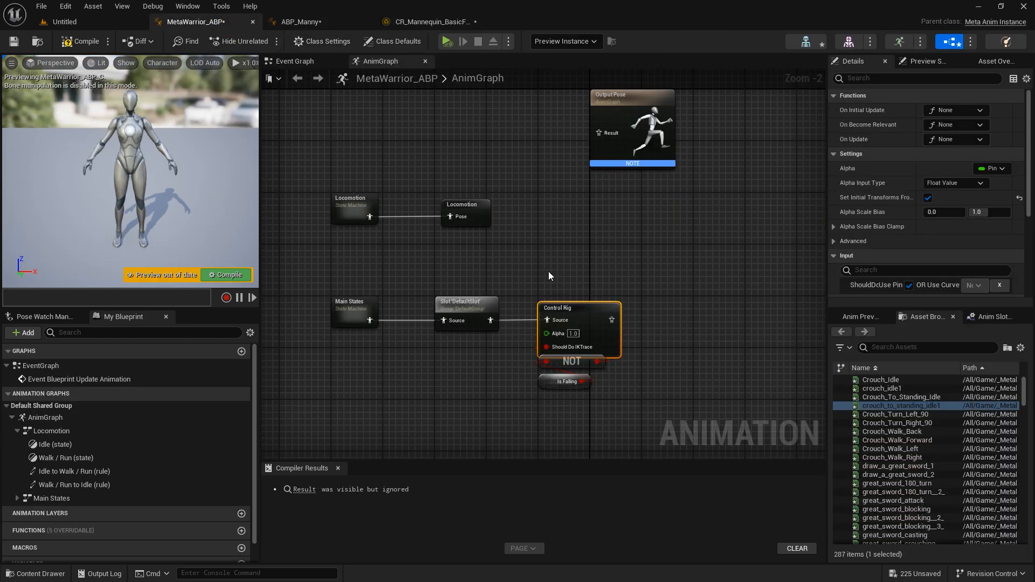
pyautogui.moveTo(637, 99); pyautogui.dragTo(719, 295)
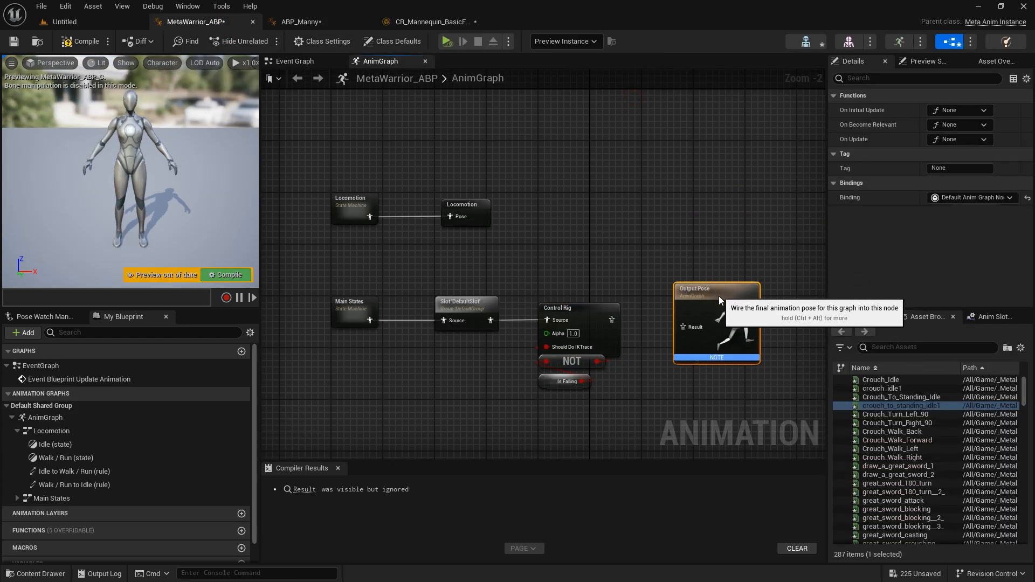
pyautogui.moveTo(612, 320); pyautogui.dragTo(684, 332)
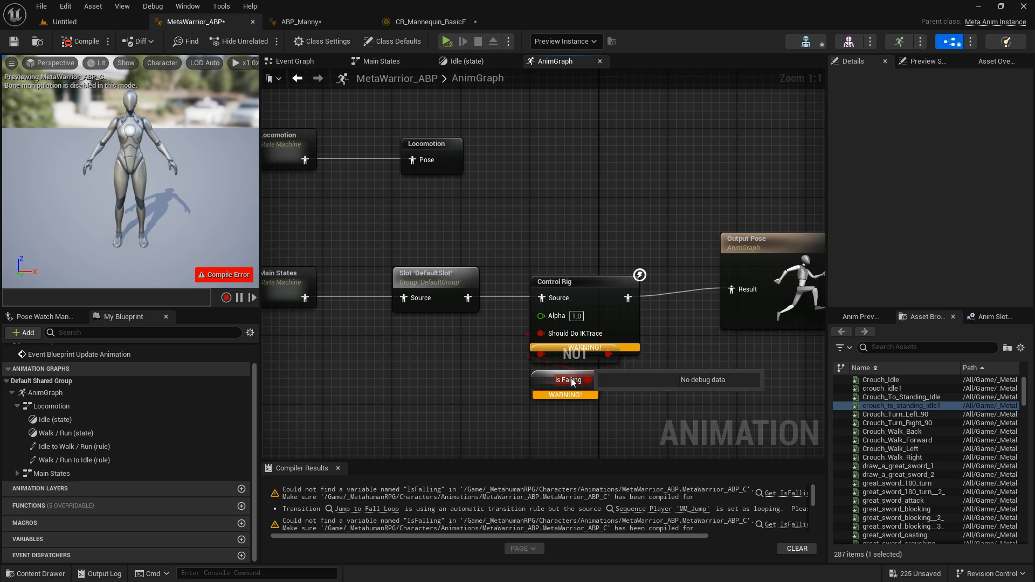
# Promote the Is Falling getter's output to a variable, delete the resulting SET node and compile MetaWarrior_ABP
pyautogui.rightClick(571, 378)
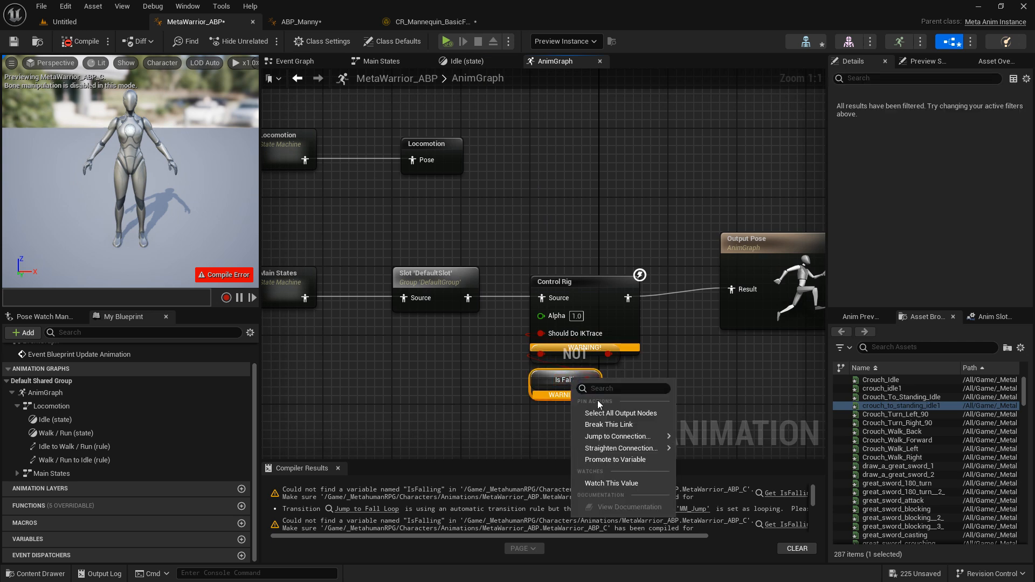
pyautogui.click(619, 460)
pyautogui.click(779, 392)
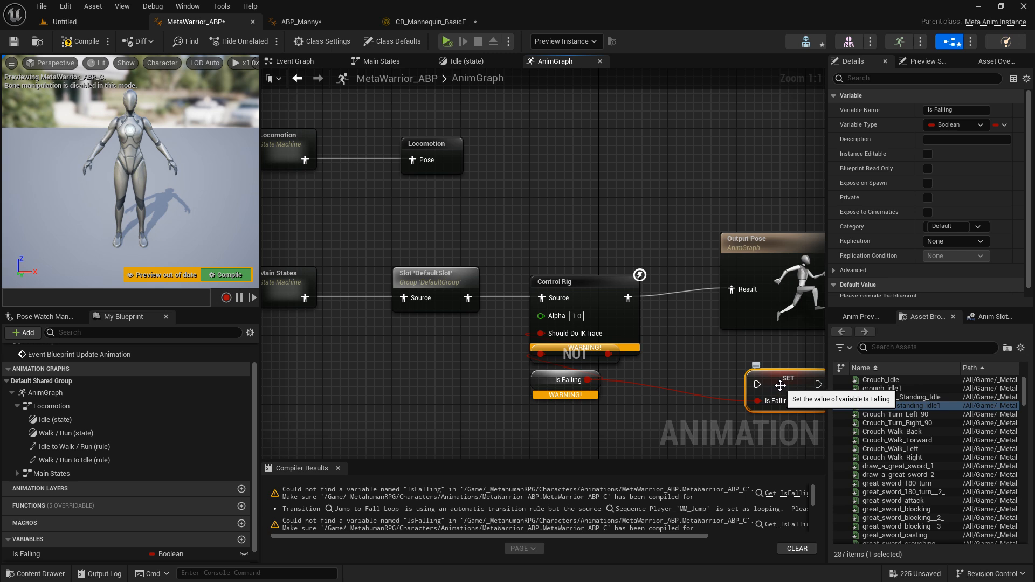
pyautogui.press('Delete')
pyautogui.click(85, 46)
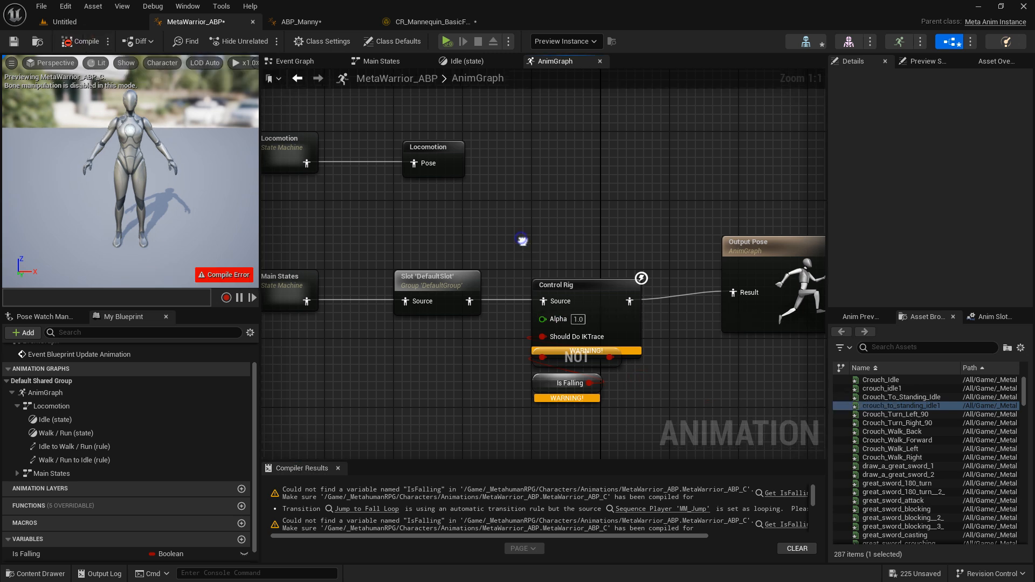
pyautogui.moveTo(522, 240); pyautogui.dragTo(539, 246, button='right')
pyautogui.rightClick(589, 393)
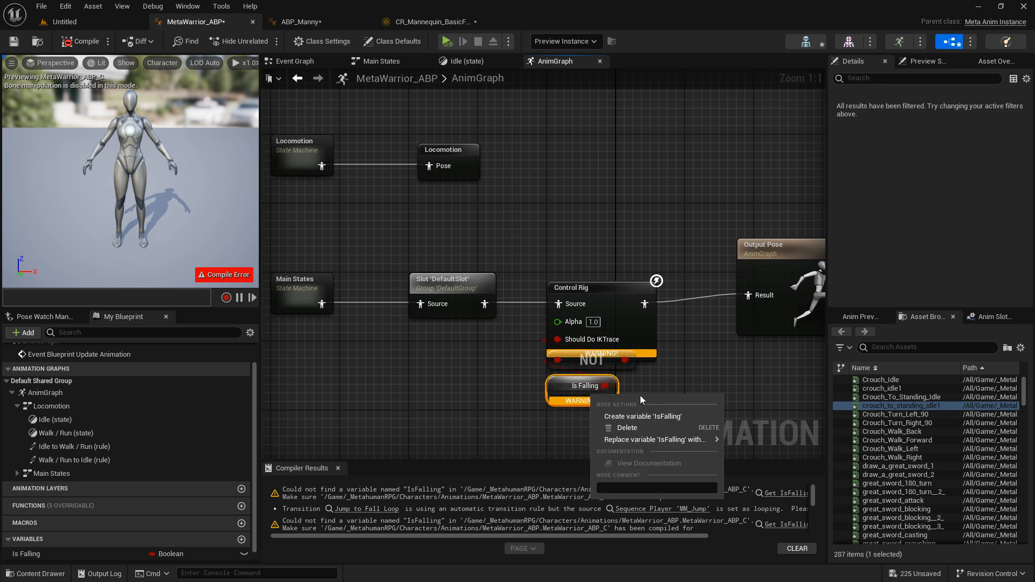
pyautogui.rightClick(589, 387)
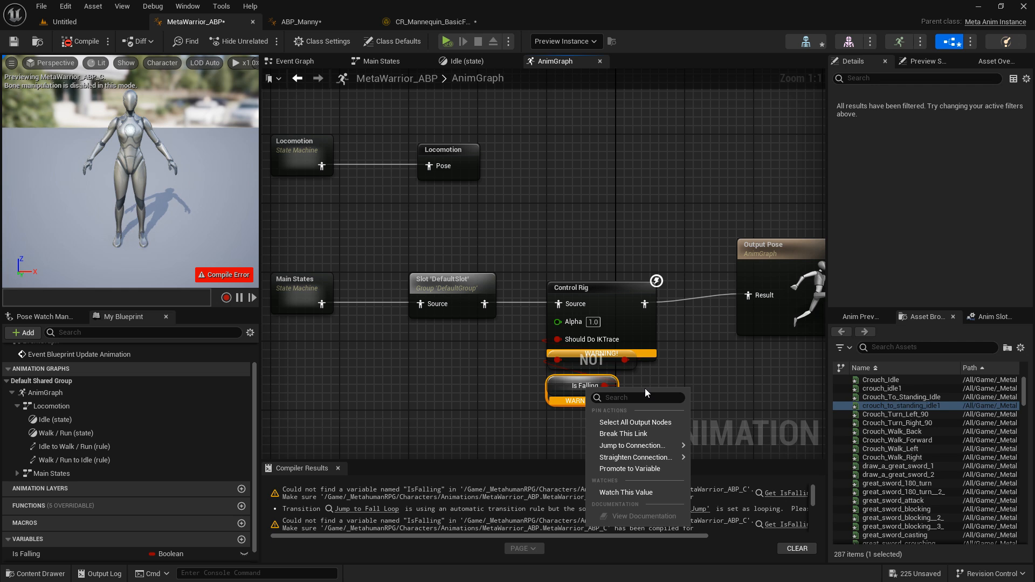
pyautogui.click(689, 389)
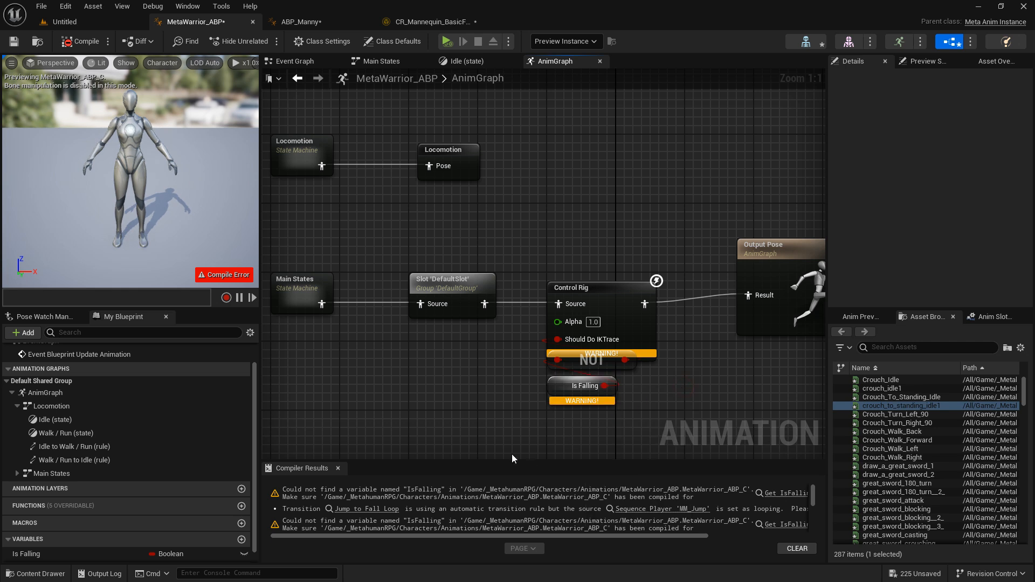
# Check the warning on the Is Falling getter node and create the missing 'IsFalling' variable from that node
pyautogui.click(516, 524)
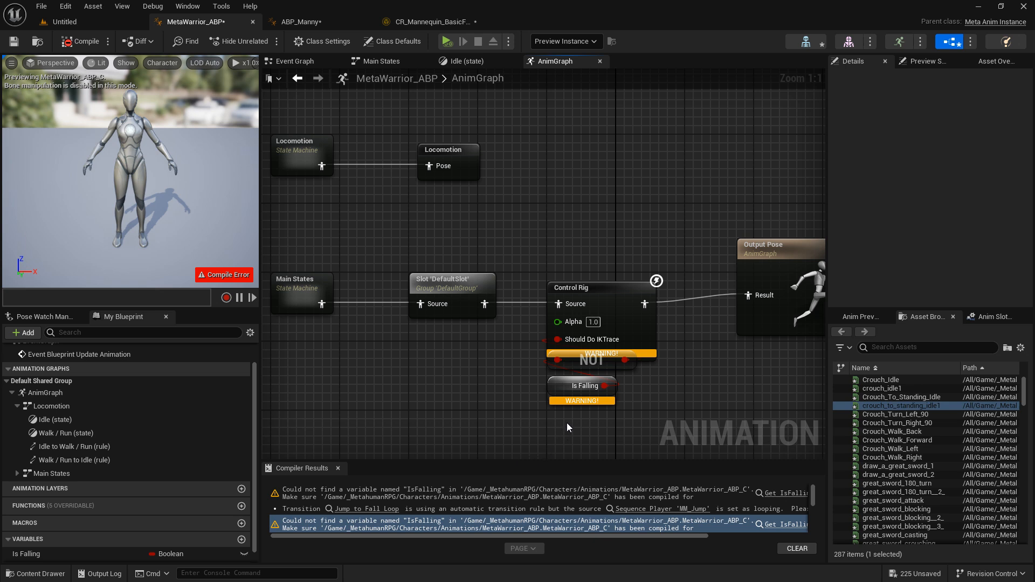
pyautogui.moveTo(577, 397)
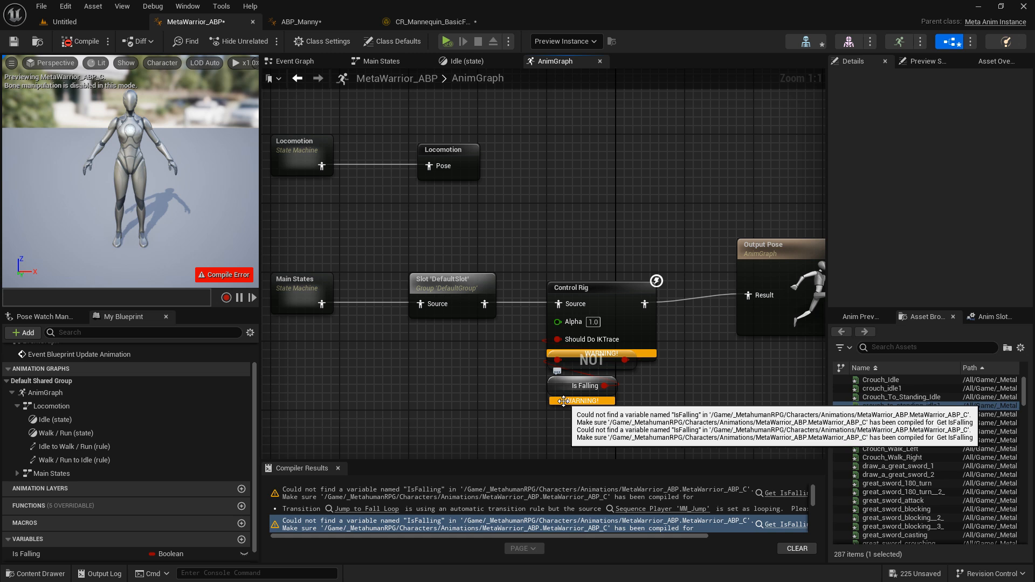
pyautogui.rightClick(577, 402)
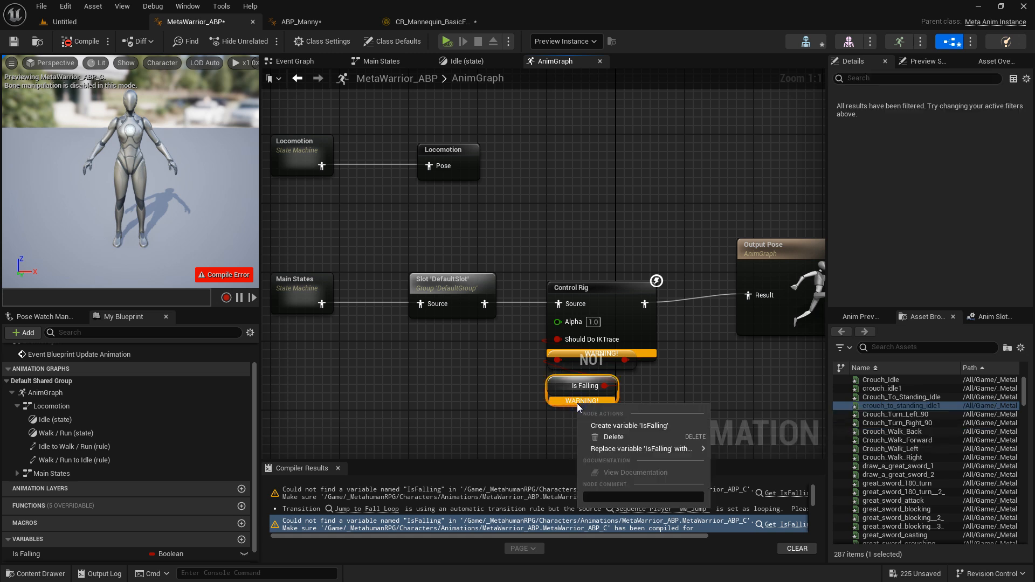
pyautogui.click(605, 427)
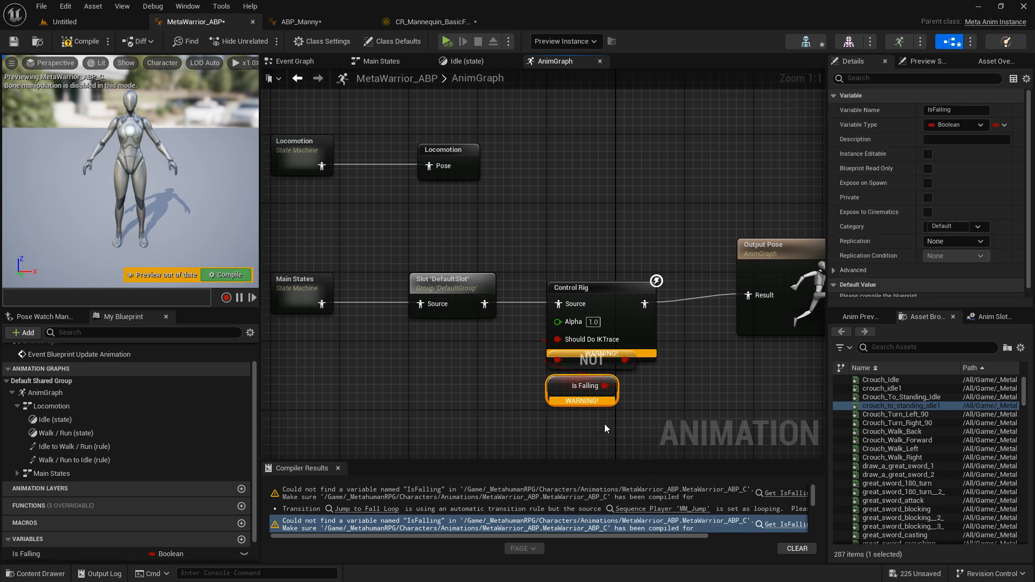
# Enlarge the compiler results, review the warnings including the Jump to Fall Loop transition note, and recompile MetaWarrior_ABP
pyautogui.click(474, 433)
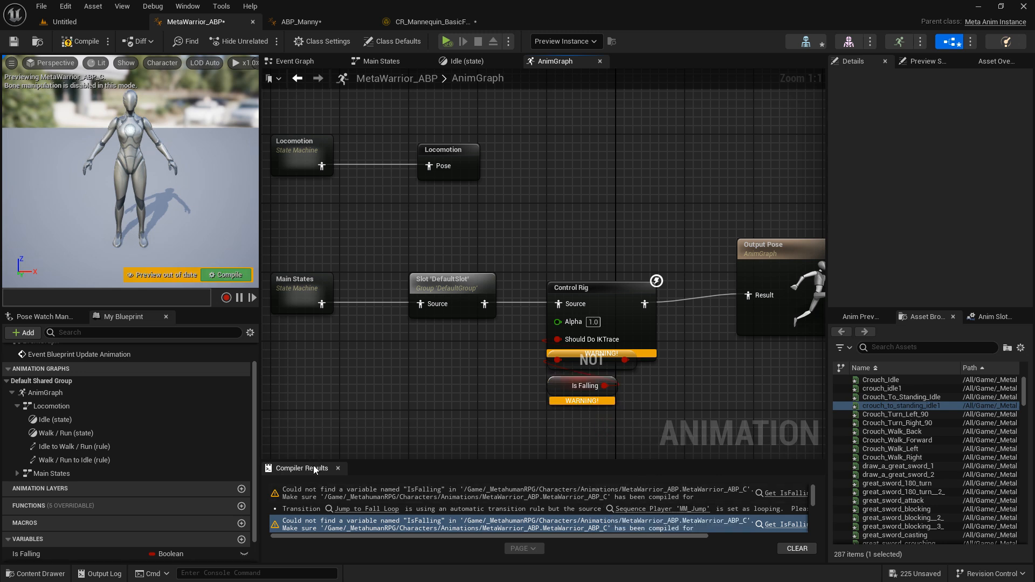
pyautogui.moveTo(317, 461); pyautogui.dragTo(335, 386)
pyautogui.scroll(-5, 539, 473)
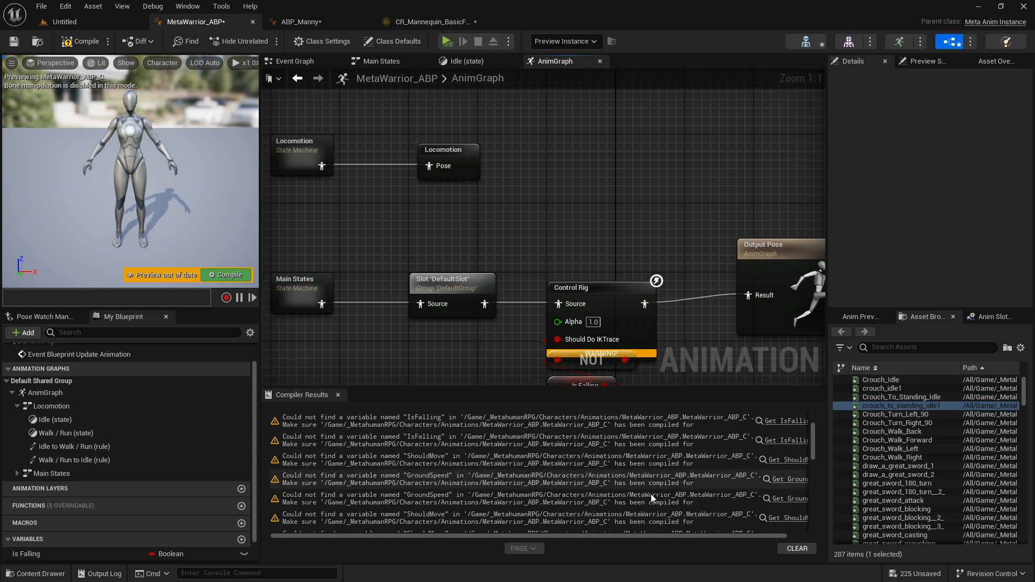
pyautogui.scroll(3, 736, 480)
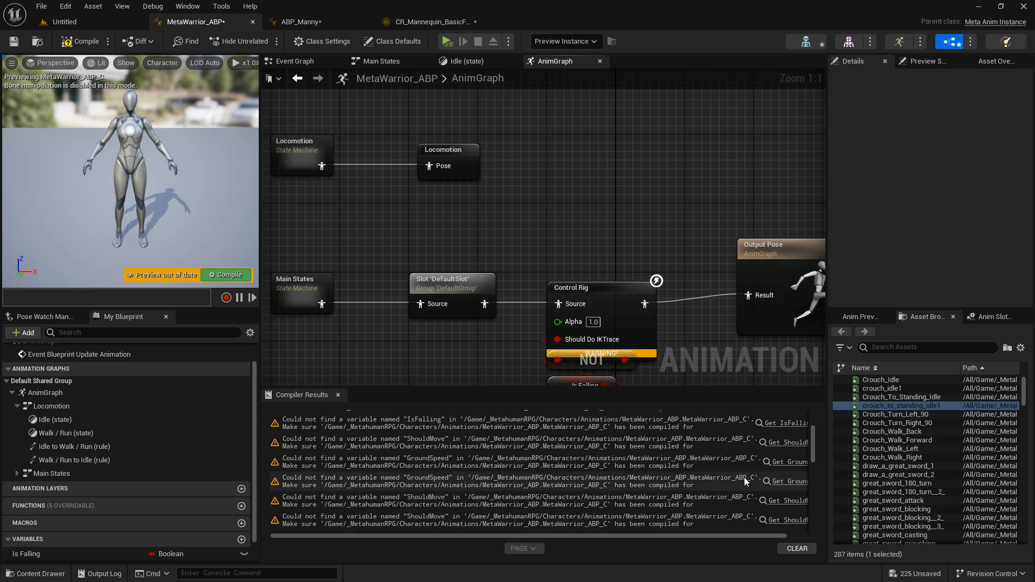
pyautogui.scroll(1, 752, 476)
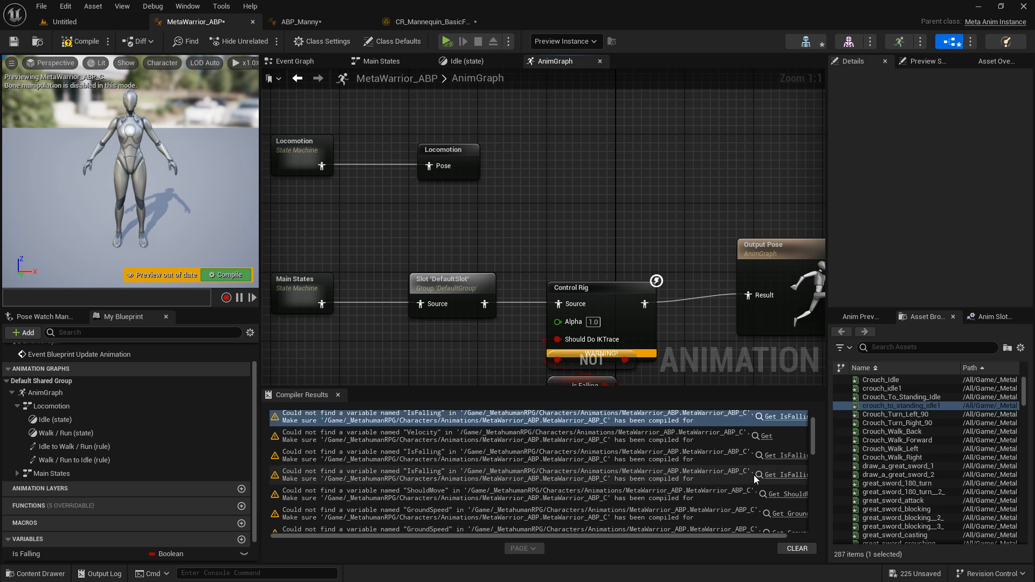
pyautogui.scroll(2, 754, 474)
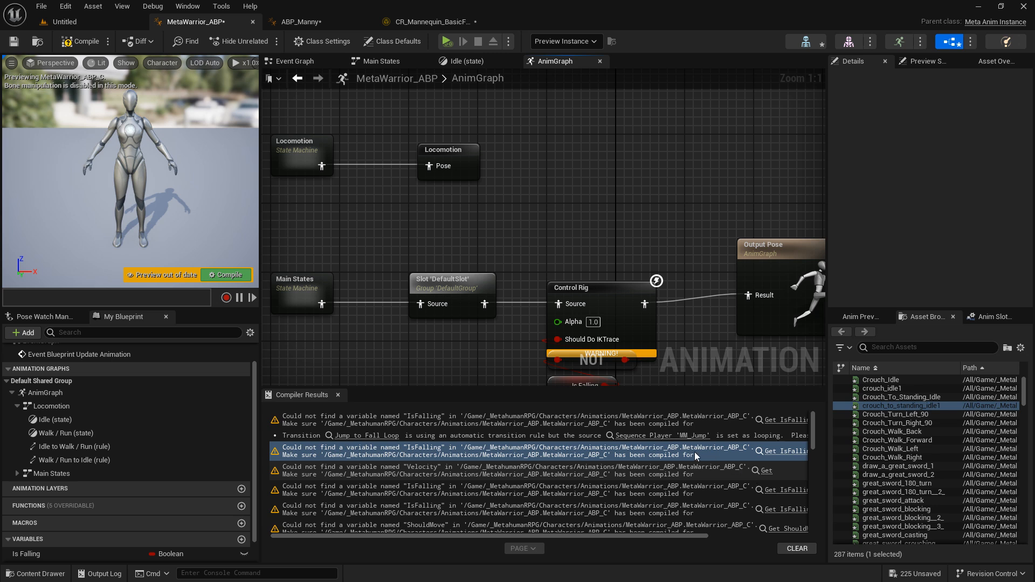
pyautogui.click(388, 439)
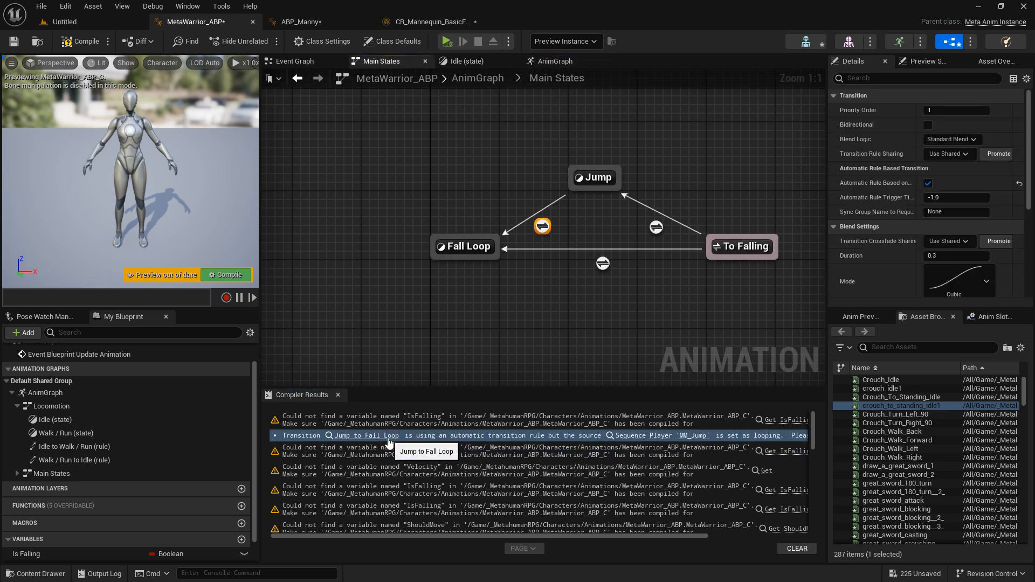
pyautogui.click(81, 42)
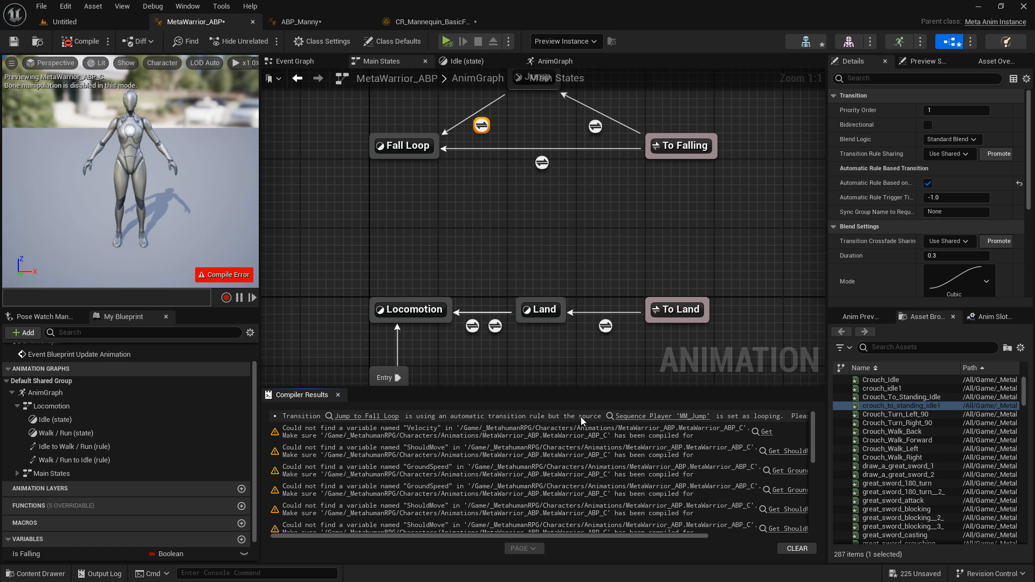
# Turn off Loop Animation on the MM_Jump sequence player in the Jump state and compile MetaWarrior_ABP
pyautogui.click(647, 420)
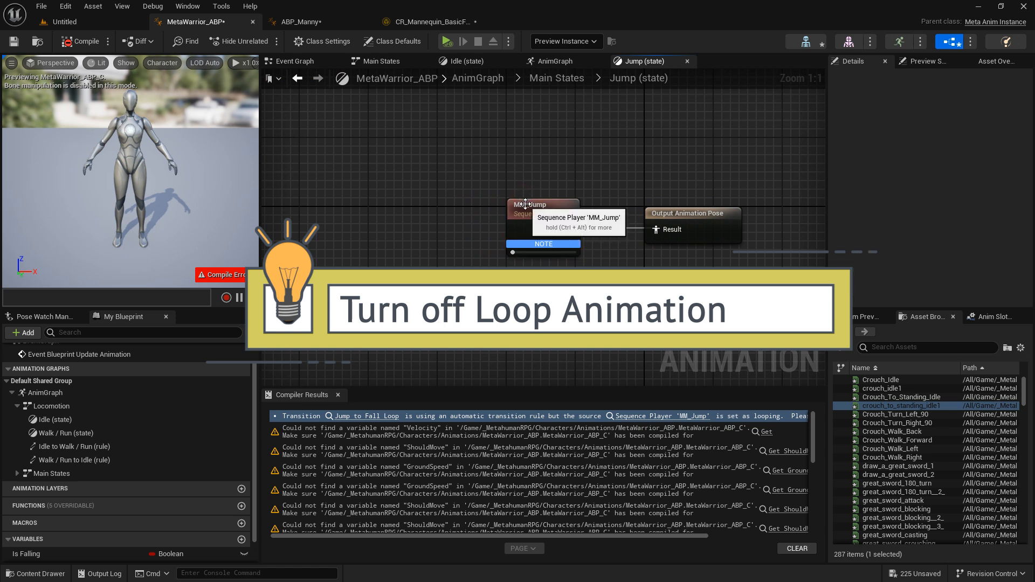
pyautogui.scroll(-3, 998, 203)
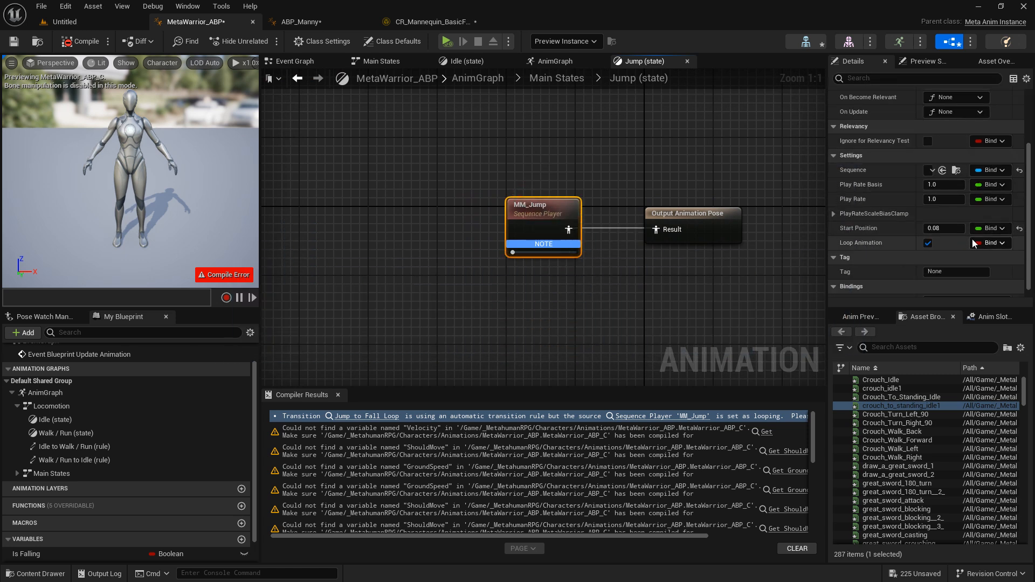
pyautogui.click(928, 244)
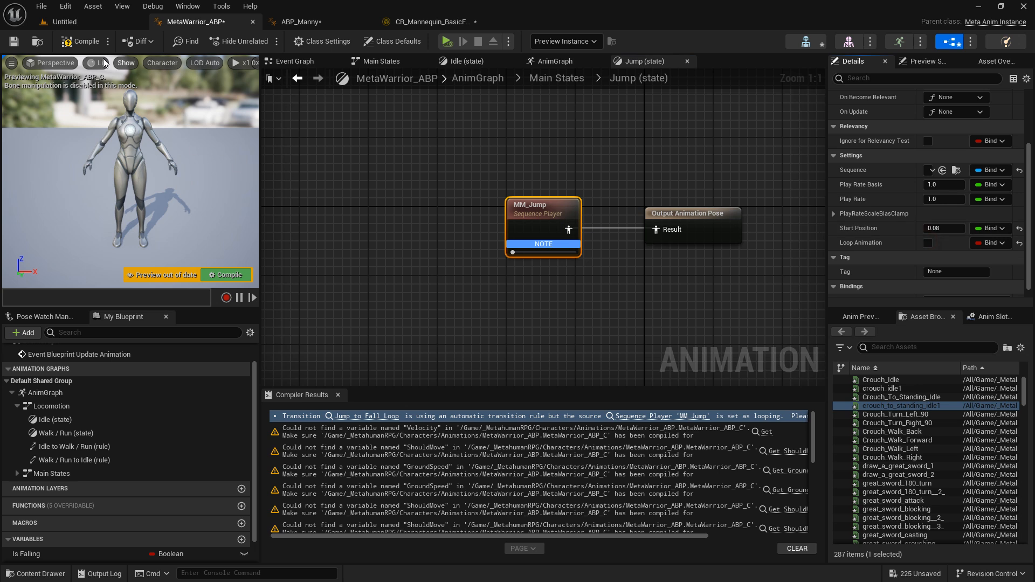
pyautogui.click(88, 46)
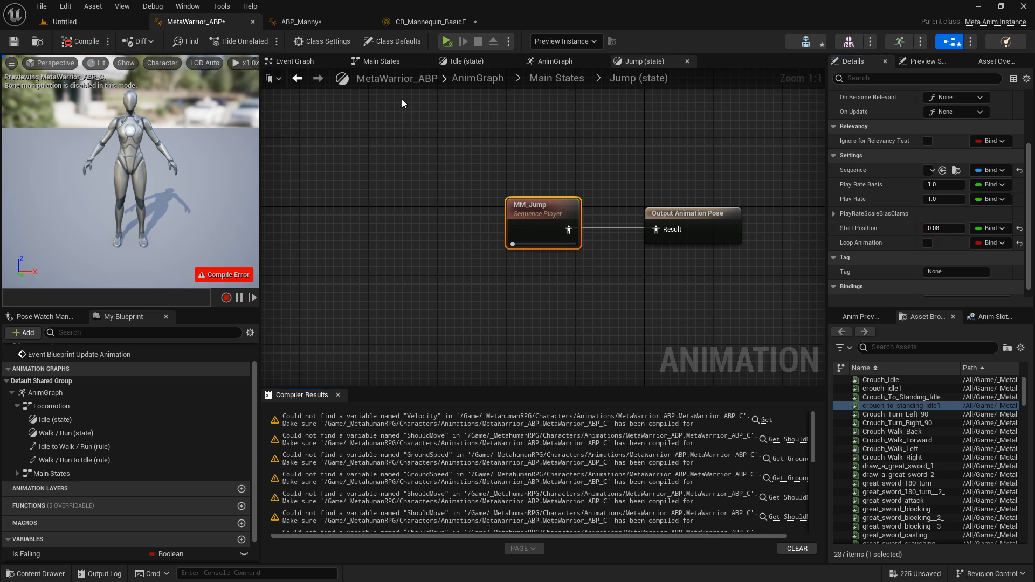
# Create the missing 'Velocity' variable from its getter node in the To Falling to Jump rule and compile the blueprint
pyautogui.click(532, 80)
pyautogui.moveTo(515, 233); pyautogui.dragTo(494, 276, button='right')
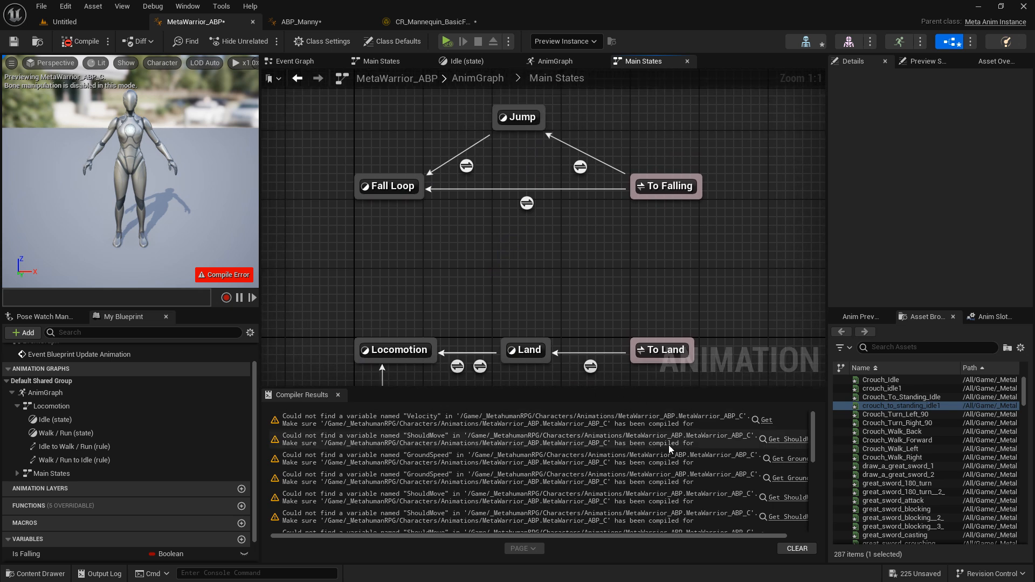
pyautogui.click(765, 422)
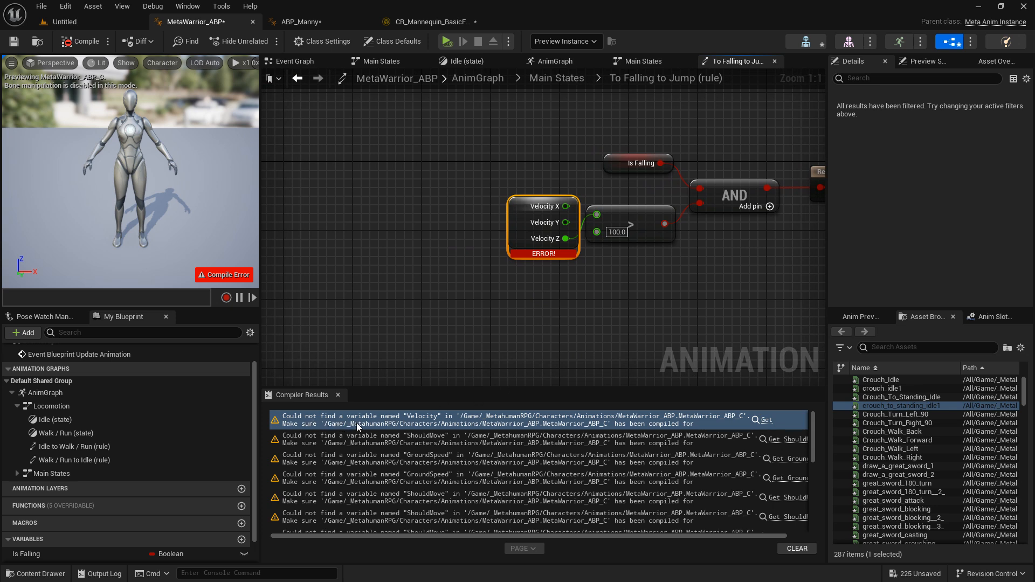
pyautogui.scroll(-4, 478, 370)
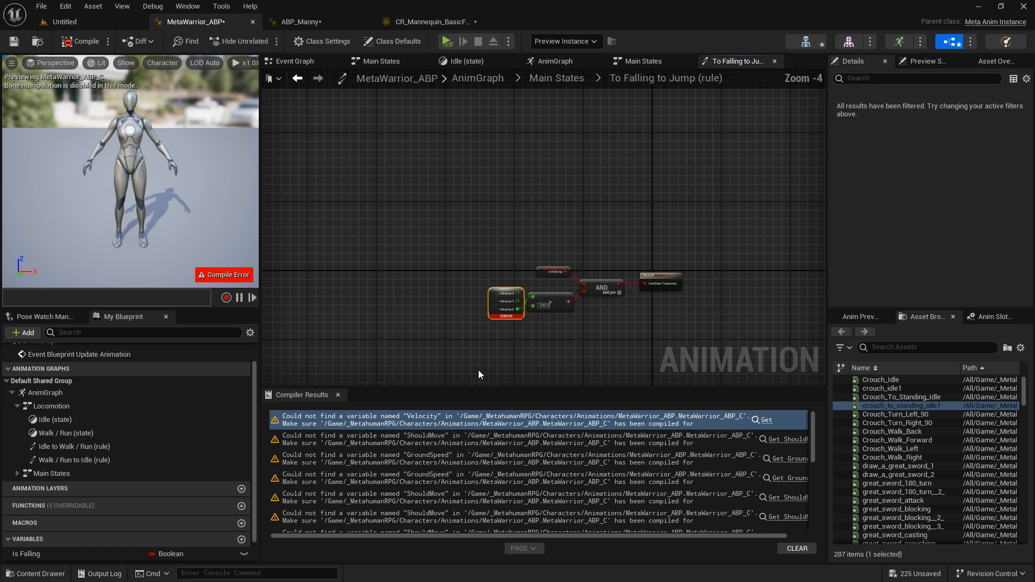
pyautogui.scroll(3, 474, 339)
pyautogui.scroll(1, 490, 337)
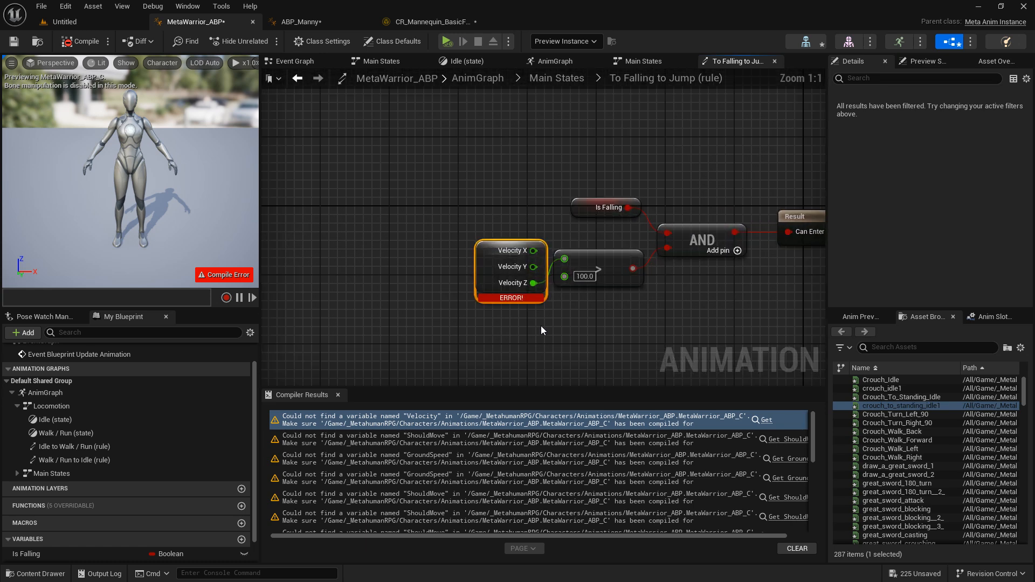
pyautogui.scroll(-1, 541, 327)
pyautogui.moveTo(545, 330); pyautogui.dragTo(467, 331, button='right')
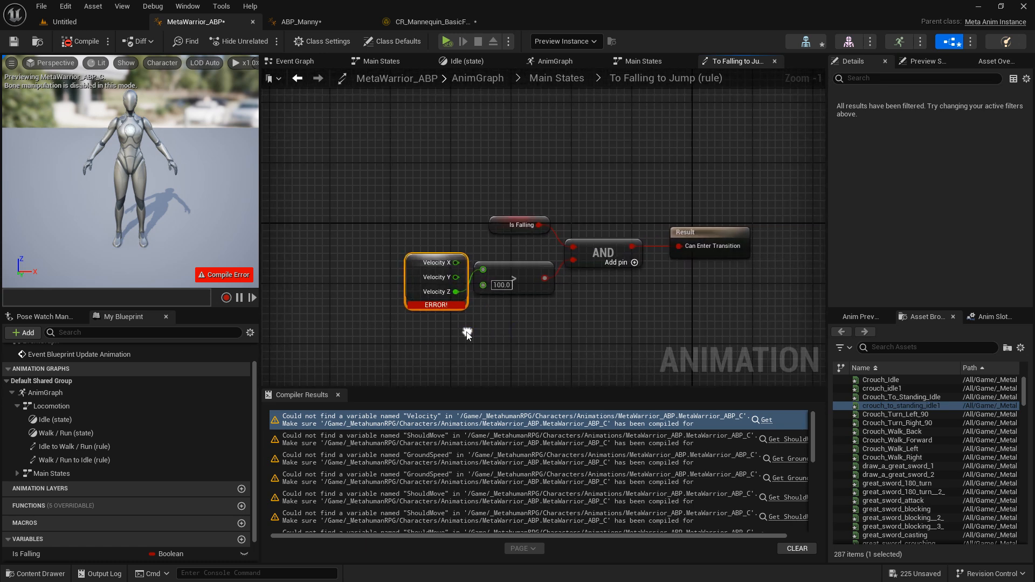
pyautogui.rightClick(421, 268)
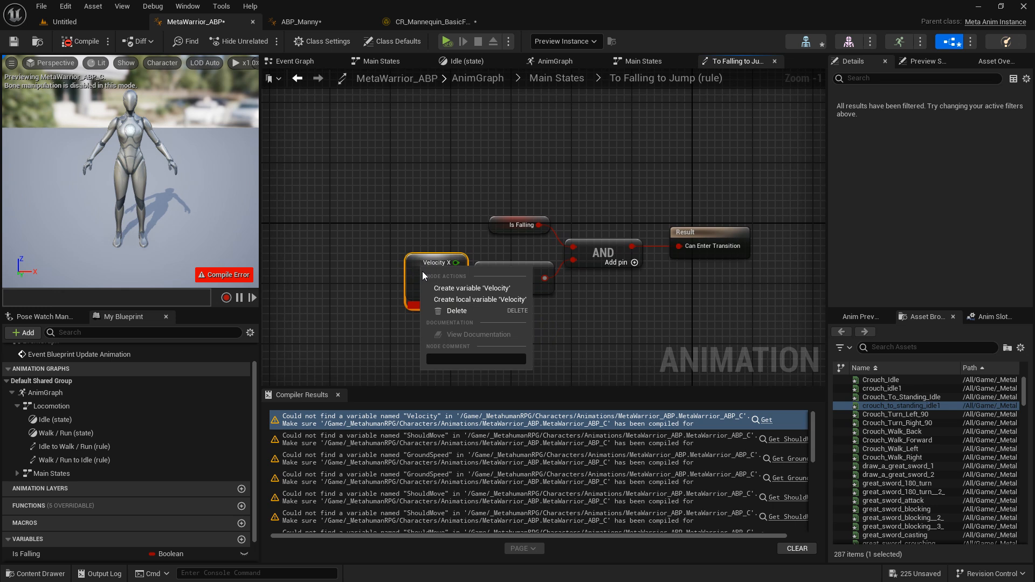
pyautogui.click(461, 289)
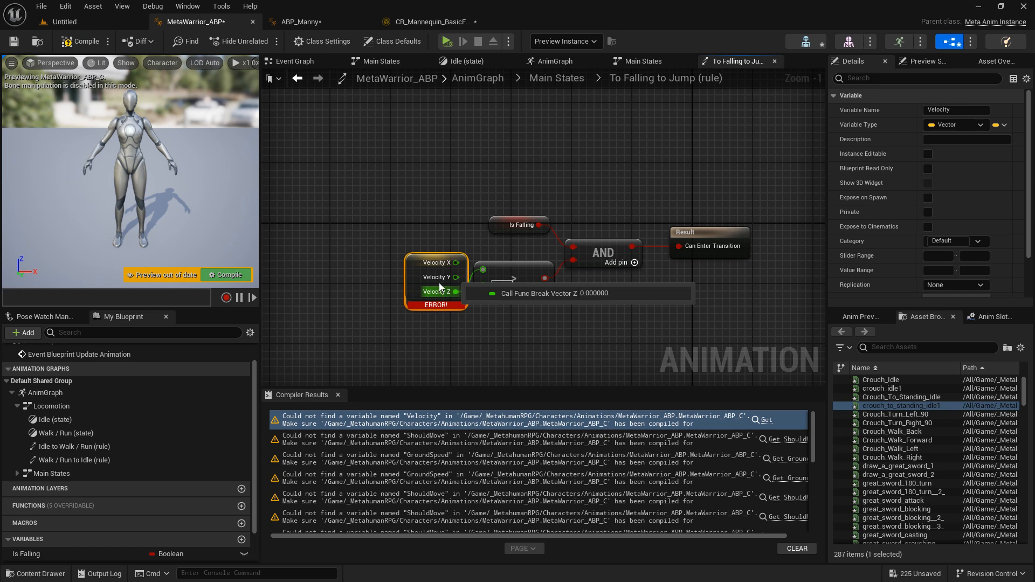
pyautogui.click(95, 43)
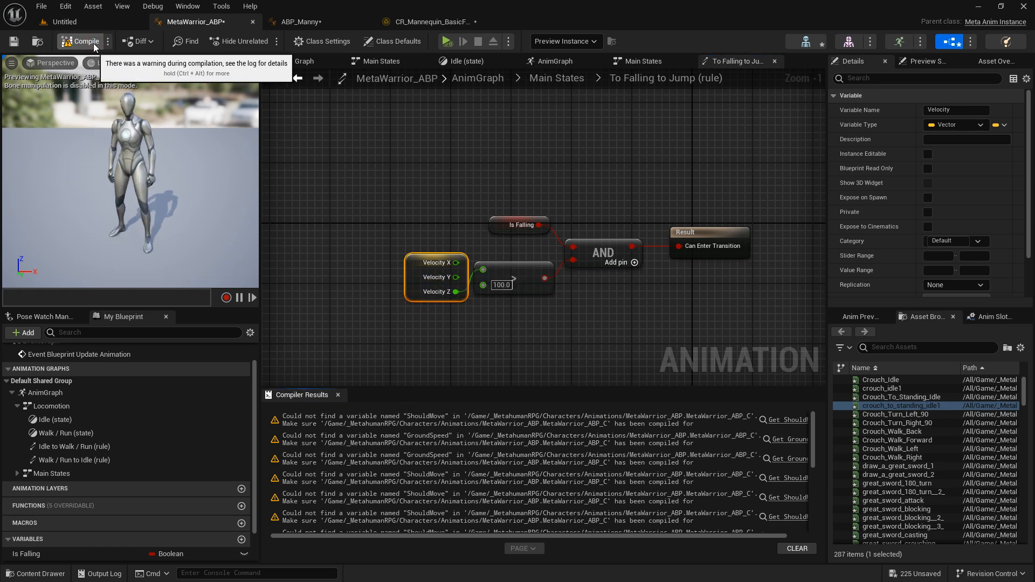
# Create the missing 'ShouldMove' variable from its getter node in the Land to Locomotion rule and compile
pyautogui.click(779, 420)
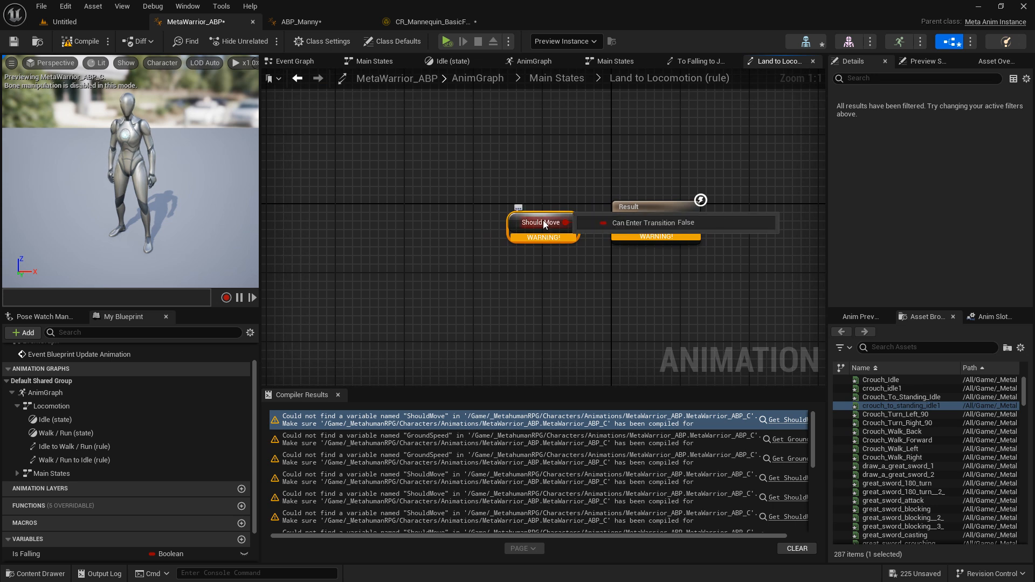
pyautogui.rightClick(542, 220)
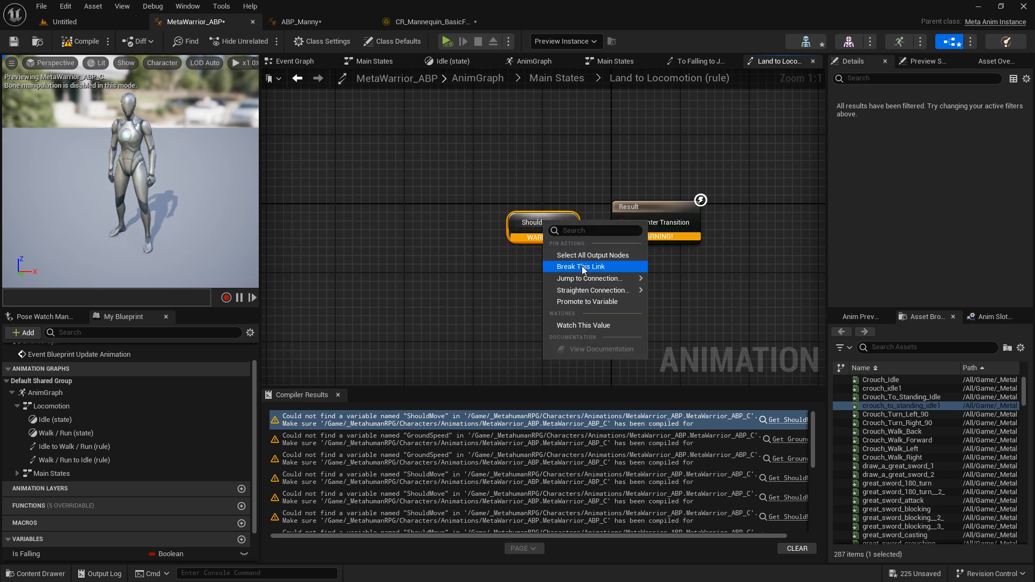
pyautogui.rightClick(532, 237)
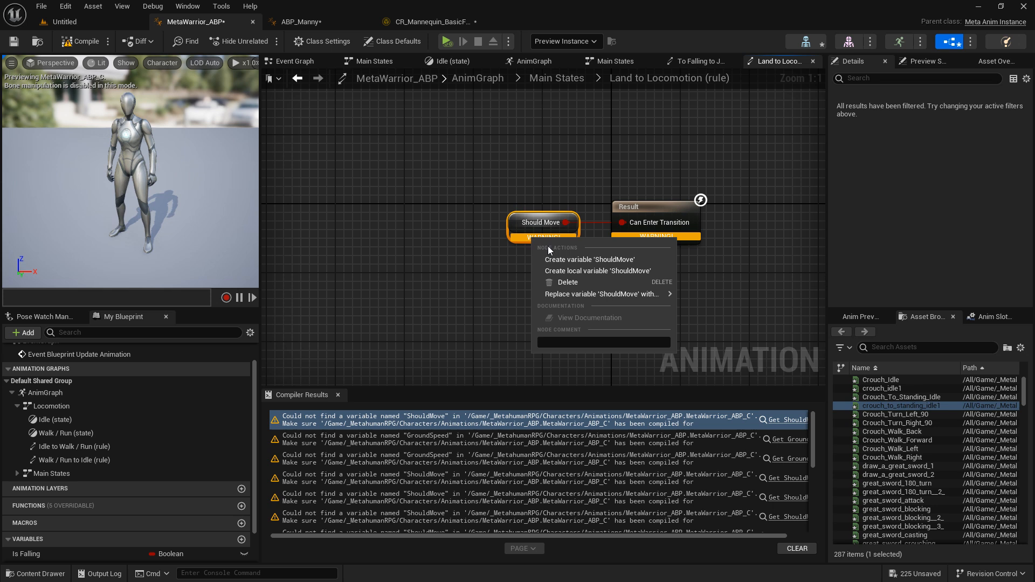
pyautogui.click(557, 258)
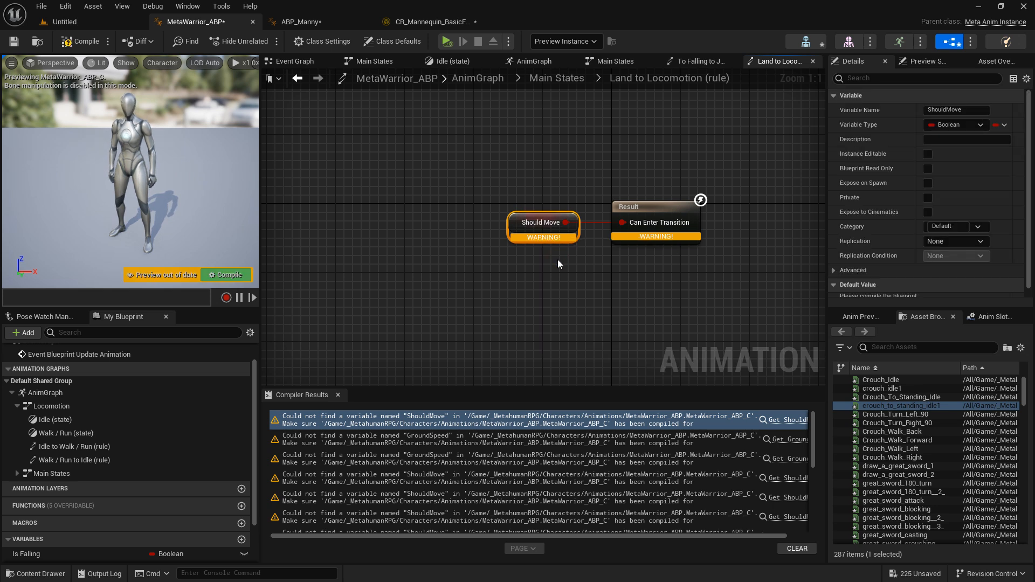
pyautogui.click(81, 41)
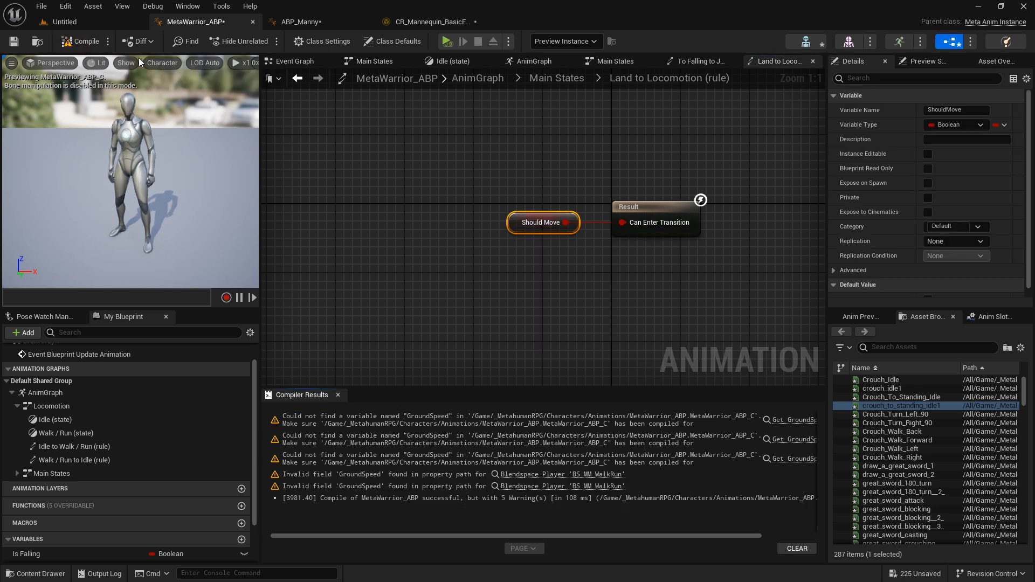
# Create the missing 'GroundSpeed' variable from its getter node in the Walk / Run state and compile
pyautogui.click(791, 420)
pyautogui.rightClick(529, 238)
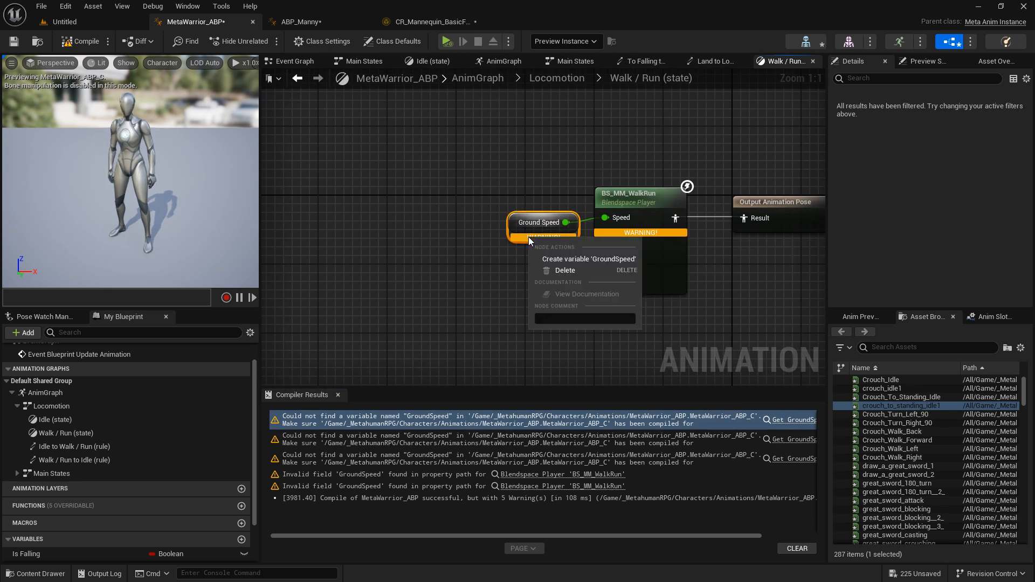
pyautogui.click(561, 260)
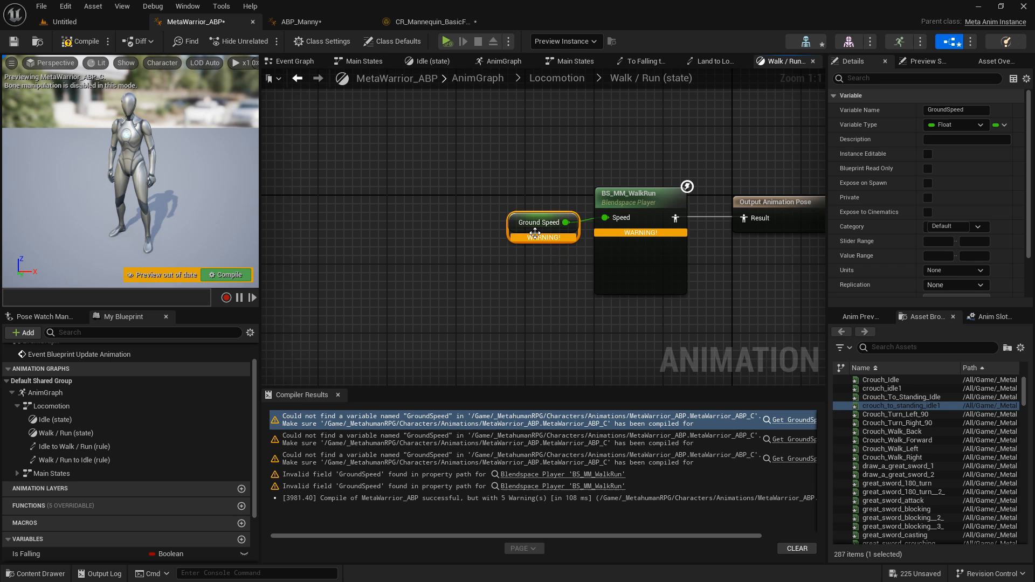
pyautogui.click(81, 41)
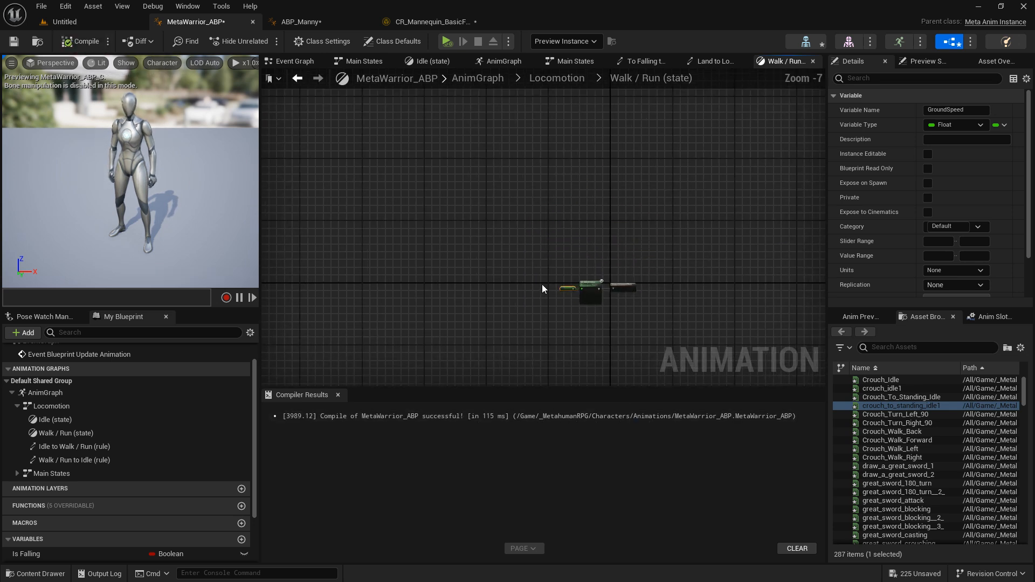
# Search the project's Content folder for "abp" and open the ABP_Manny animation blueprint
pyautogui.click(69, 24)
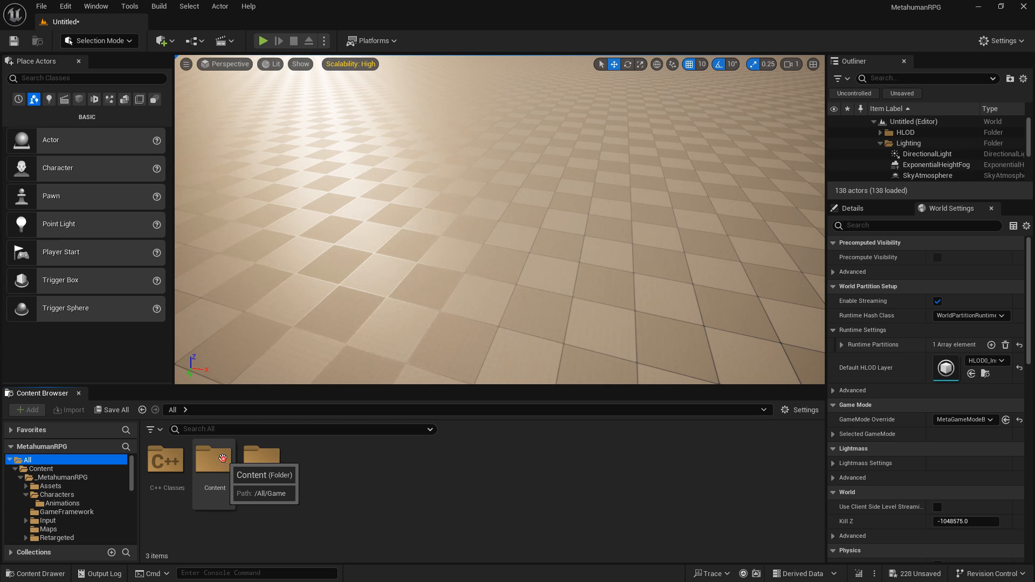
pyautogui.doubleClick(222, 457)
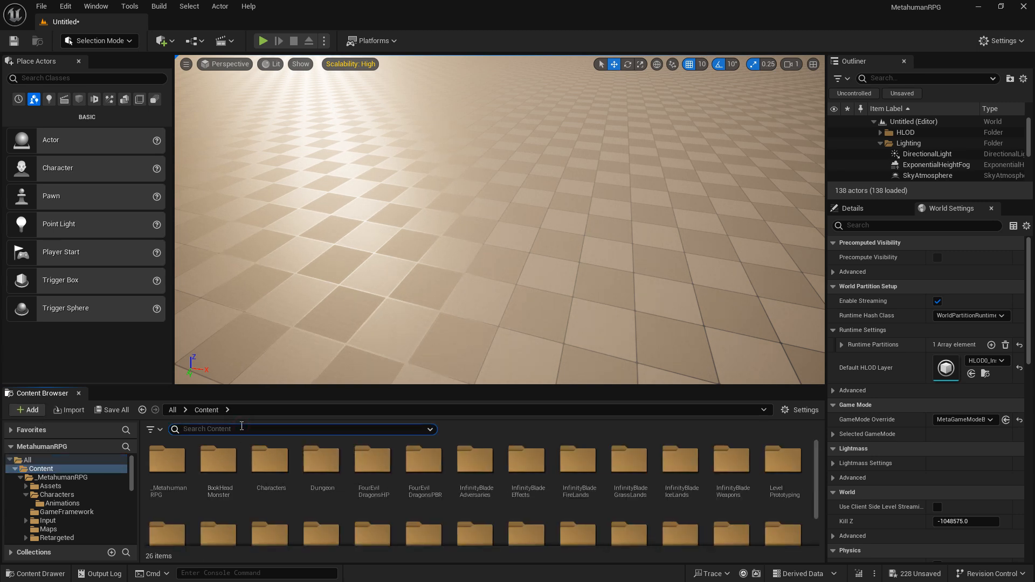
pyautogui.write('abp')
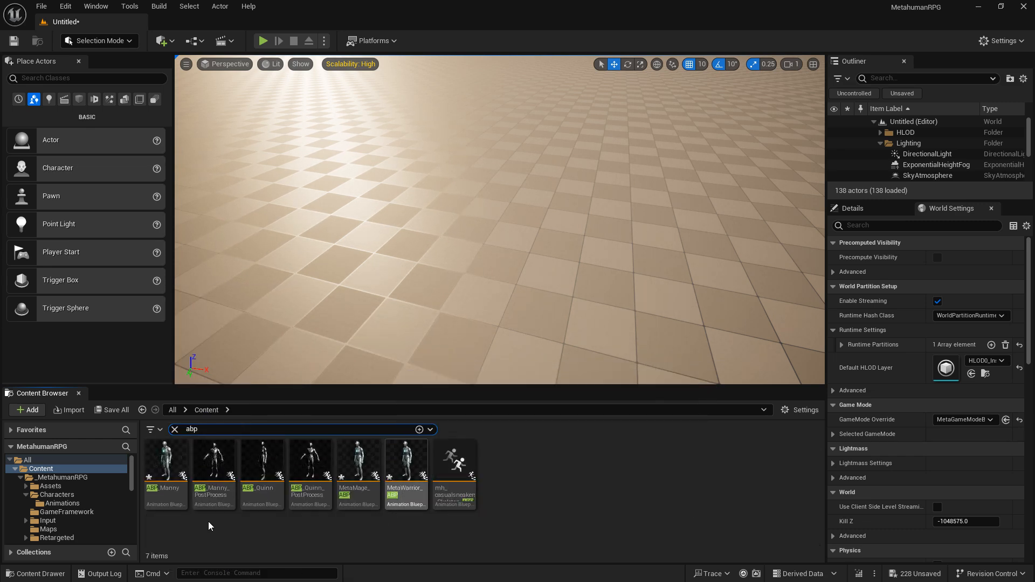
pyautogui.doubleClick(168, 494)
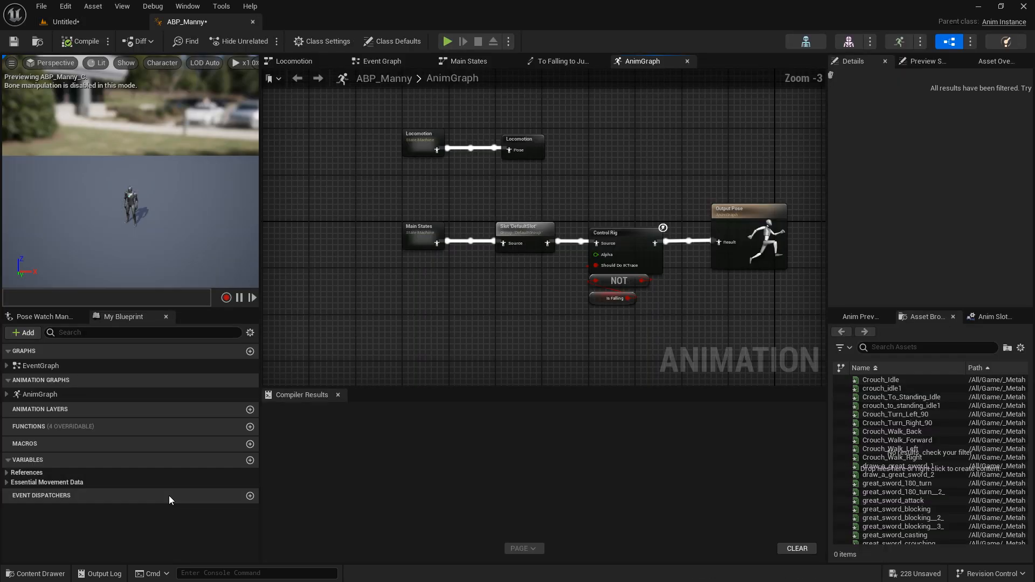
# Open MetaWarrior_ABP from the content search, dock its window beside ABP_Manny and switch to ABP_Manny
pyautogui.click(102, 21)
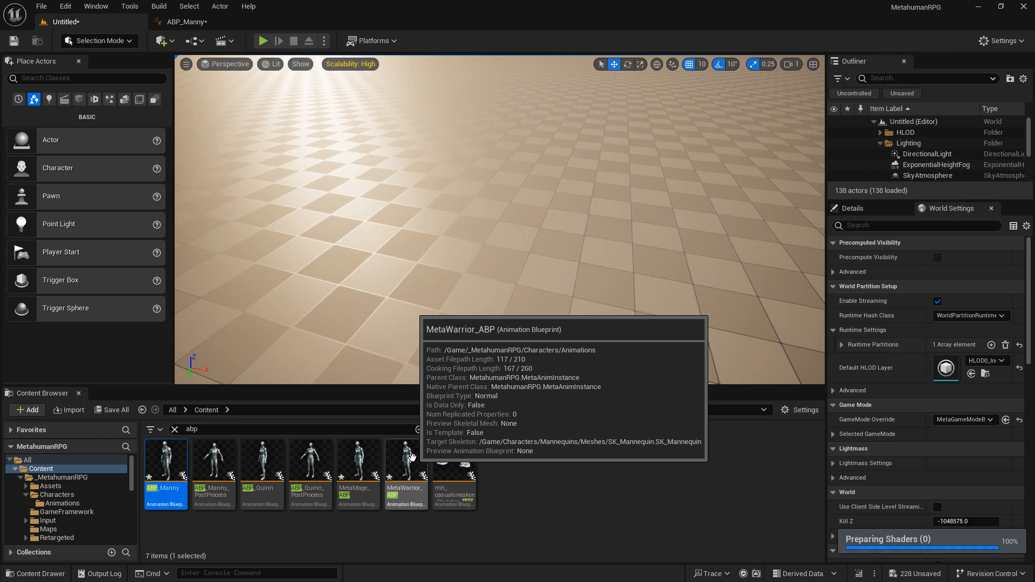
pyautogui.doubleClick(411, 458)
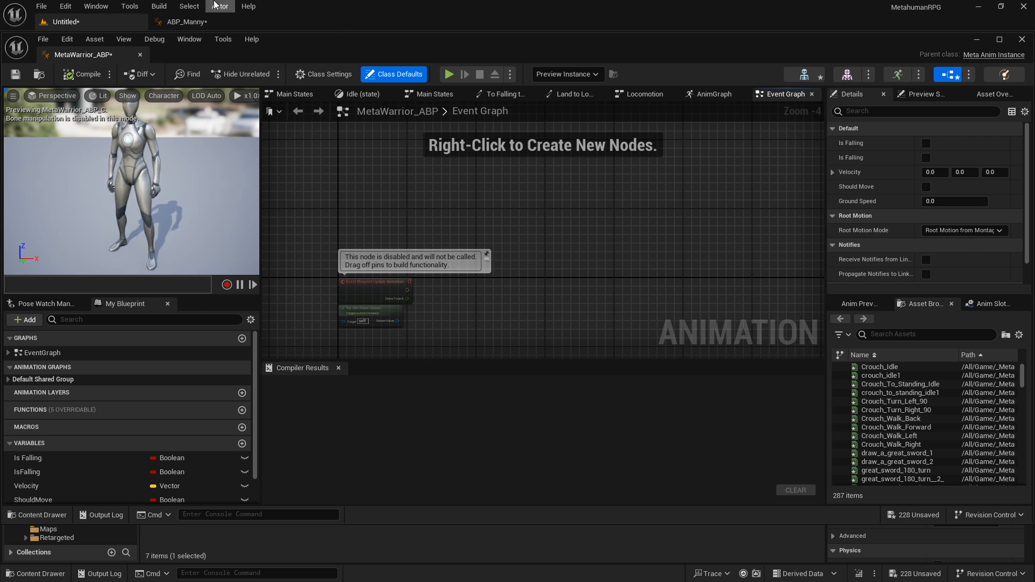
pyautogui.moveTo(77, 57); pyautogui.dragTo(273, 30)
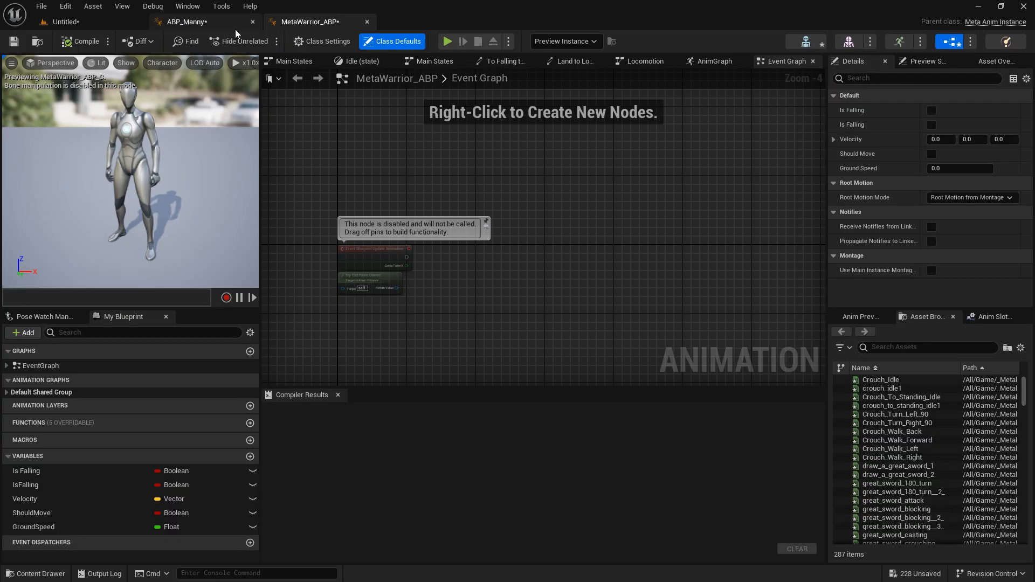
pyautogui.click(200, 24)
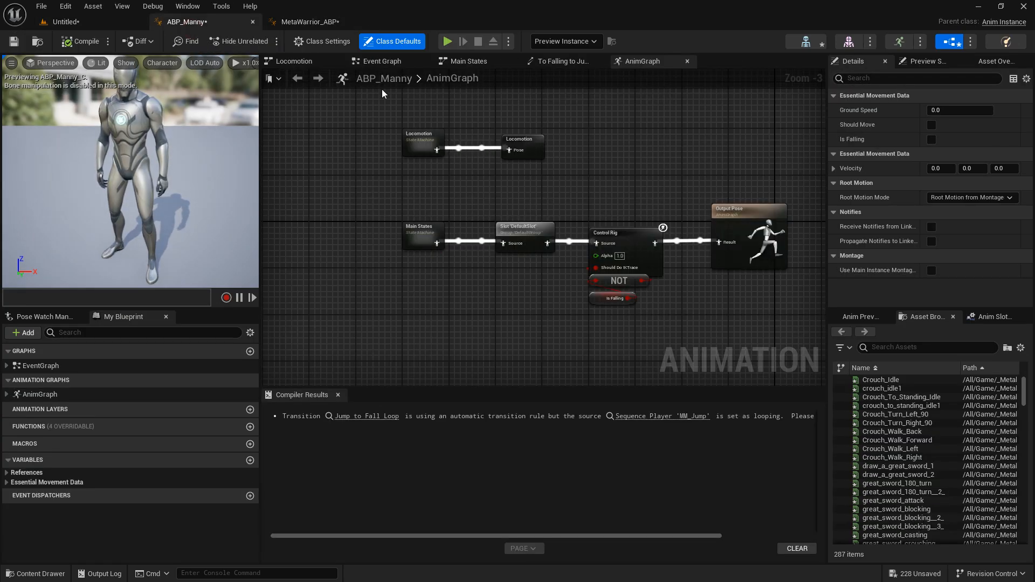
# Copy all nodes and comment groups from ABP_Manny's Event Graph
pyautogui.click(376, 62)
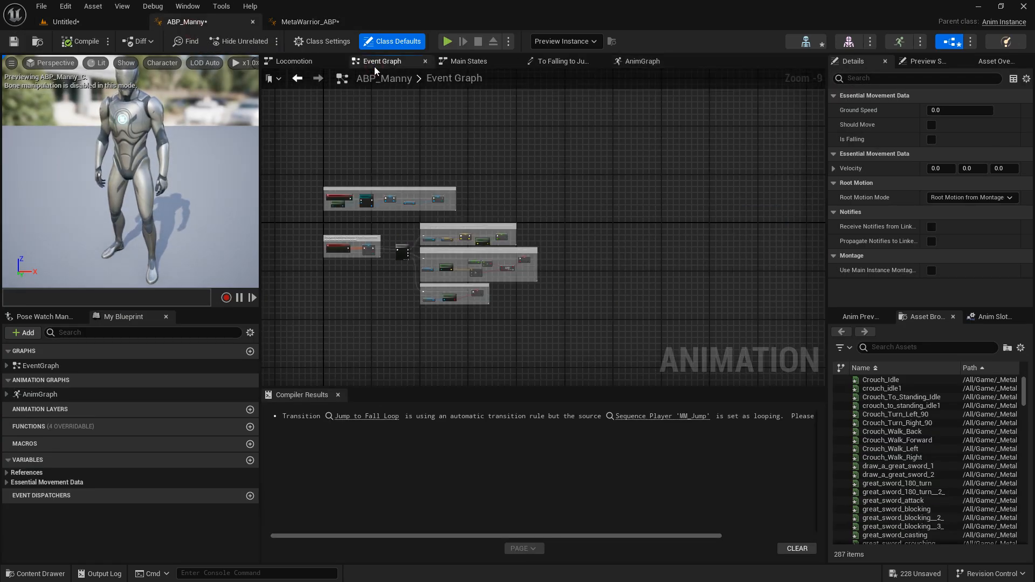
pyautogui.click(53, 367)
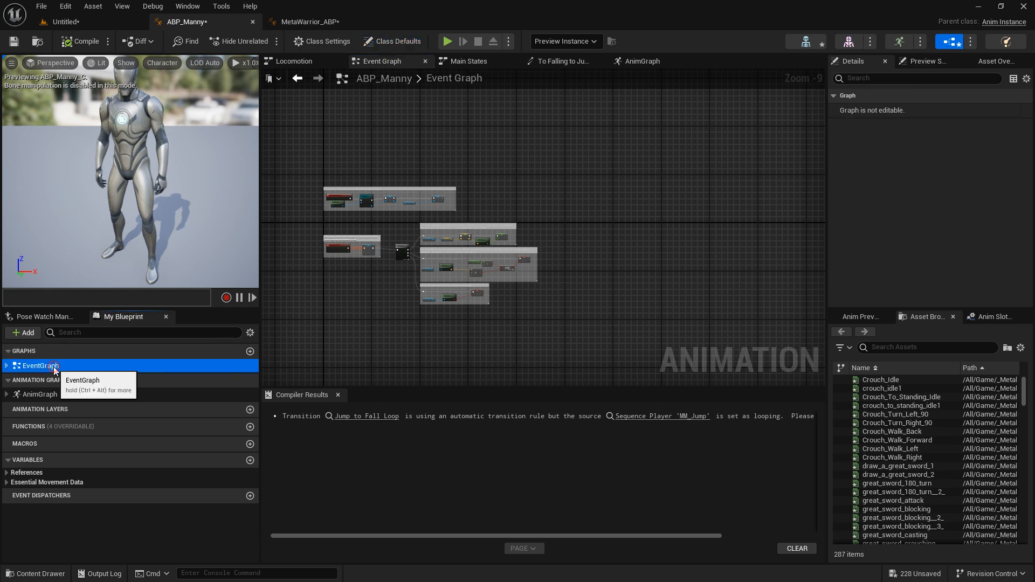
pyautogui.scroll(1, 447, 317)
pyautogui.moveTo(386, 328); pyautogui.dragTo(477, 349, button='right')
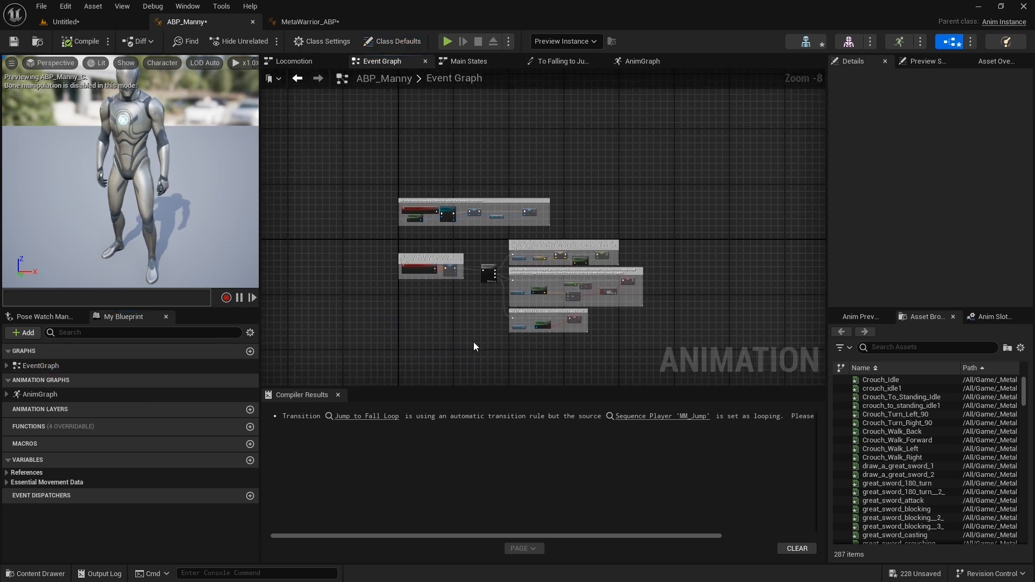
pyautogui.scroll(2, 432, 309)
pyautogui.scroll(1, 434, 312)
pyautogui.moveTo(432, 307); pyautogui.dragTo(318, 327, button='right')
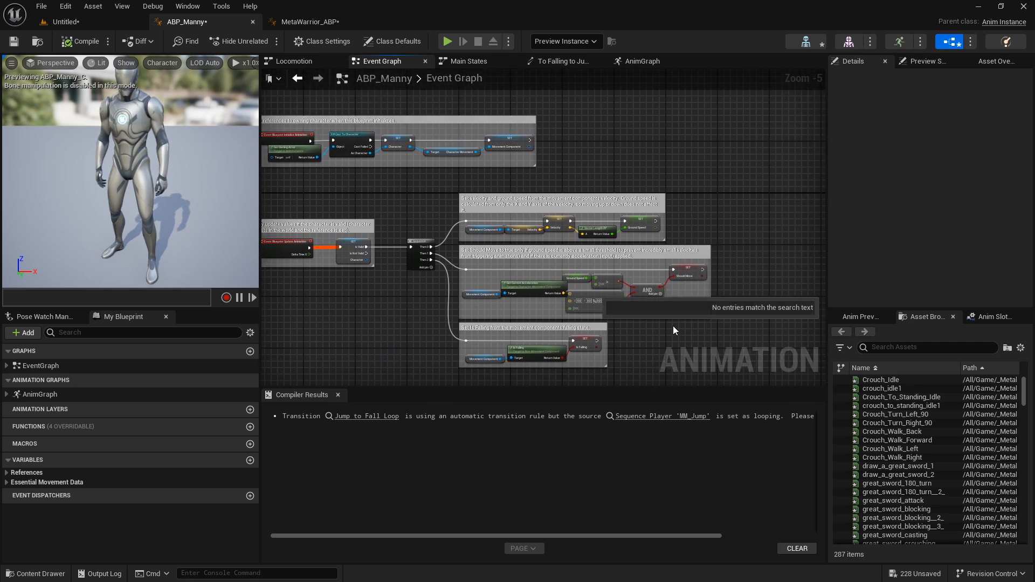
pyautogui.moveTo(568, 348); pyautogui.dragTo(330, 119)
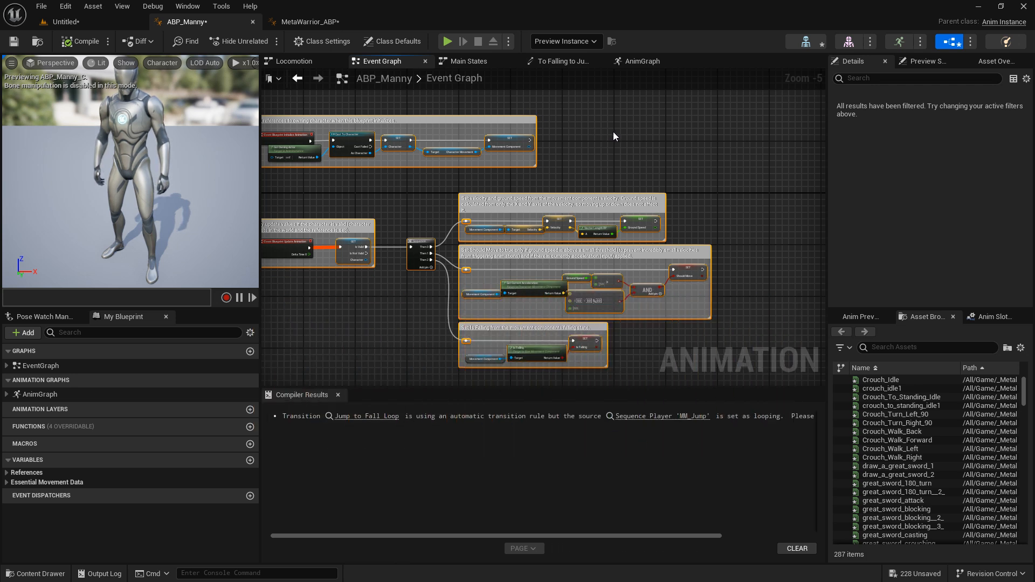
pyautogui.hotkey('ctrl', 'c')
pyautogui.scroll(-1, 458, 112)
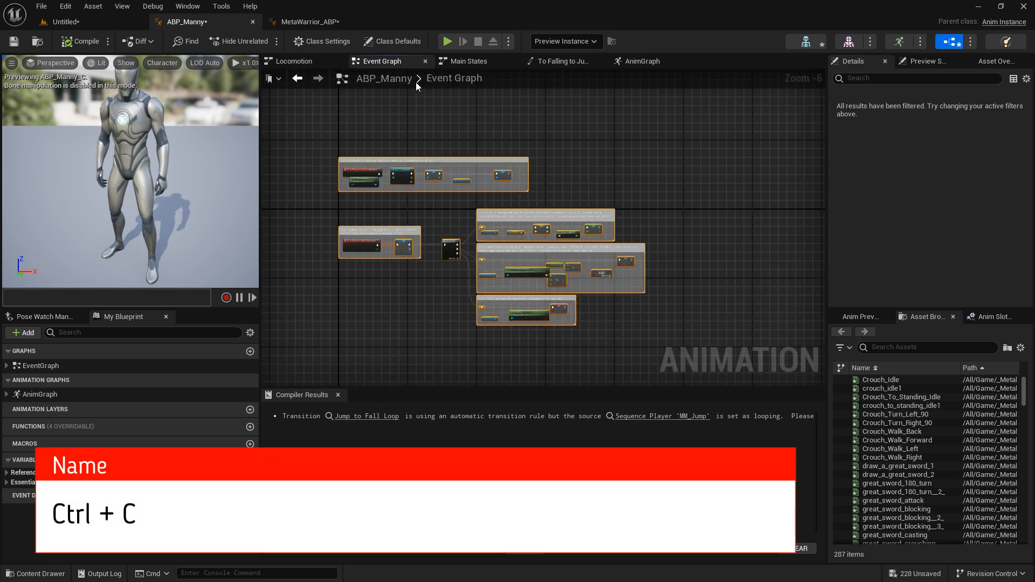
# Paste the copied nodes into MetaWarrior_ABP's Event Graph and align the initialization comment group around the existing disabled Try Get Pawn Owner node
pyautogui.click(319, 25)
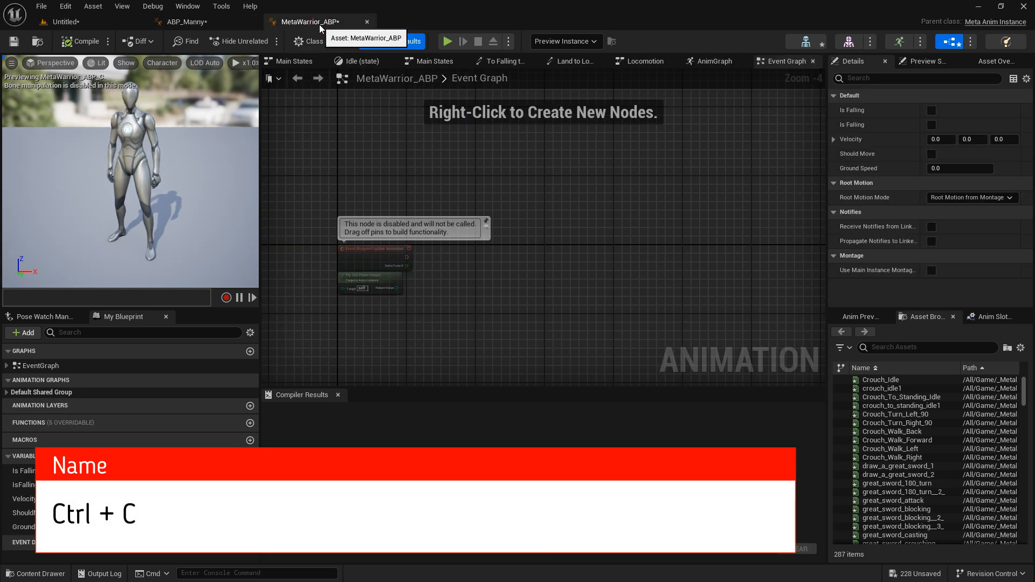
pyautogui.scroll(-2, 587, 319)
pyautogui.moveTo(545, 291); pyautogui.dragTo(443, 260, button='right')
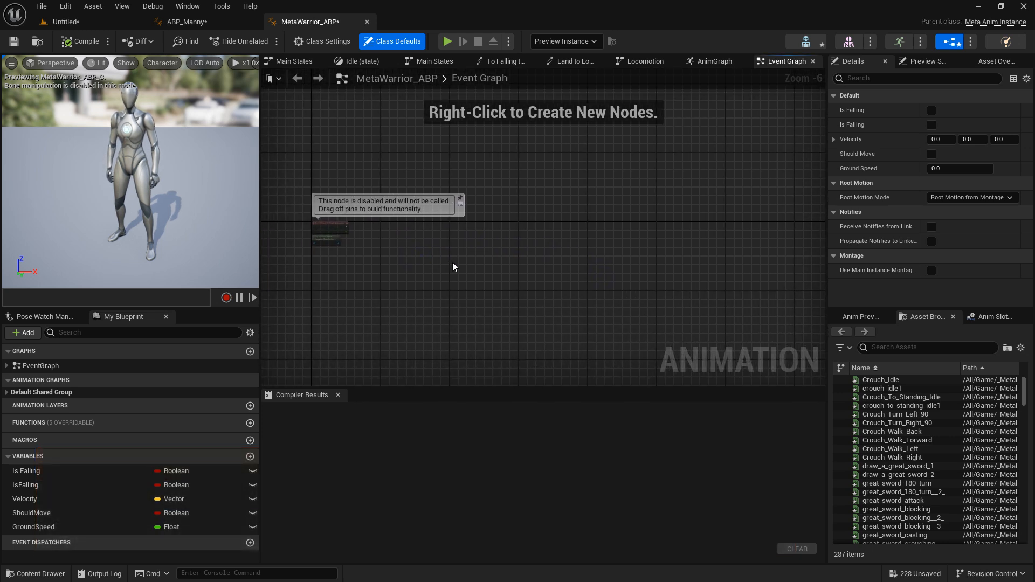
pyautogui.hotkey('ctrl', 'v')
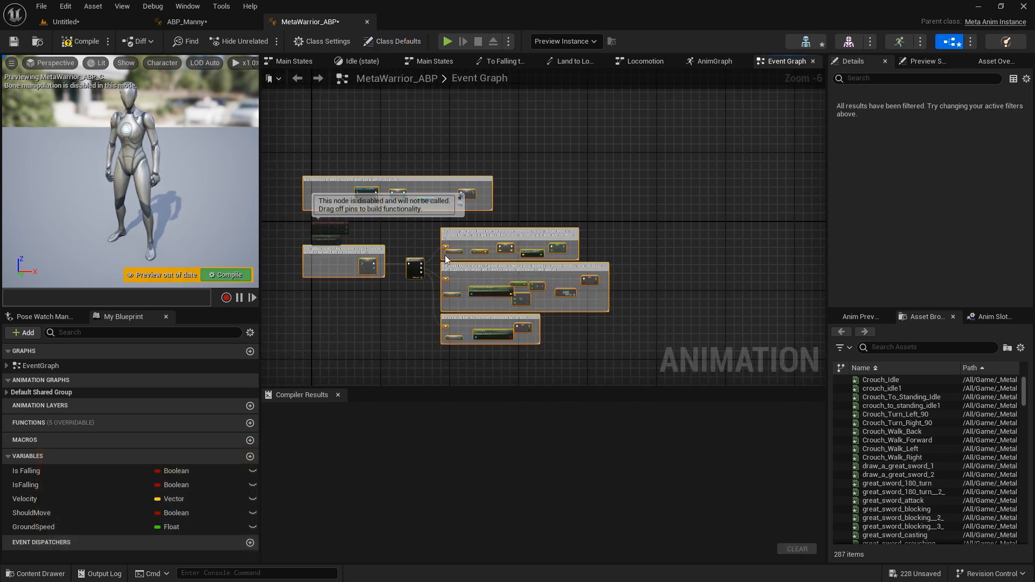
pyautogui.moveTo(373, 193); pyautogui.dragTo(374, 222)
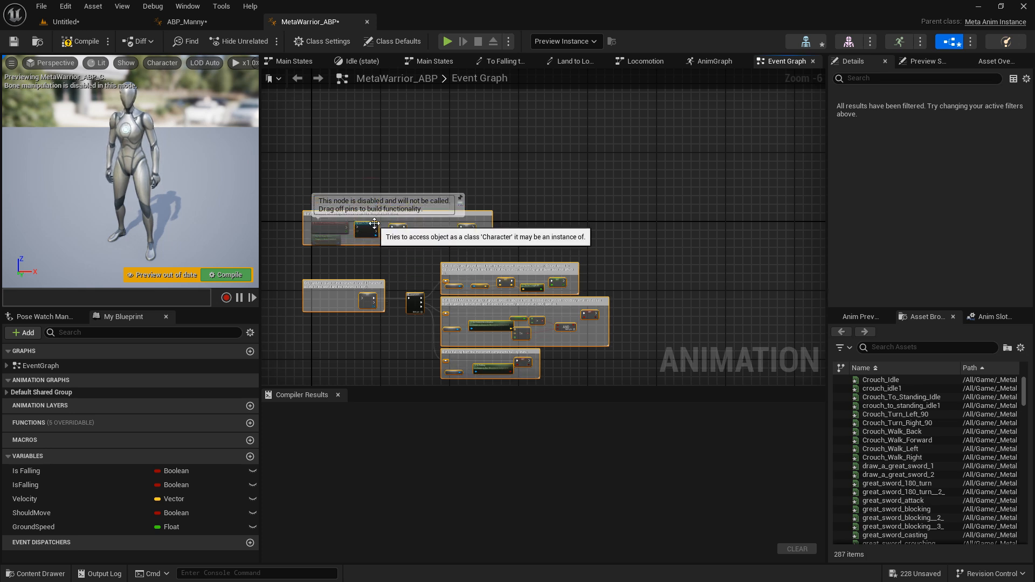
pyautogui.scroll(5, 412, 197)
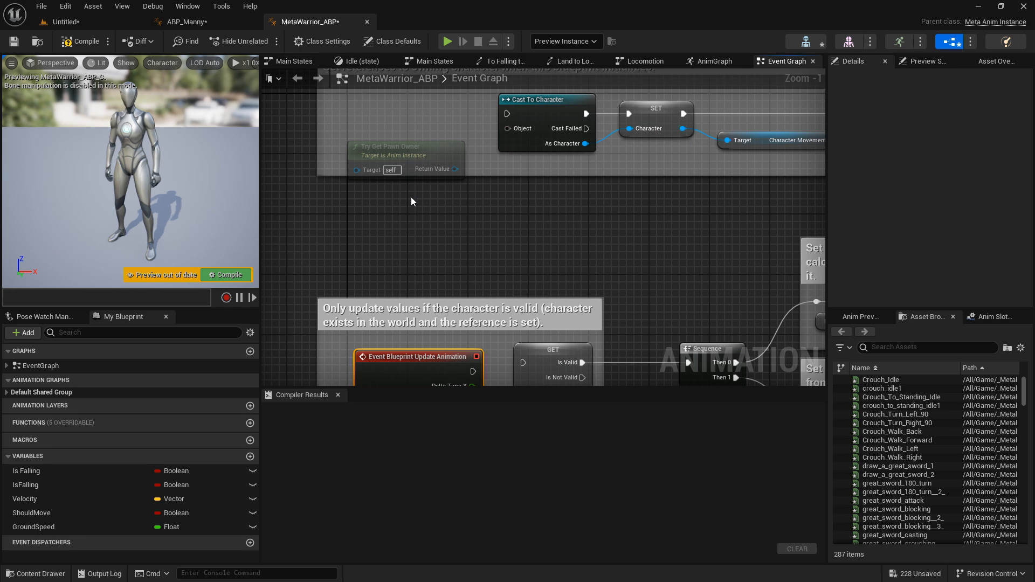
# Copy Event Blueprint Initialize Animation from ABP_Manny into MetaWarrior_ABP, then wire it and Try Get Pawn Owner's return value to Cast To Character
pyautogui.click(180, 21)
pyautogui.moveTo(377, 150); pyautogui.dragTo(388, 282, button='right')
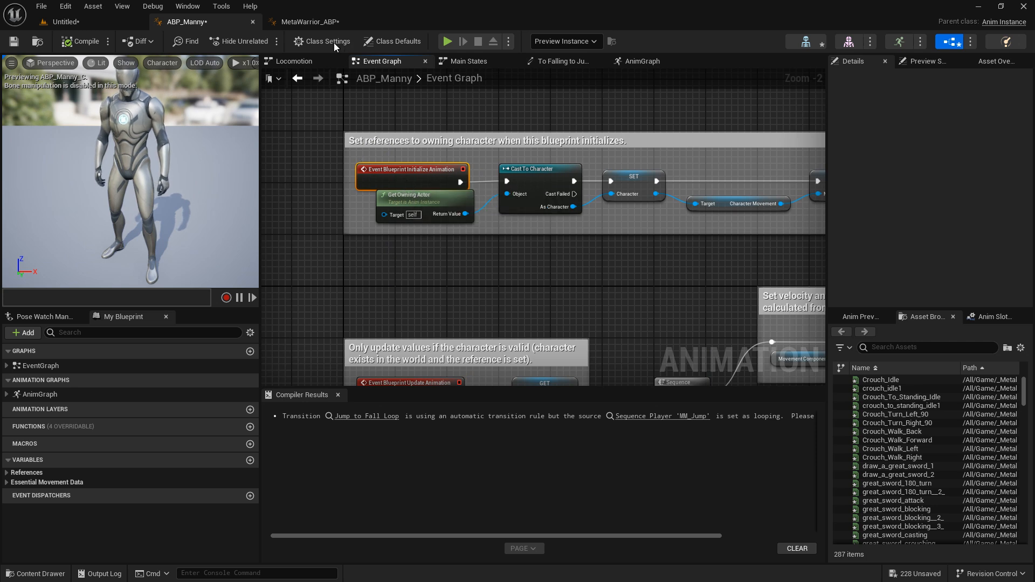
pyautogui.click(308, 24)
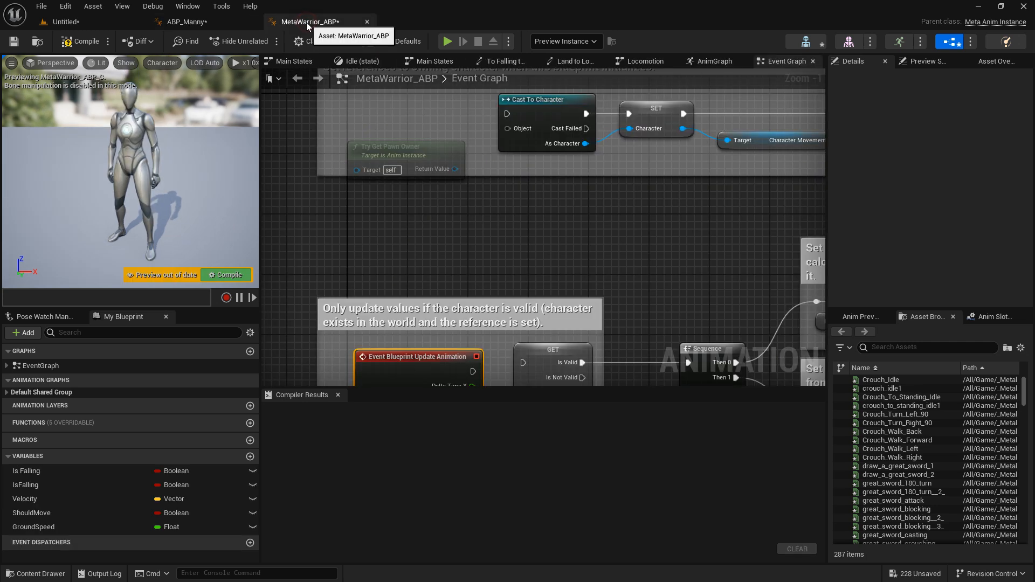
pyautogui.moveTo(397, 124); pyautogui.dragTo(396, 215, button='right')
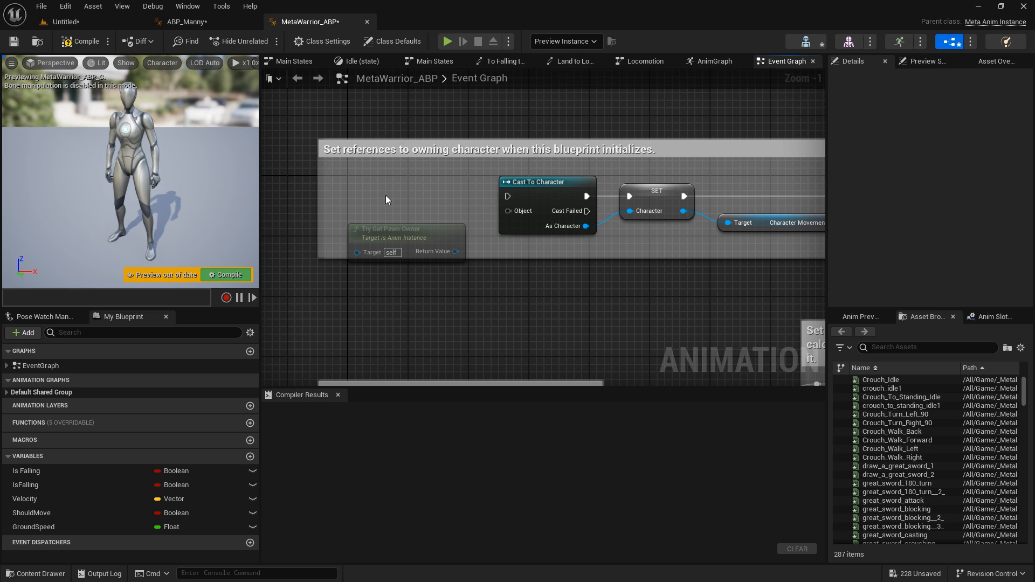
pyautogui.hotkey('ctrl', 'v')
pyautogui.moveTo(386, 195); pyautogui.dragTo(364, 188)
pyautogui.moveTo(454, 197); pyautogui.dragTo(508, 197)
pyautogui.moveTo(456, 251); pyautogui.dragTo(508, 211)
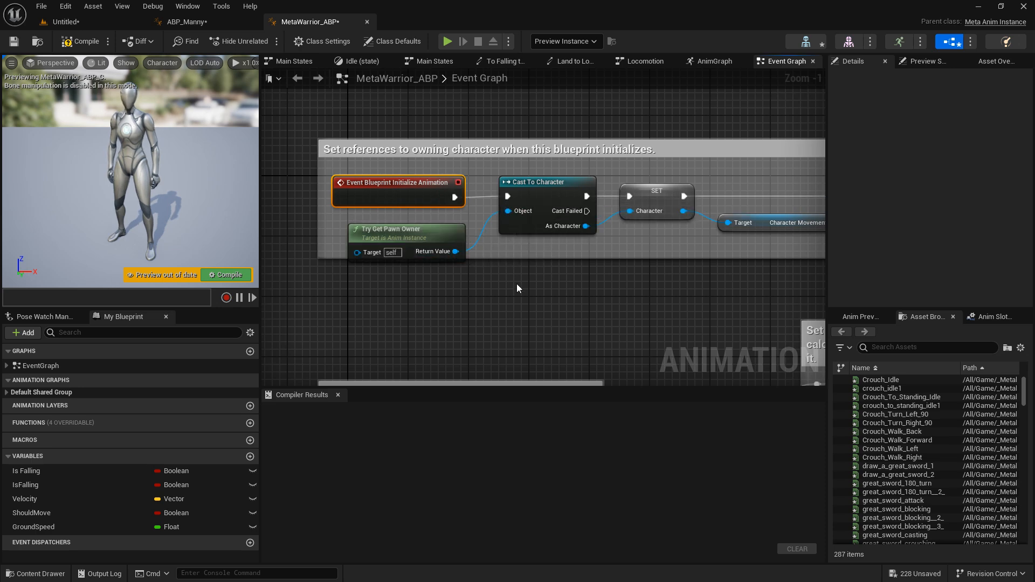
# Connect Event Blueprint Update Animation to the Character validity GET node and compile MetaWarrior_ABP
pyautogui.moveTo(535, 319); pyautogui.dragTo(499, 173, button='right')
pyautogui.moveTo(441, 309); pyautogui.dragTo(496, 299)
pyautogui.moveTo(613, 240); pyautogui.dragTo(427, 189, button='right')
pyautogui.scroll(-4, 427, 190)
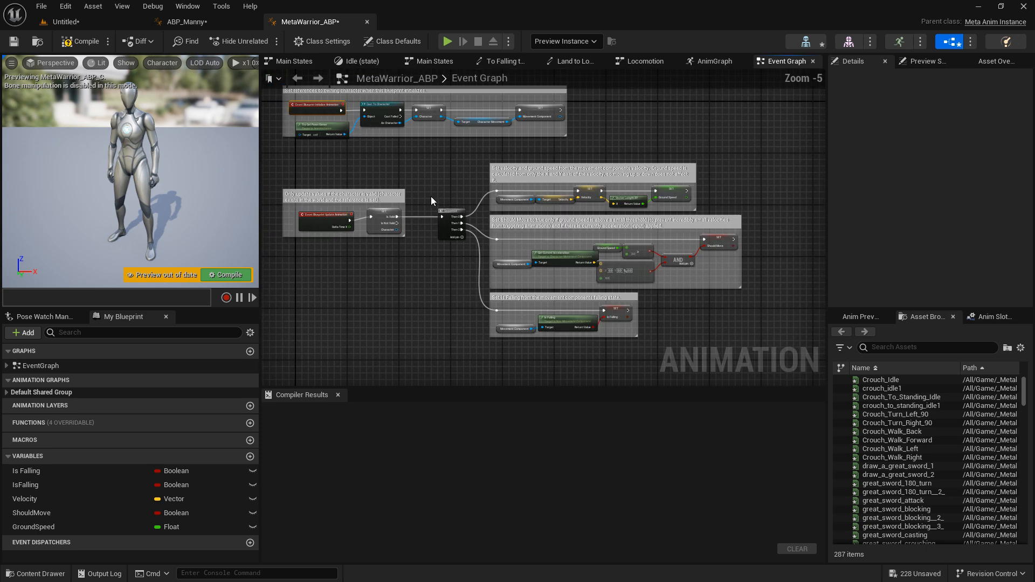
pyautogui.click(71, 44)
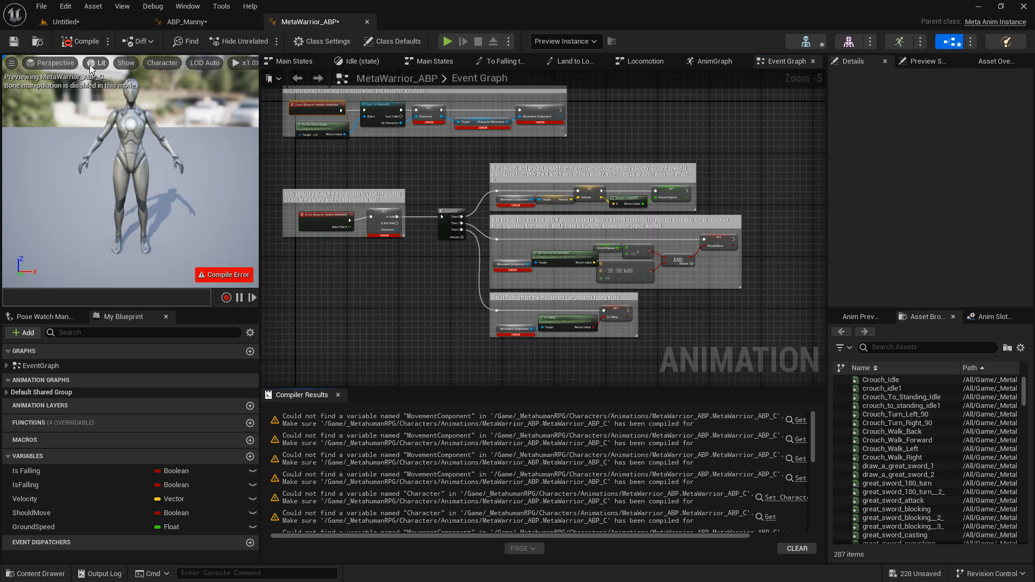
# Create the missing 'Character' variable from the GET node in the update section and compile
pyautogui.scroll(4, 372, 210)
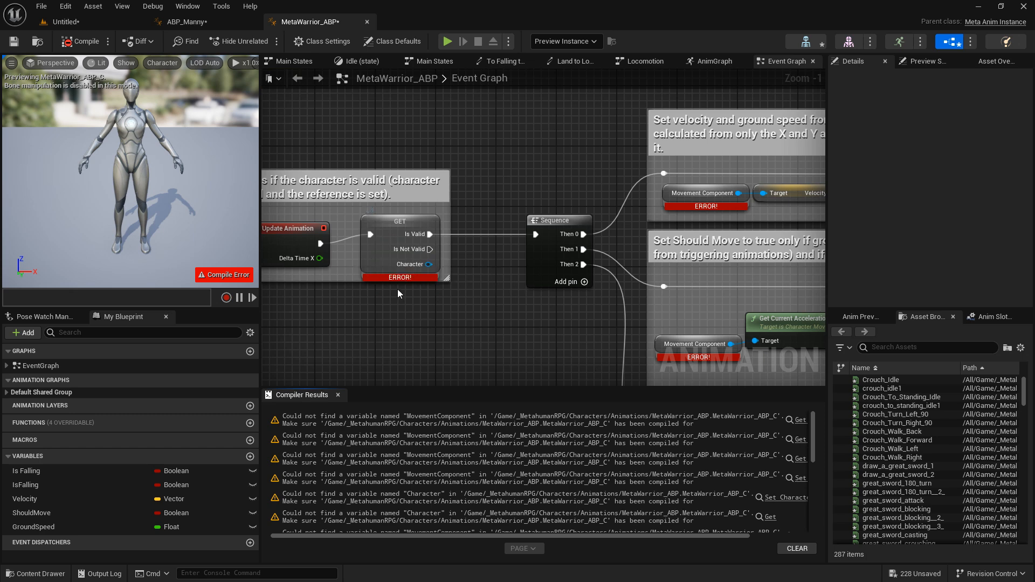
pyautogui.rightClick(400, 278)
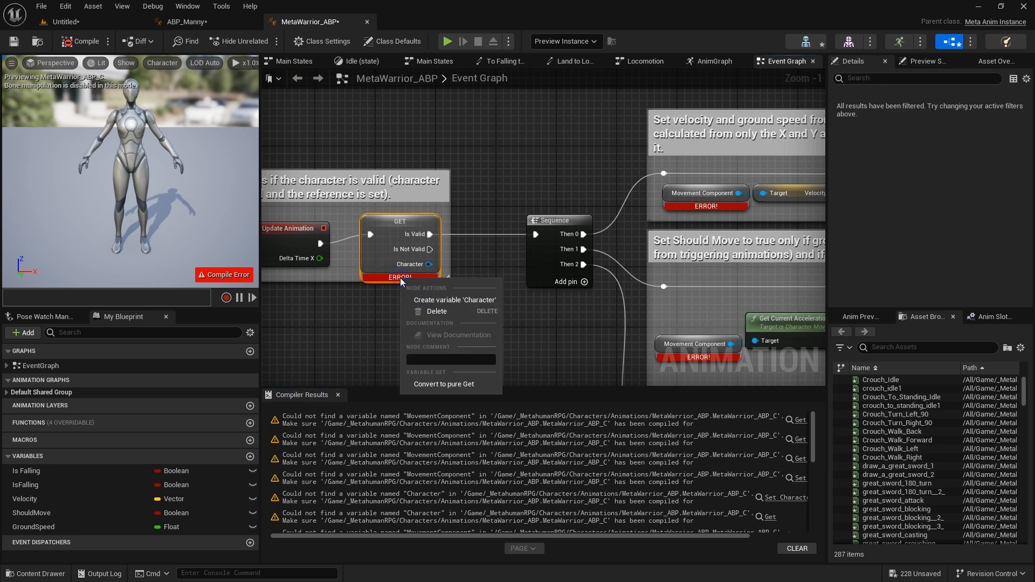
pyautogui.click(435, 300)
pyautogui.moveTo(542, 328); pyautogui.dragTo(464, 284)
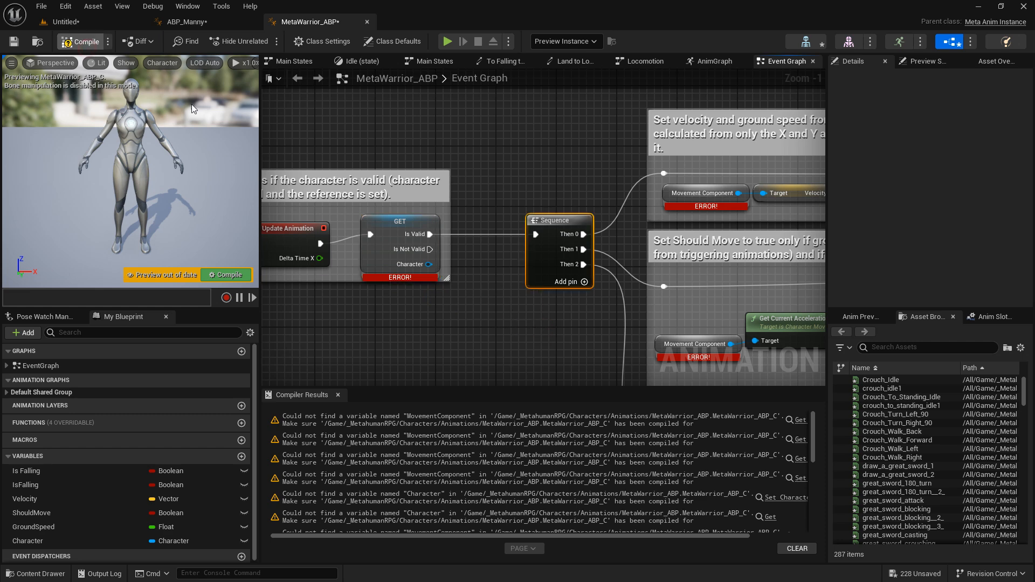
# Create the missing 'MovementComponent' variable from its getter node in the Should Move section and compile
pyautogui.moveTo(541, 320); pyautogui.dragTo(345, 208, button='right')
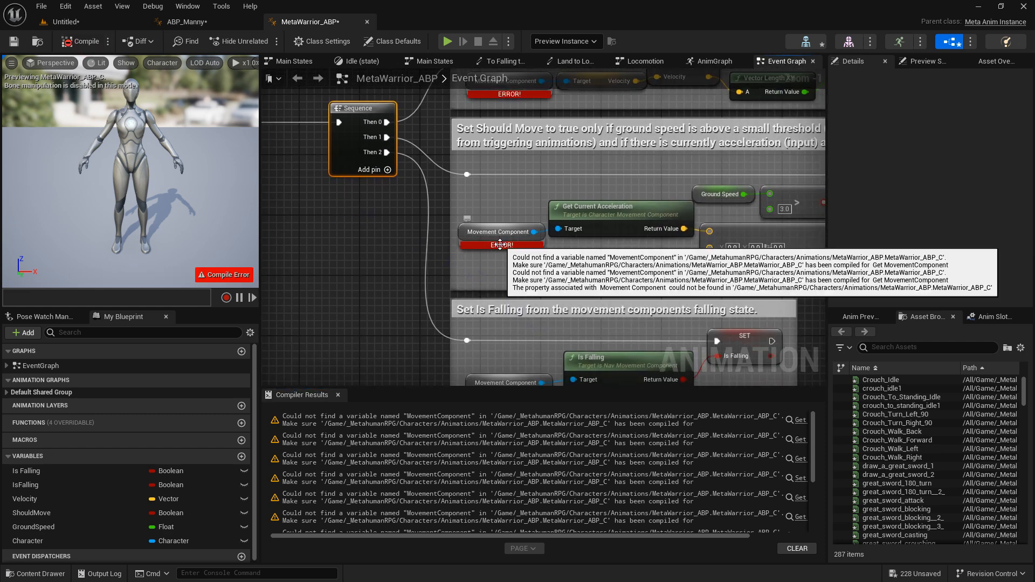
pyautogui.rightClick(501, 244)
pyautogui.click(518, 267)
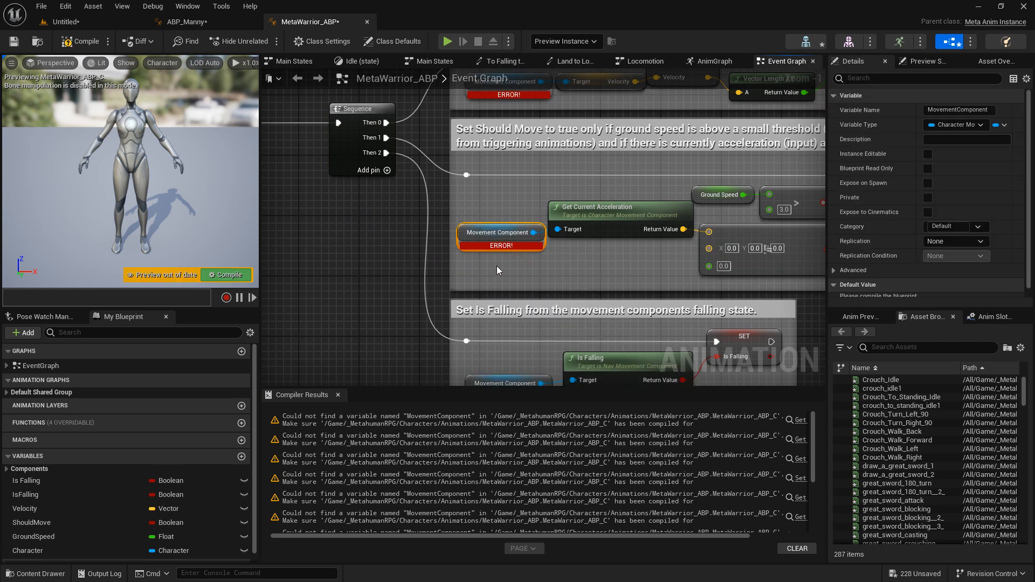
pyautogui.click(80, 41)
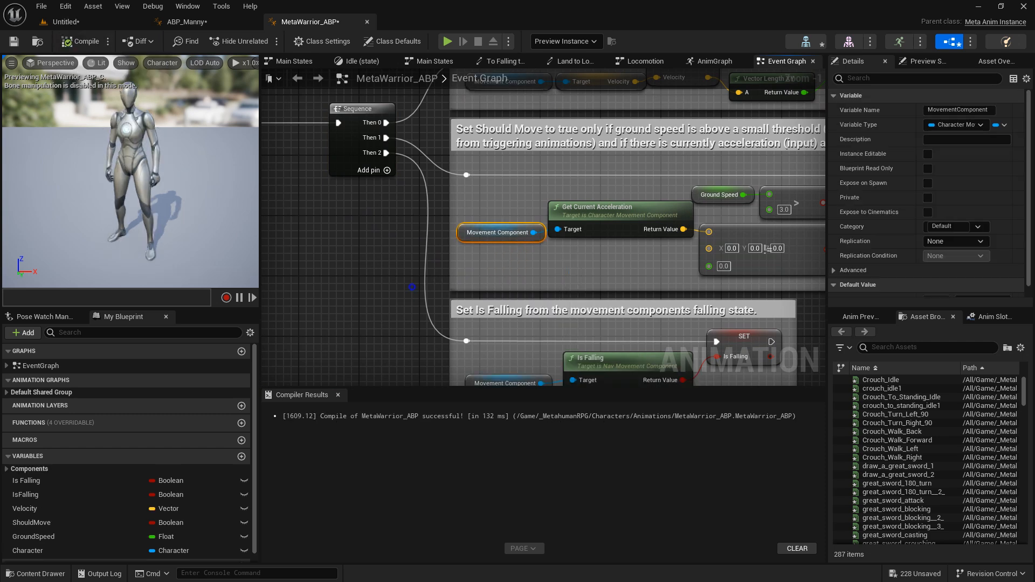
pyautogui.moveTo(411, 289); pyautogui.dragTo(323, 213, button='right')
pyautogui.scroll(-4, 323, 213)
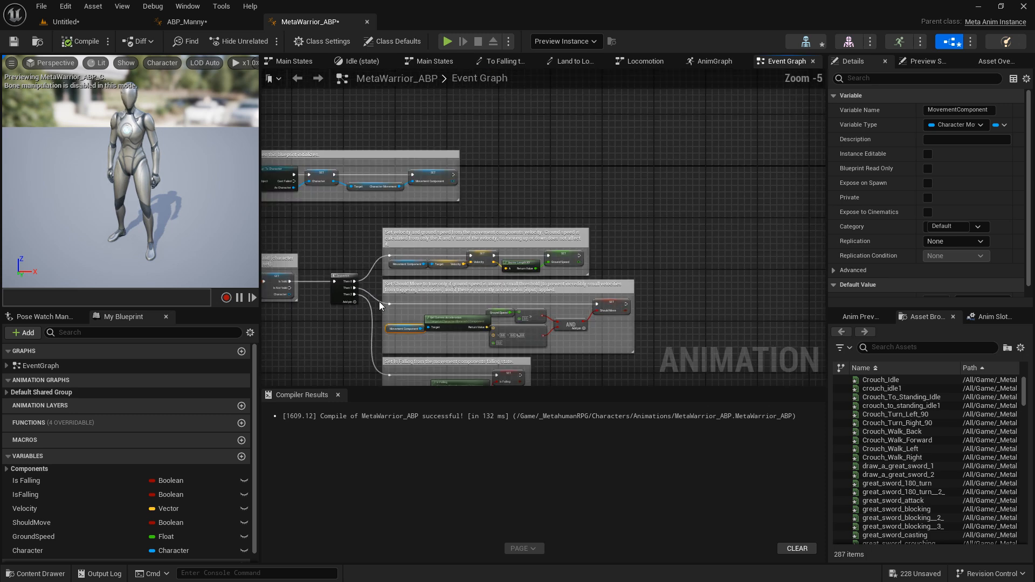
pyautogui.moveTo(333, 224); pyautogui.dragTo(438, 205, button='right')
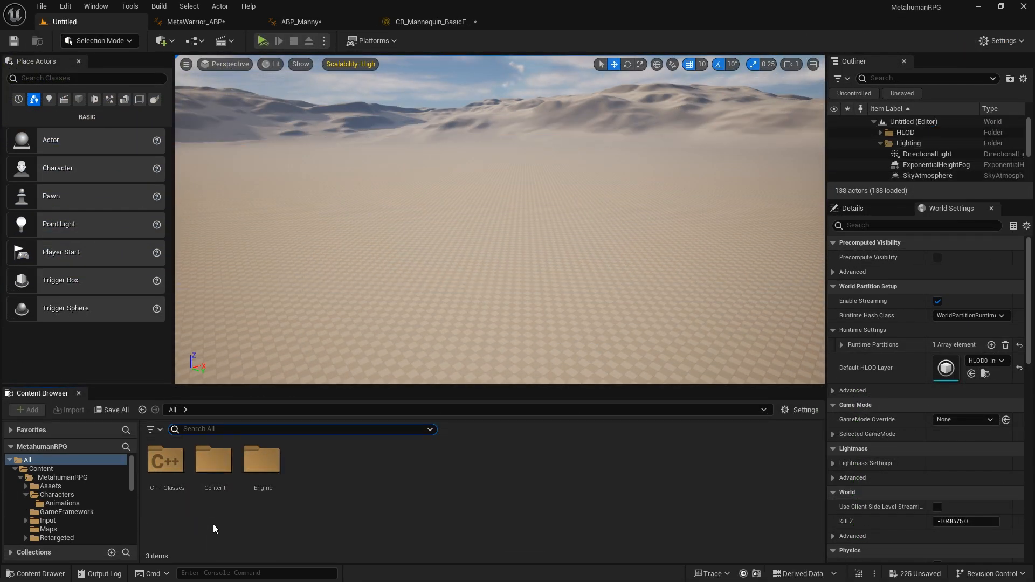
# Open MetaWarrior_BP from Content/_MetahumanRPG/Characters and show its 3D viewport
pyautogui.doubleClick(212, 465)
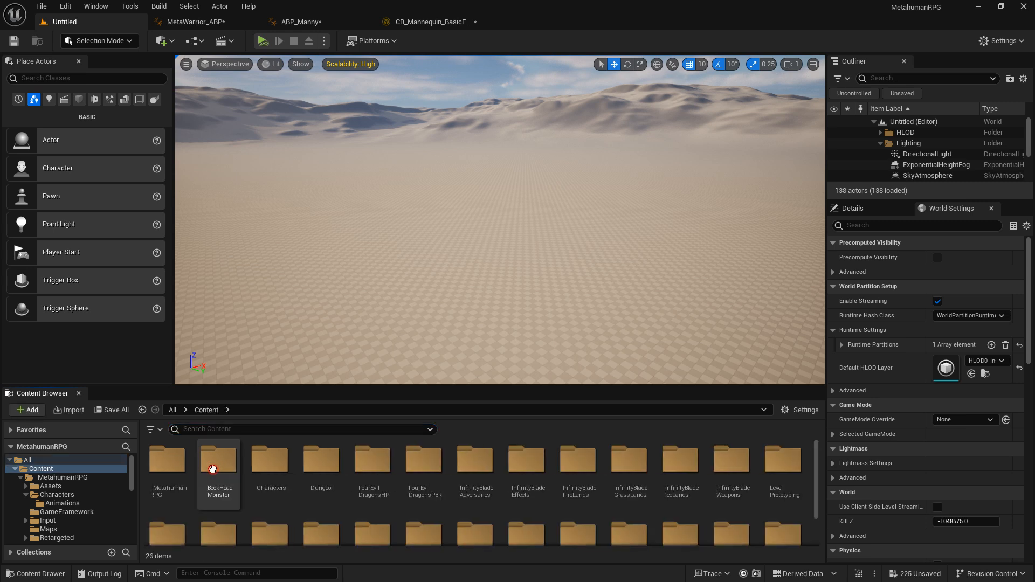
pyautogui.doubleClick(177, 468)
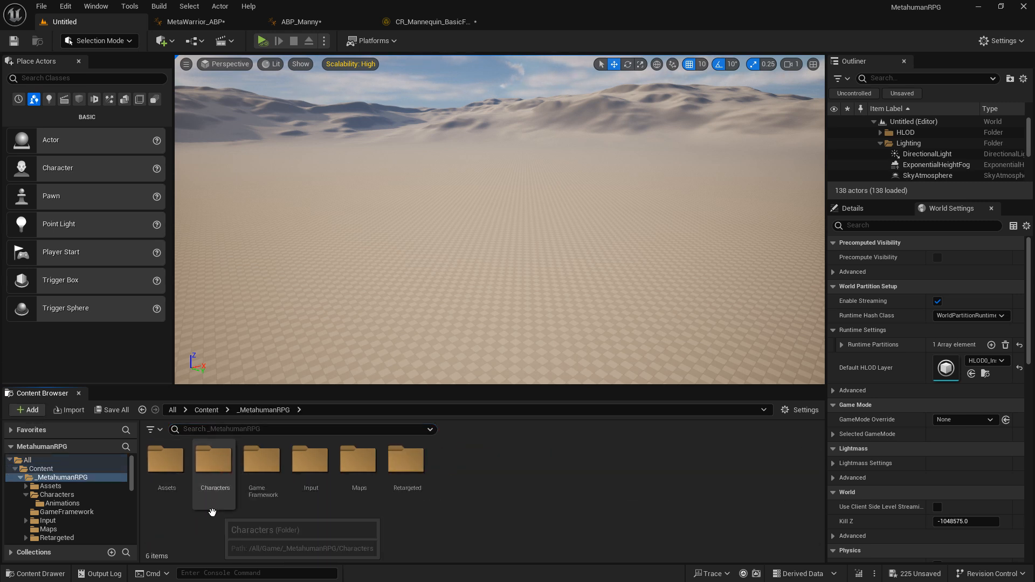
pyautogui.click(224, 495)
pyautogui.doubleClick(224, 495)
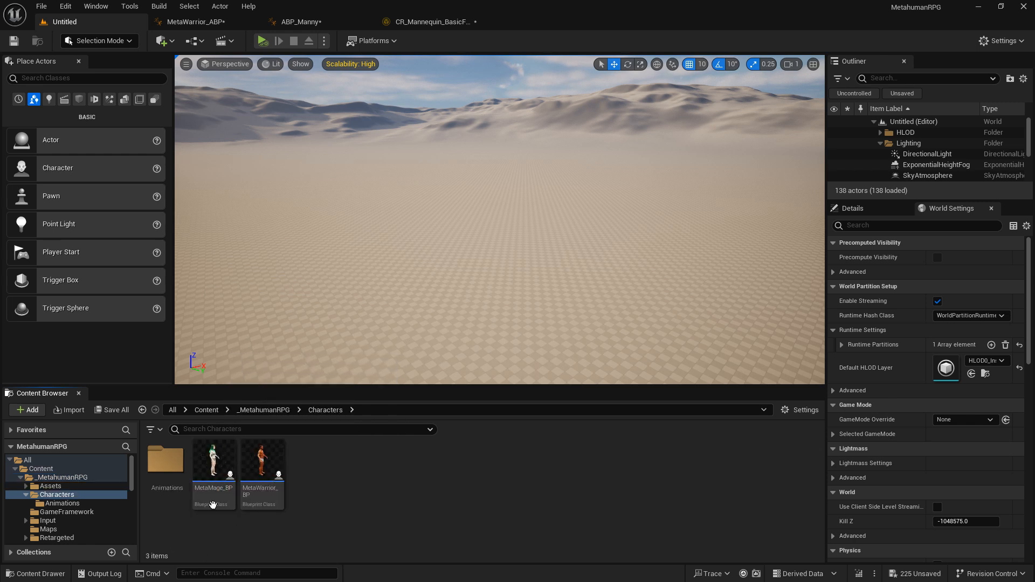
pyautogui.doubleClick(275, 472)
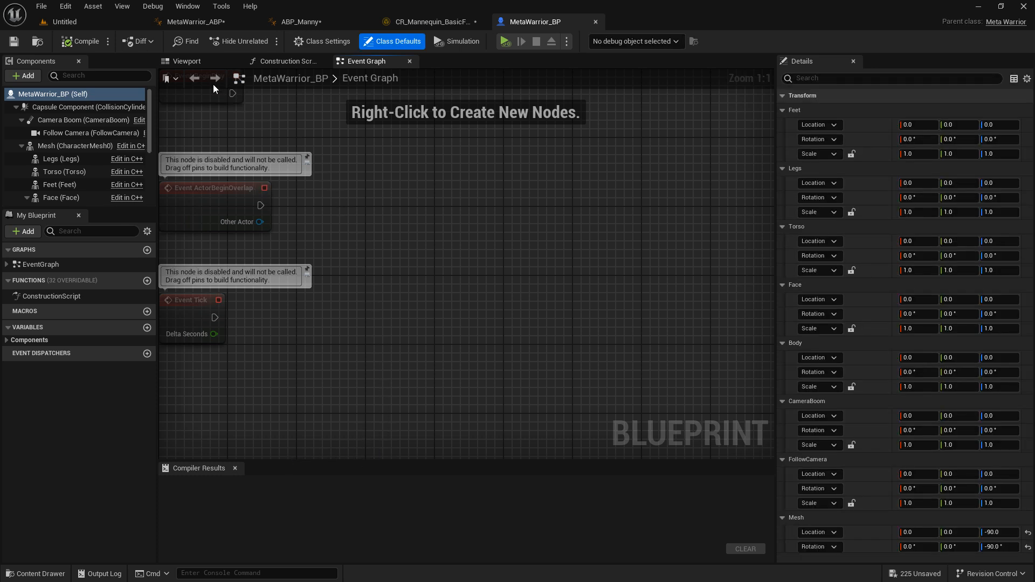
pyautogui.click(186, 62)
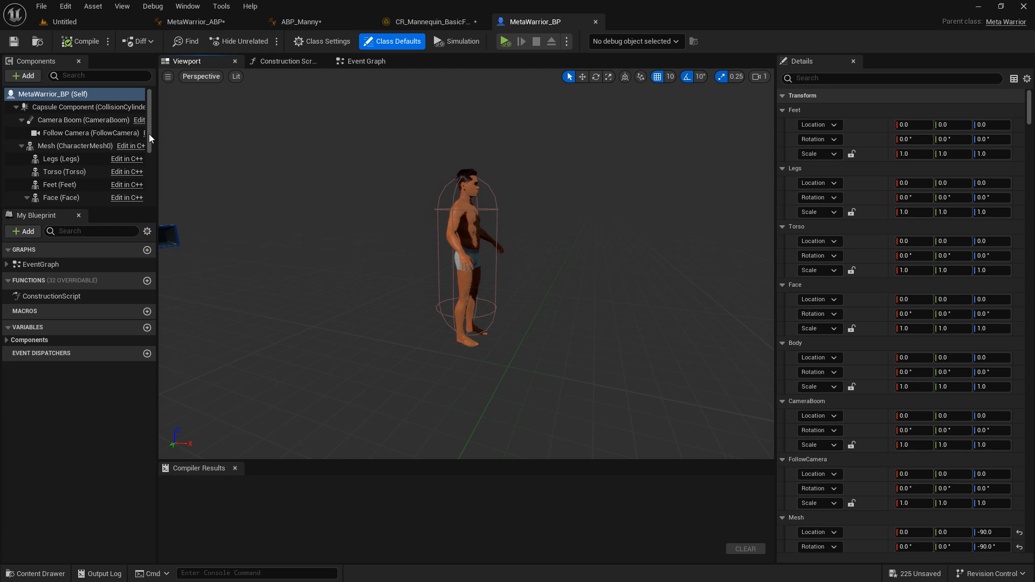
# Set the Anim Class of the Mesh (CharacterMesh0) component to MetaWarrior_ABP and inspect the character's upper body
pyautogui.scroll(-1, 149, 138)
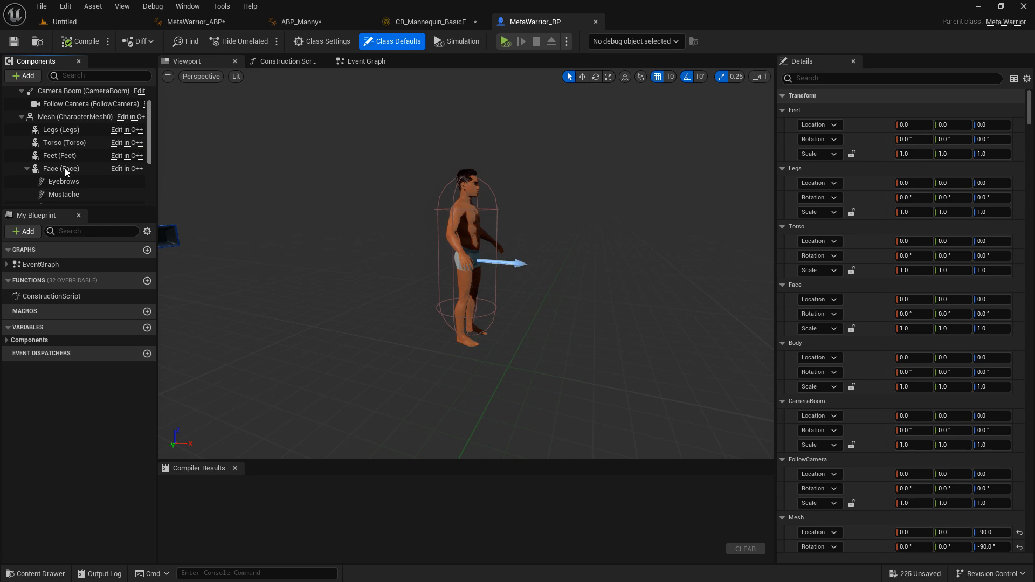
pyautogui.click(65, 116)
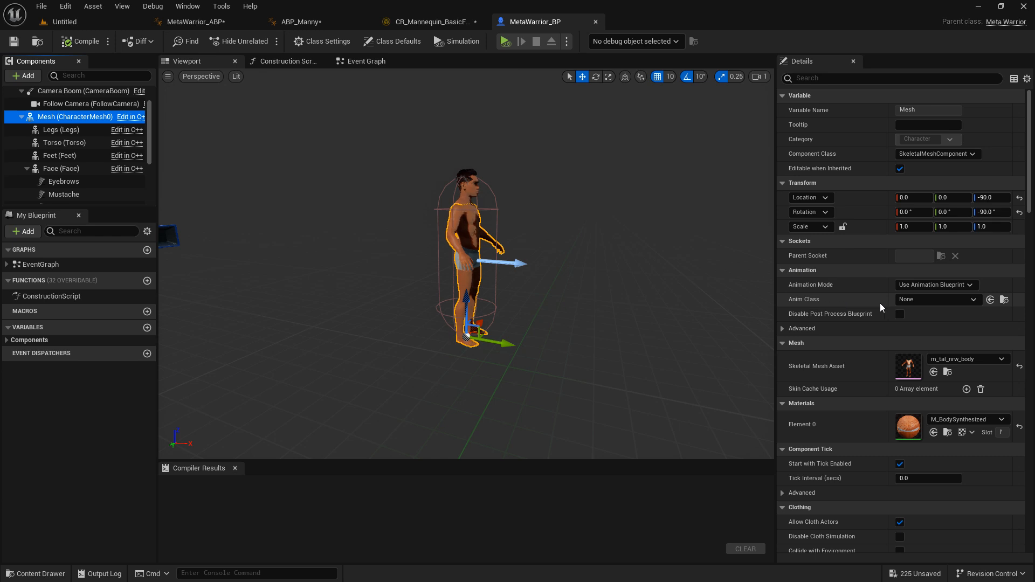
pyautogui.click(932, 301)
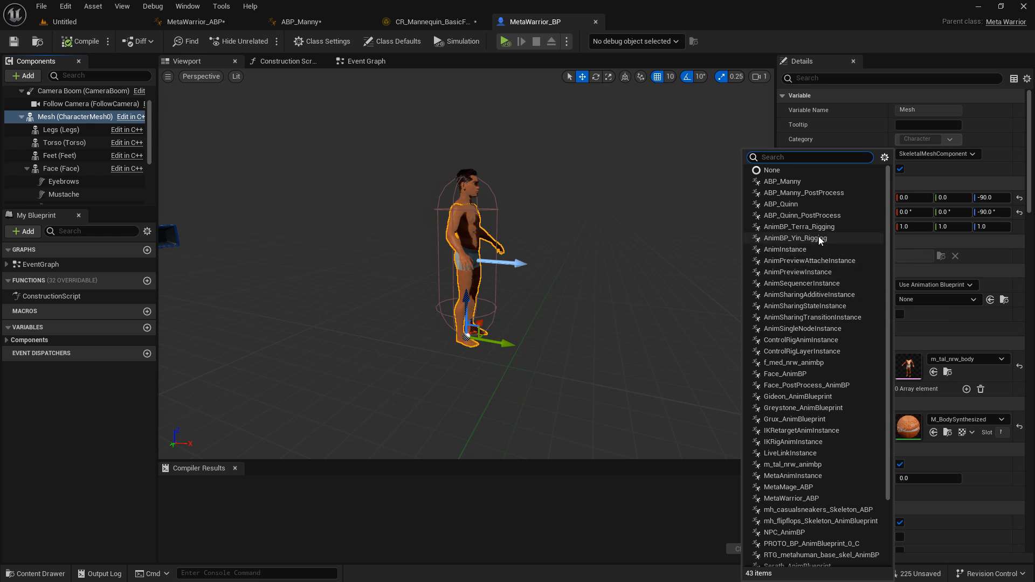
pyautogui.scroll(-2, 811, 323)
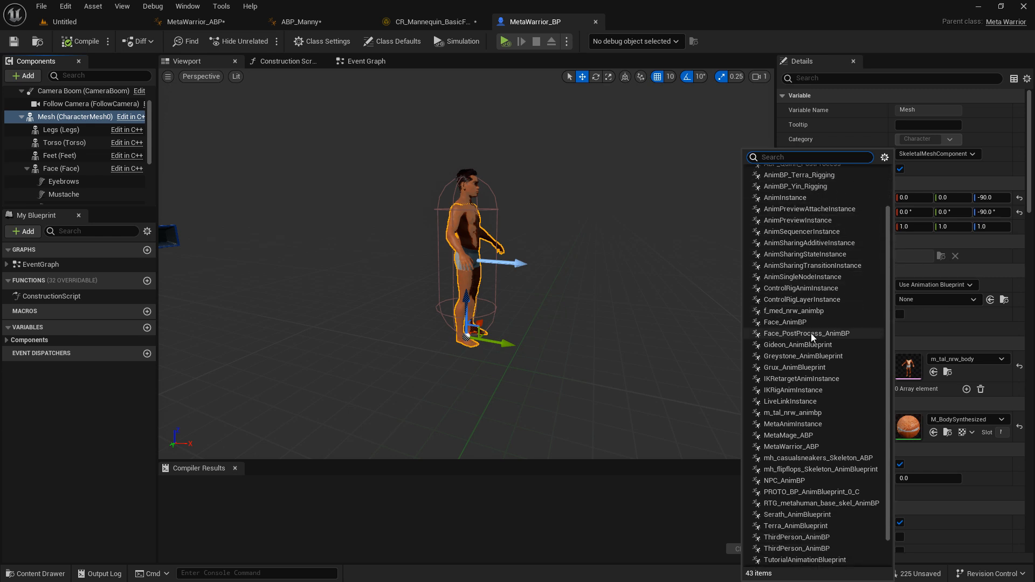
pyautogui.click(800, 446)
pyautogui.moveTo(469, 259); pyautogui.dragTo(469, 240, button='right')
pyautogui.scroll(6, 469, 263)
pyautogui.scroll(-3, 469, 263)
pyautogui.keyDown('alt'); pyautogui.moveTo(459, 264); pyautogui.dragTo(425, 197); pyautogui.keyUp('alt')
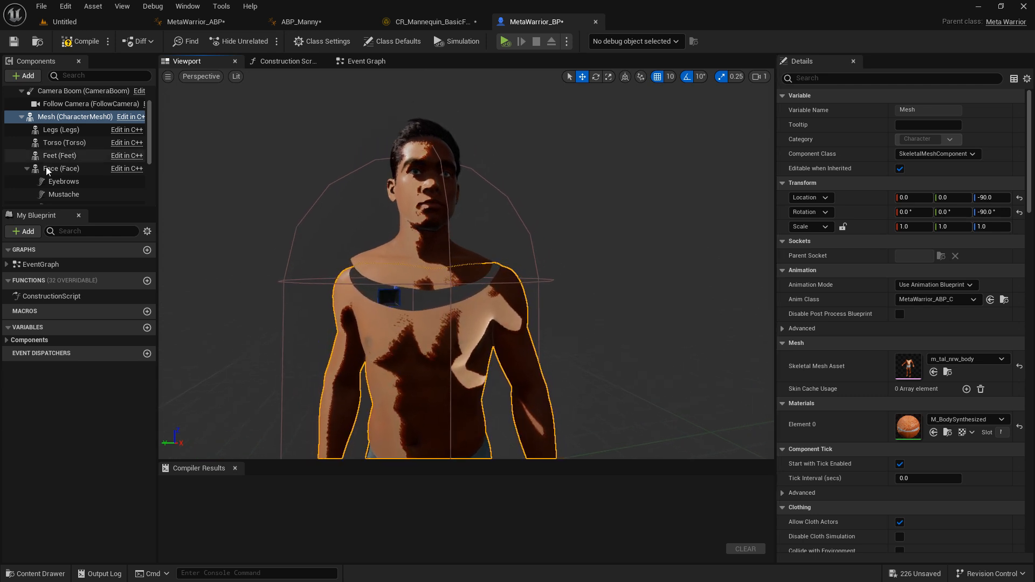
# Set the Anim Class of MetaWarrior_BP's Face component to Face_AnimBP and compile the blueprint
pyautogui.click(61, 168)
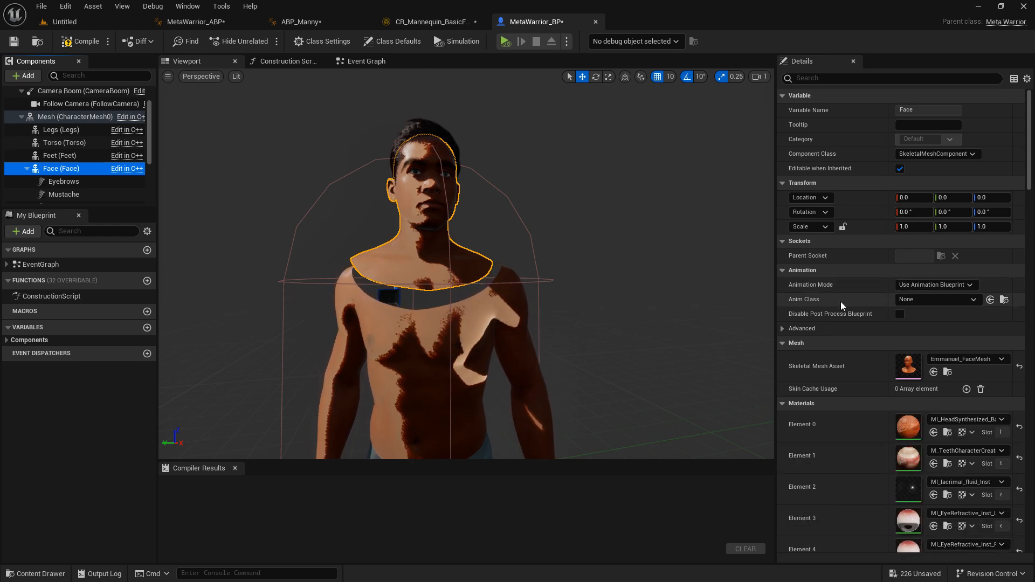
pyautogui.click(920, 303)
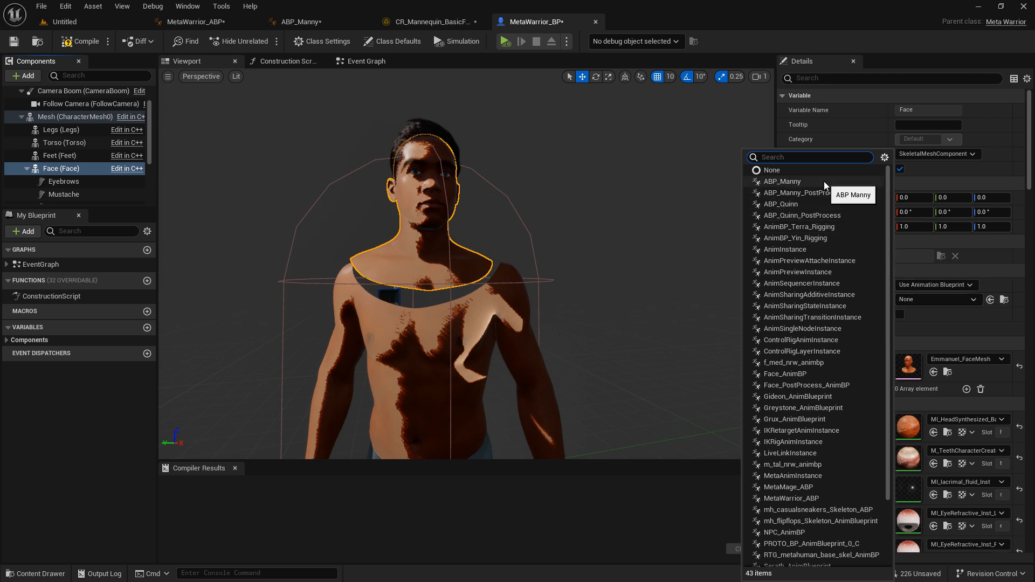
pyautogui.scroll(-2, 824, 313)
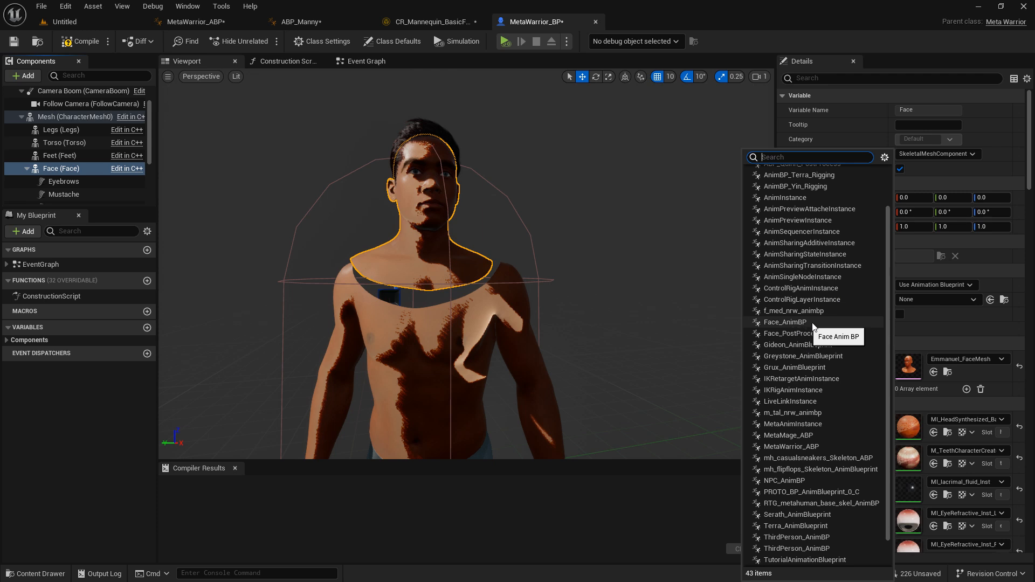
pyautogui.click(817, 322)
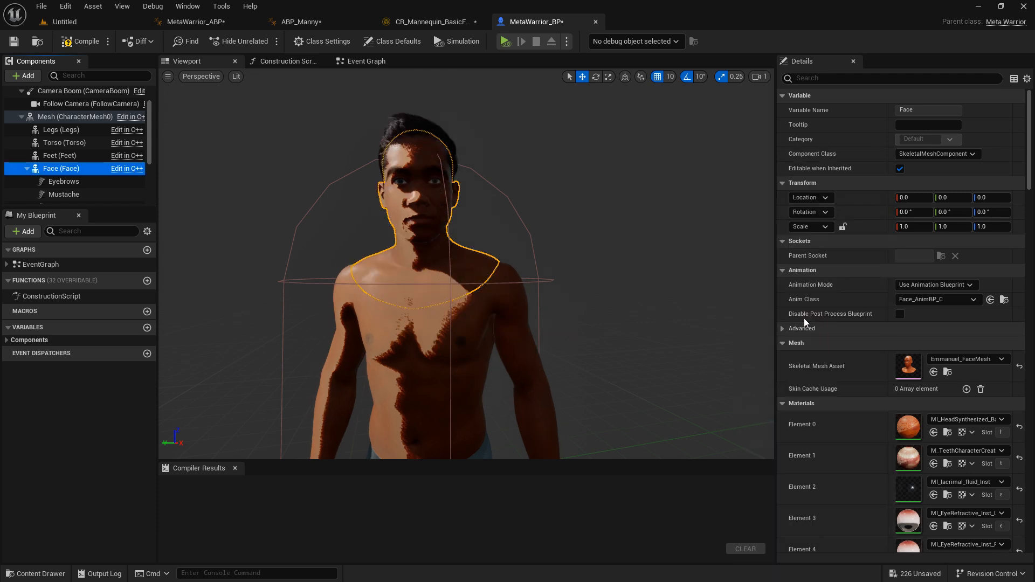
pyautogui.click(74, 46)
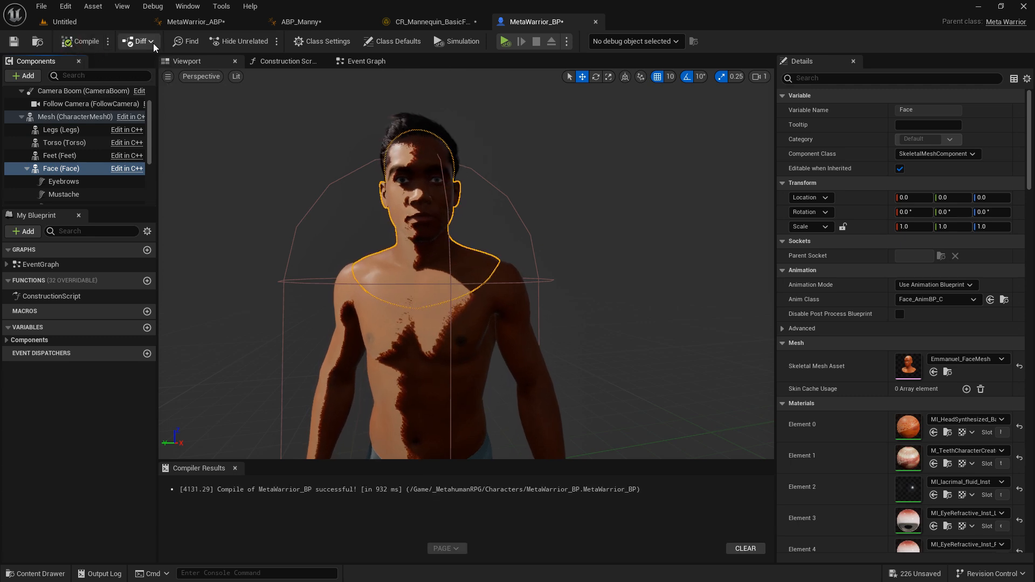
# Close the MetaWarrior_BP, CR_Mannequin_BasicFootIK, ABP_Manny and MetaWarrior_ABP editors to return to the level
pyautogui.click(595, 22)
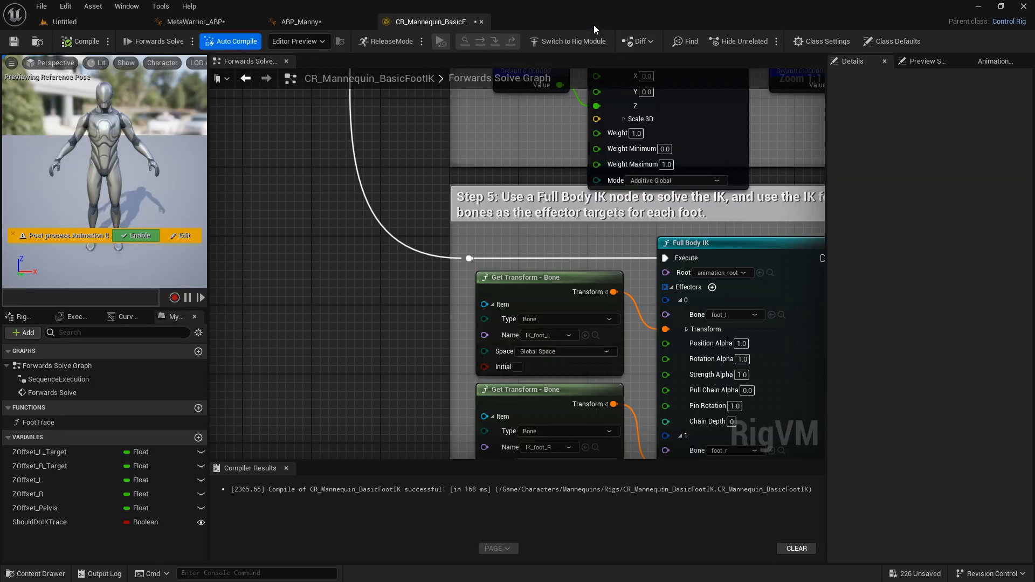
pyautogui.click(482, 23)
pyautogui.click(367, 23)
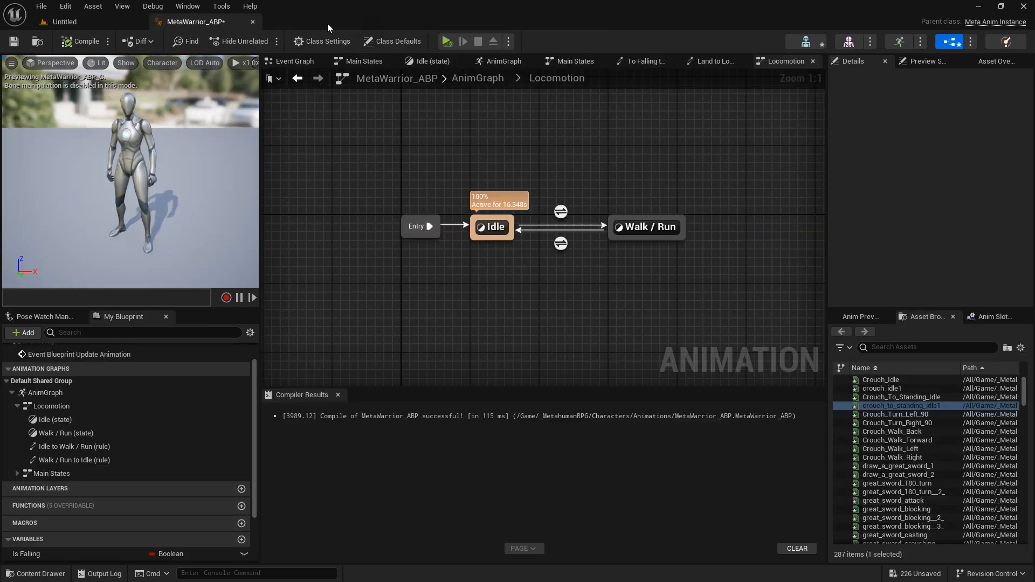
pyautogui.click(253, 22)
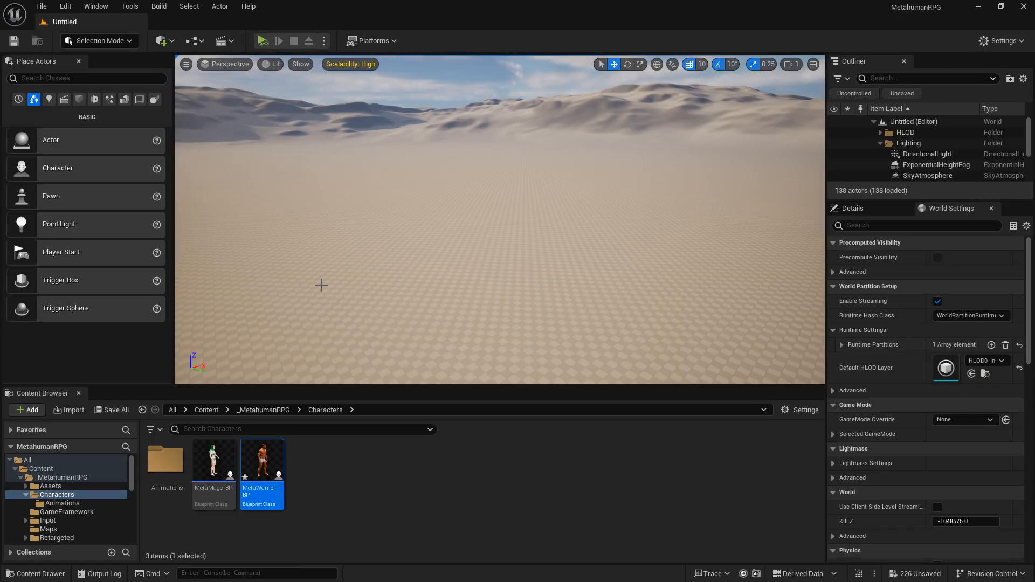
# Delete the existing MetaMage_ABP asset from the Characters/Animations folder
pyautogui.click(167, 460)
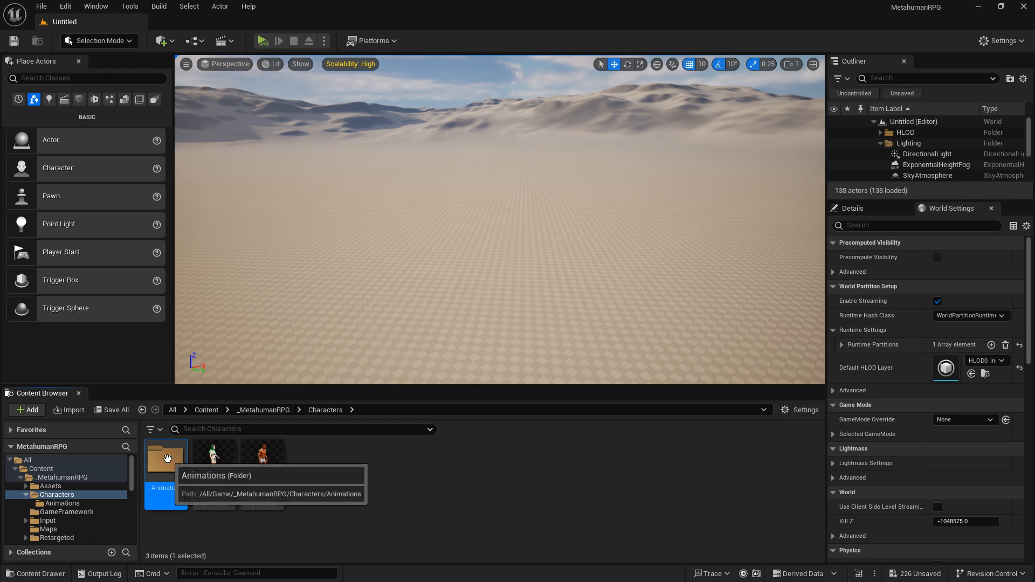
pyautogui.doubleClick(169, 488)
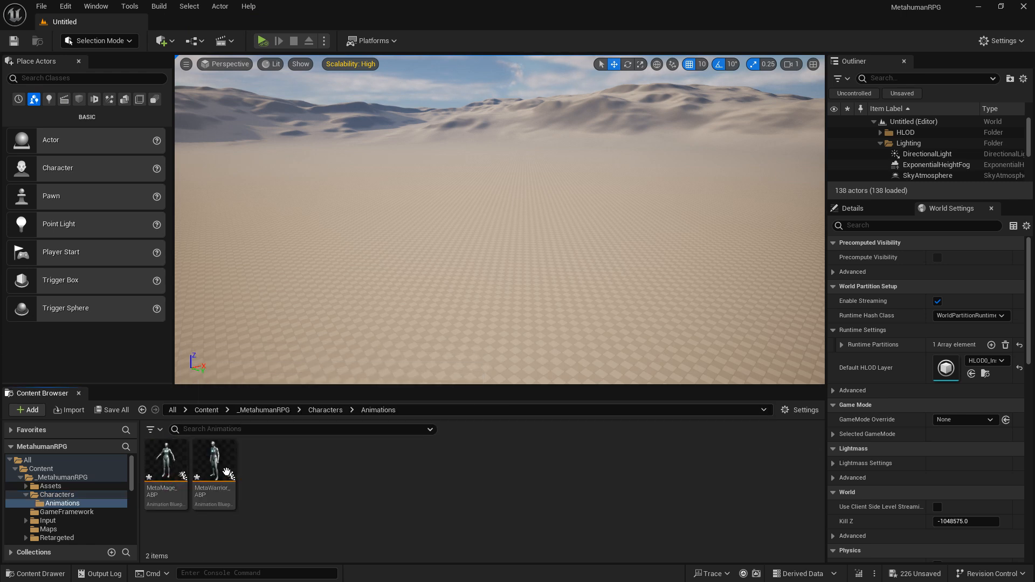
pyautogui.rightClick(164, 462)
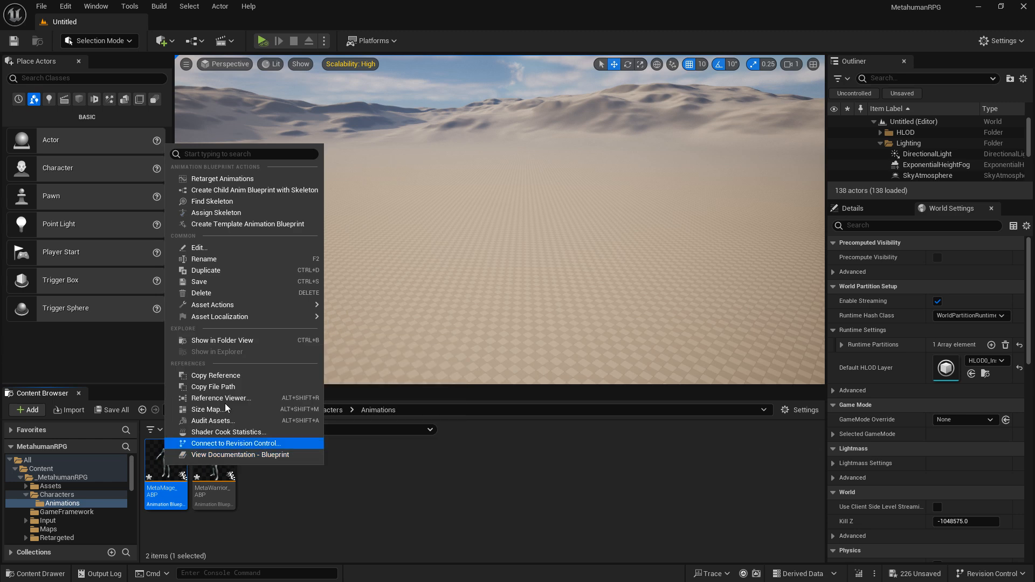
pyautogui.click(255, 293)
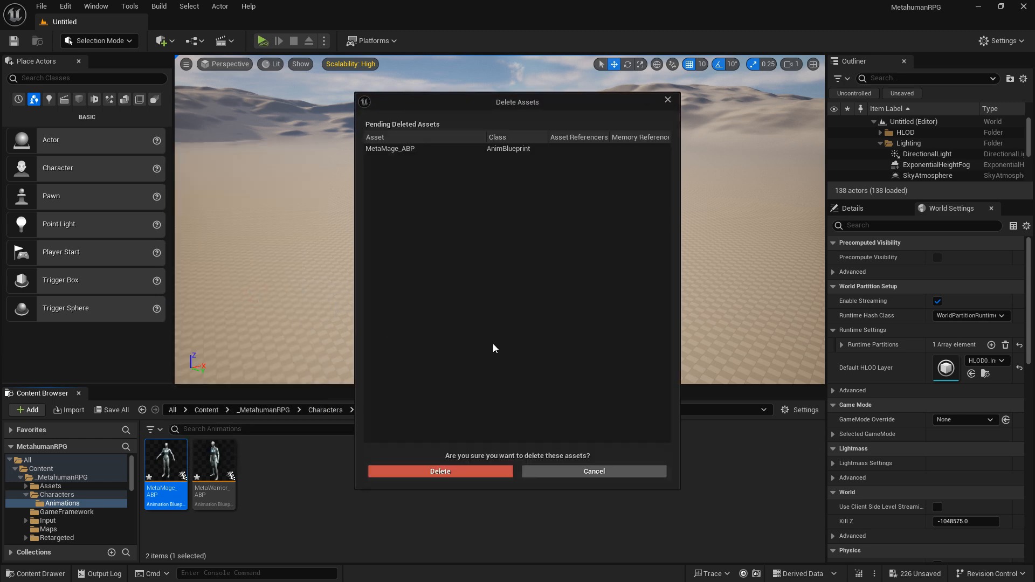
pyautogui.click(466, 479)
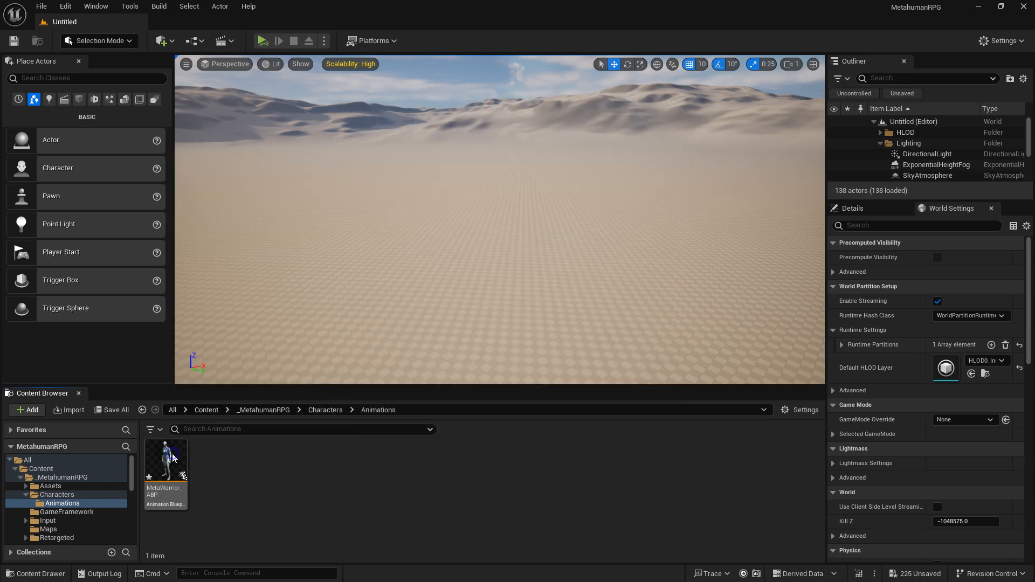
# Duplicate MetaWarrior_ABP in the Animations folder and name the copy MetaMage_ABP
pyautogui.rightClick(169, 457)
pyautogui.click(214, 258)
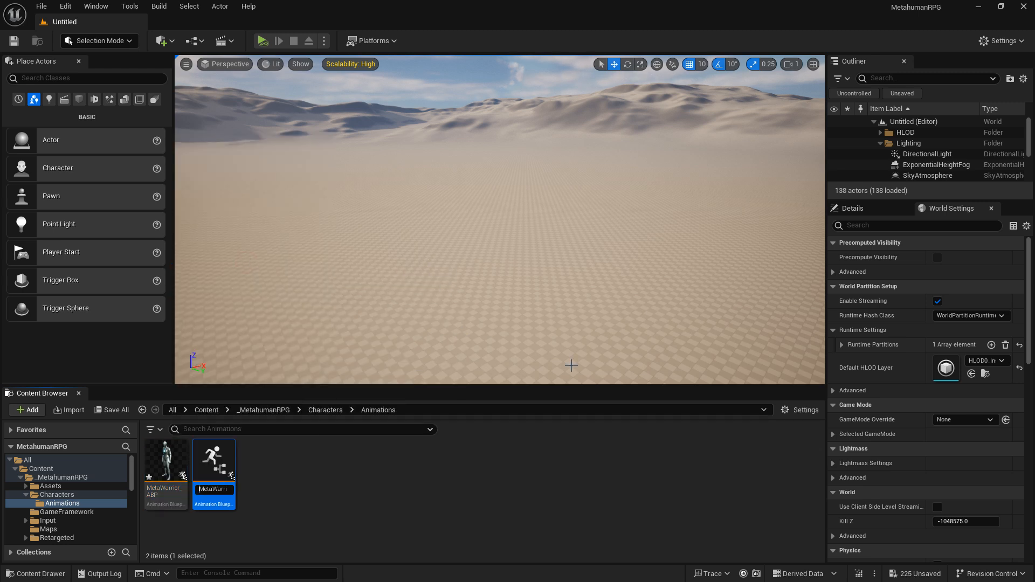
pyautogui.hotkey('ctrl', 'a')
pyautogui.press('BackSpace')
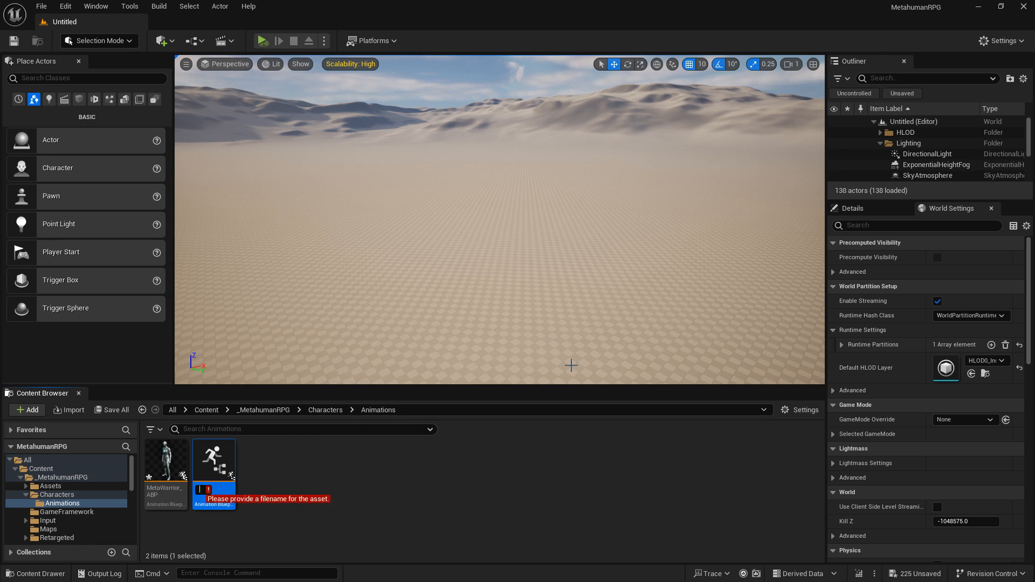
pyautogui.write('Mage_ABP')
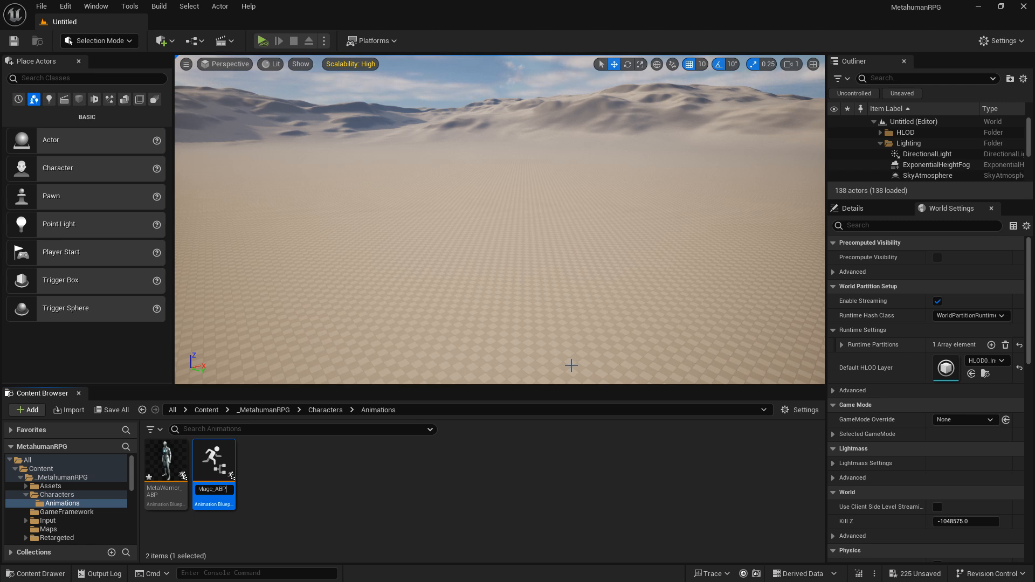
pyautogui.press('Return')
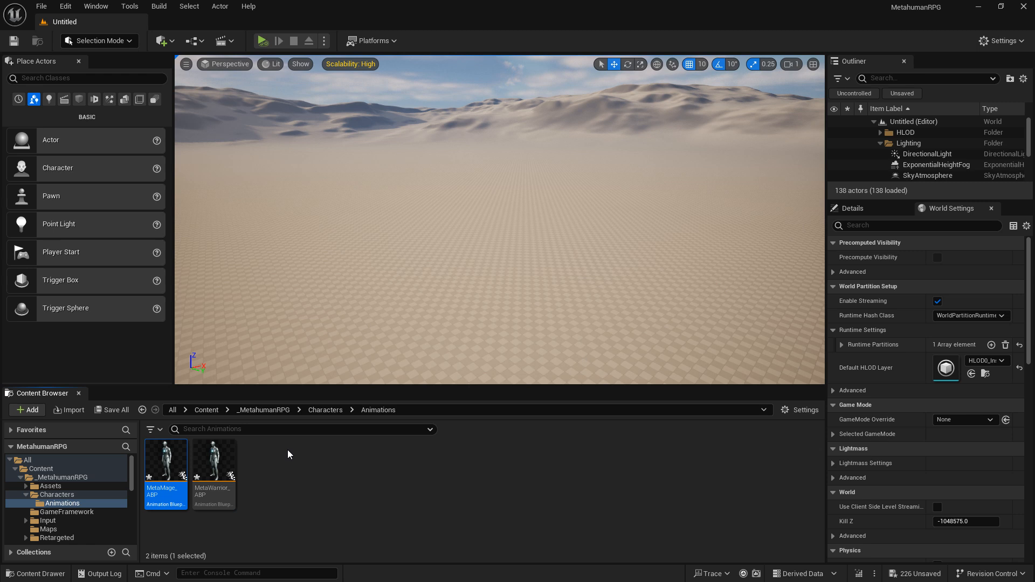
# Open MetaMage_BP from the _MetahumanRPG/Characters folder and show its 3D viewport
pyautogui.moveTo(176, 463)
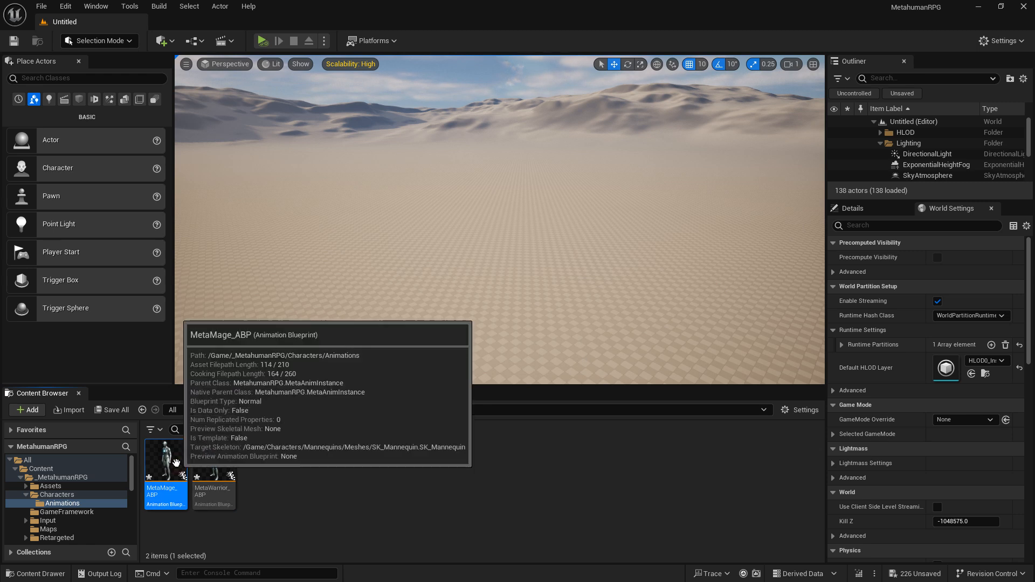
pyautogui.scroll(-5, 129, 487)
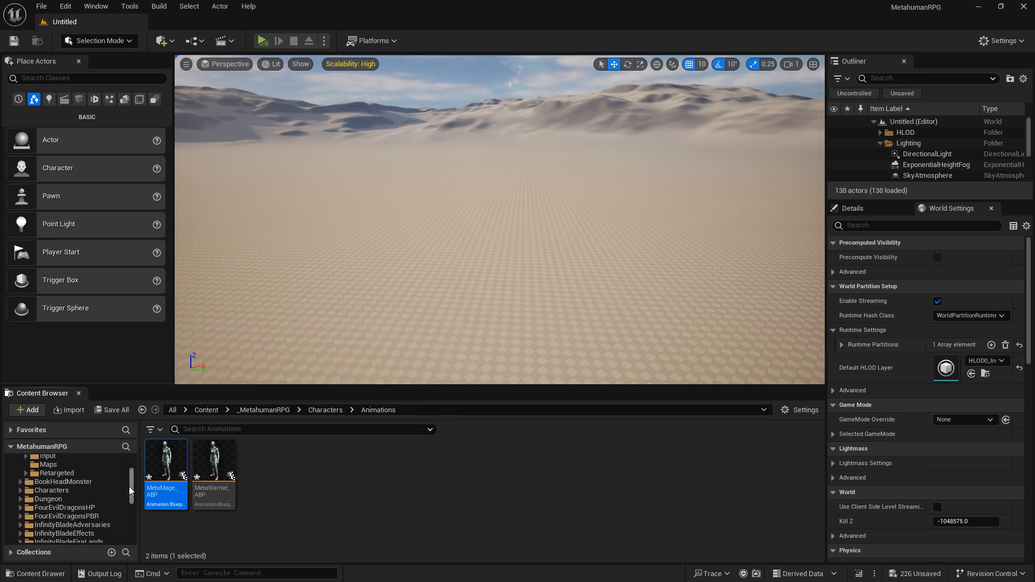
pyautogui.scroll(5, 128, 484)
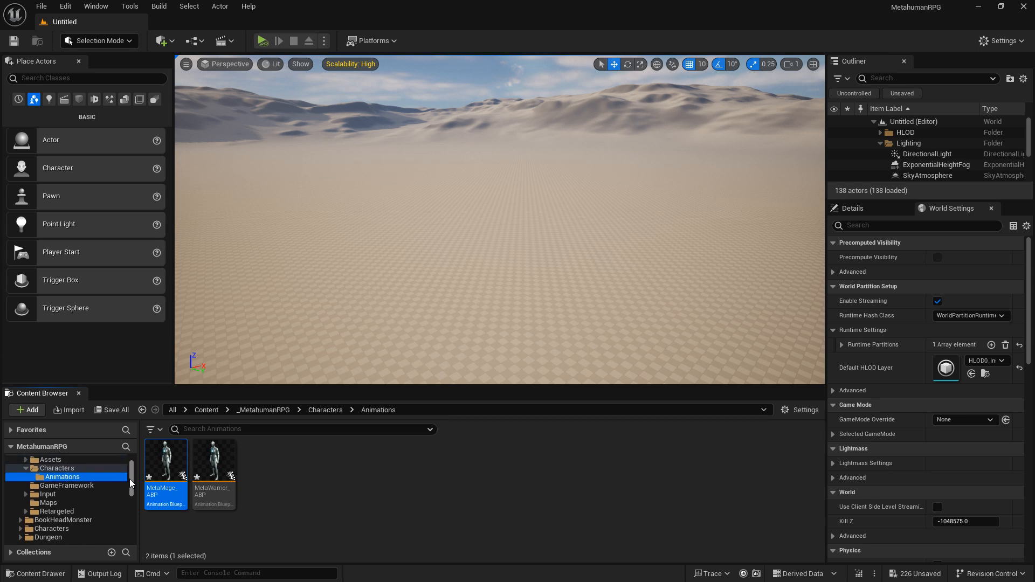
pyautogui.click(321, 410)
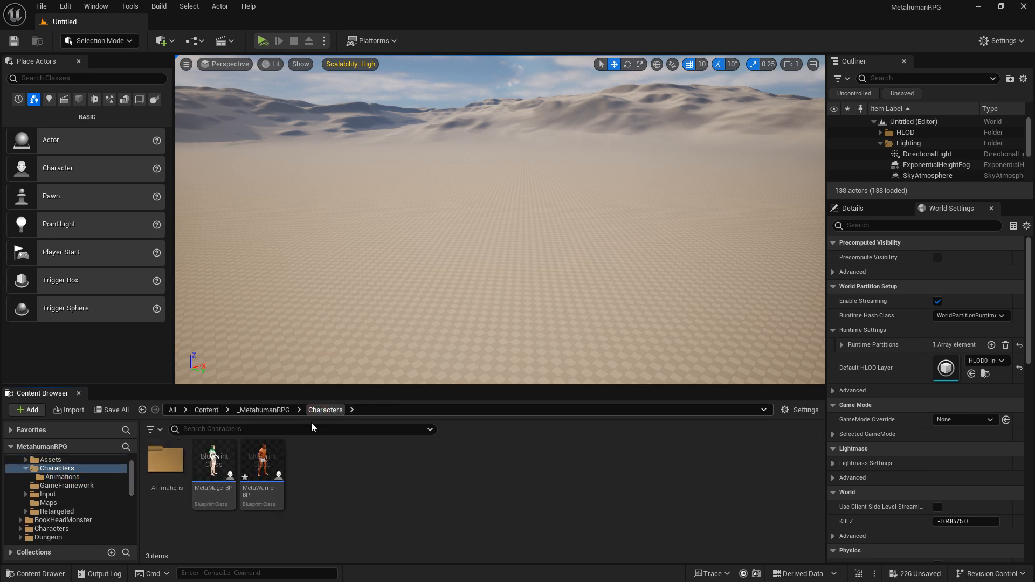
pyautogui.doubleClick(222, 468)
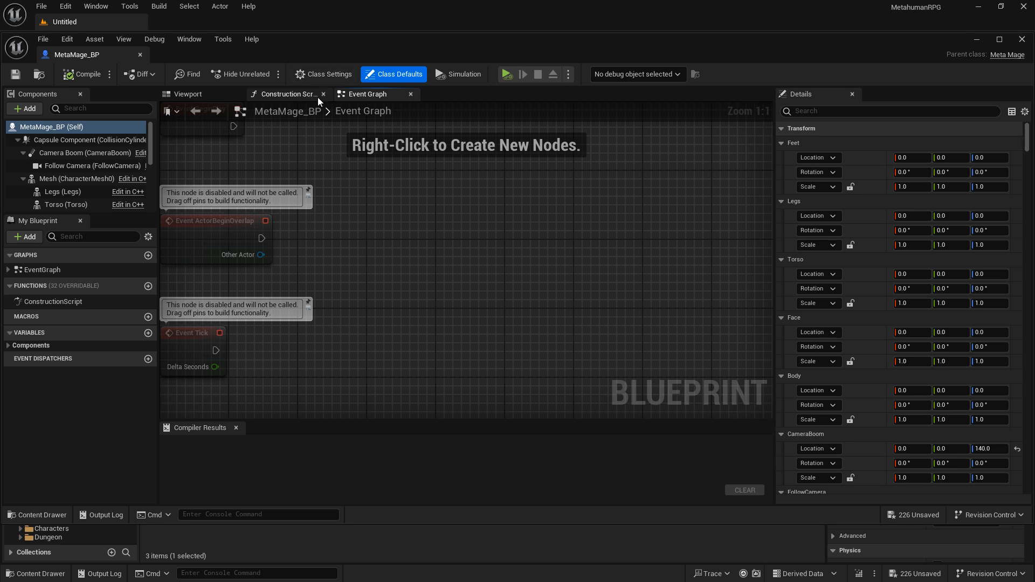
pyautogui.click(202, 96)
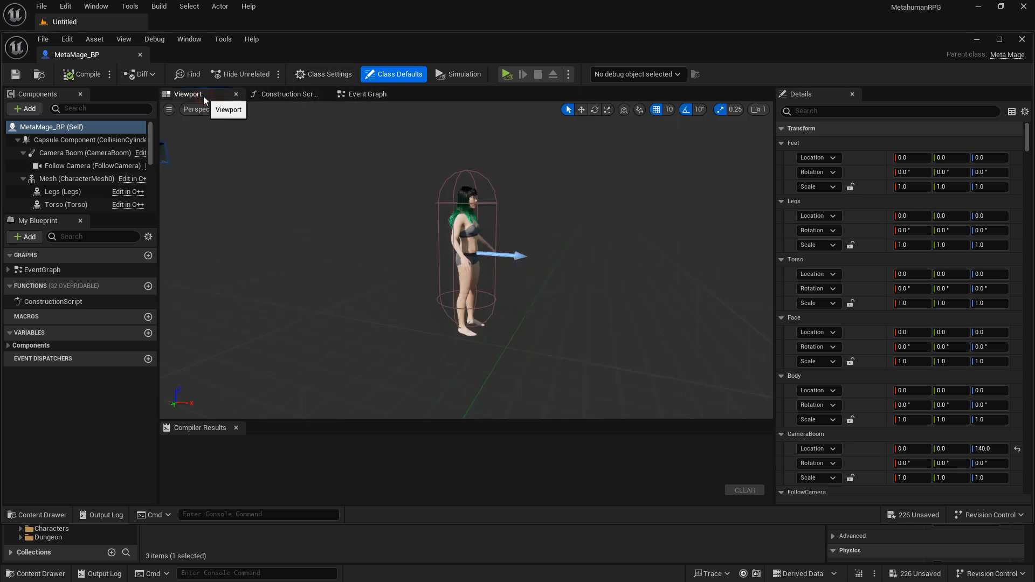
# Set the Anim Class of MetaMage_BP's Mesh (CharacterMesh0) component to MetaMage_ABP
pyautogui.click(104, 178)
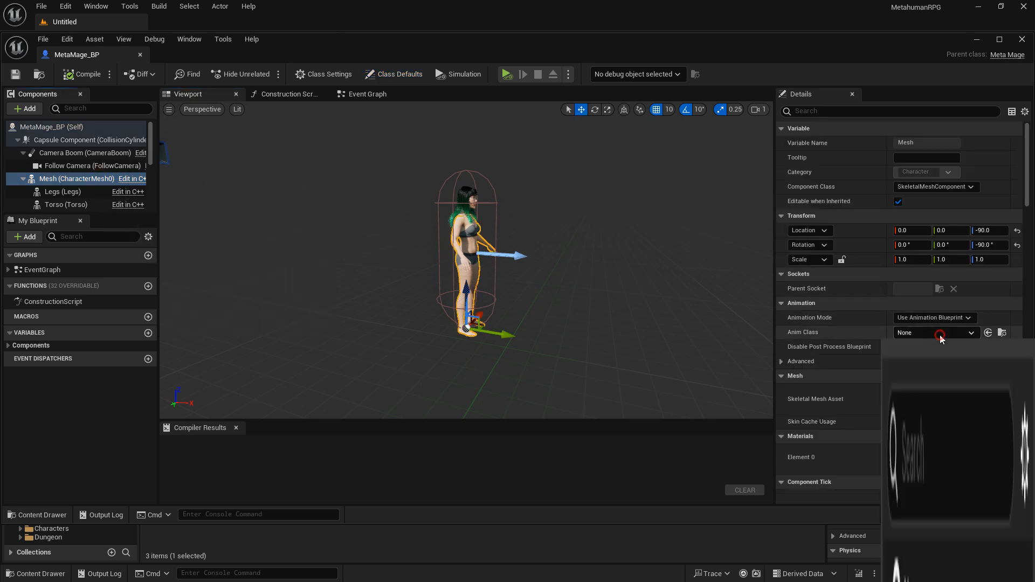
pyautogui.click(942, 335)
pyautogui.click(904, 335)
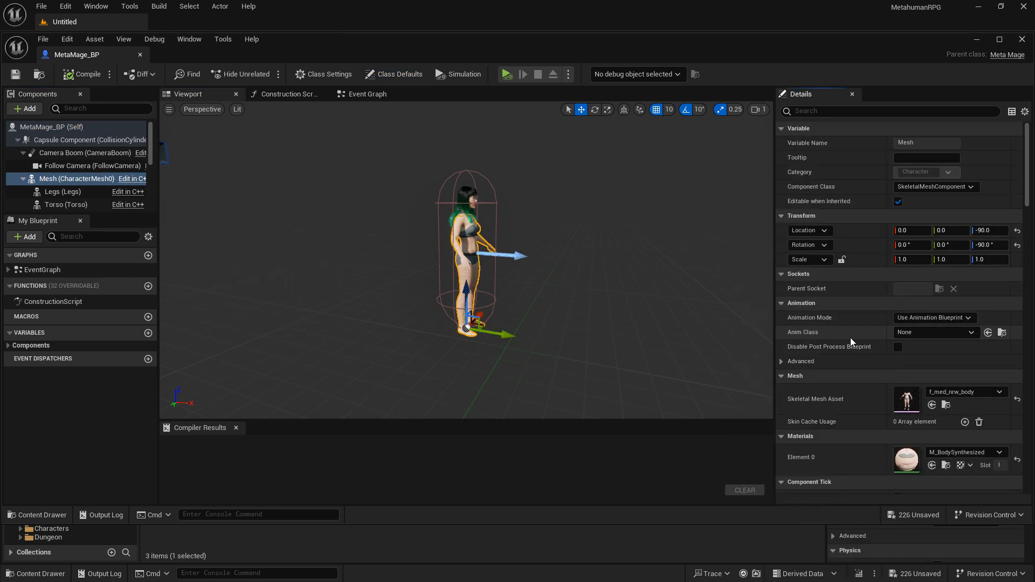
pyautogui.click(912, 335)
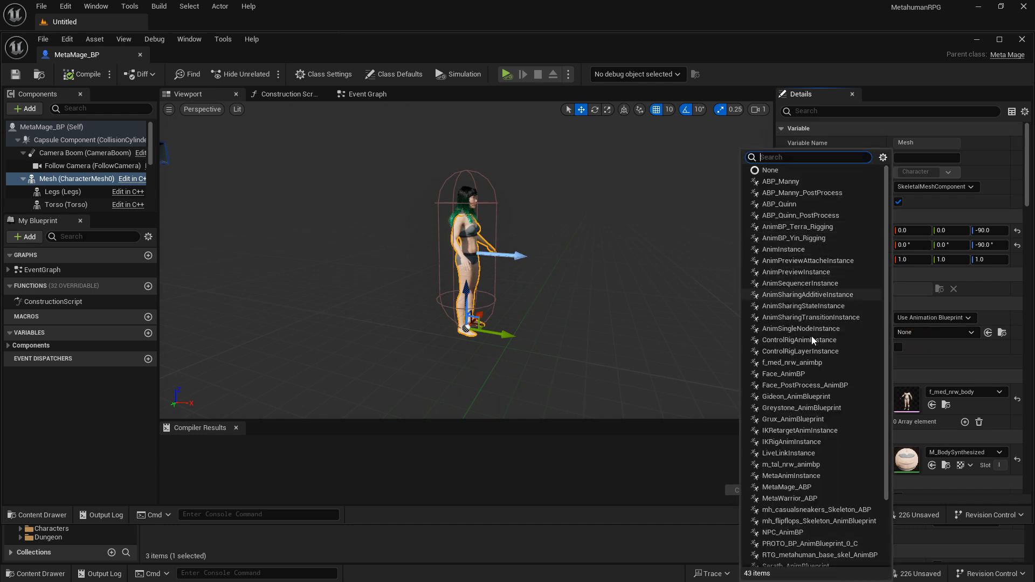
pyautogui.scroll(-3, 810, 322)
pyautogui.click(794, 404)
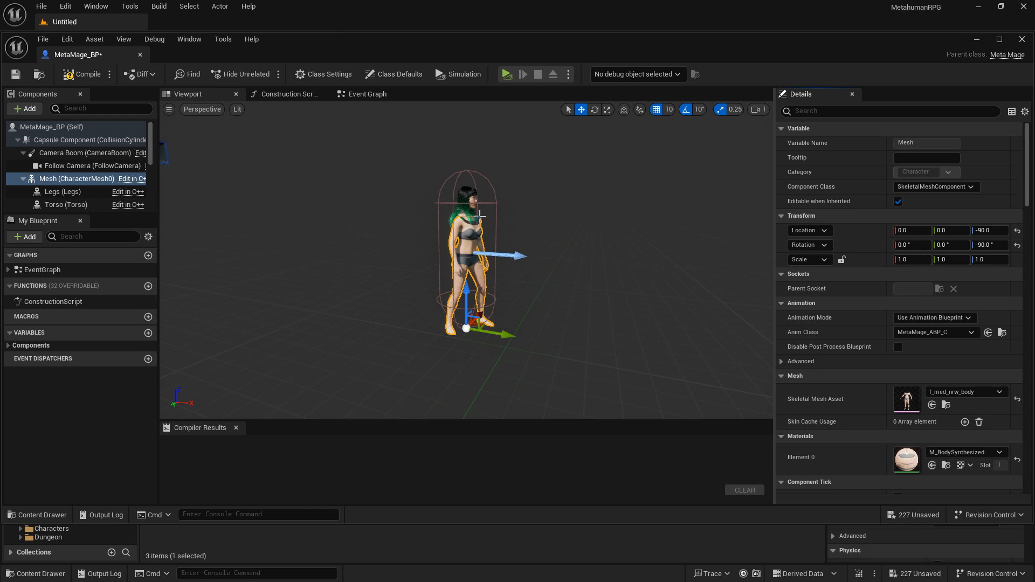
# Set the Anim Class of MetaMage_BP's Face component to Face_AnimBP, inspect the character, and compile and close the blueprint
pyautogui.scroll(-2, 89, 187)
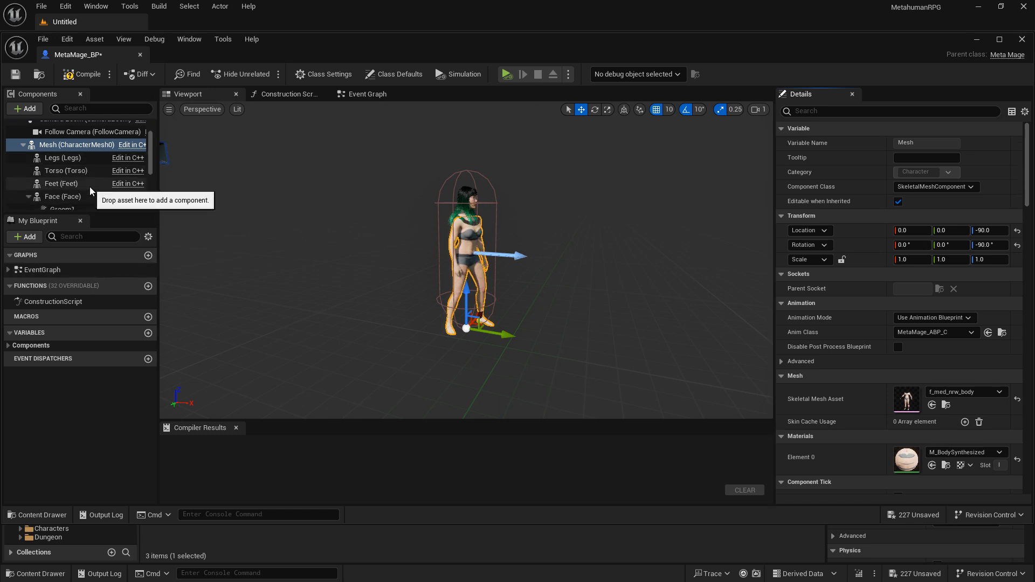
pyautogui.click(86, 180)
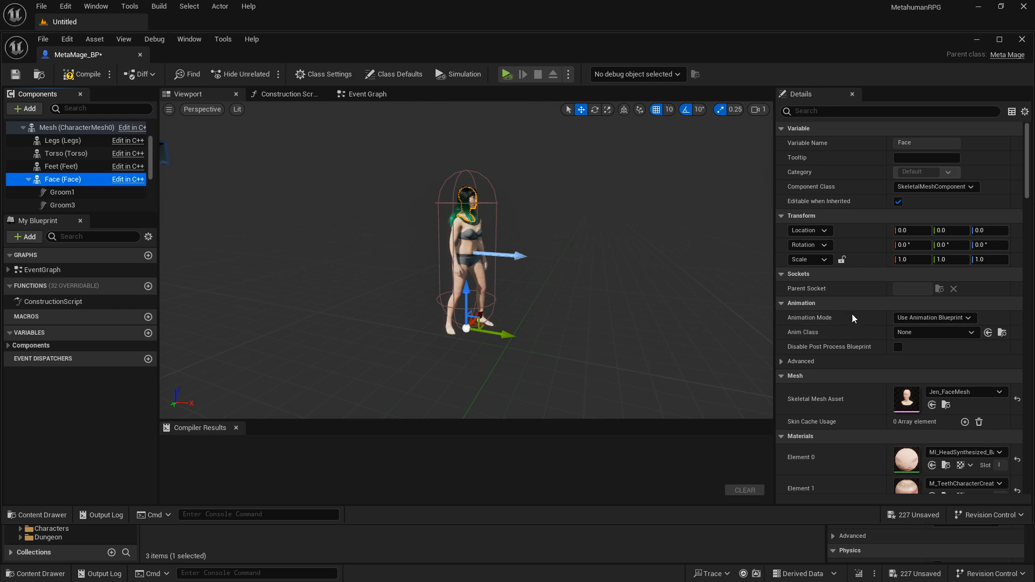
pyautogui.click(917, 332)
pyautogui.scroll(-1, 806, 264)
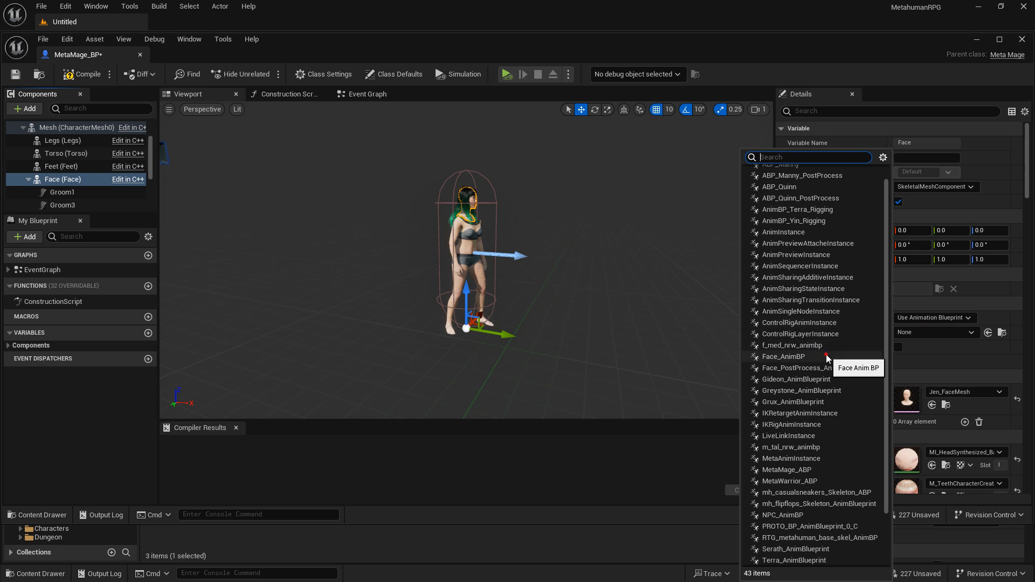
pyautogui.click(826, 356)
pyautogui.keyDown('alt'); pyautogui.moveTo(488, 238); pyautogui.dragTo(437, 230); pyautogui.keyUp('alt')
pyautogui.press('w')
pyautogui.moveTo(483, 202); pyautogui.dragTo(448, 184, button='right')
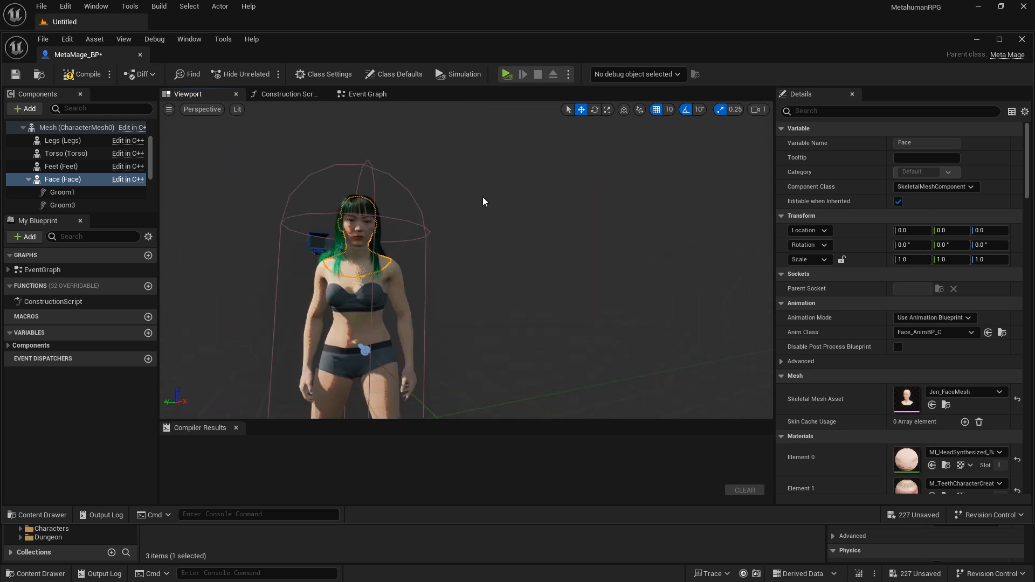
pyautogui.click(89, 76)
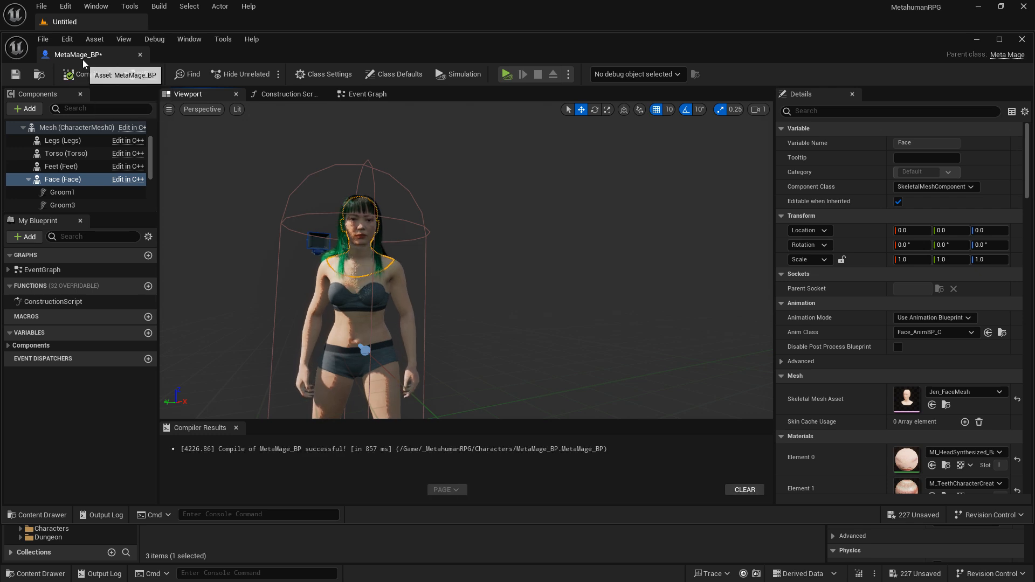
pyautogui.click(1021, 41)
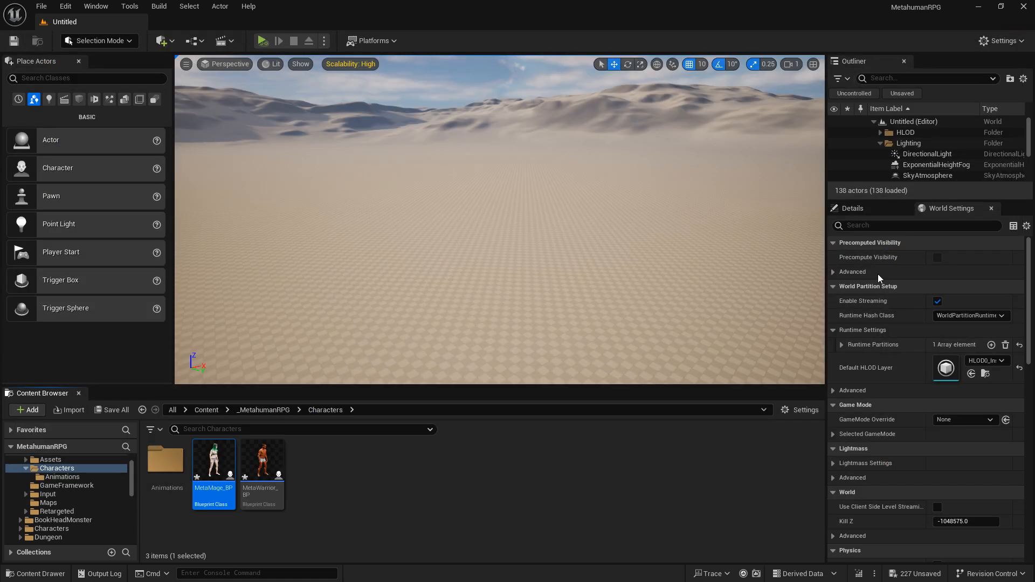
# Set the project's Default GameMode in Maps & Modes and the level's GameMode Override to MetaGameModeBase_BP
pyautogui.click(950, 419)
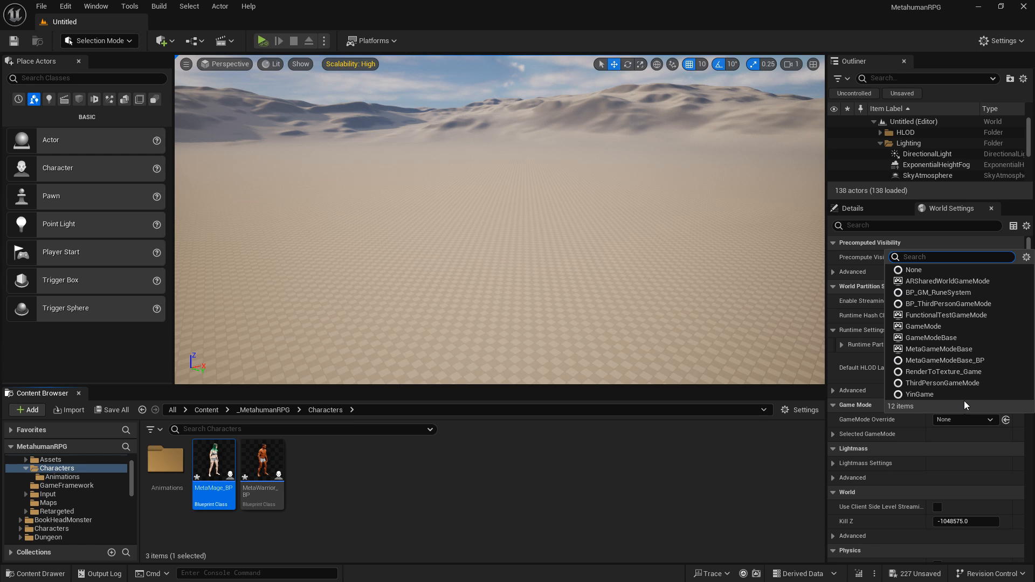
pyautogui.click(64, 10)
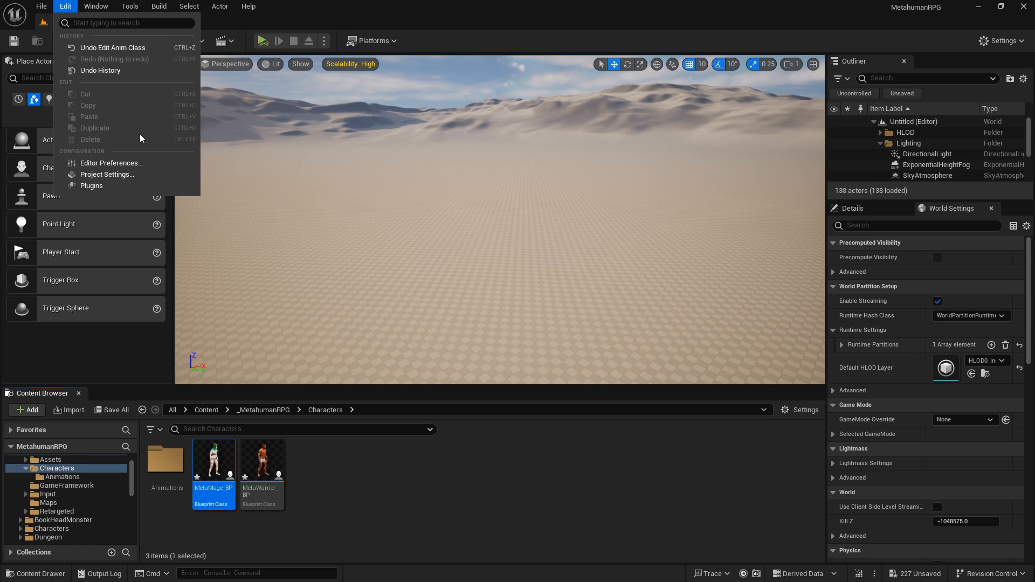
pyautogui.click(138, 176)
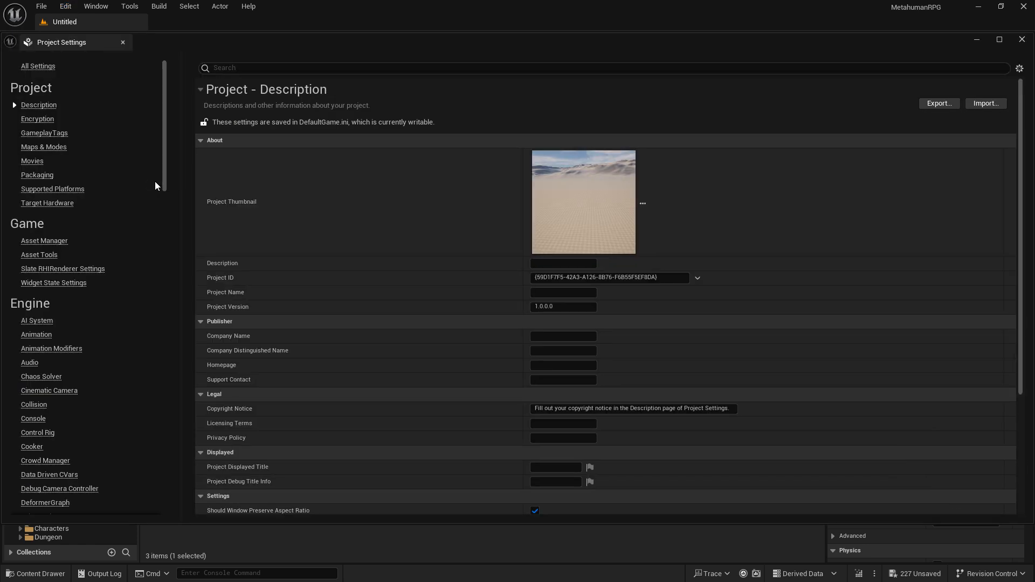
pyautogui.click(55, 151)
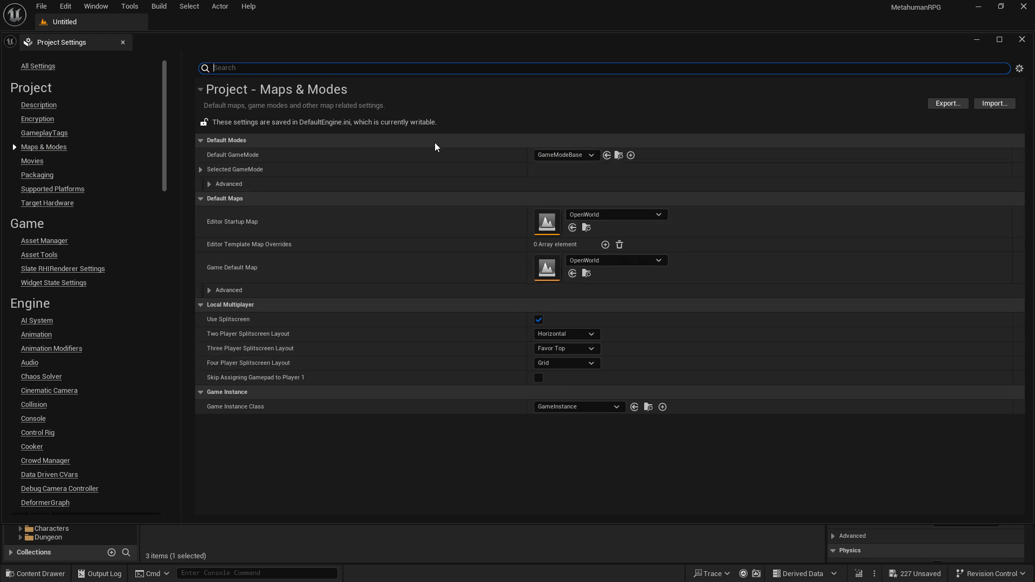
pyautogui.click(566, 155)
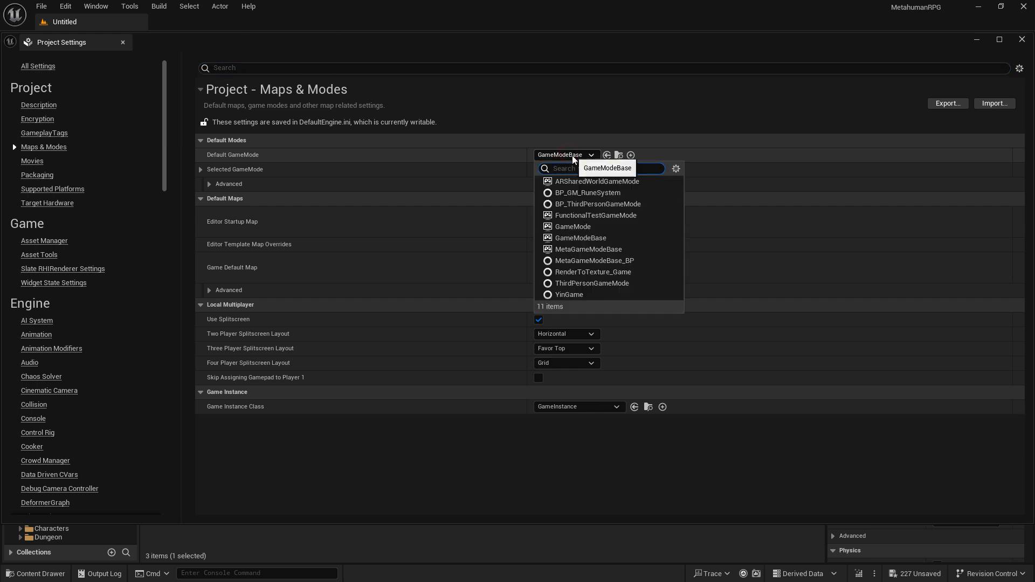
pyautogui.click(636, 261)
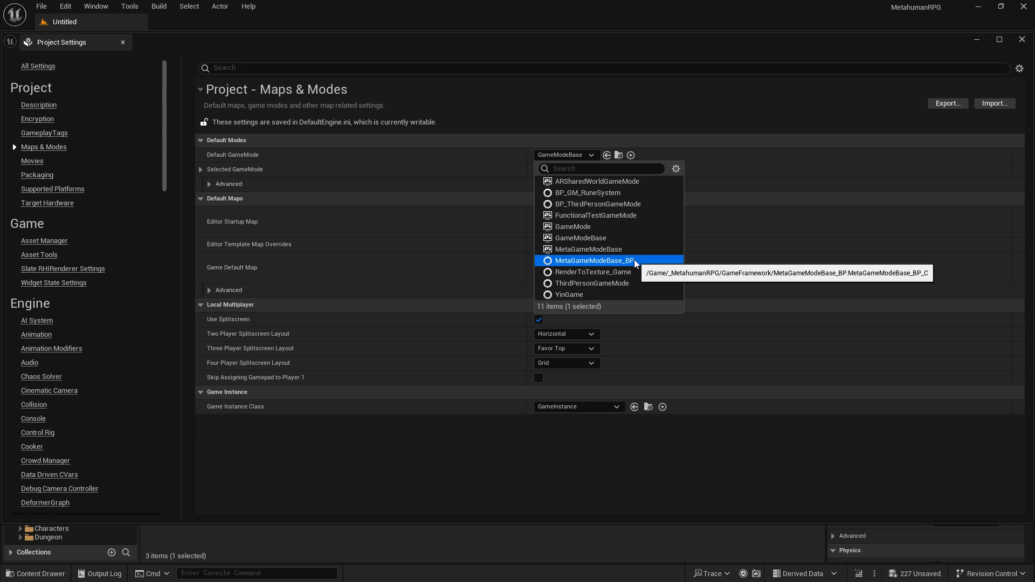
pyautogui.click(636, 263)
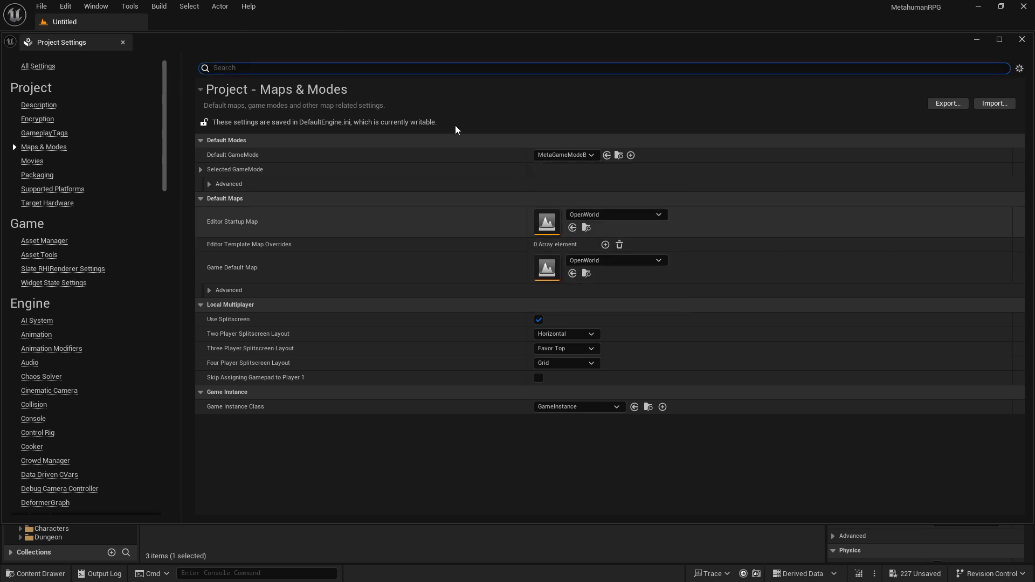
pyautogui.click(1022, 39)
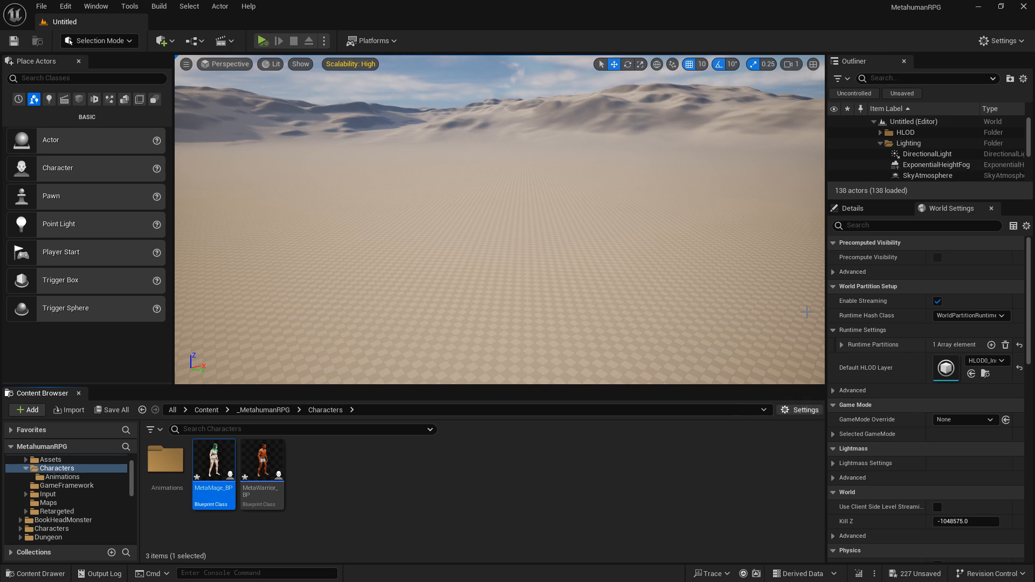
pyautogui.click(971, 418)
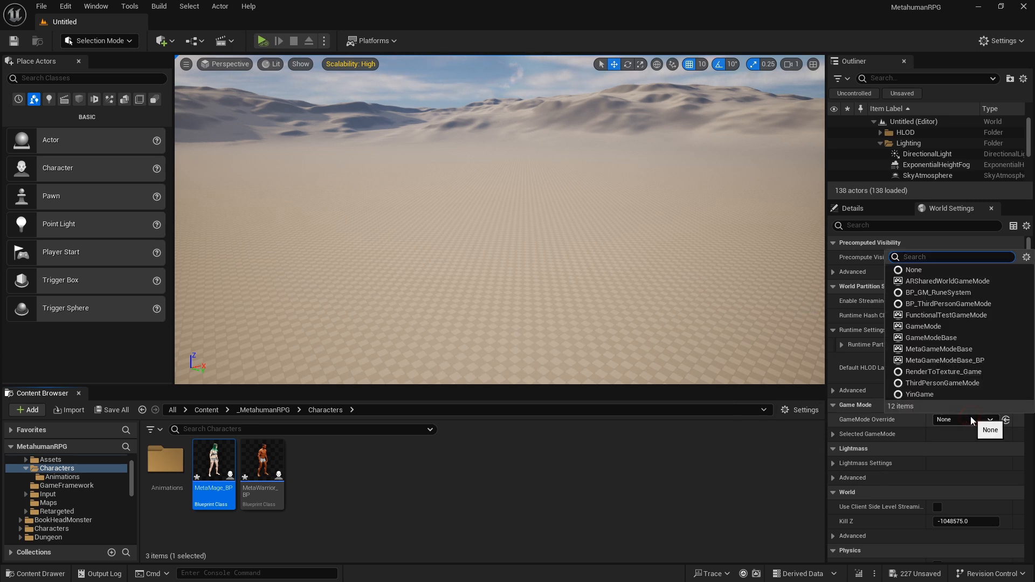
pyautogui.click(955, 364)
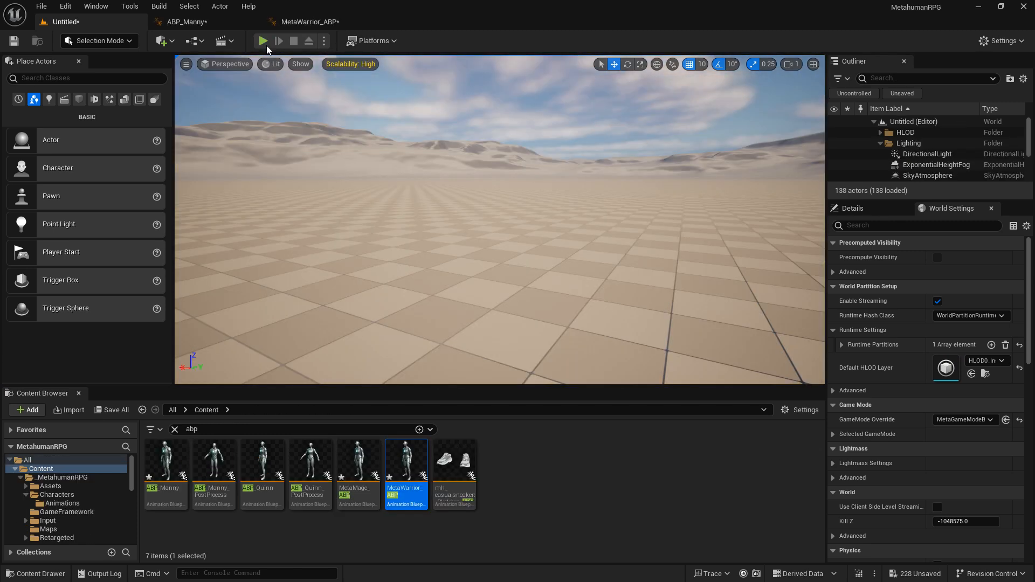
# Play the level in the editor and test the warrior character's animations by running forward and sprinting
pyautogui.click(266, 45)
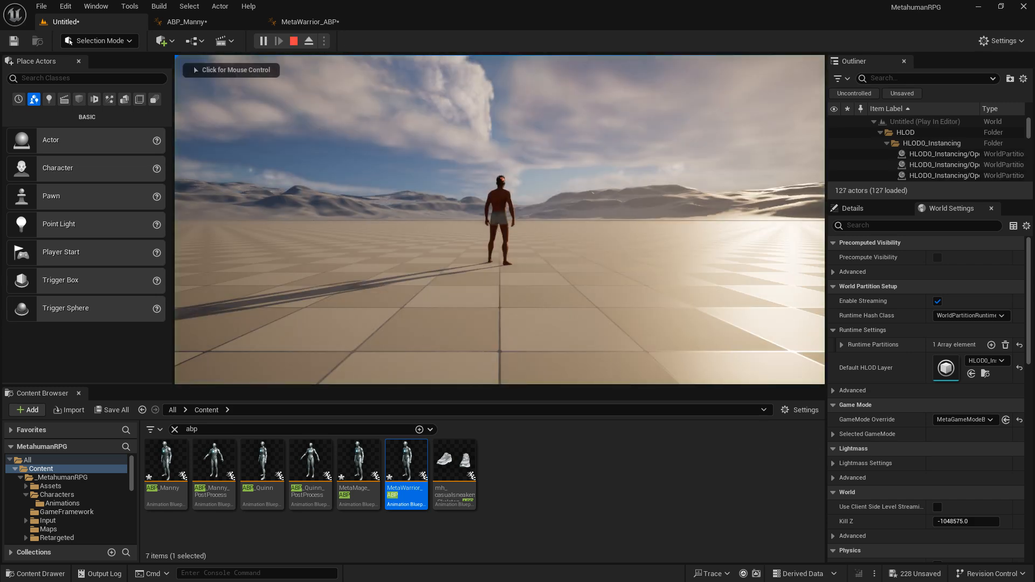
pyautogui.click(500, 220)
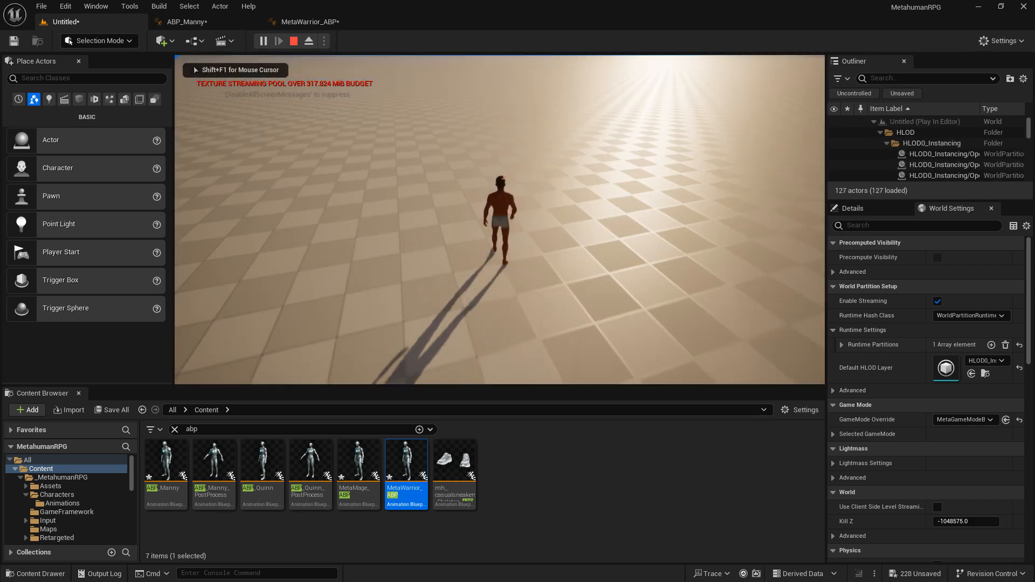
pyautogui.press('w')
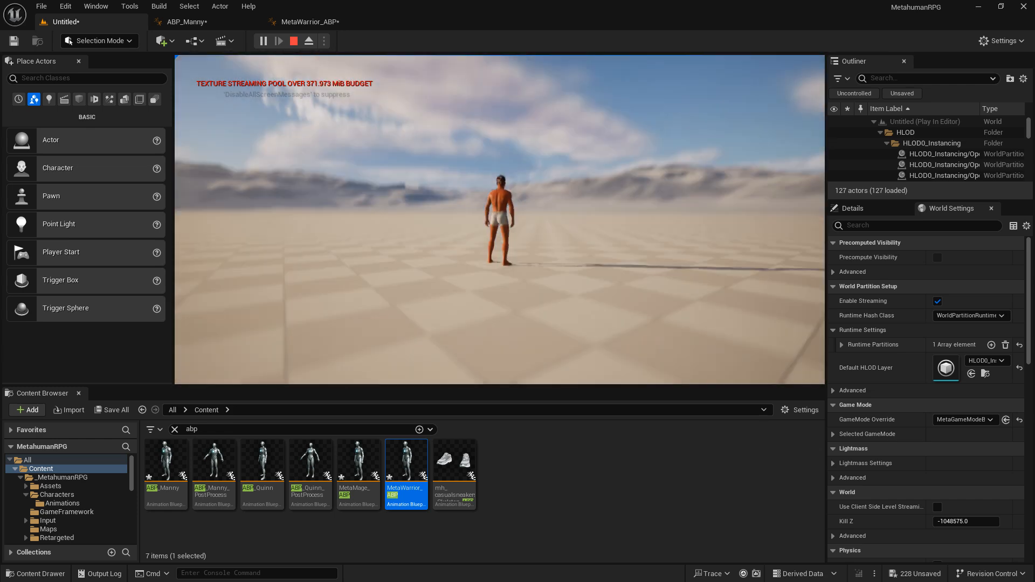
pyautogui.press('w')
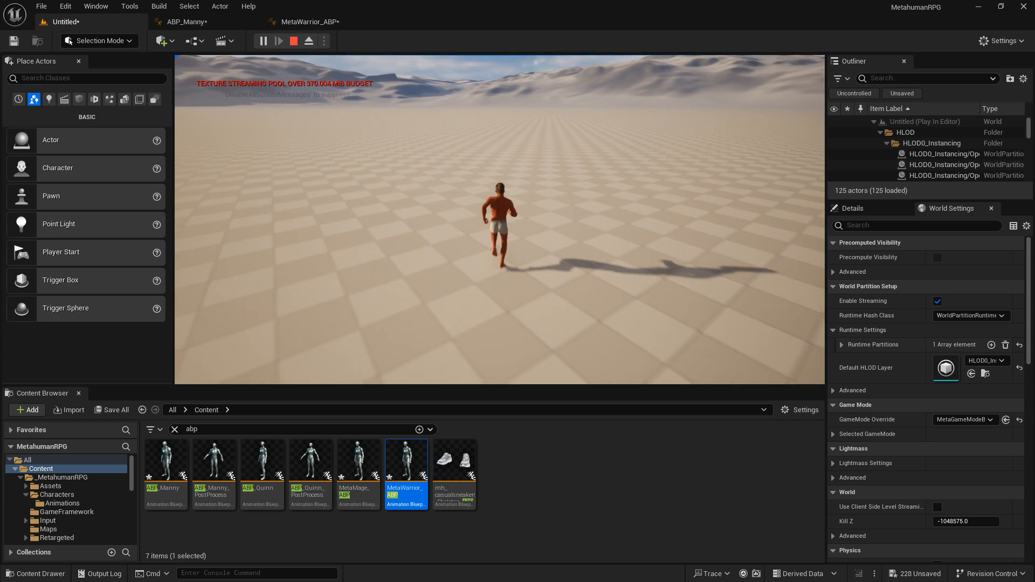
pyautogui.press('shift')
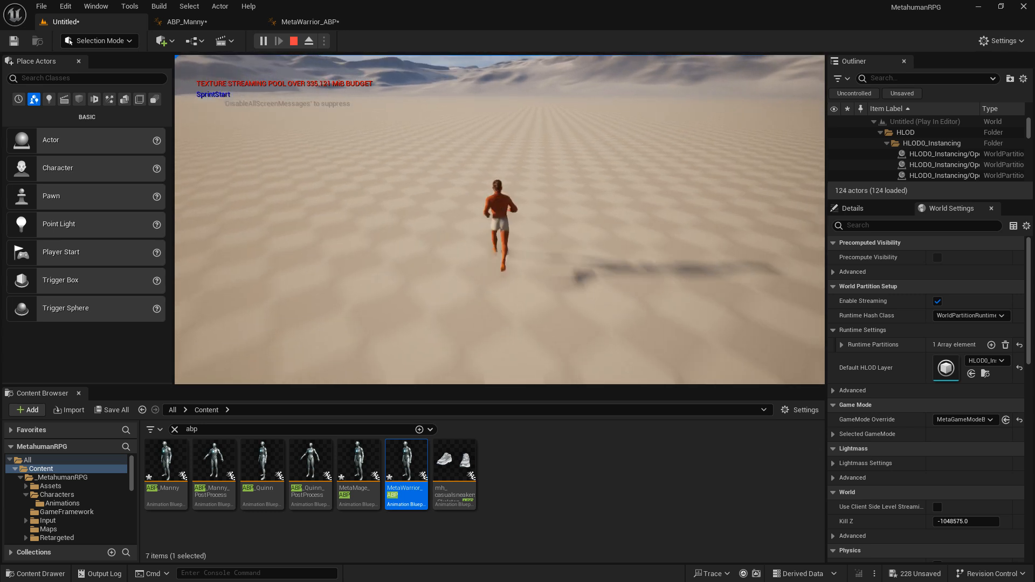